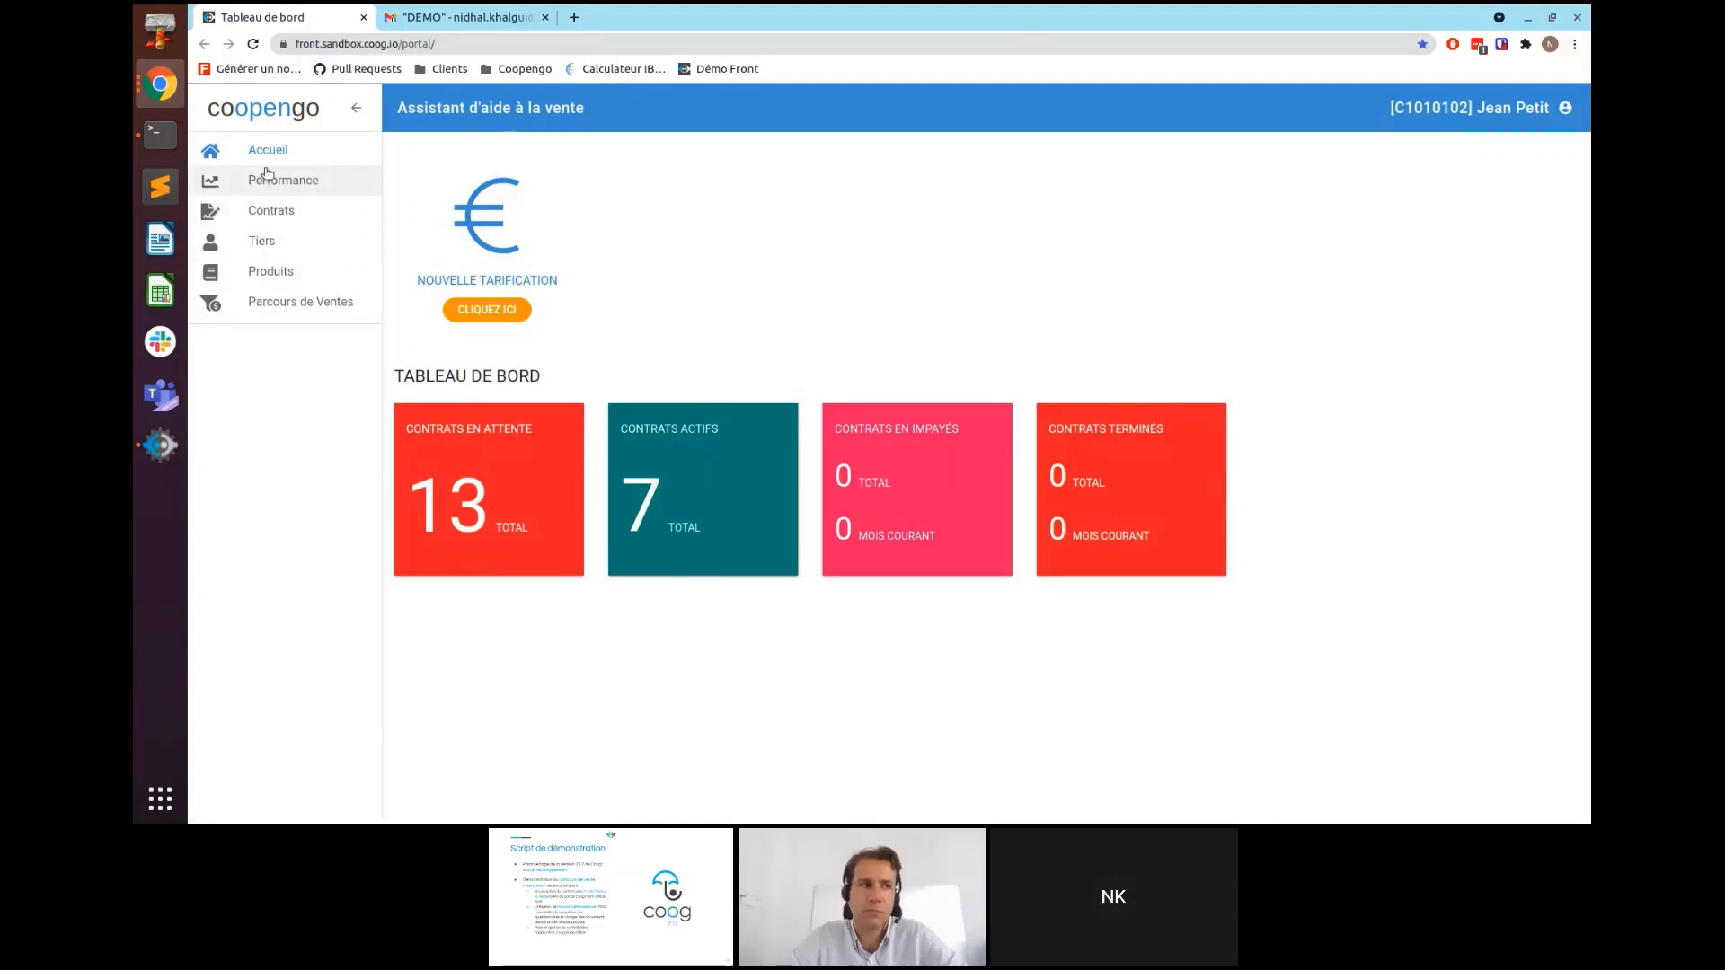
- Review the Débiteurs table on the Performance page, then list the 20 contracts on Contrats
{"action": "left_click", "coordinate": [269, 190]}
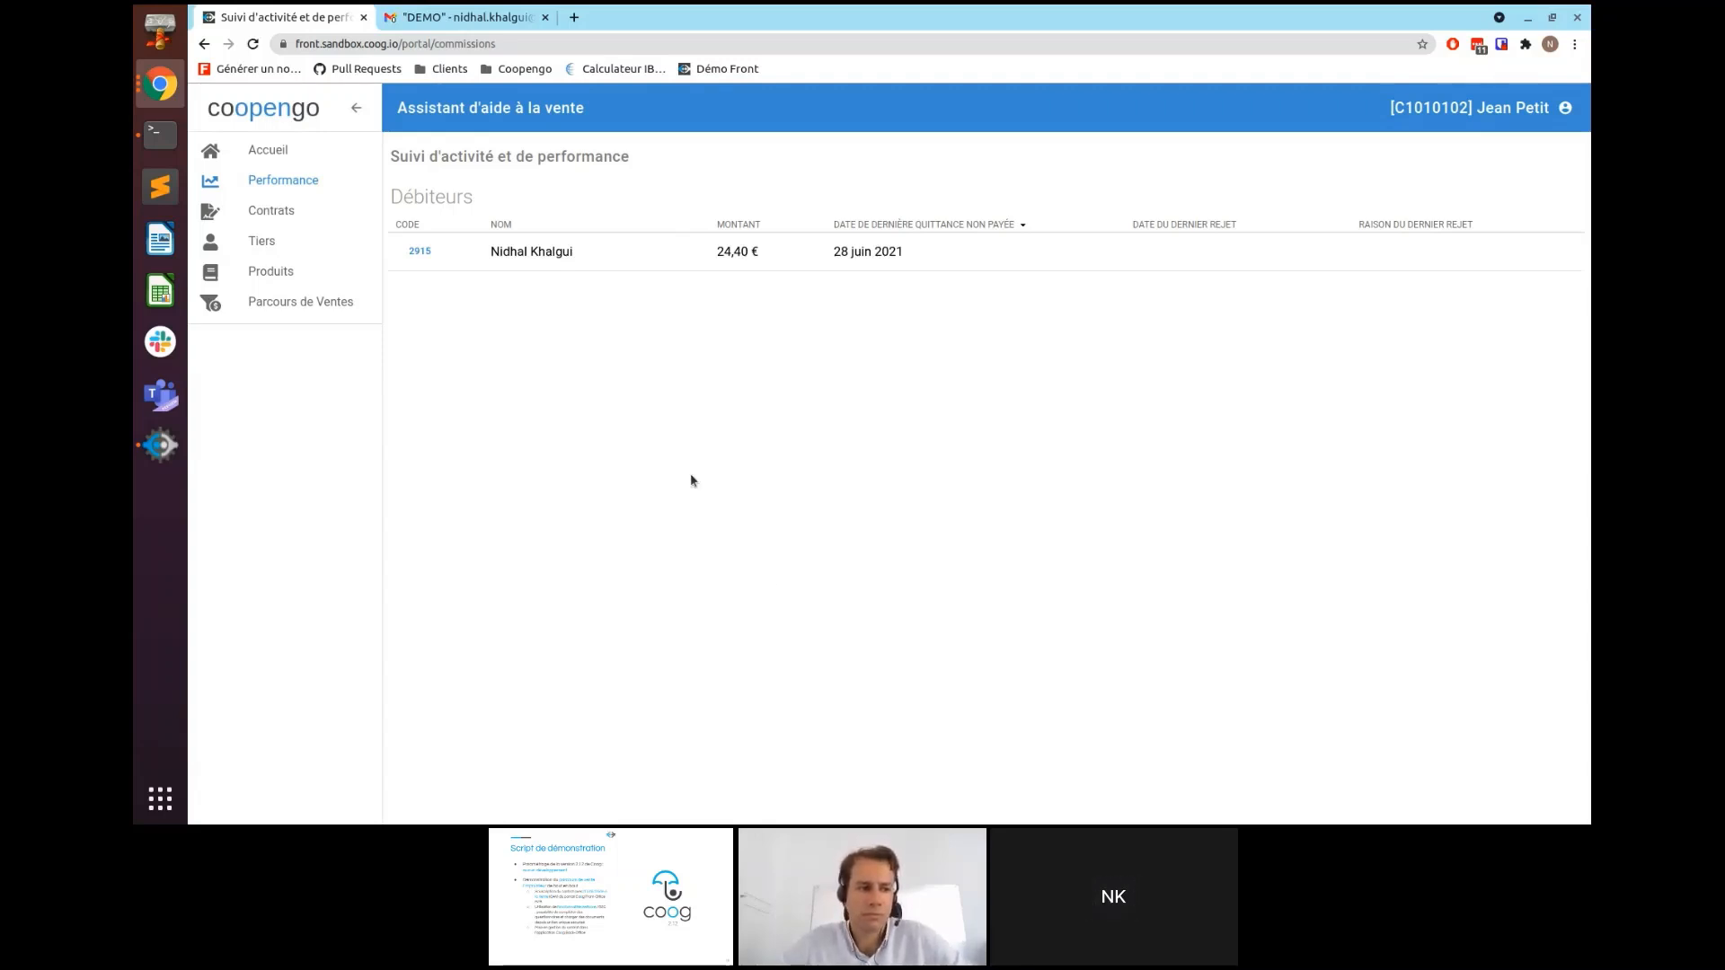
{"action": "left_click", "coordinate": [284, 214]}
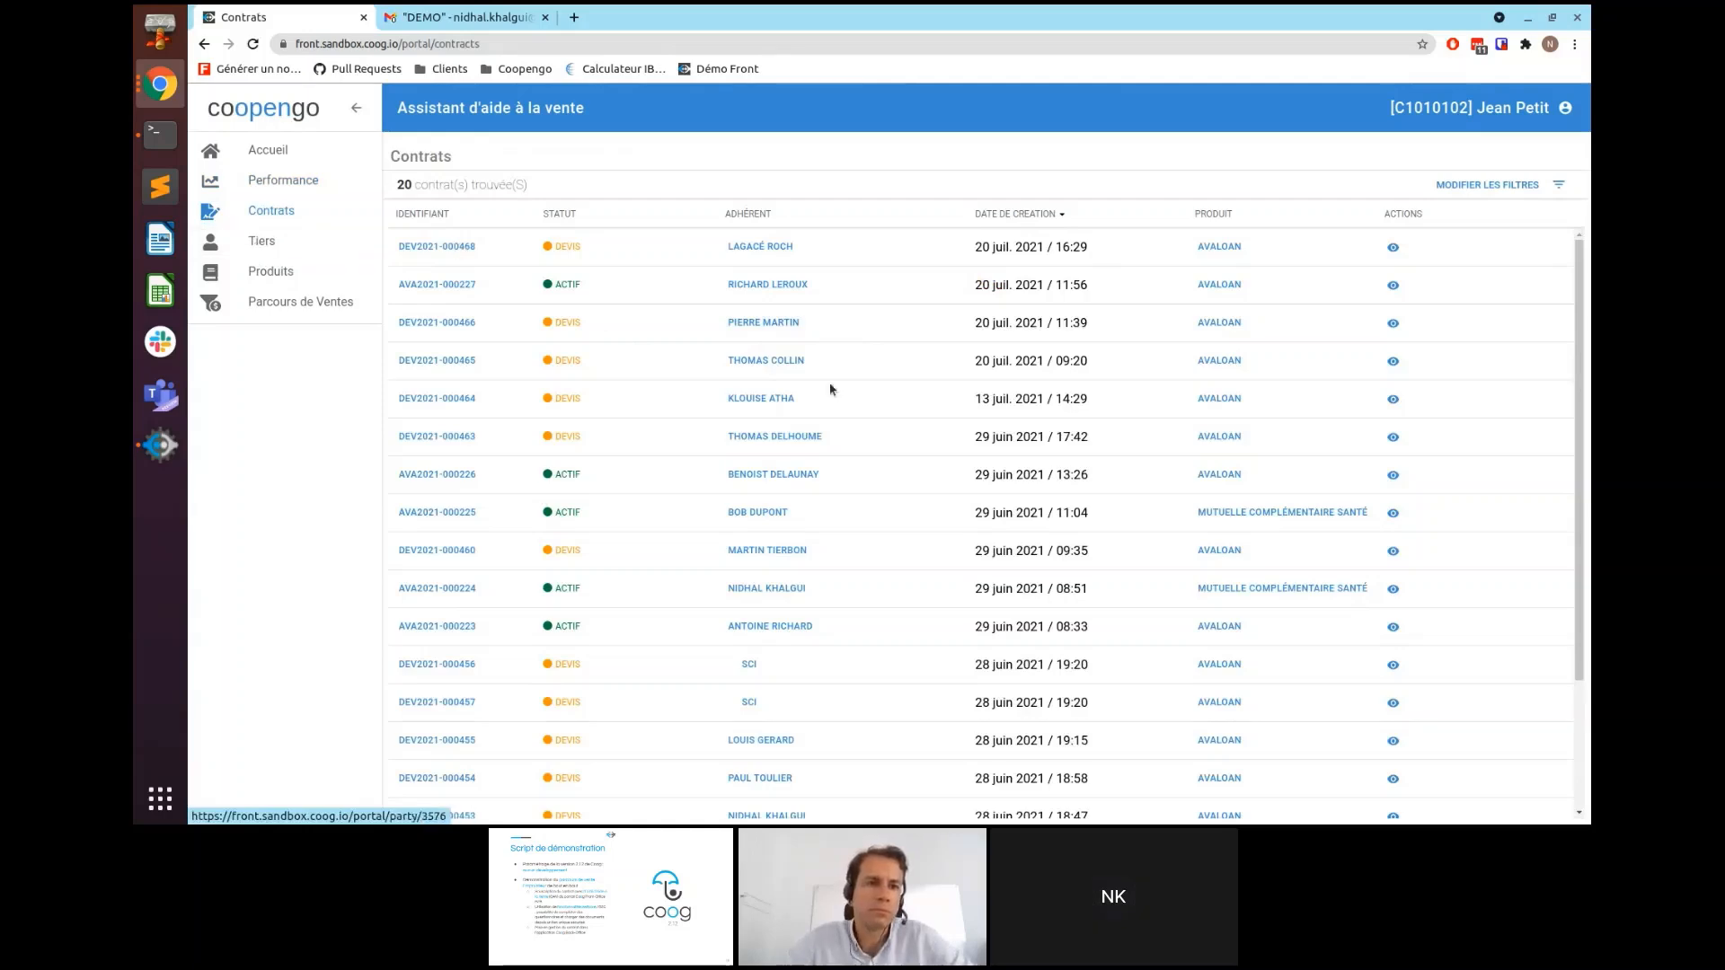
- Pass through the Tiers list and display the four products on the Produits page
{"action": "left_click", "coordinate": [269, 240]}
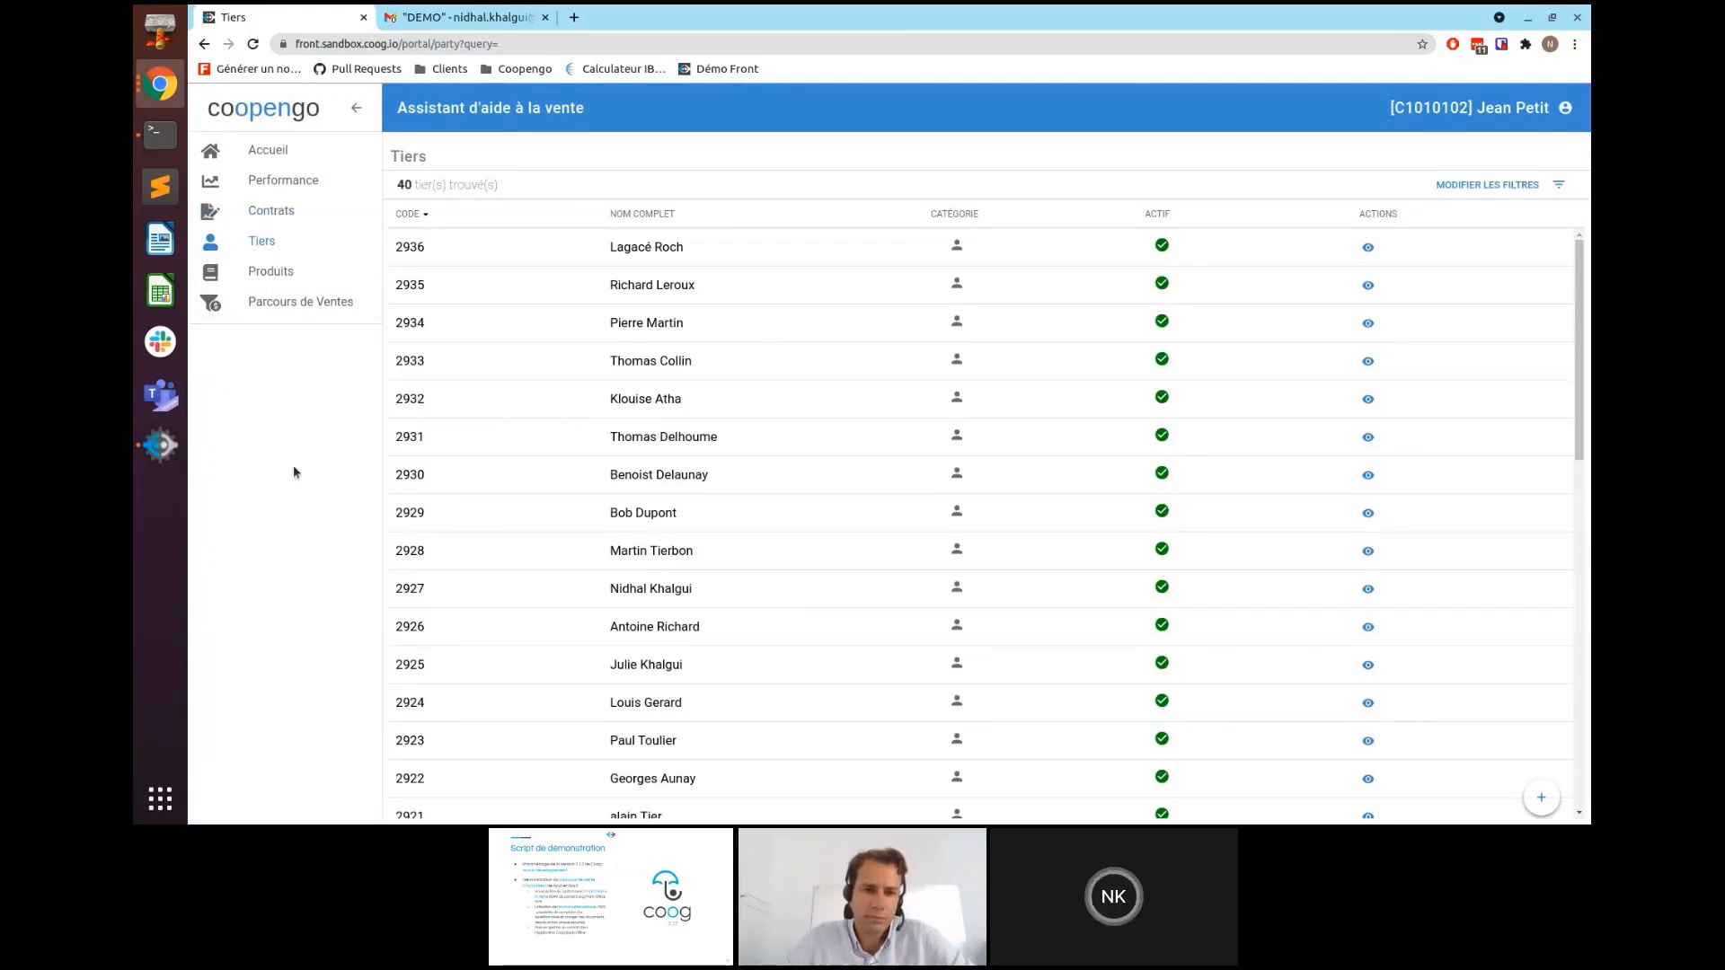
{"action": "left_click", "coordinate": [276, 278]}
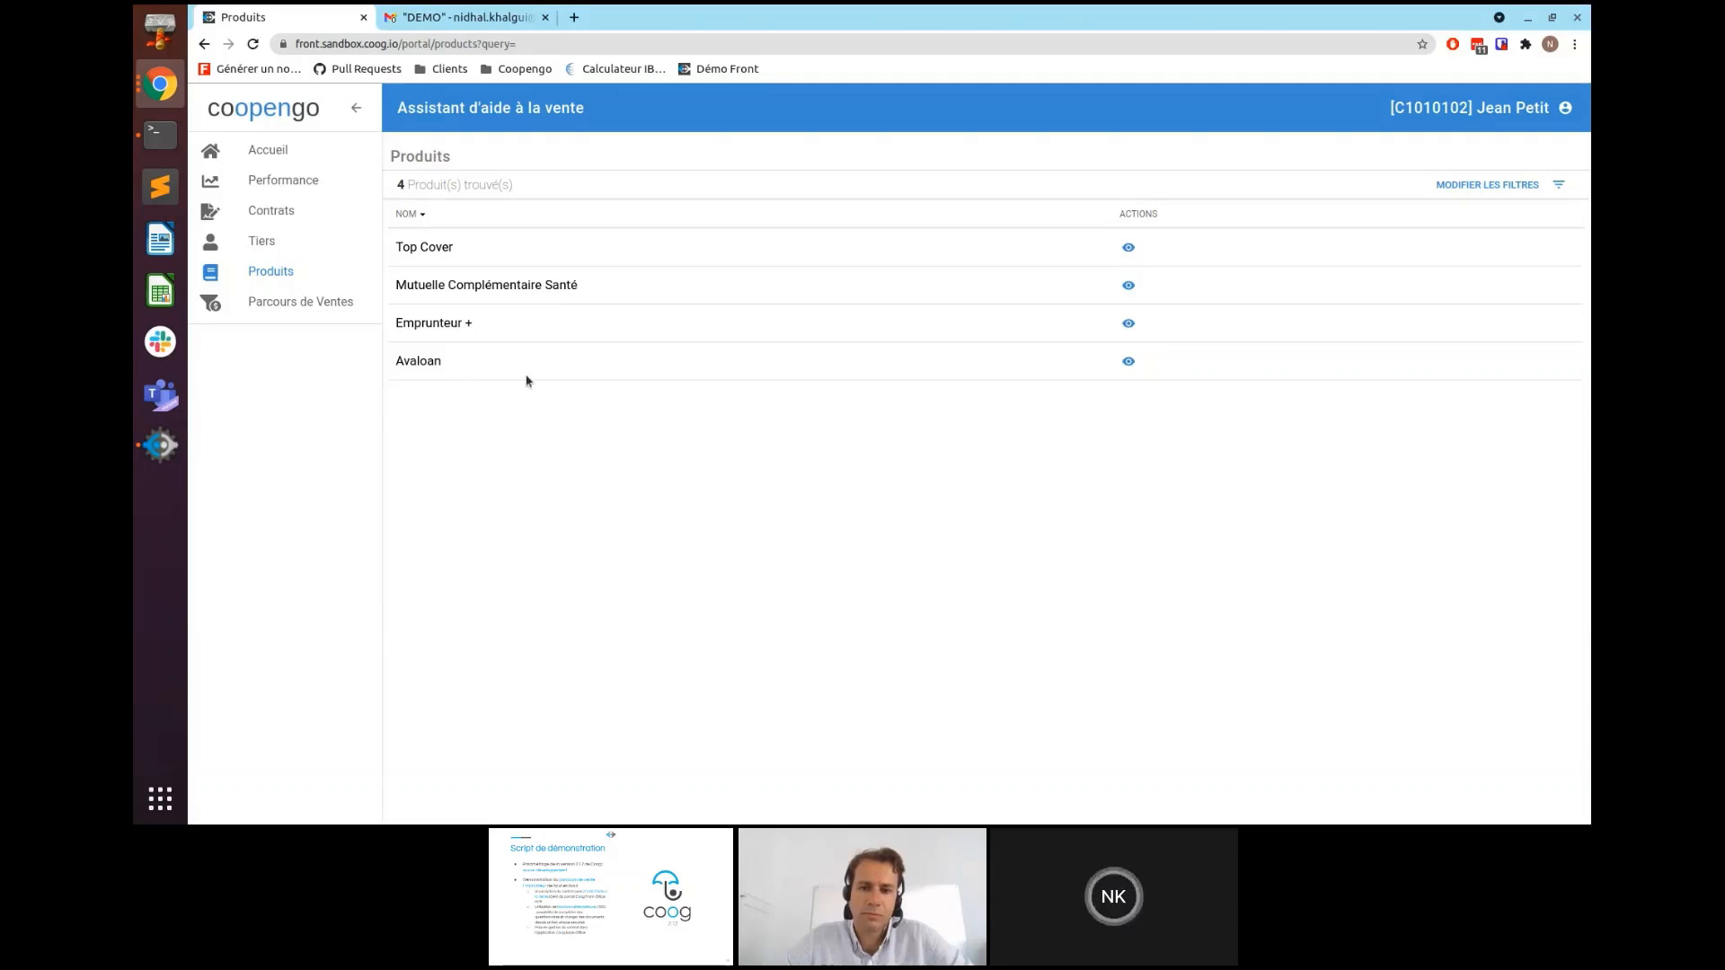
- Inspect Avaloan's guarantees and documents, then show the 44 sales journeys in Parcours de Vente
{"action": "left_click", "coordinate": [1129, 362]}
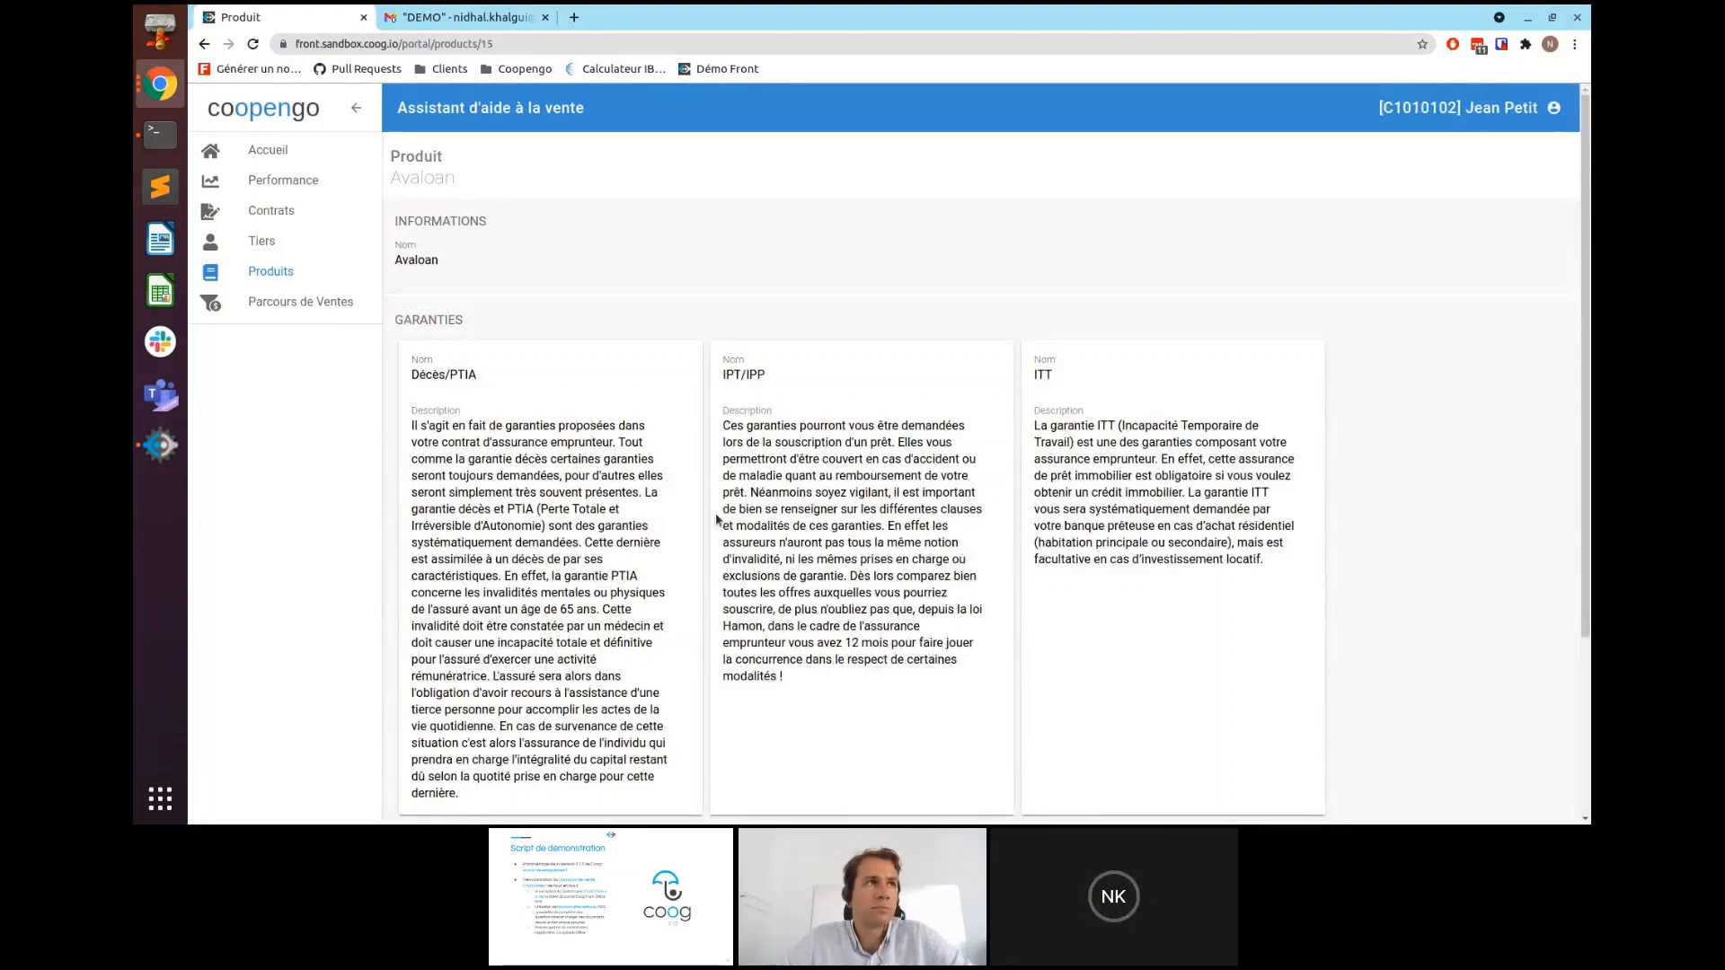
{"action": "scroll", "coordinate": [716, 520], "scroll_direction": "down", "scroll_amount": 3}
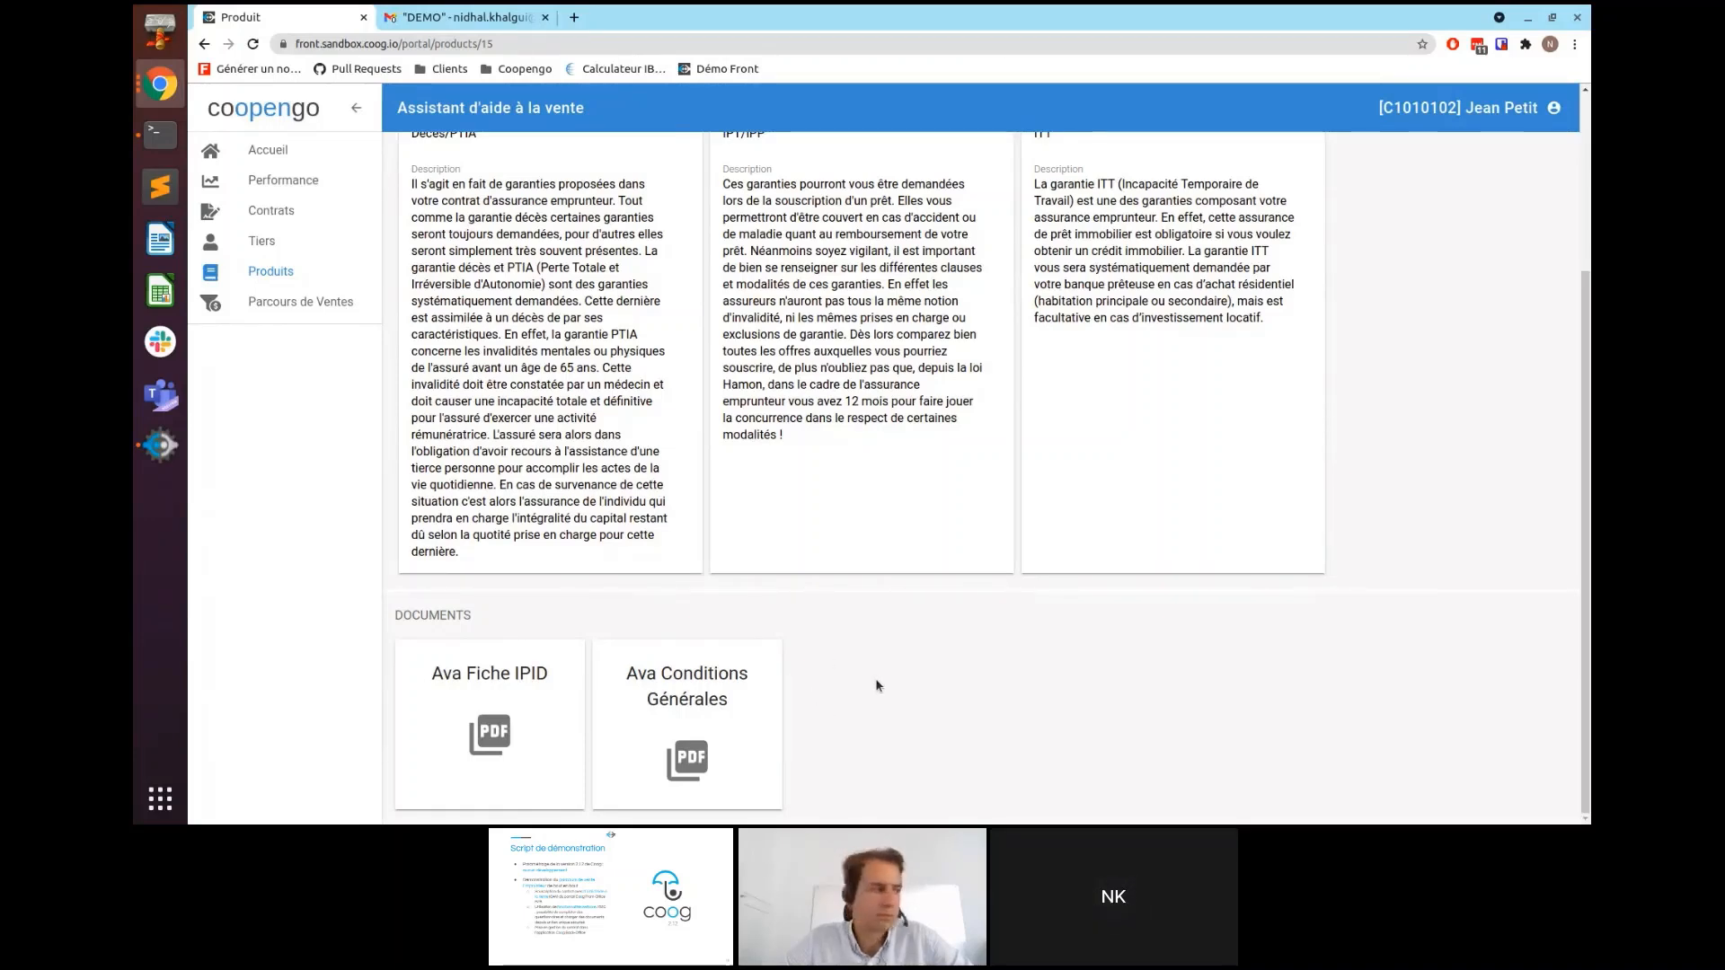
{"action": "left_click", "coordinate": [299, 305]}
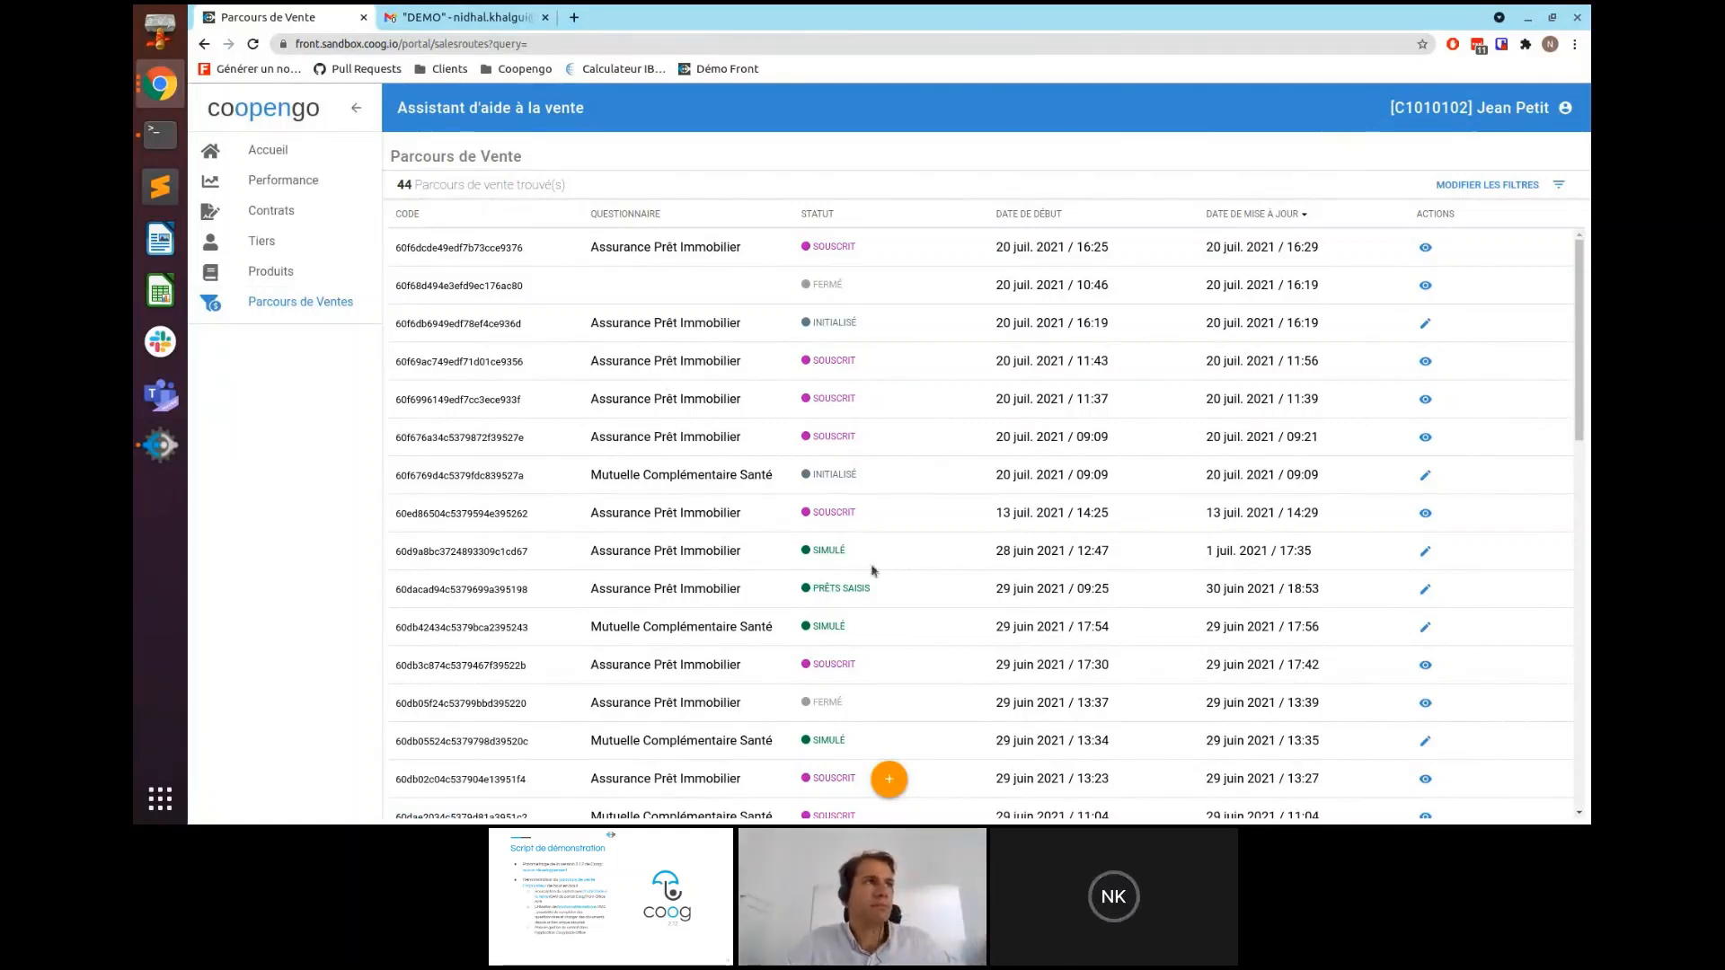
- Start a new sales journey for an Assurance Prêt Immobilier quote
{"action": "left_click", "coordinate": [890, 781]}
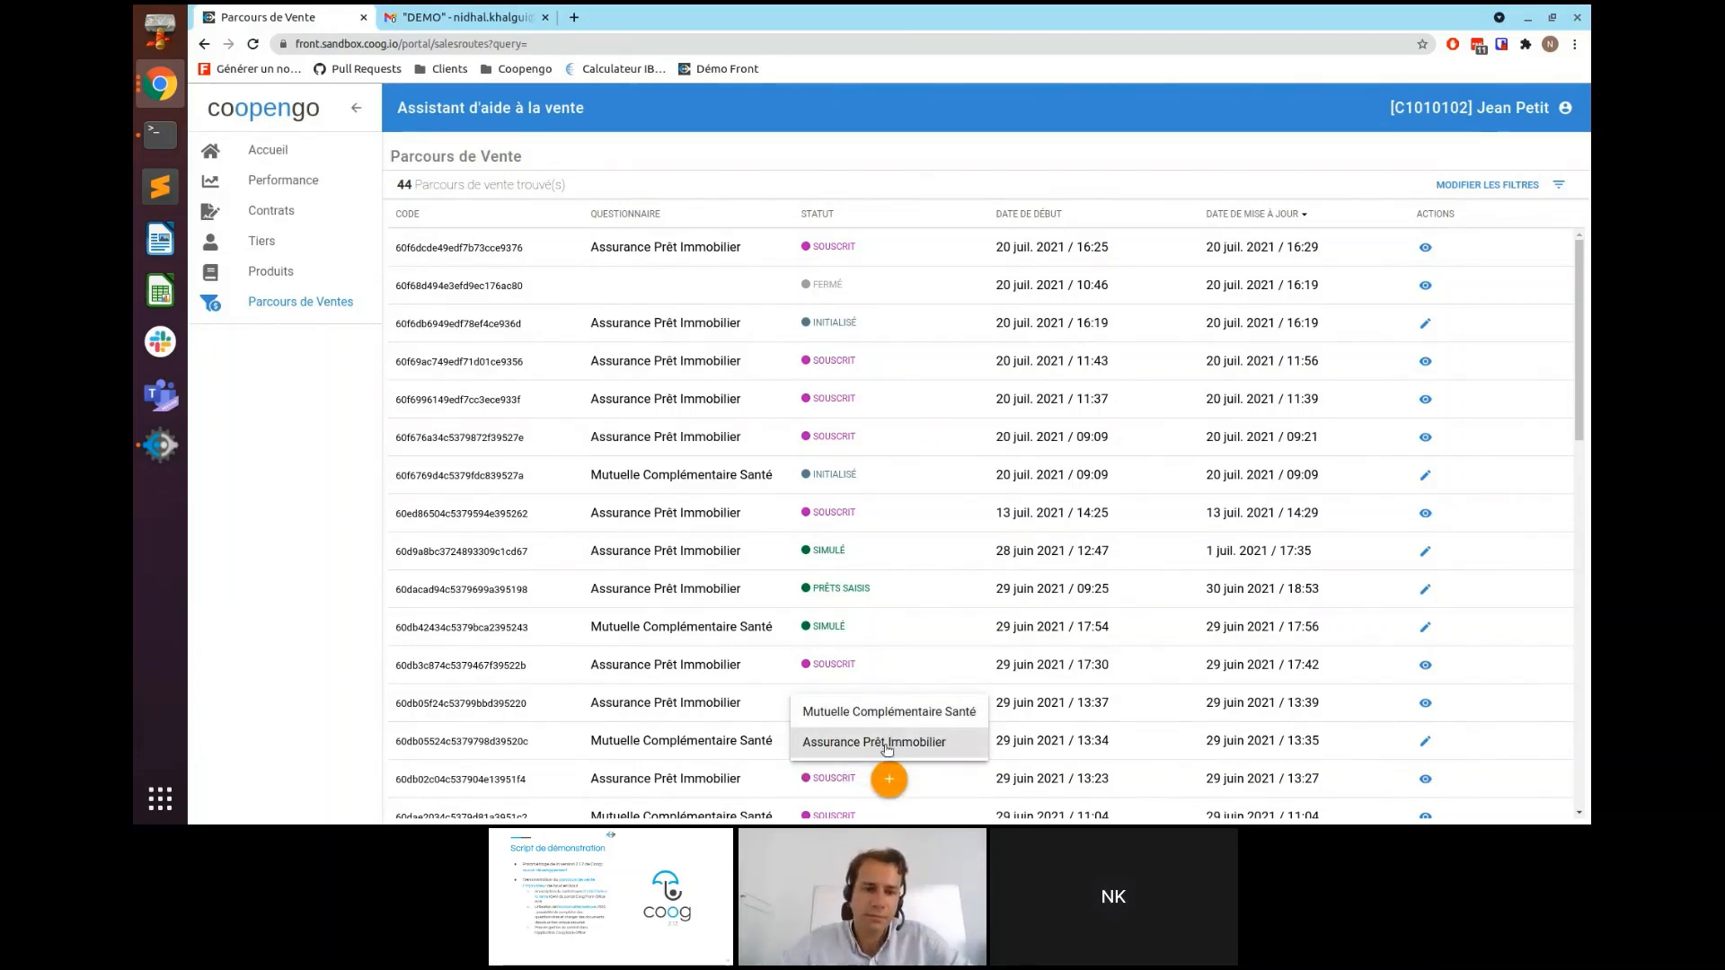
{"action": "left_click", "coordinate": [892, 745]}
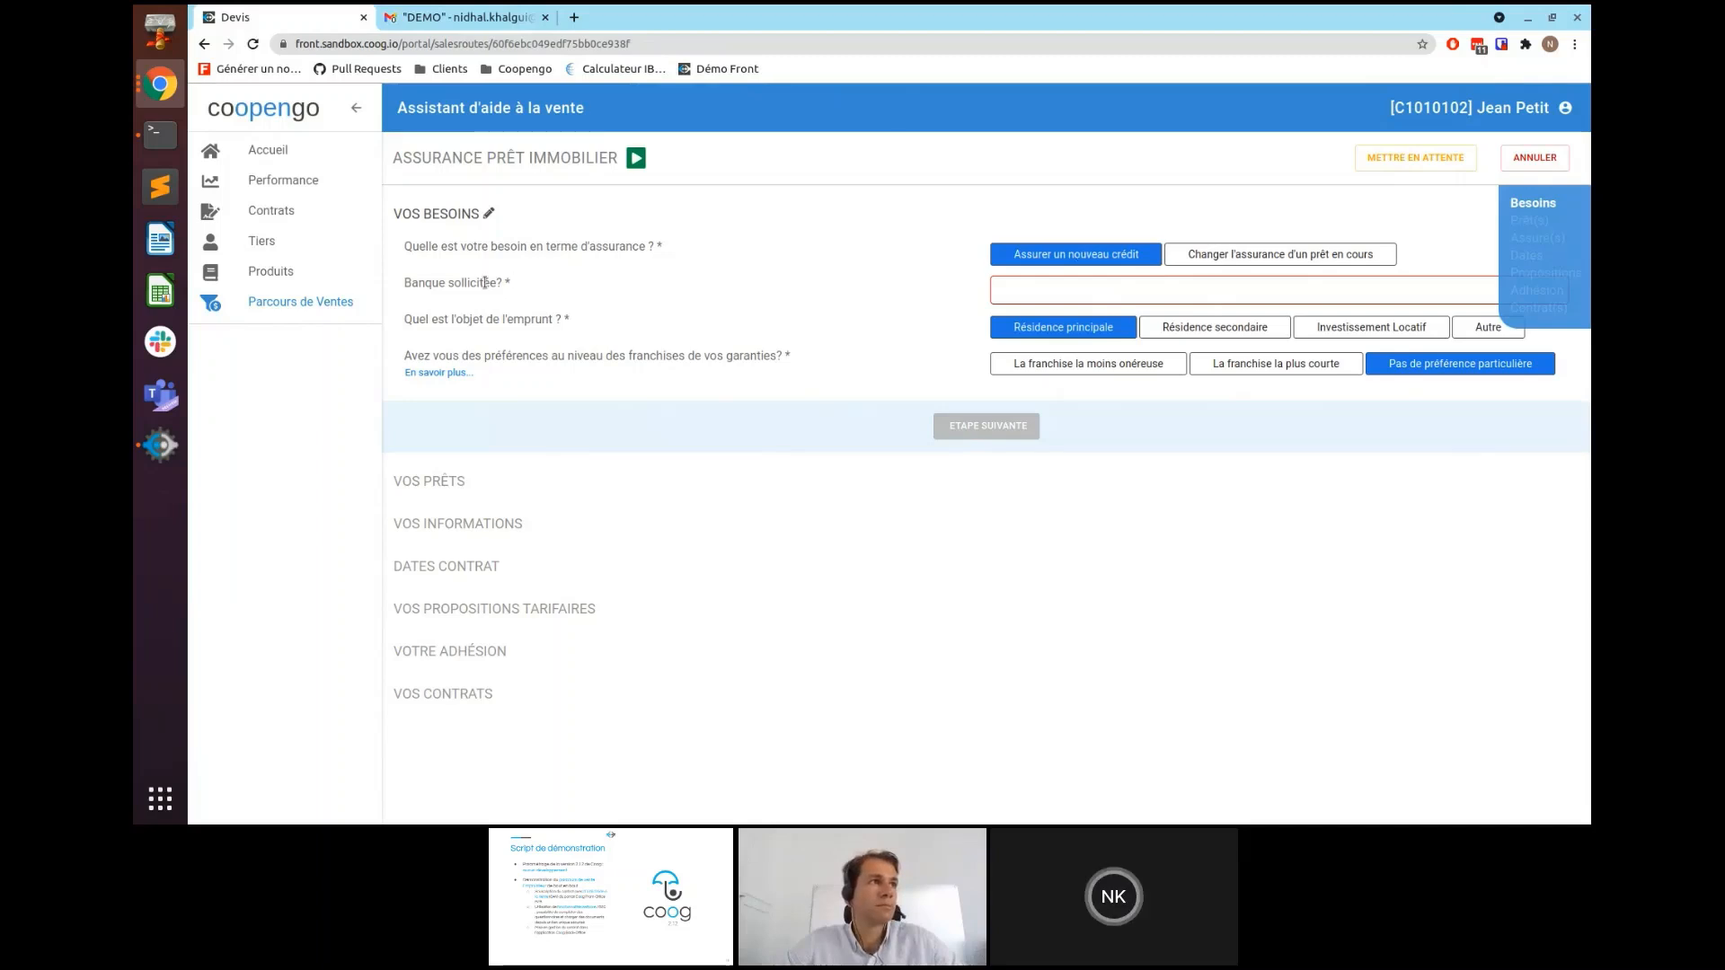
- Choose Banque Française Mutualiste as the requested bank and reveal the franchise explanation
{"action": "left_click", "coordinate": [1072, 292]}
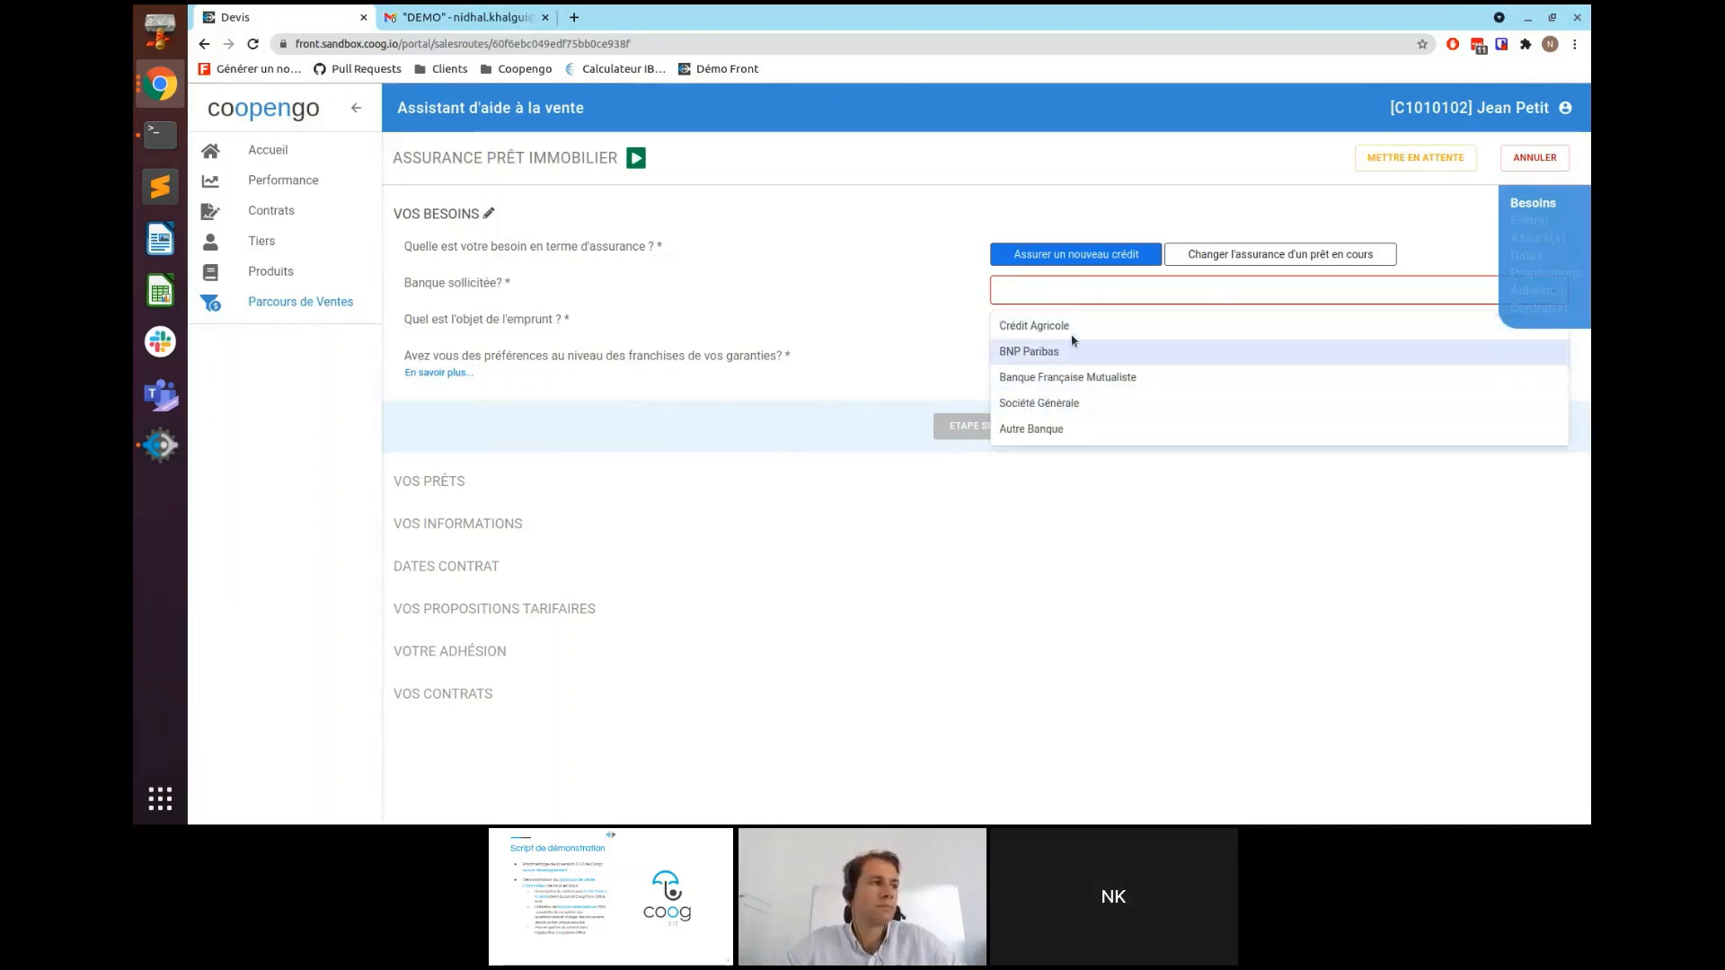
{"action": "left_click", "coordinate": [1067, 378]}
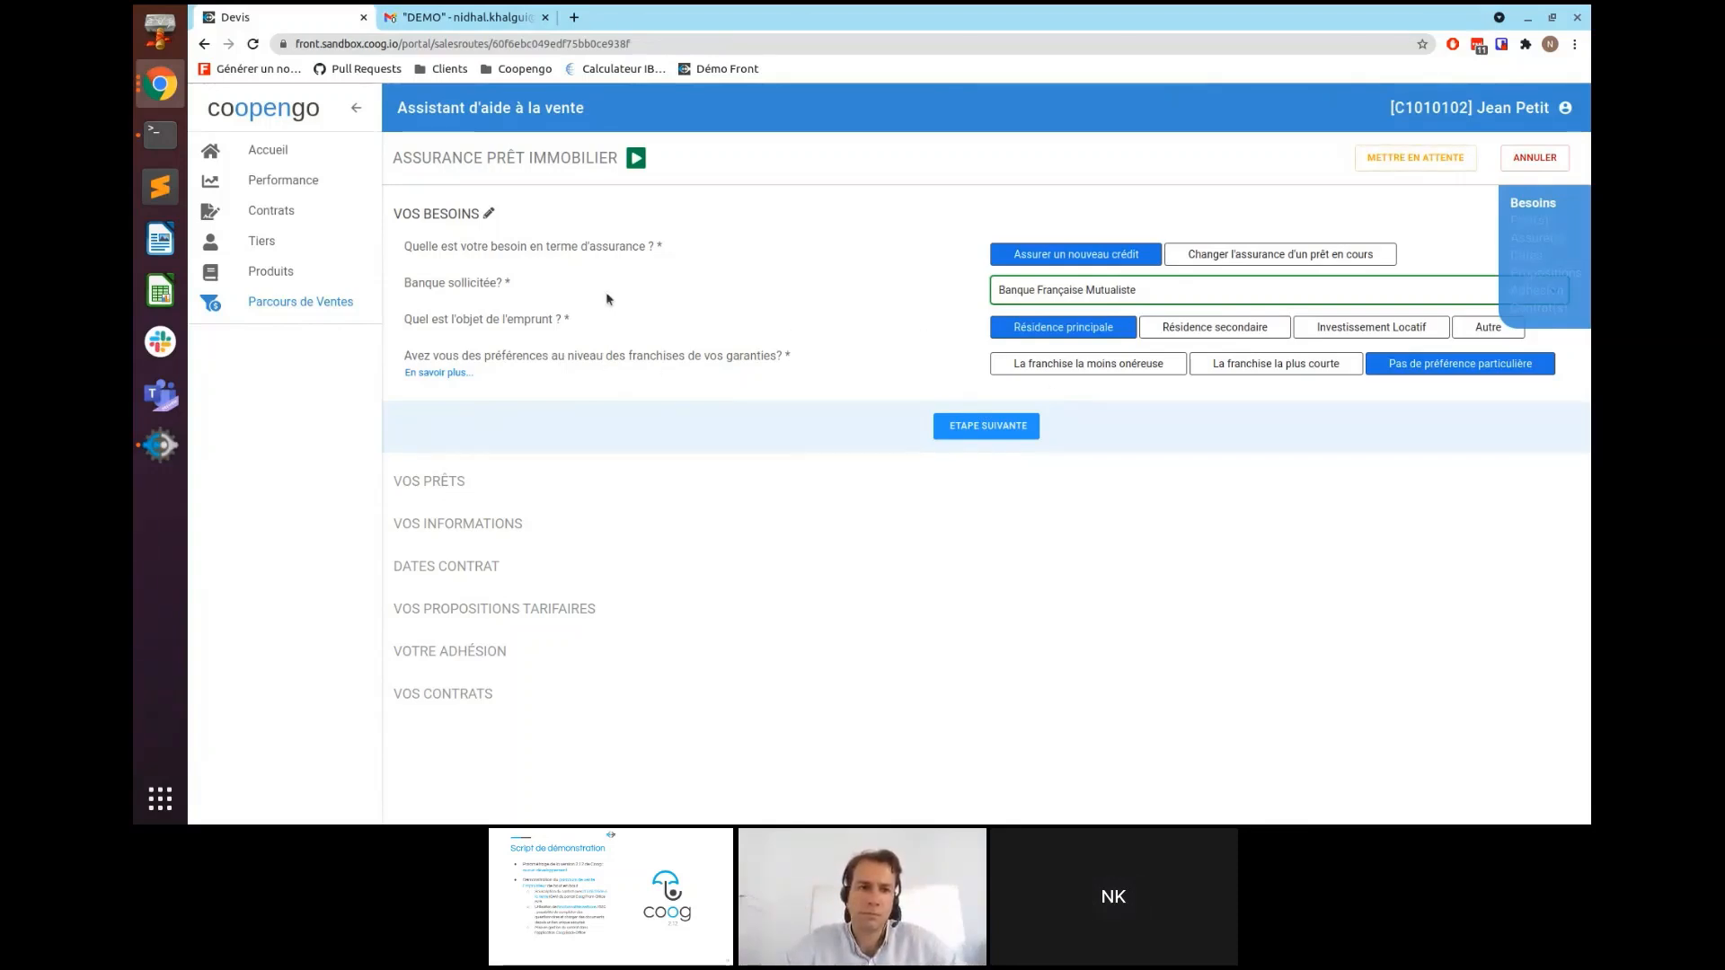
{"action": "left_click", "coordinate": [444, 377]}
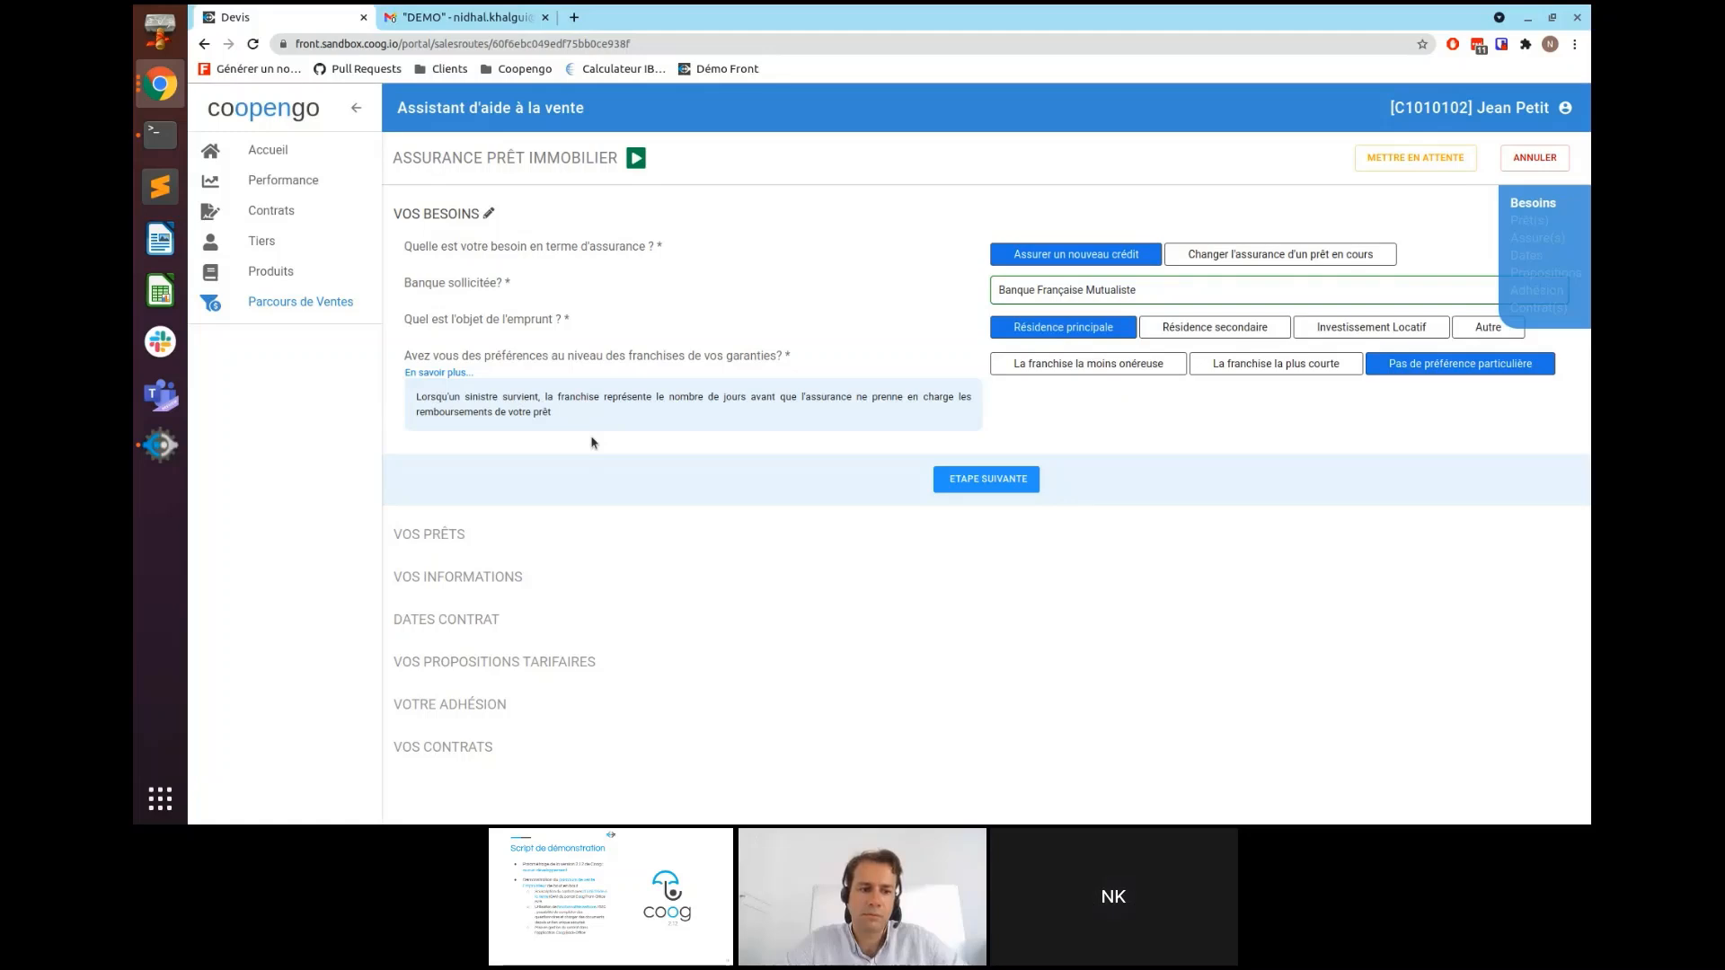
- Collapse the franchise explanation and validate the needs to reach the loan n°1 form
{"action": "left_click", "coordinate": [442, 374]}
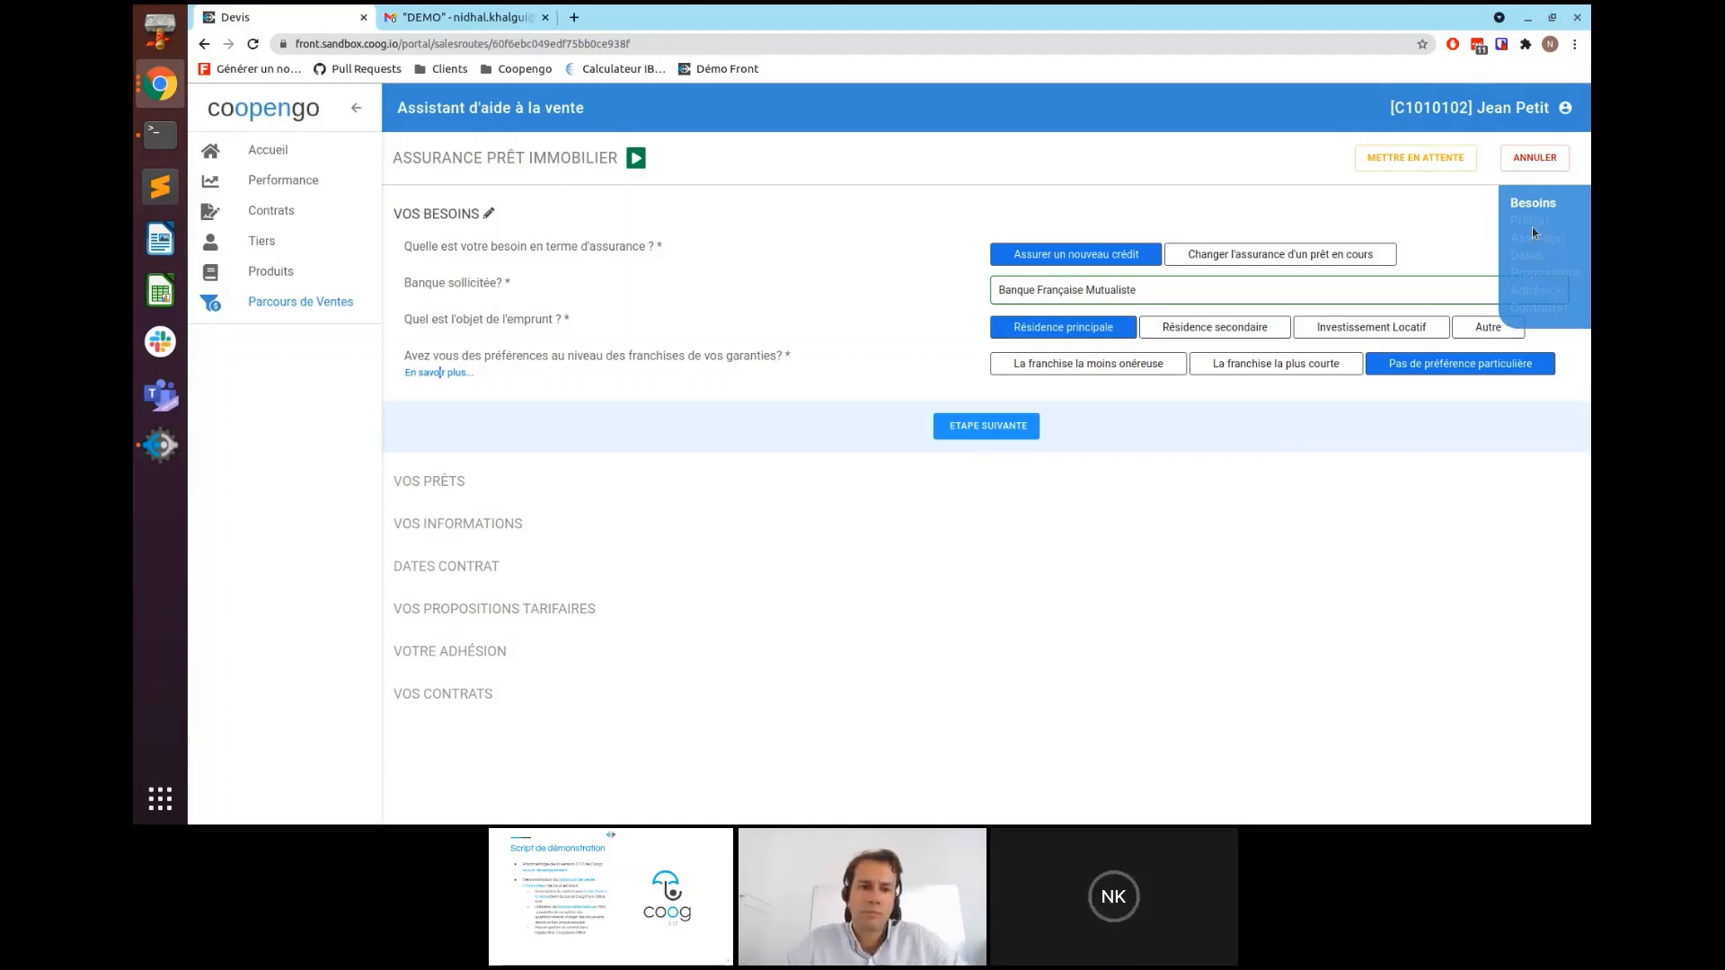
{"action": "left_click", "coordinate": [990, 430]}
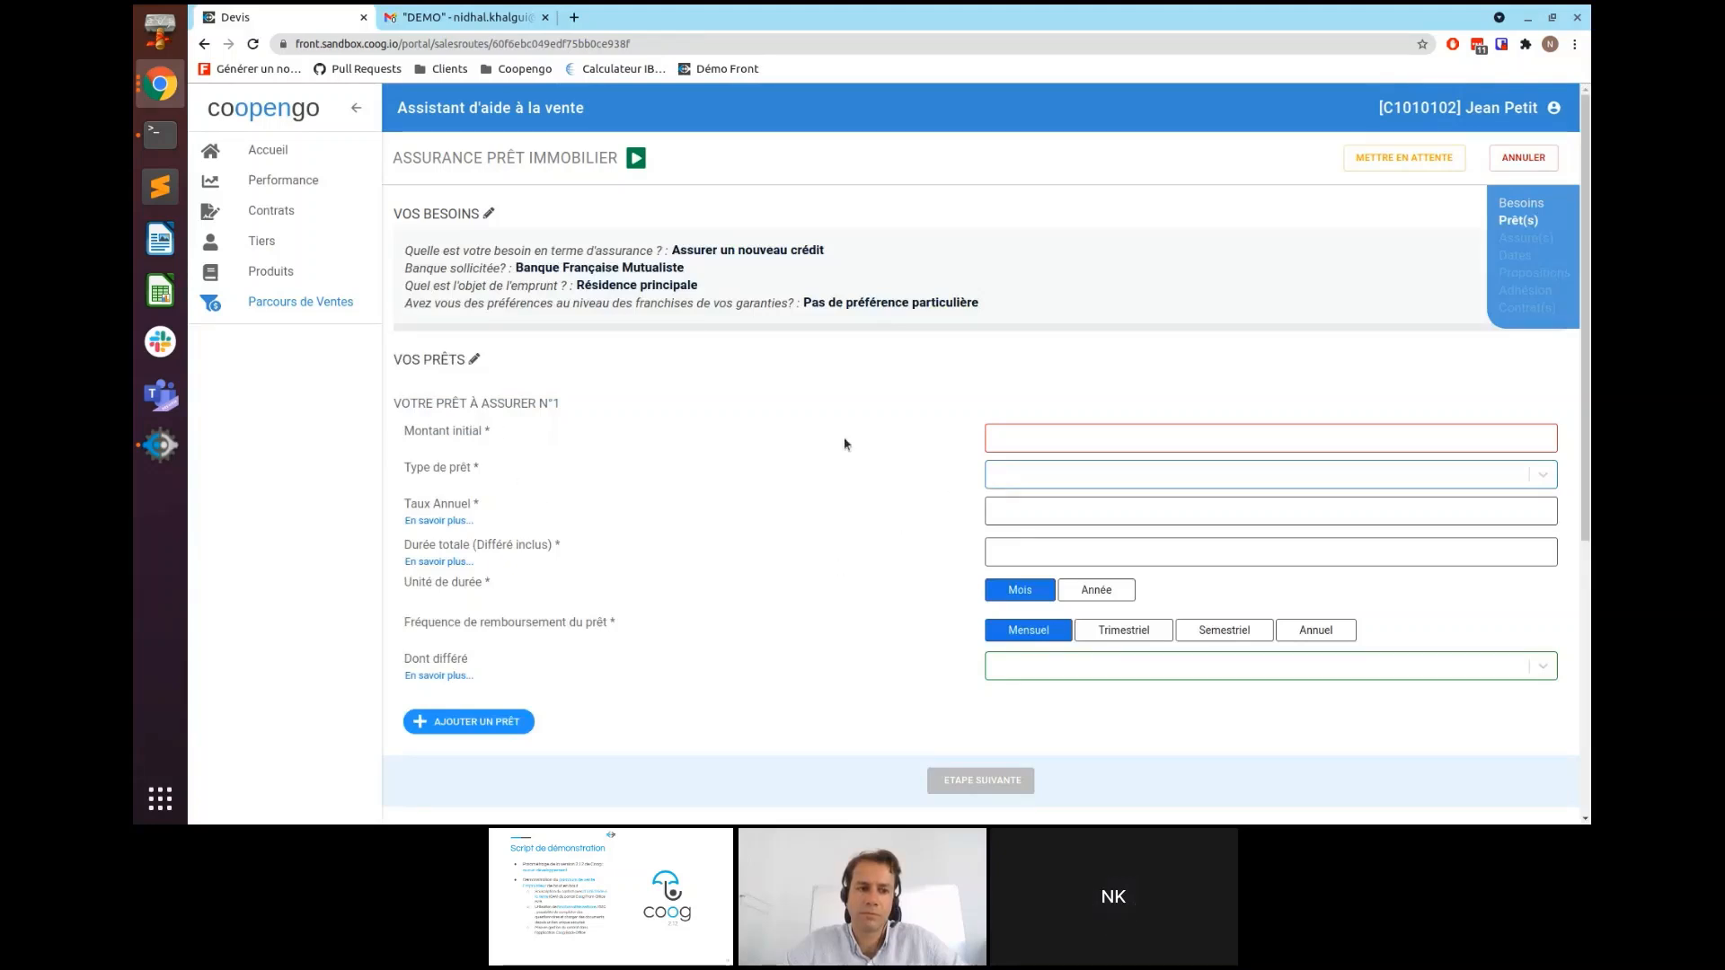
- Enter loan n°1: 200 000 €, Prêt amortissable, 1,2 % annual rate, 360 months
{"action": "left_click", "coordinate": [1003, 434]}
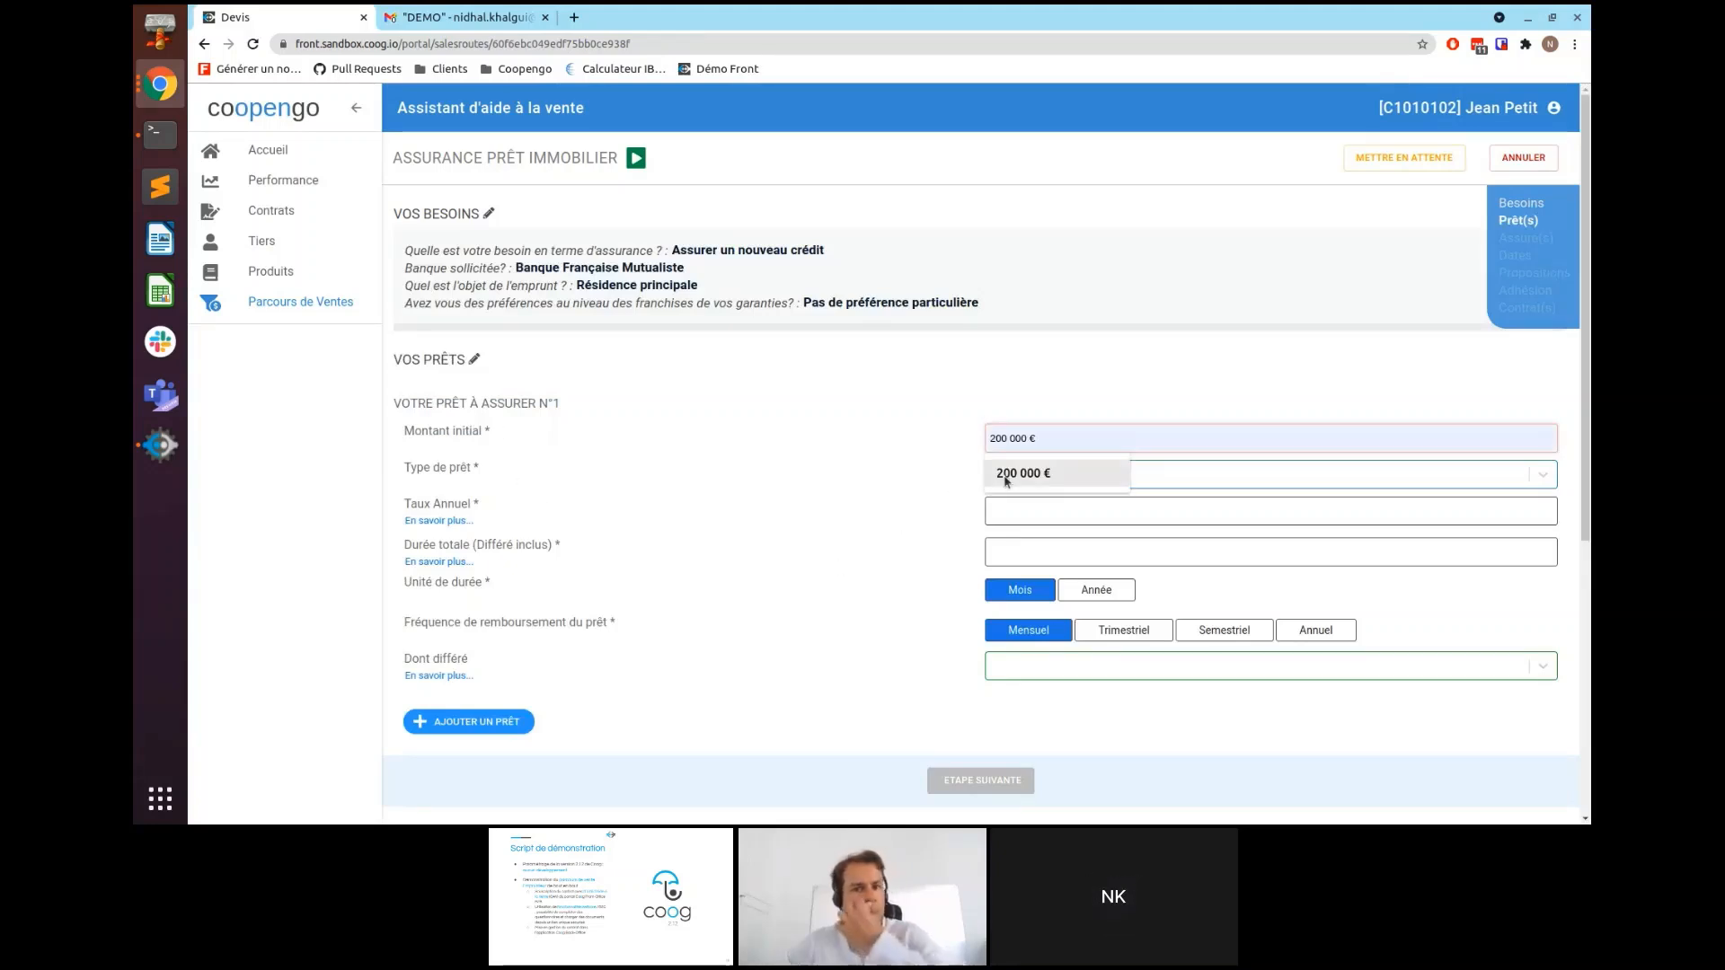
{"action": "left_click", "coordinate": [1015, 473]}
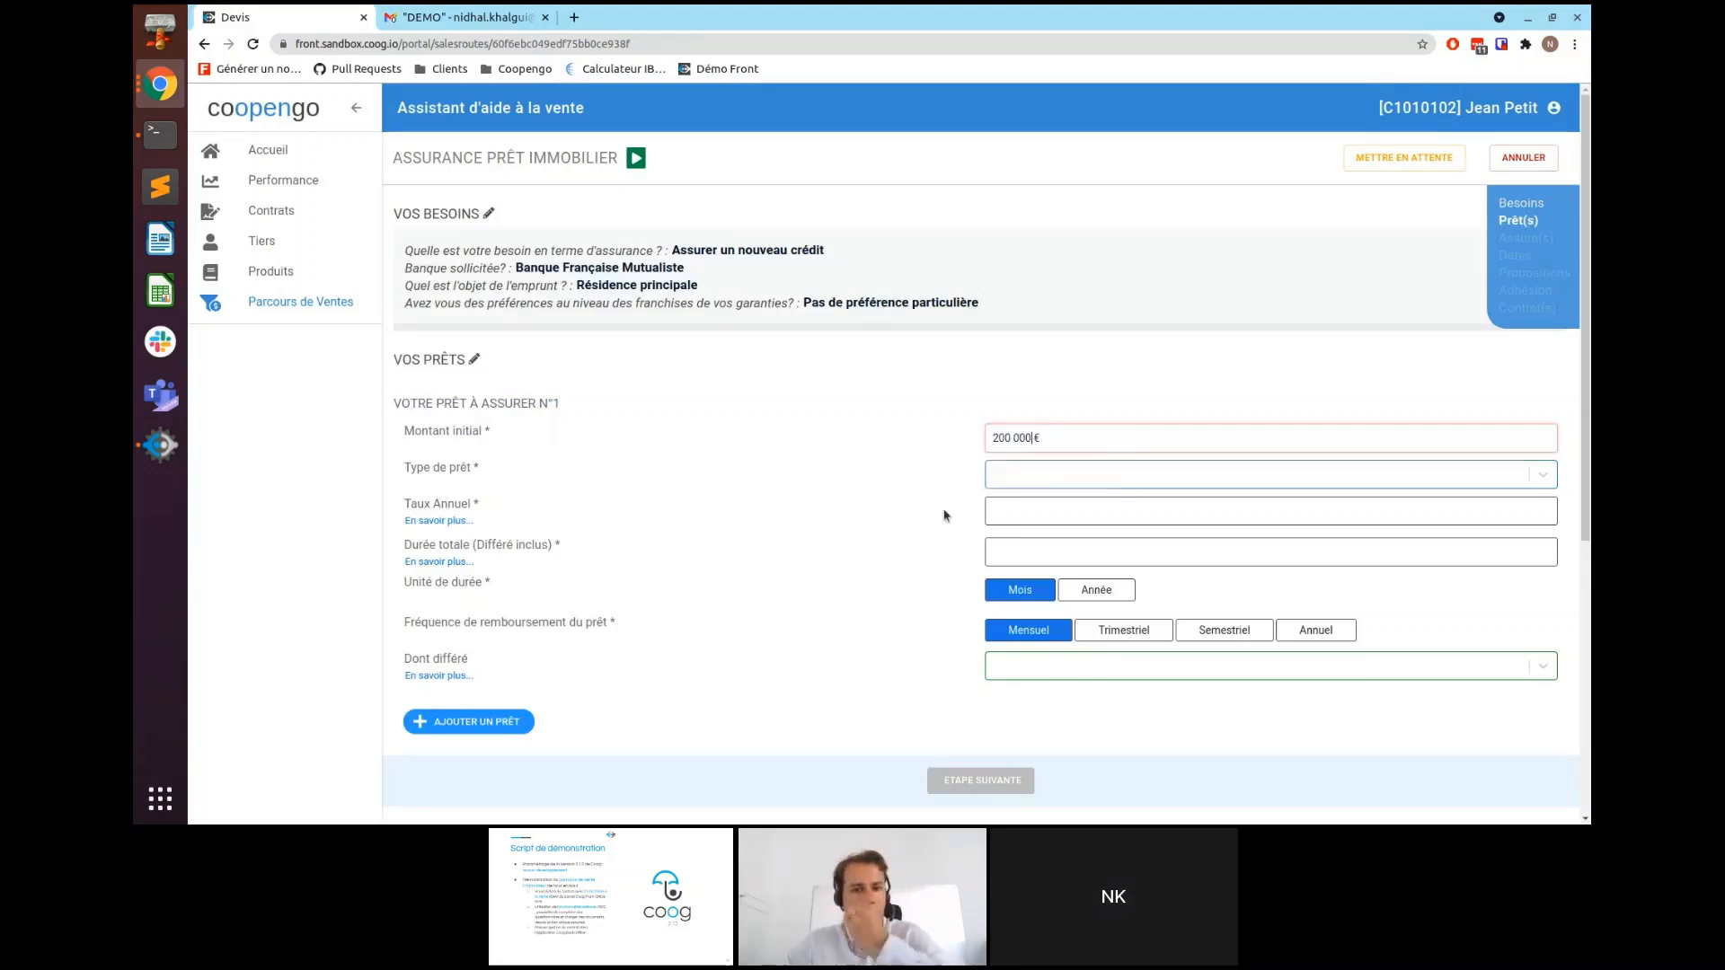
{"action": "left_click", "coordinate": [858, 466]}
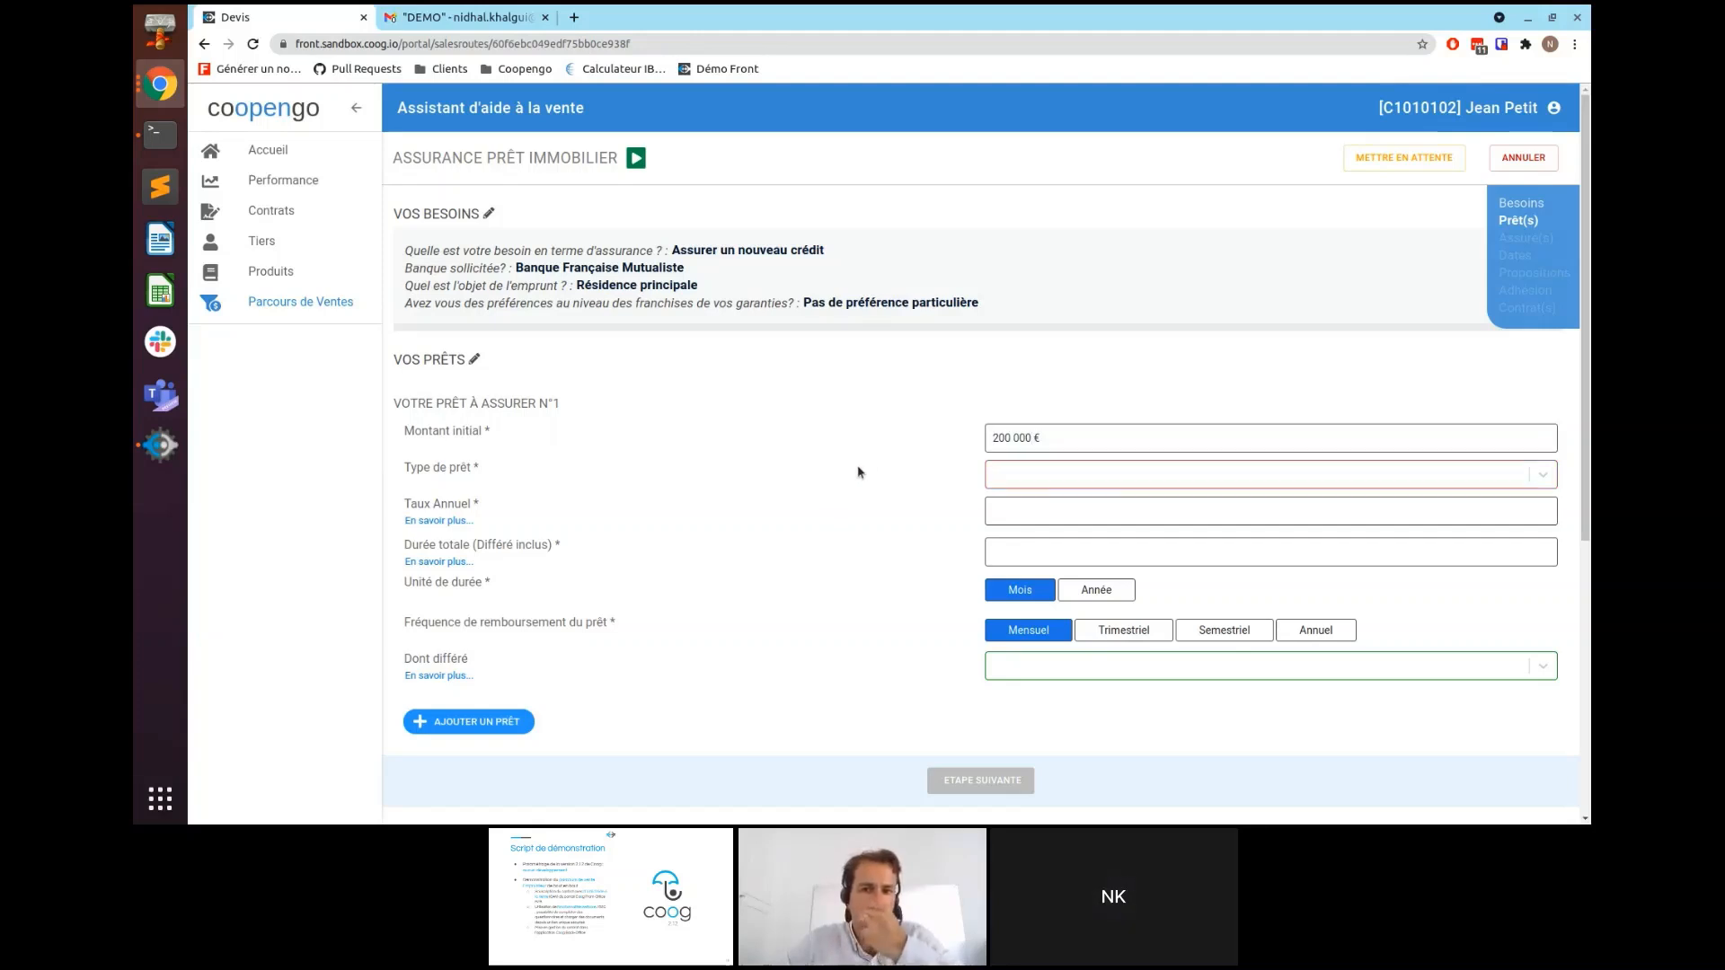
{"action": "left_click", "coordinate": [1056, 486]}
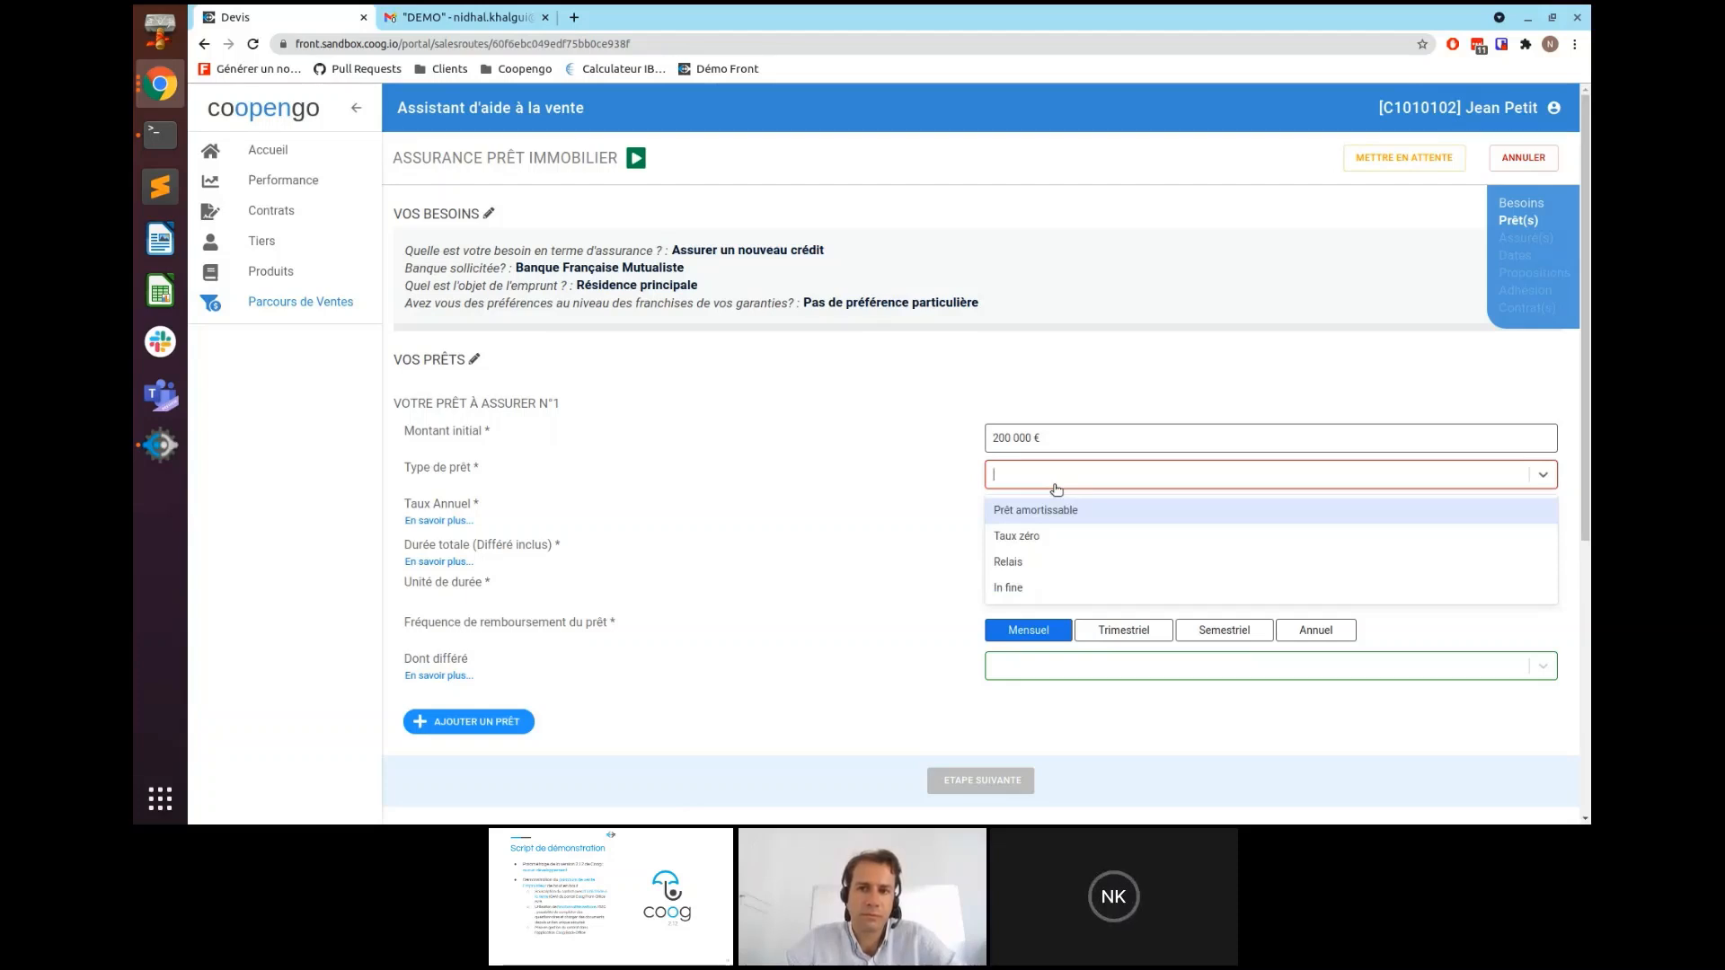
{"action": "left_click", "coordinate": [1050, 538]}
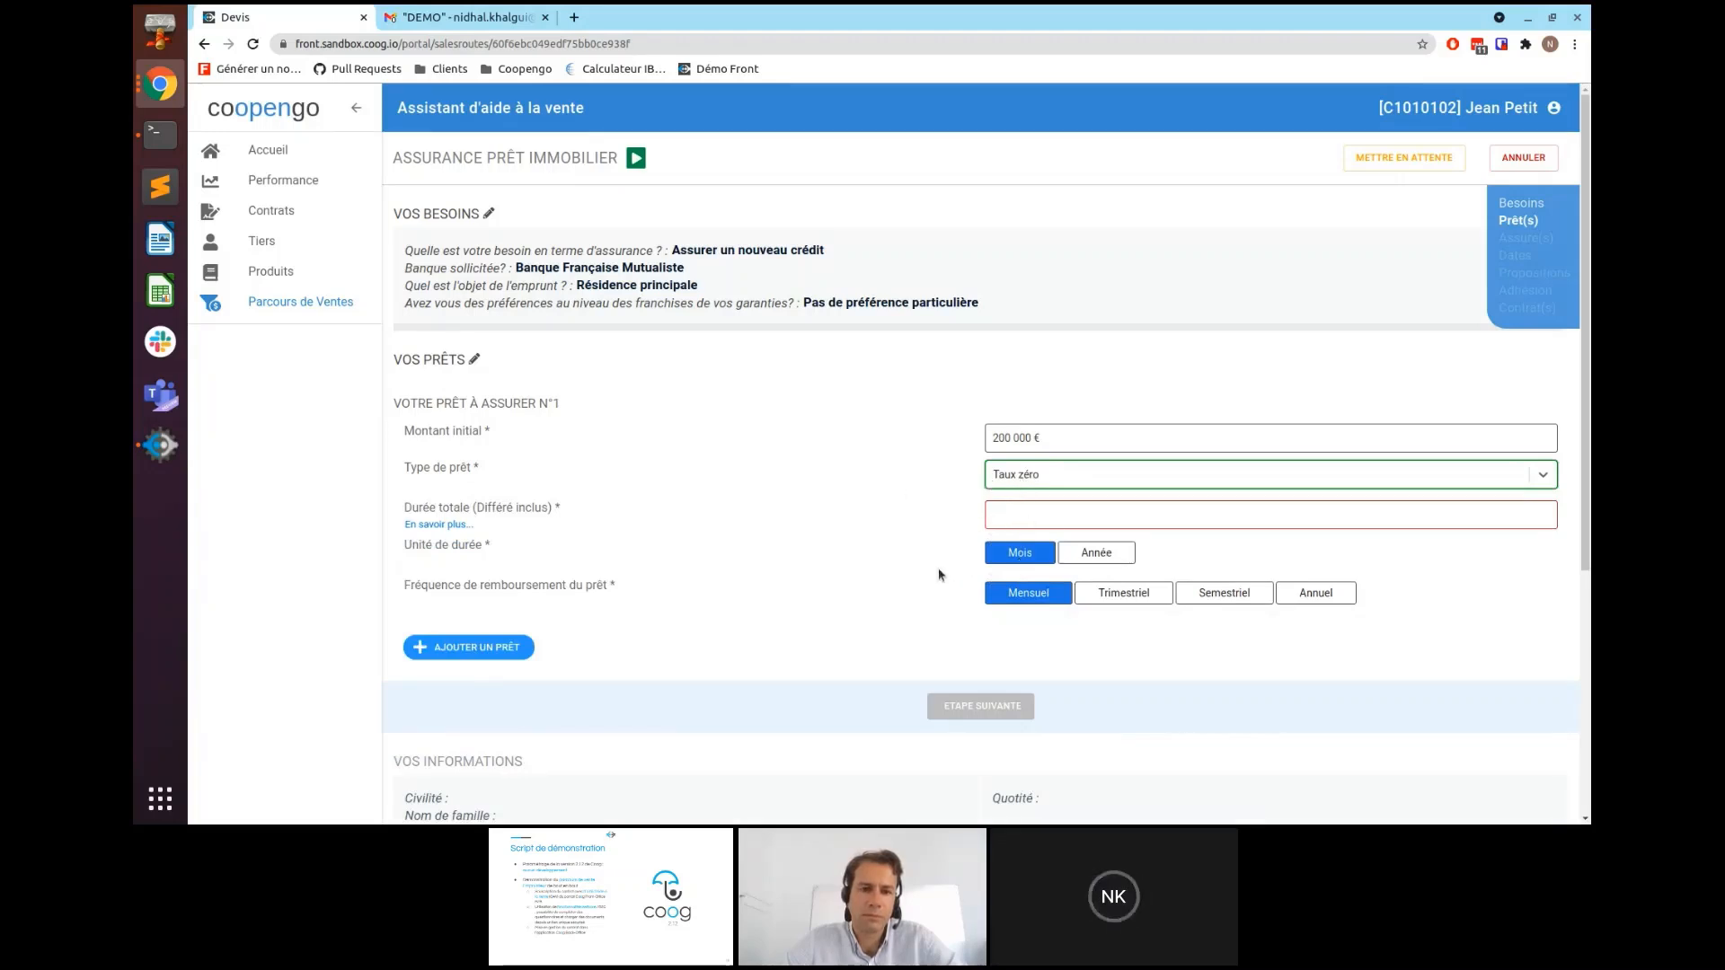
{"action": "left_click", "coordinate": [1033, 477]}
{"action": "left_click", "coordinate": [1035, 513]}
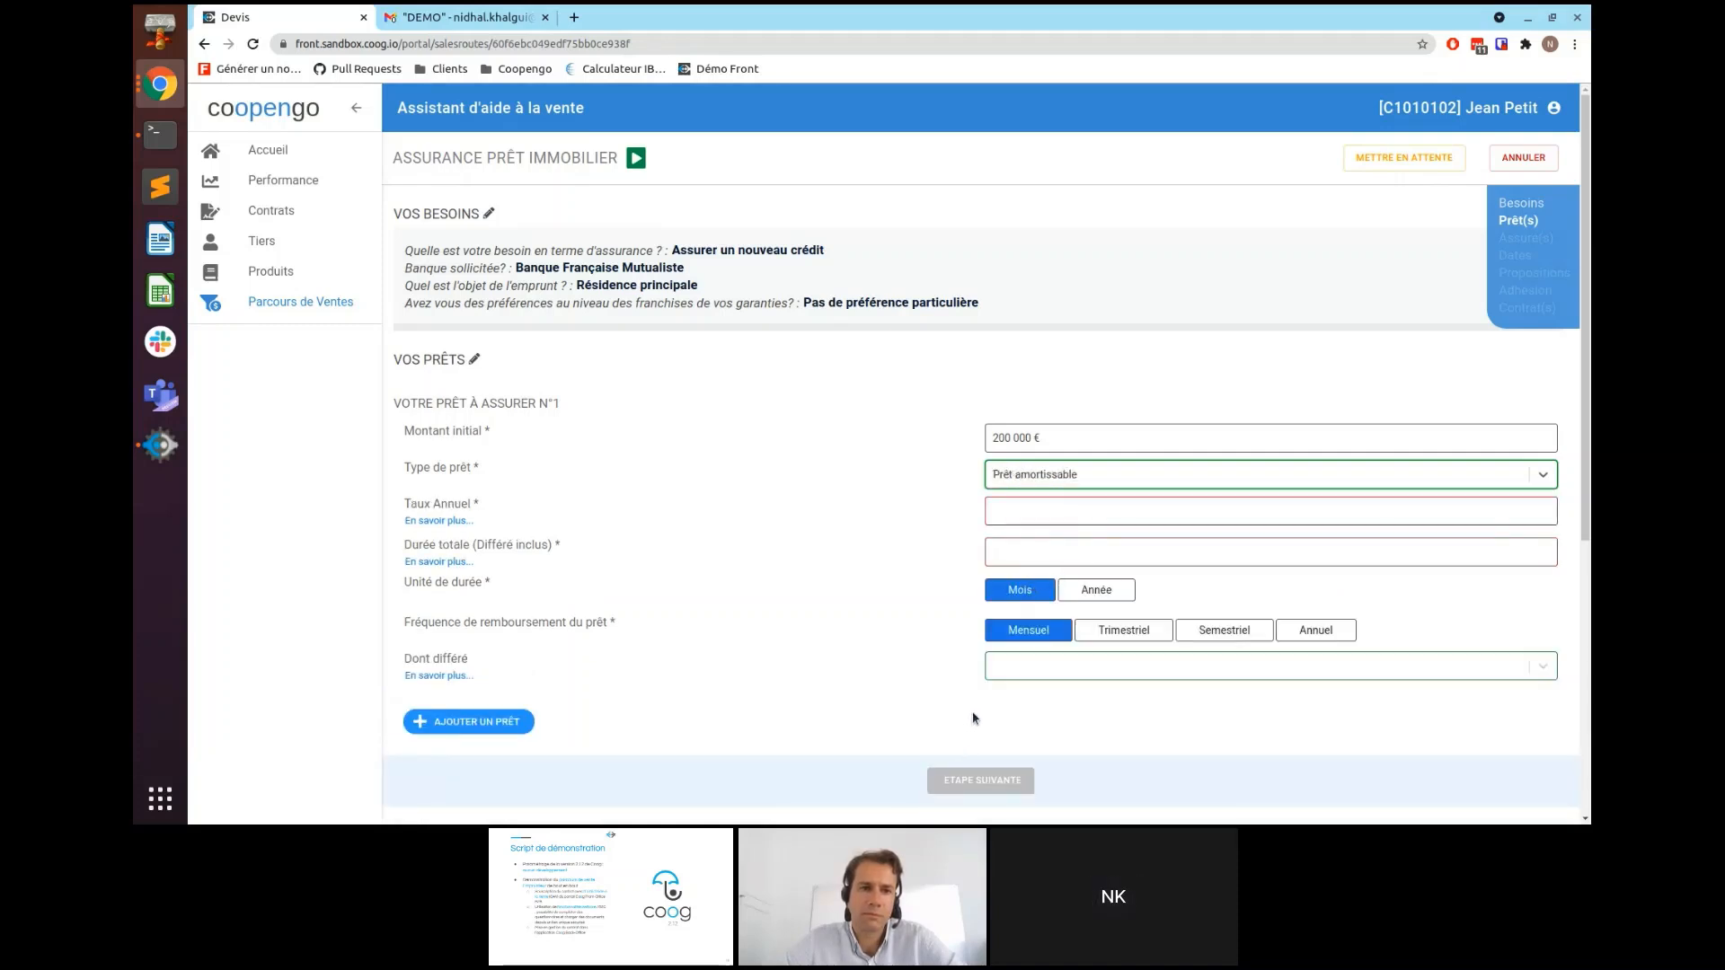
{"action": "left_click", "coordinate": [1003, 512]}
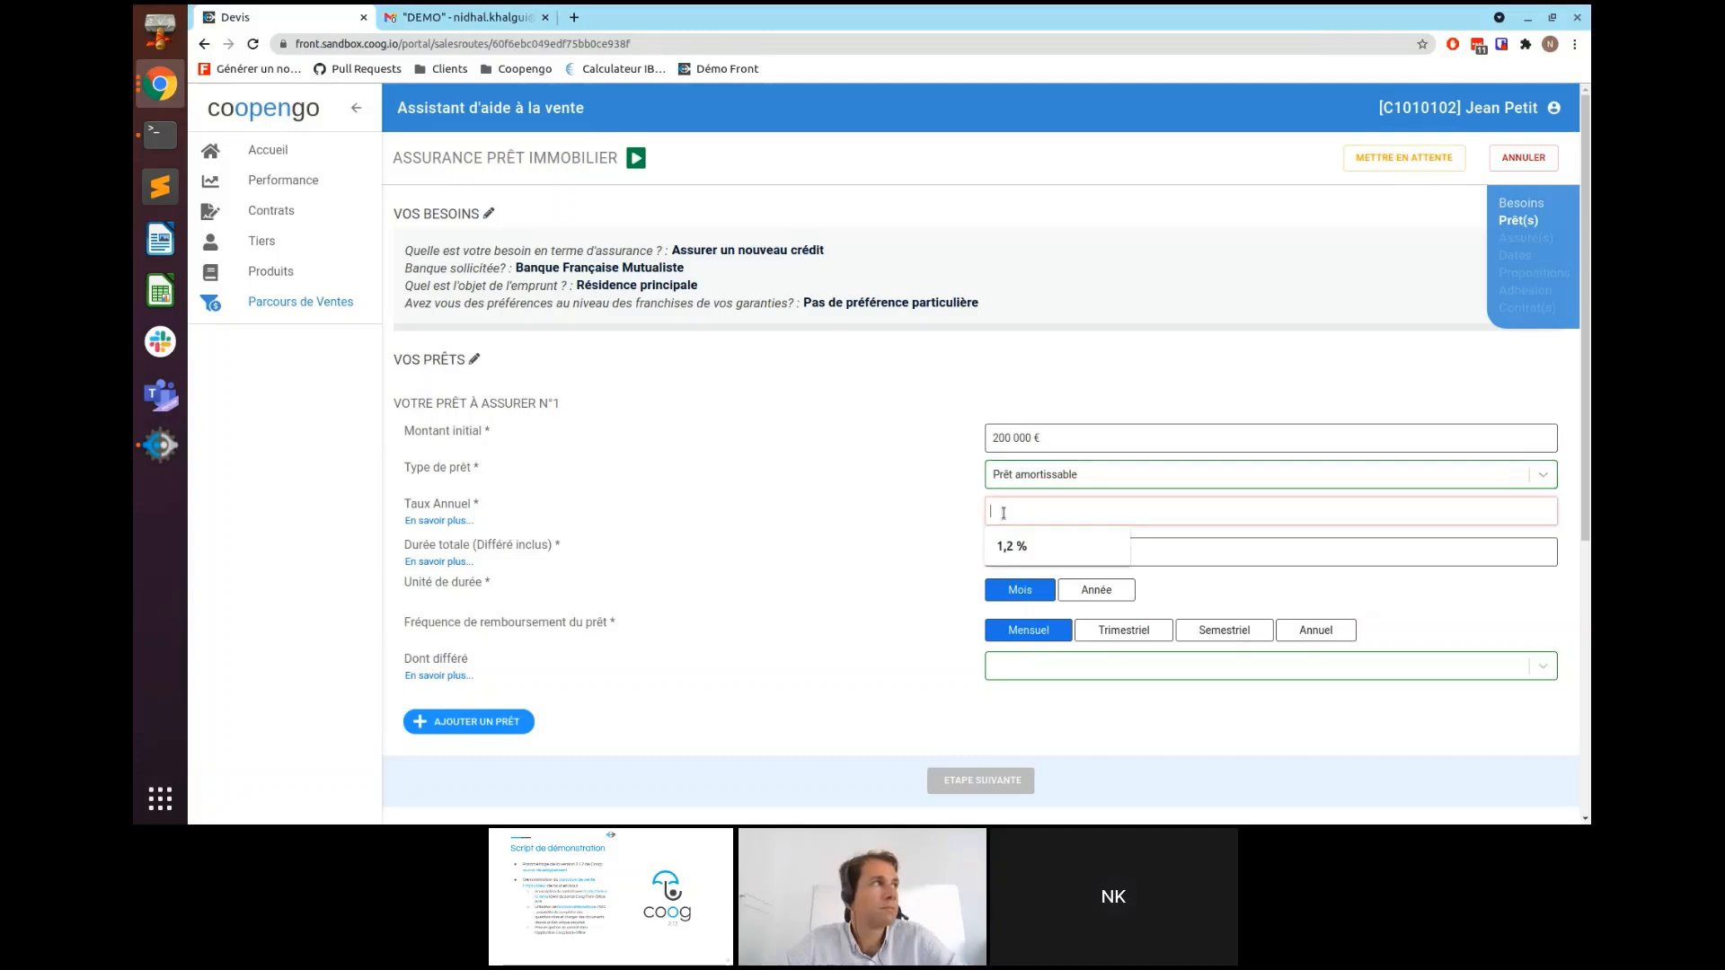
{"action": "left_click", "coordinate": [1024, 546]}
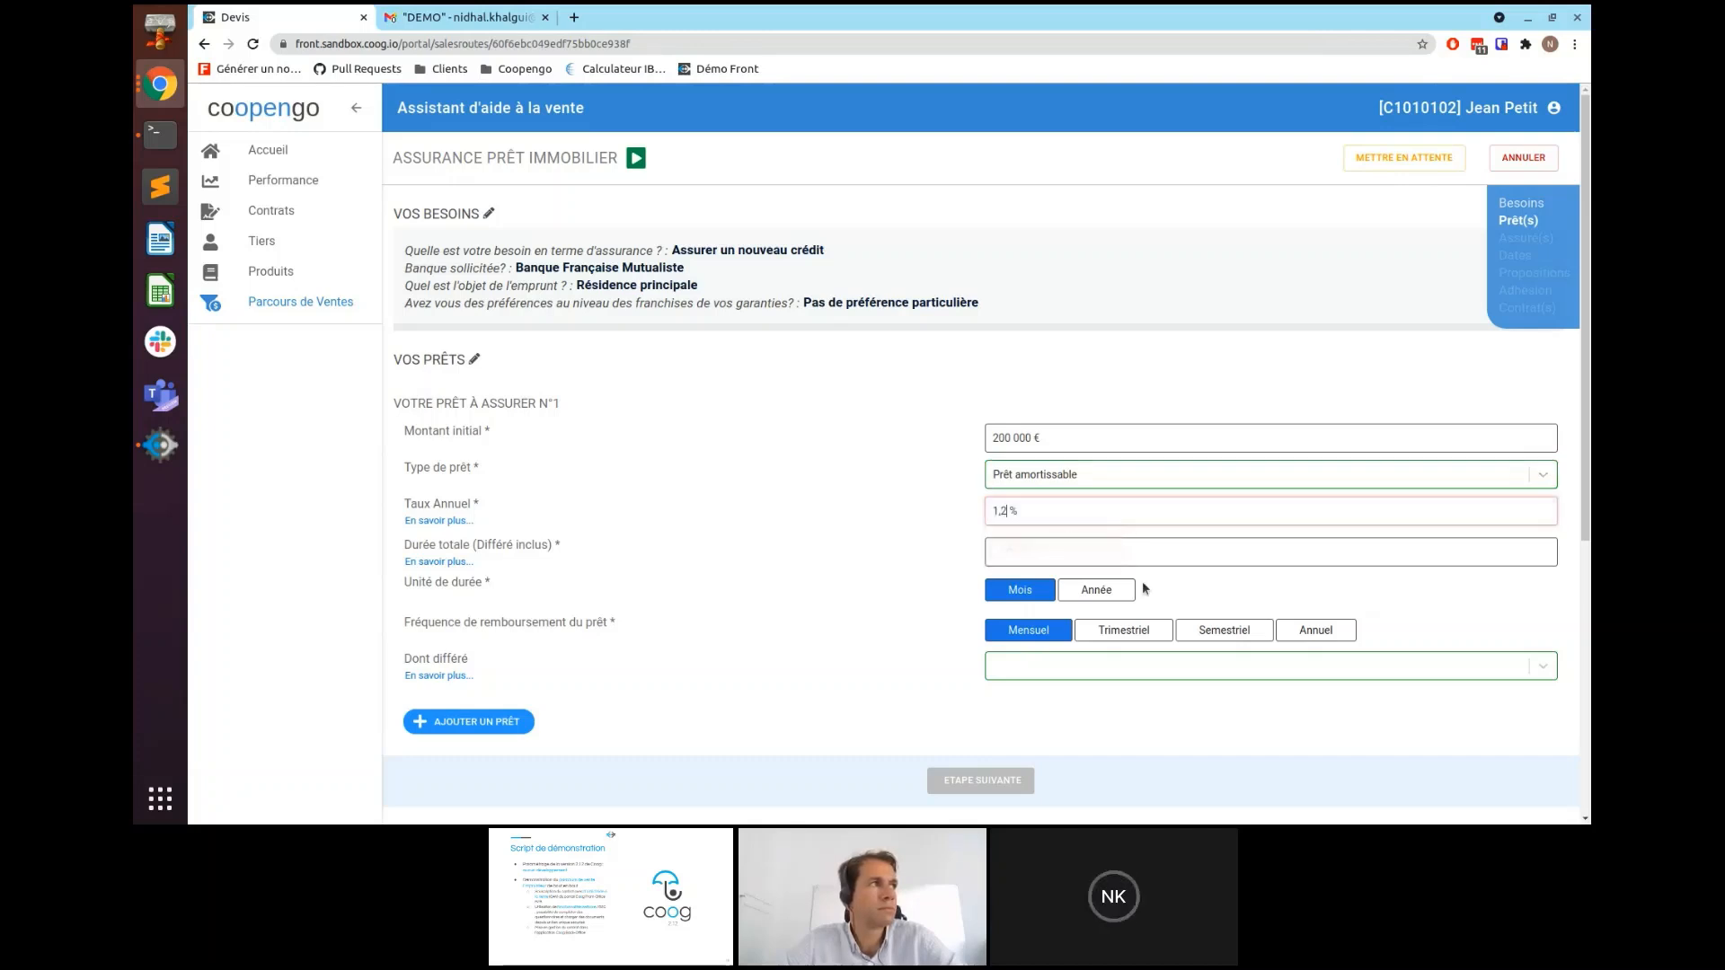
{"action": "left_click", "coordinate": [1030, 550]}
{"action": "type", "text": "36"}
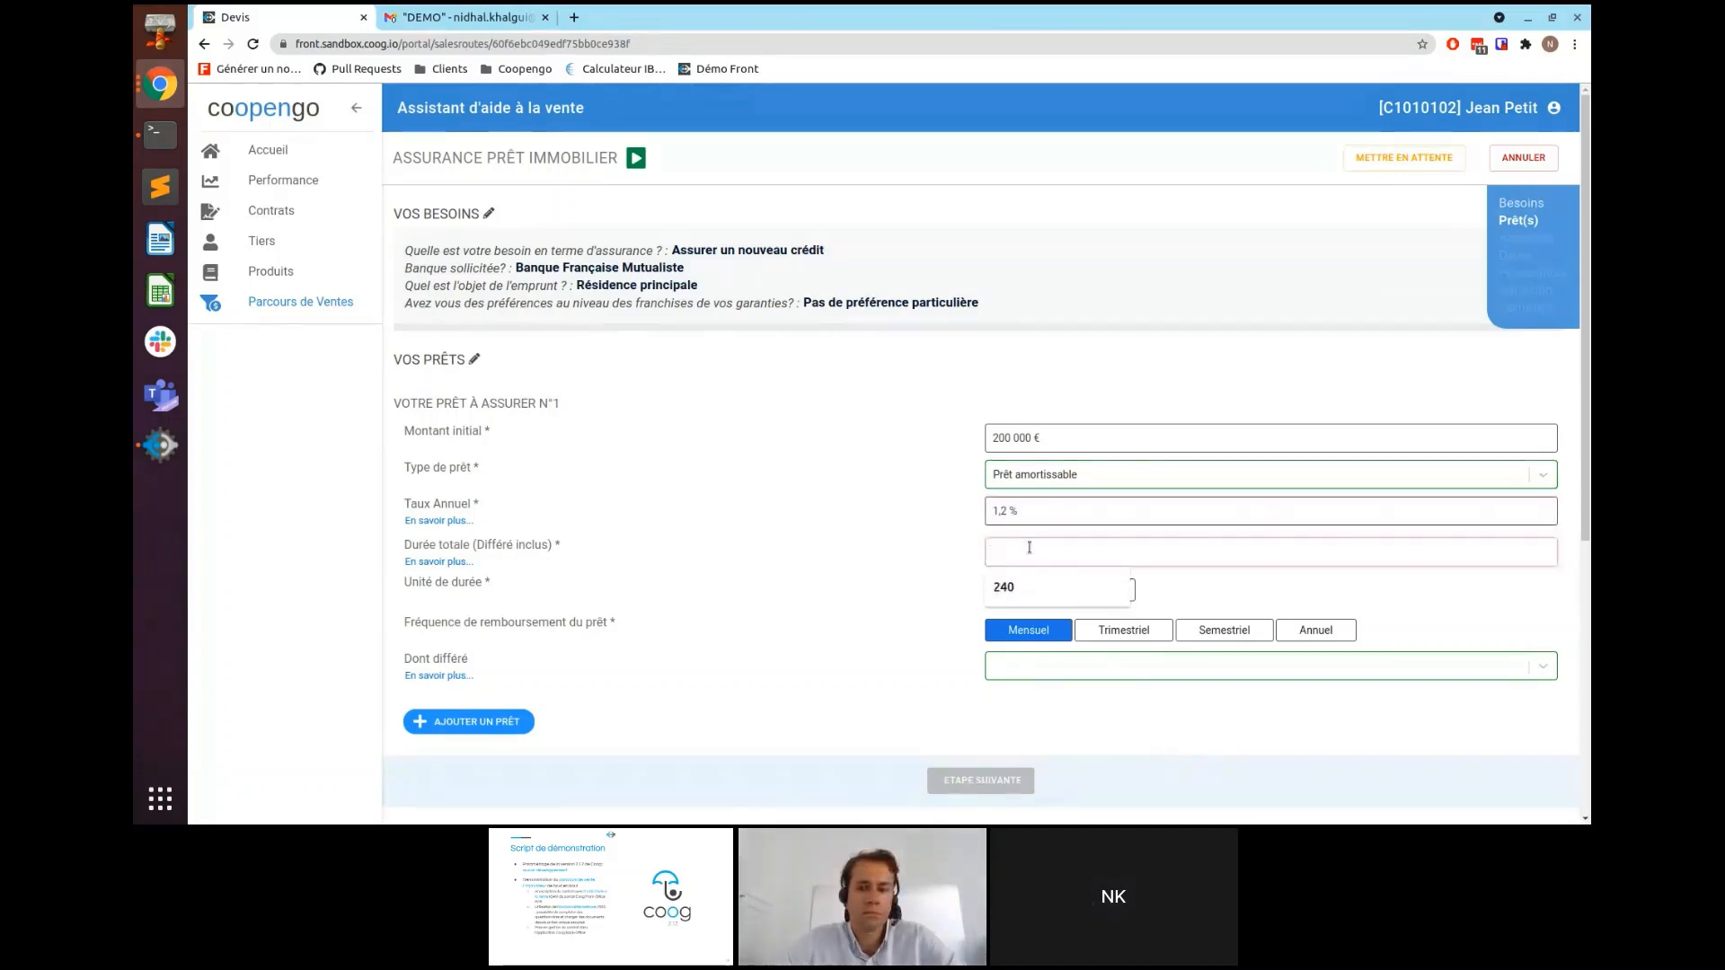
{"action": "type", "text": "0"}
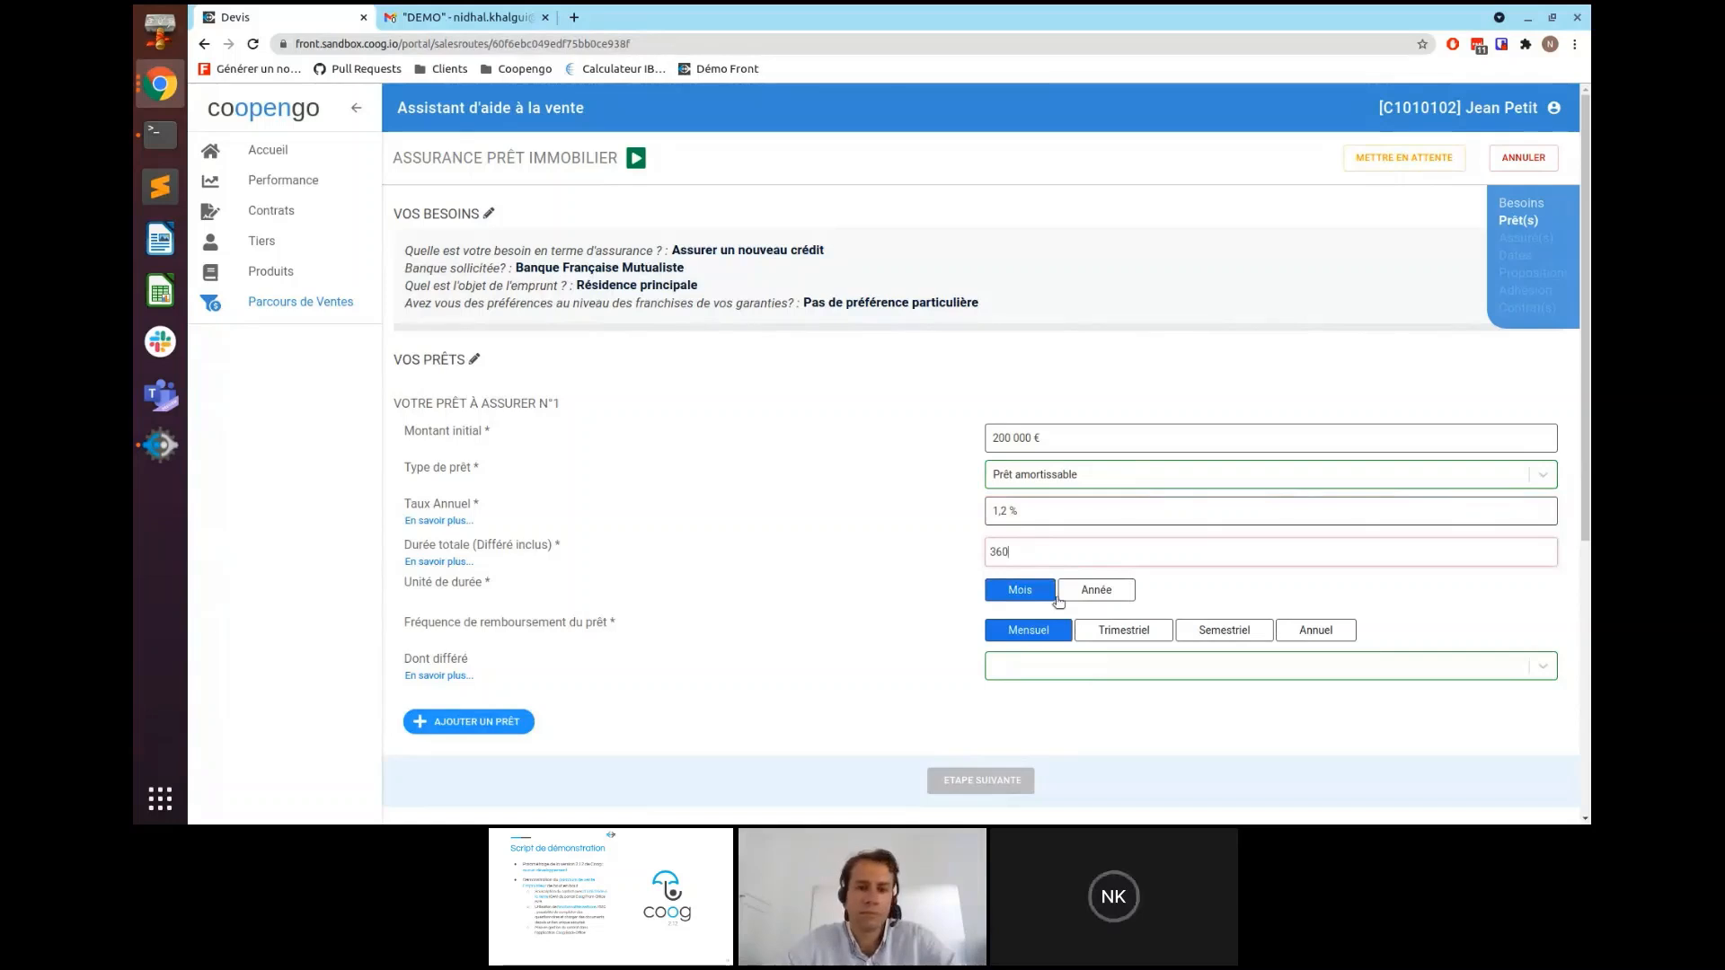
- Add a Différé Total deferral of 10 and validate the loan
{"action": "left_click", "coordinate": [1027, 674]}
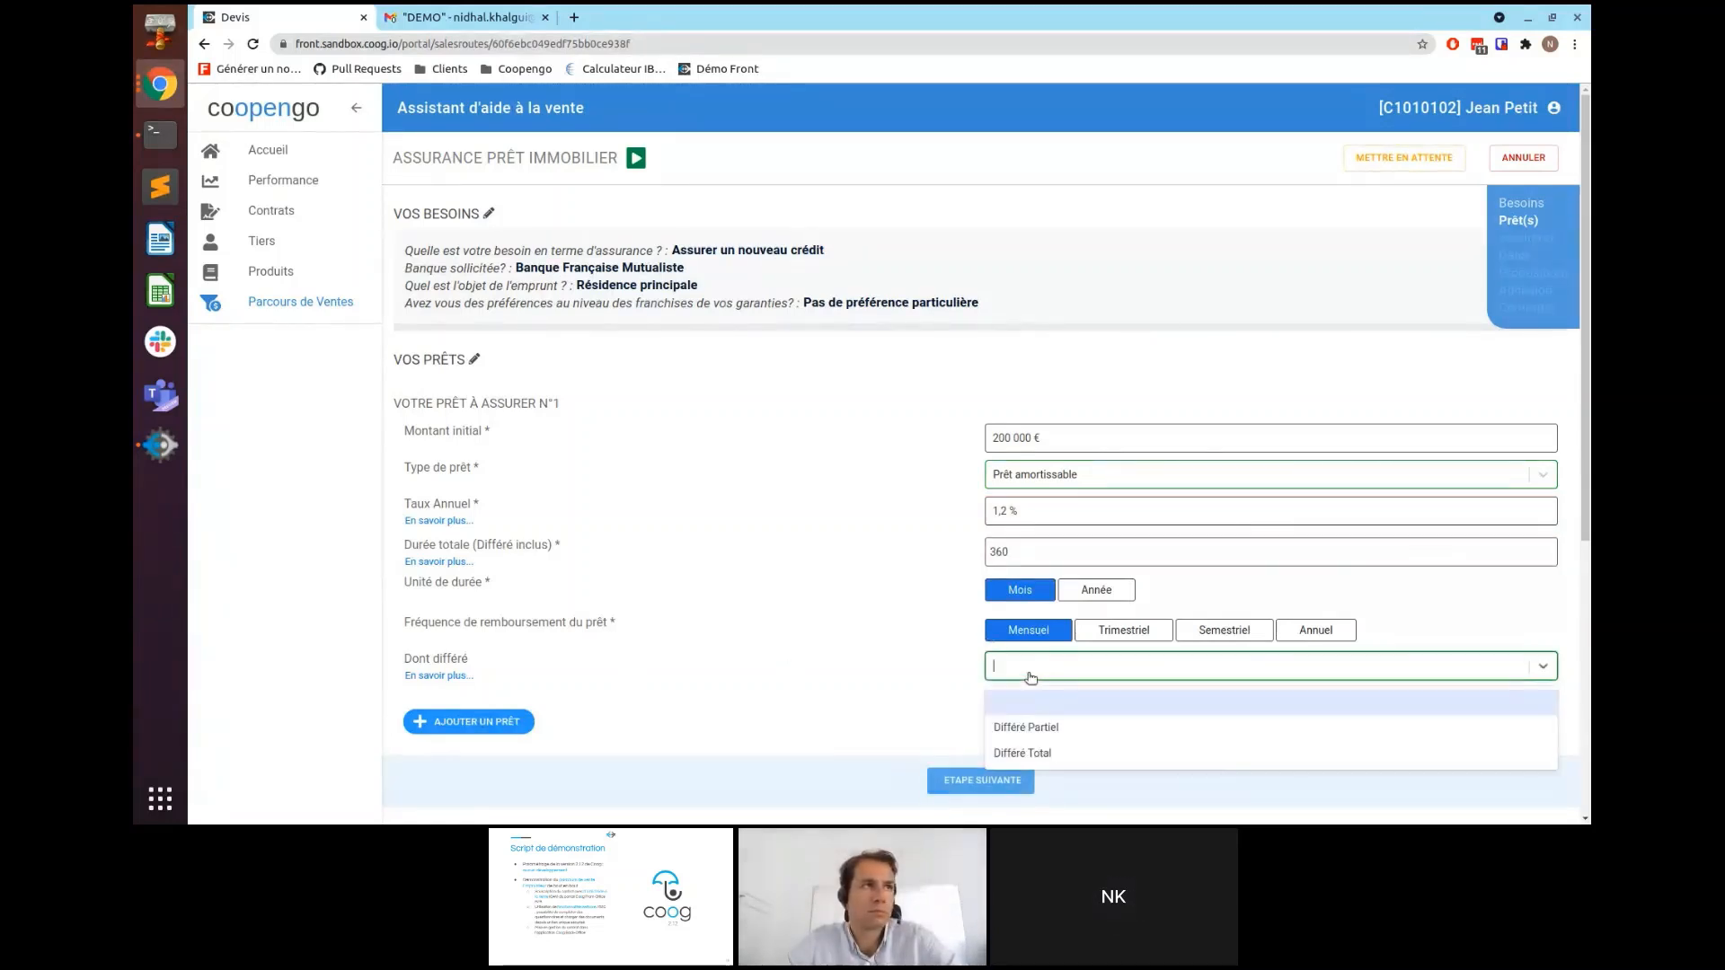
{"action": "left_click", "coordinate": [1023, 753]}
{"action": "left_click", "coordinate": [1011, 710]}
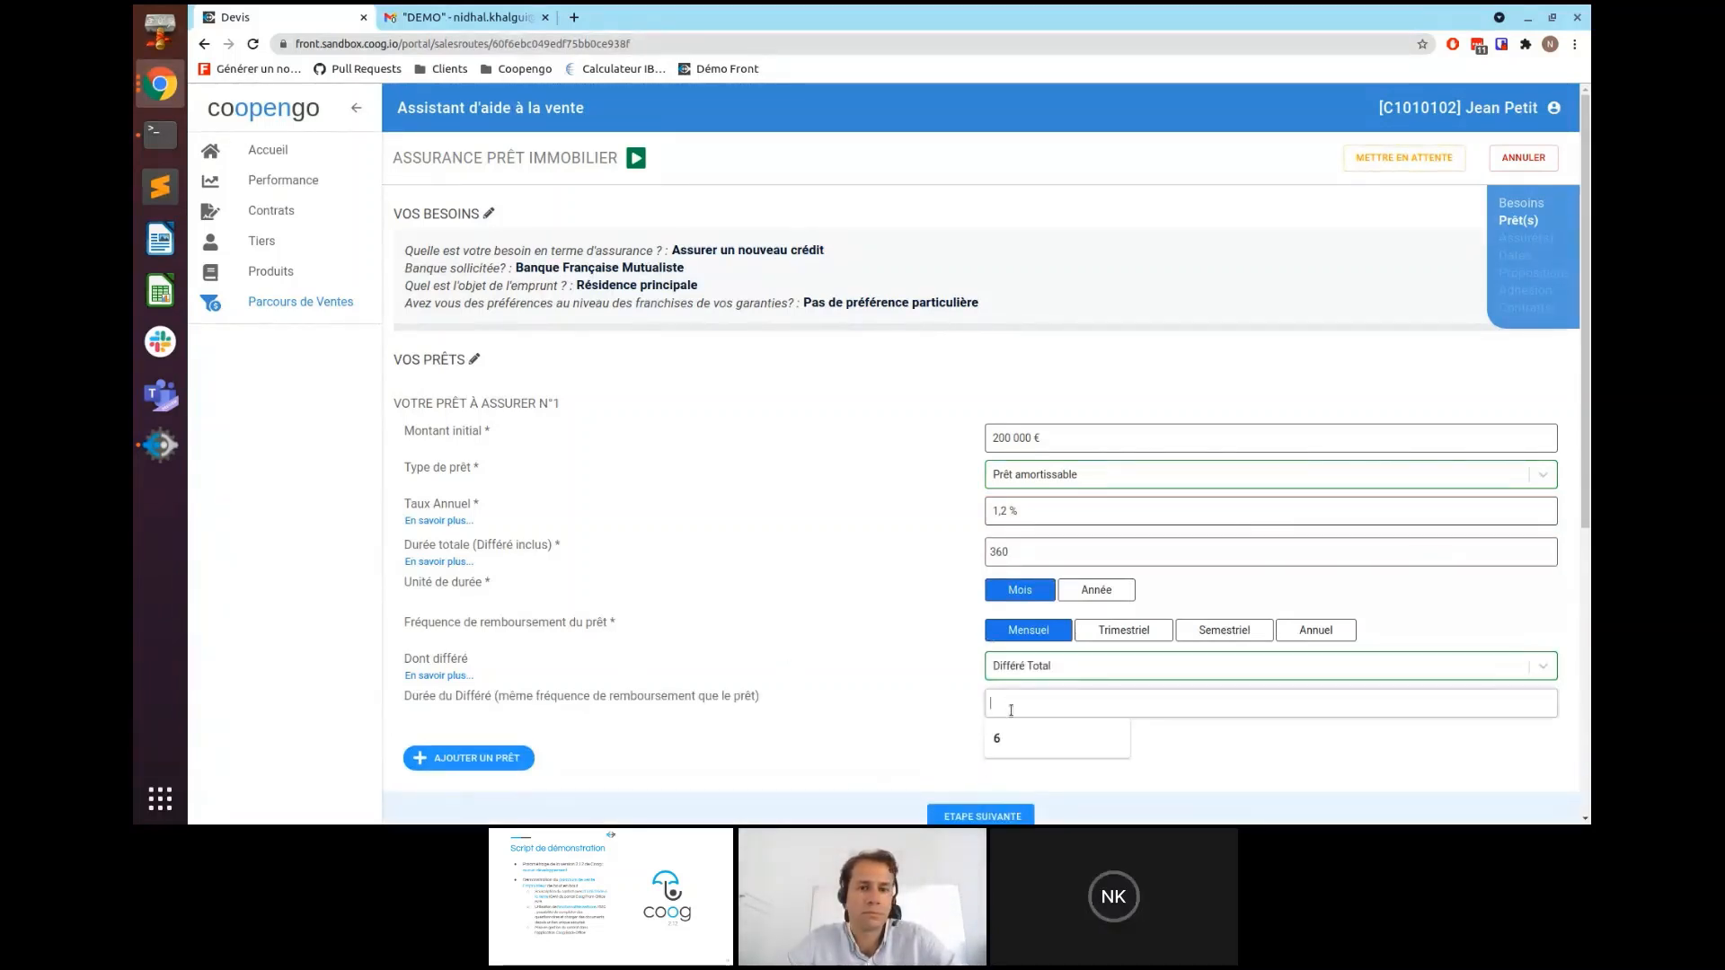
{"action": "type", "text": "10"}
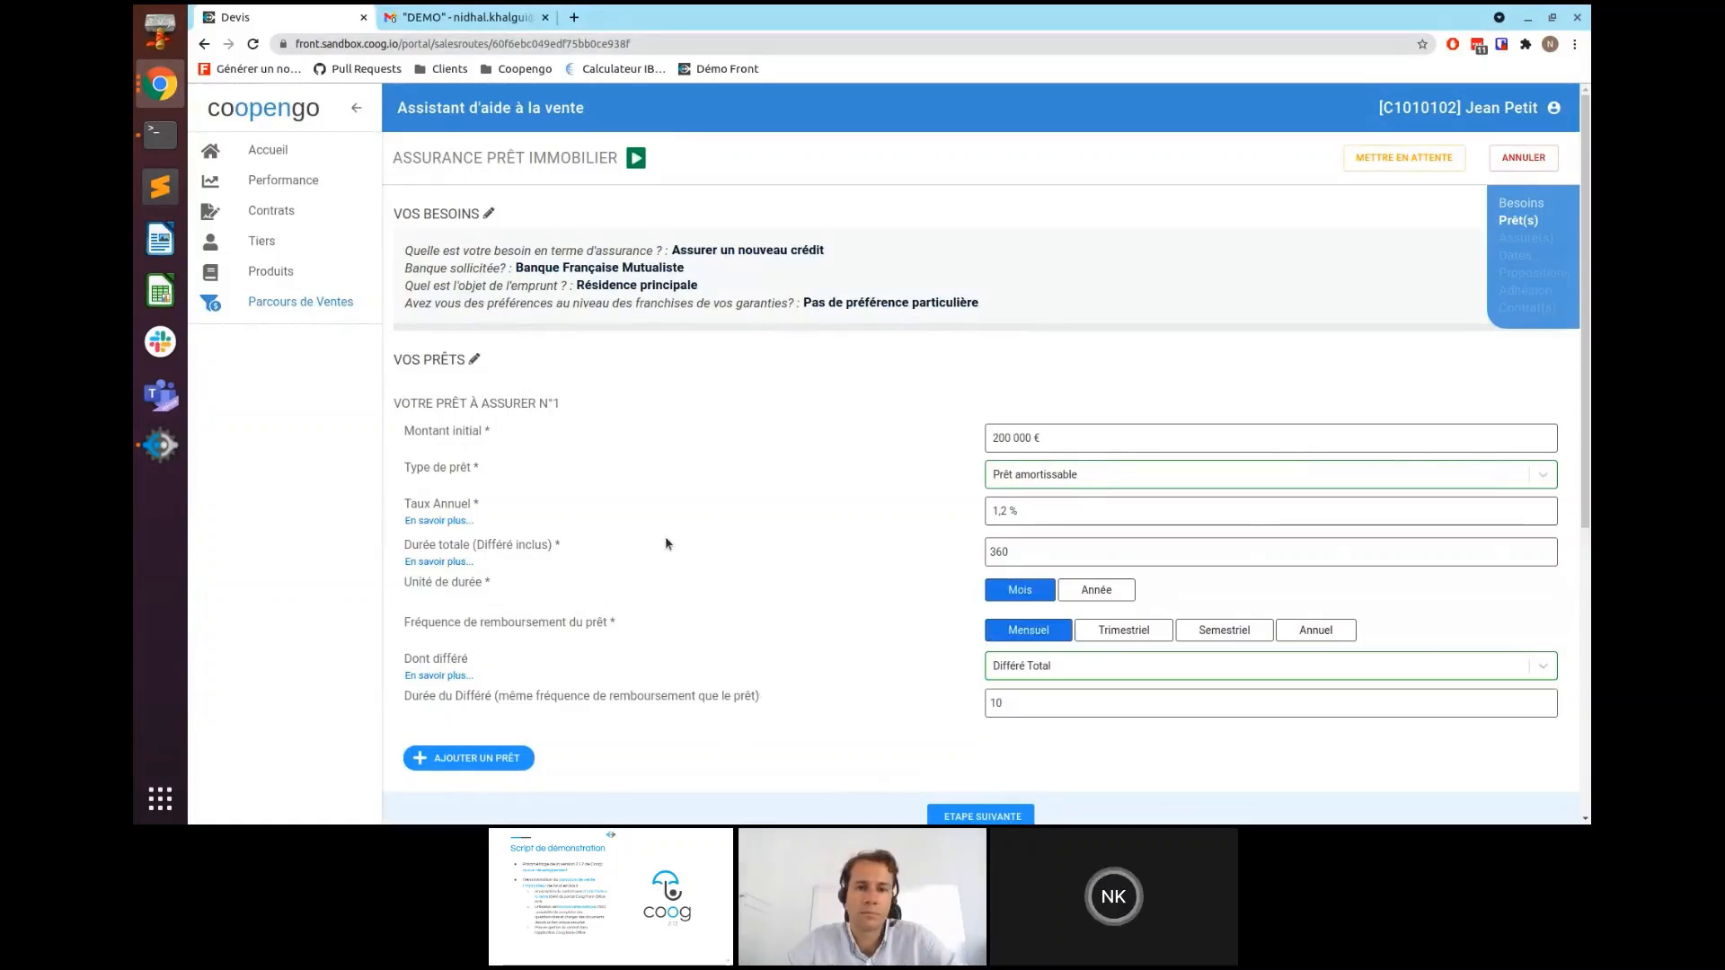
{"action": "scroll", "coordinate": [665, 535], "scroll_direction": "down", "scroll_amount": 1}
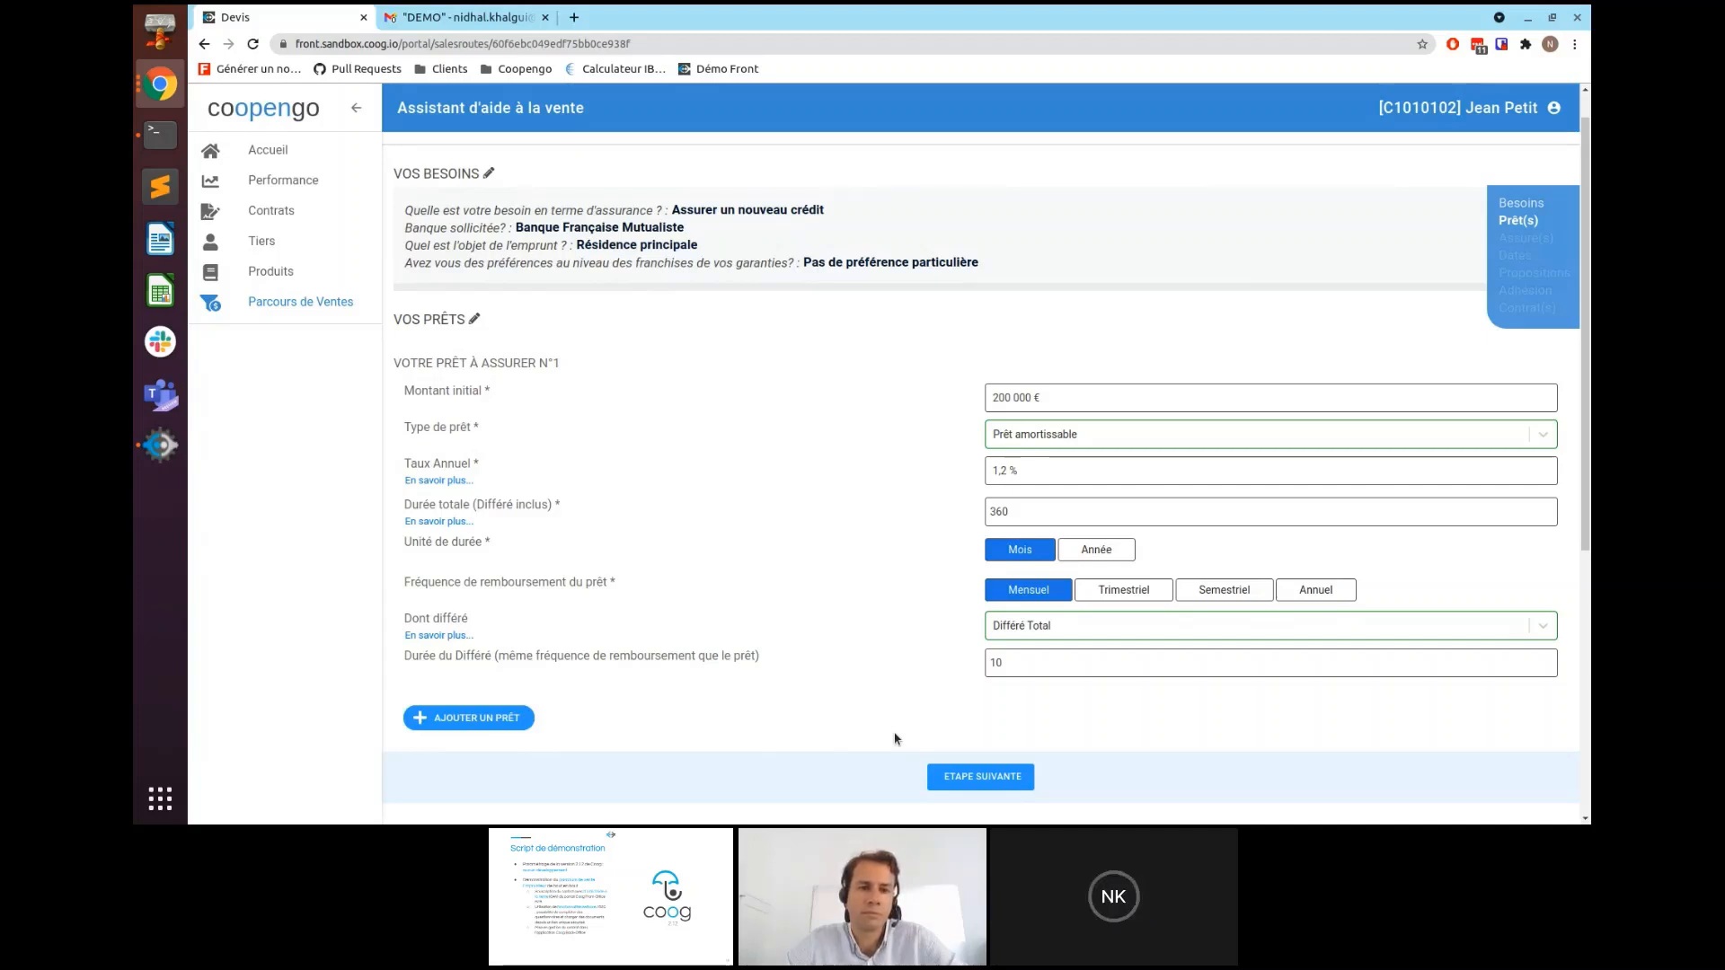
{"action": "scroll", "coordinate": [854, 710], "scroll_direction": "down", "scroll_amount": 3}
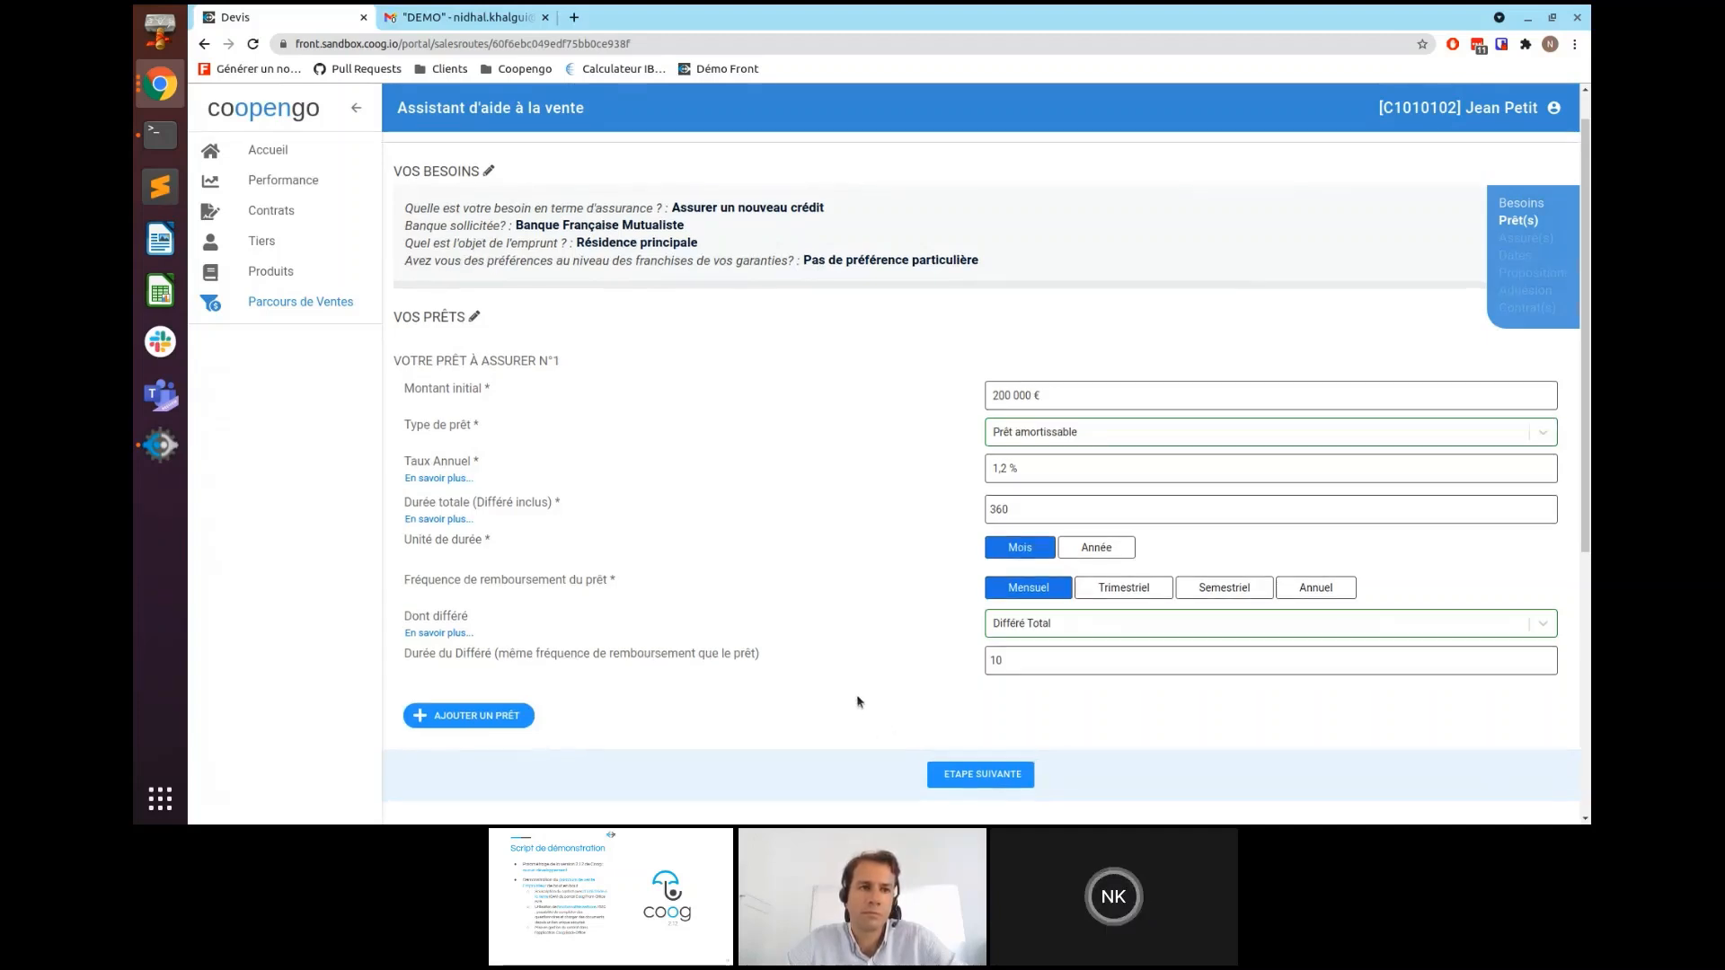
{"action": "left_click", "coordinate": [982, 621]}
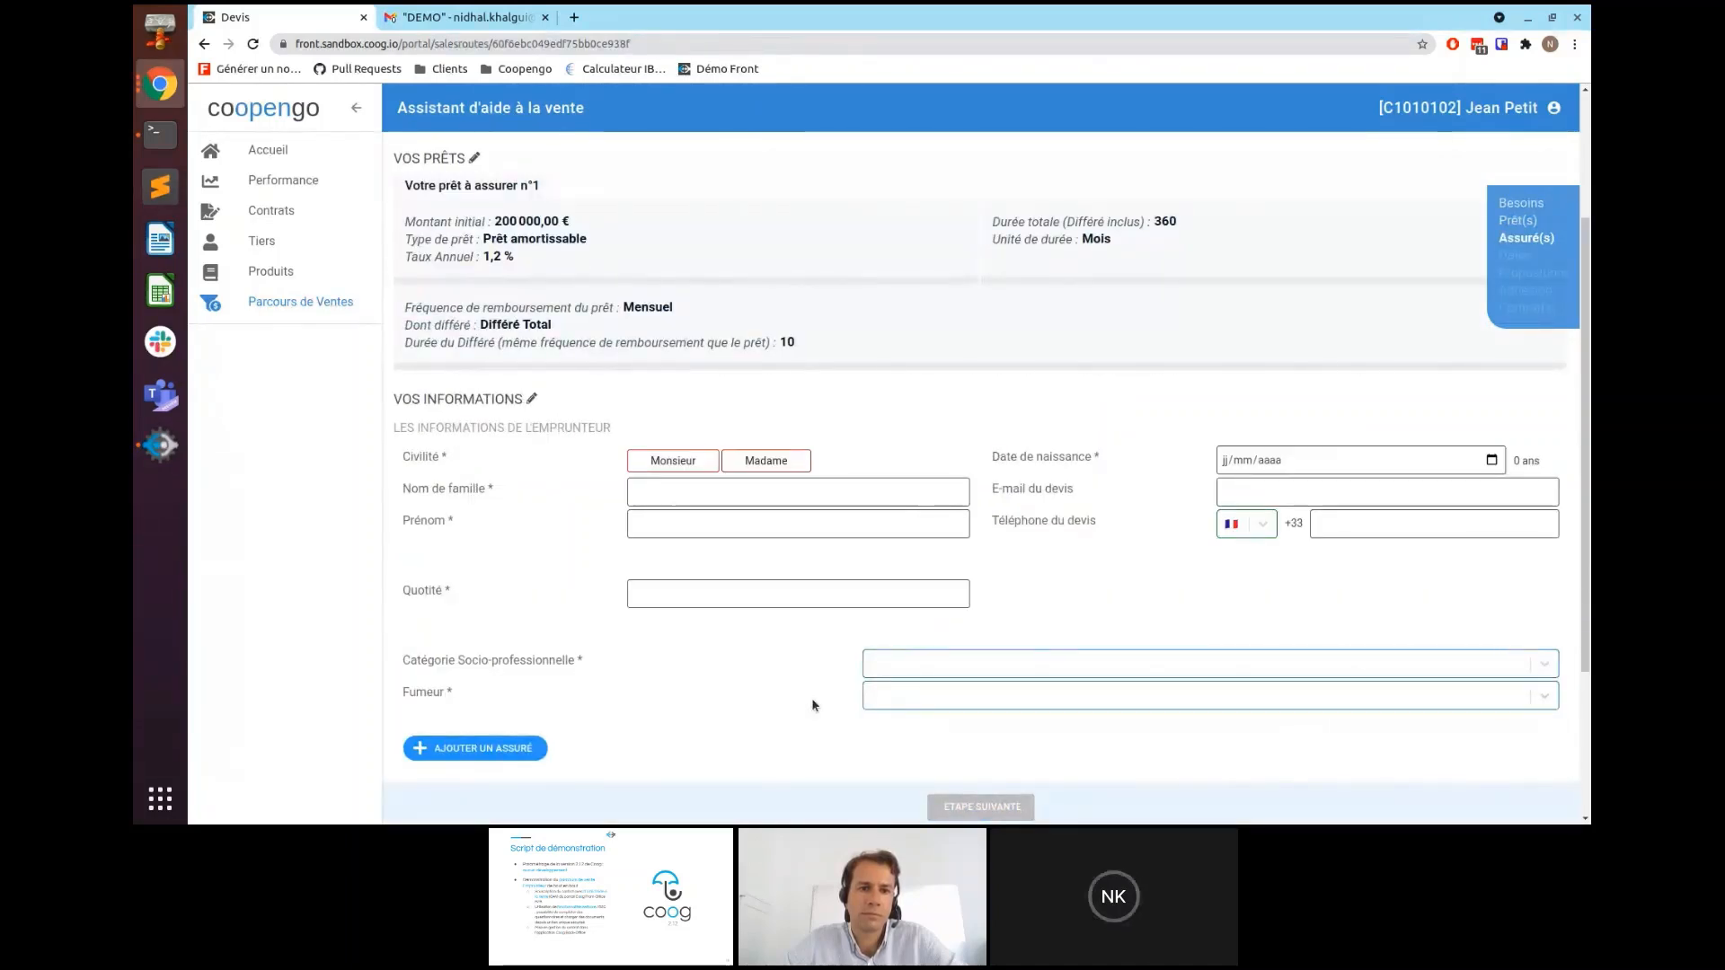
{"action": "scroll", "coordinate": [765, 692], "scroll_direction": "down", "scroll_amount": 1}
{"action": "scroll", "coordinate": [764, 692], "scroll_direction": "down", "scroll_amount": 2}
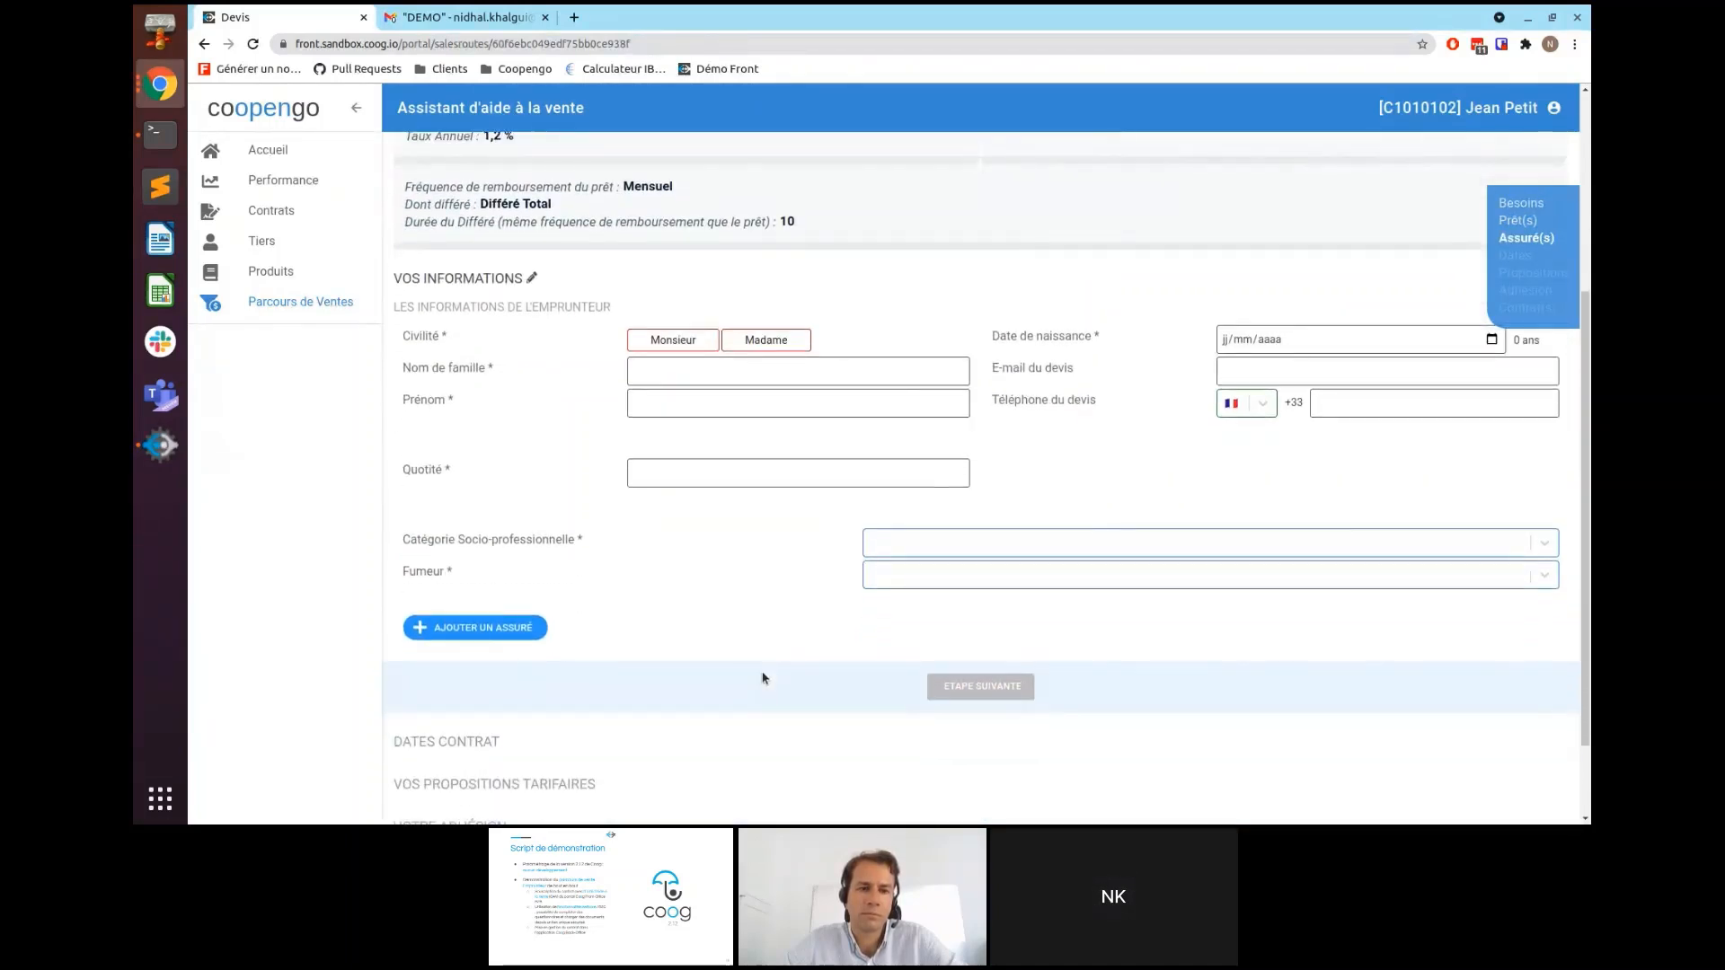
{"action": "left_click", "coordinate": [667, 345]}
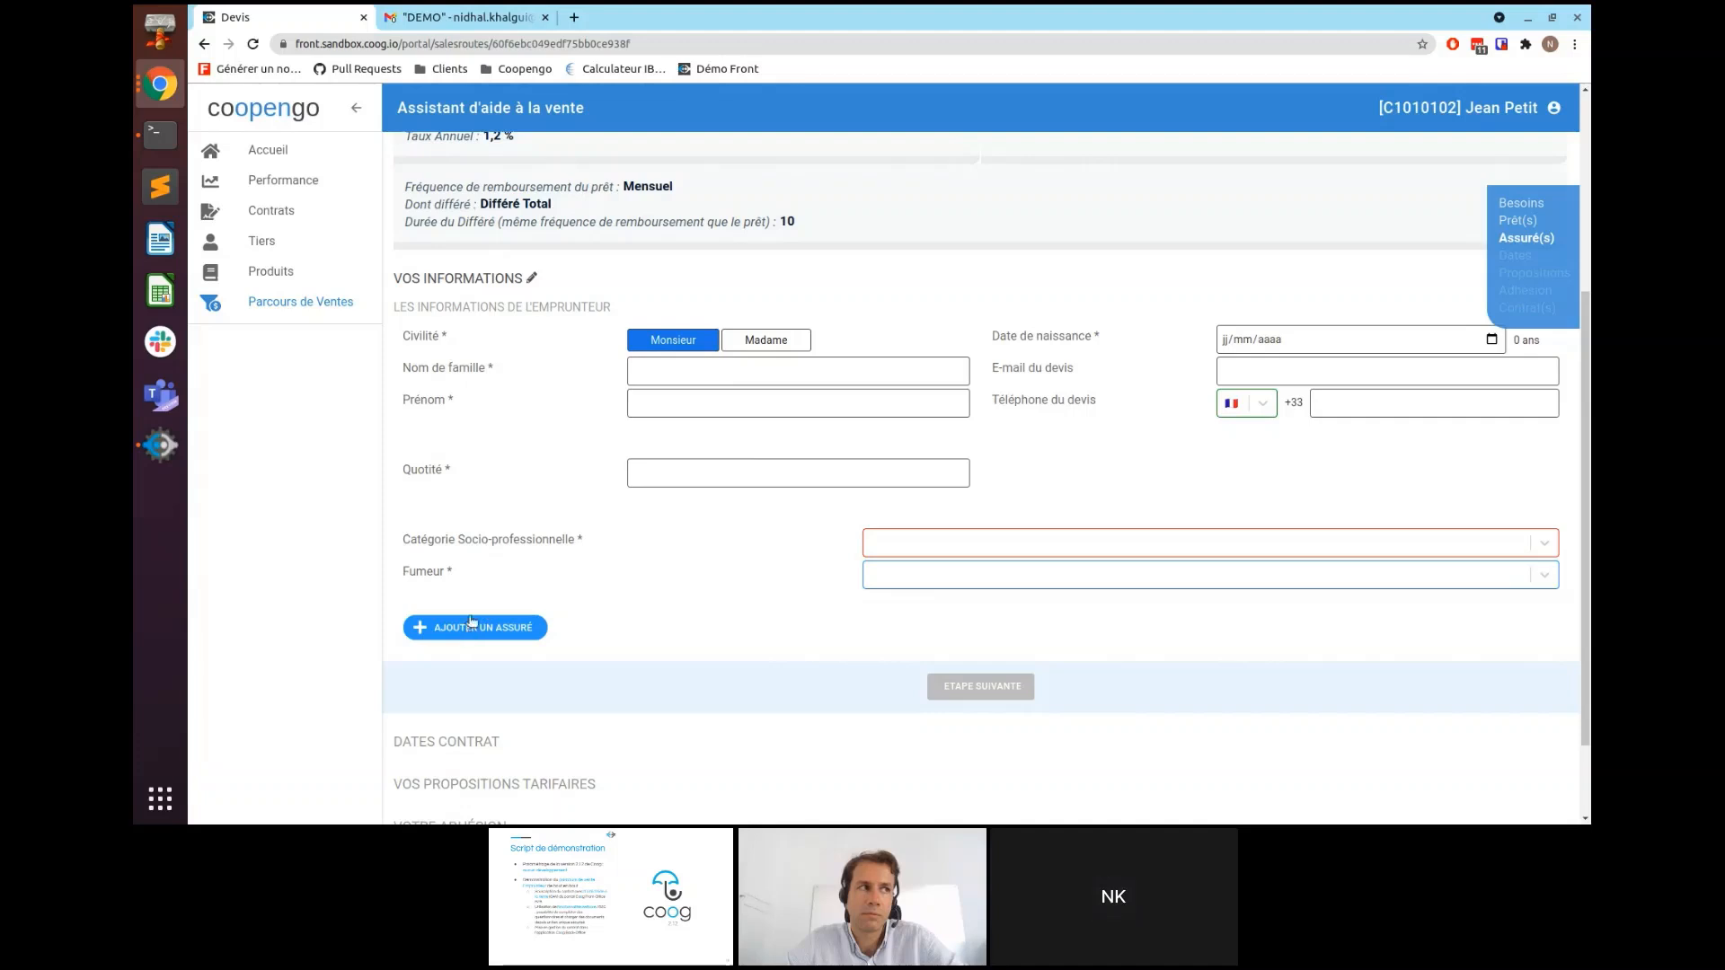
{"action": "left_click", "coordinate": [661, 374]}
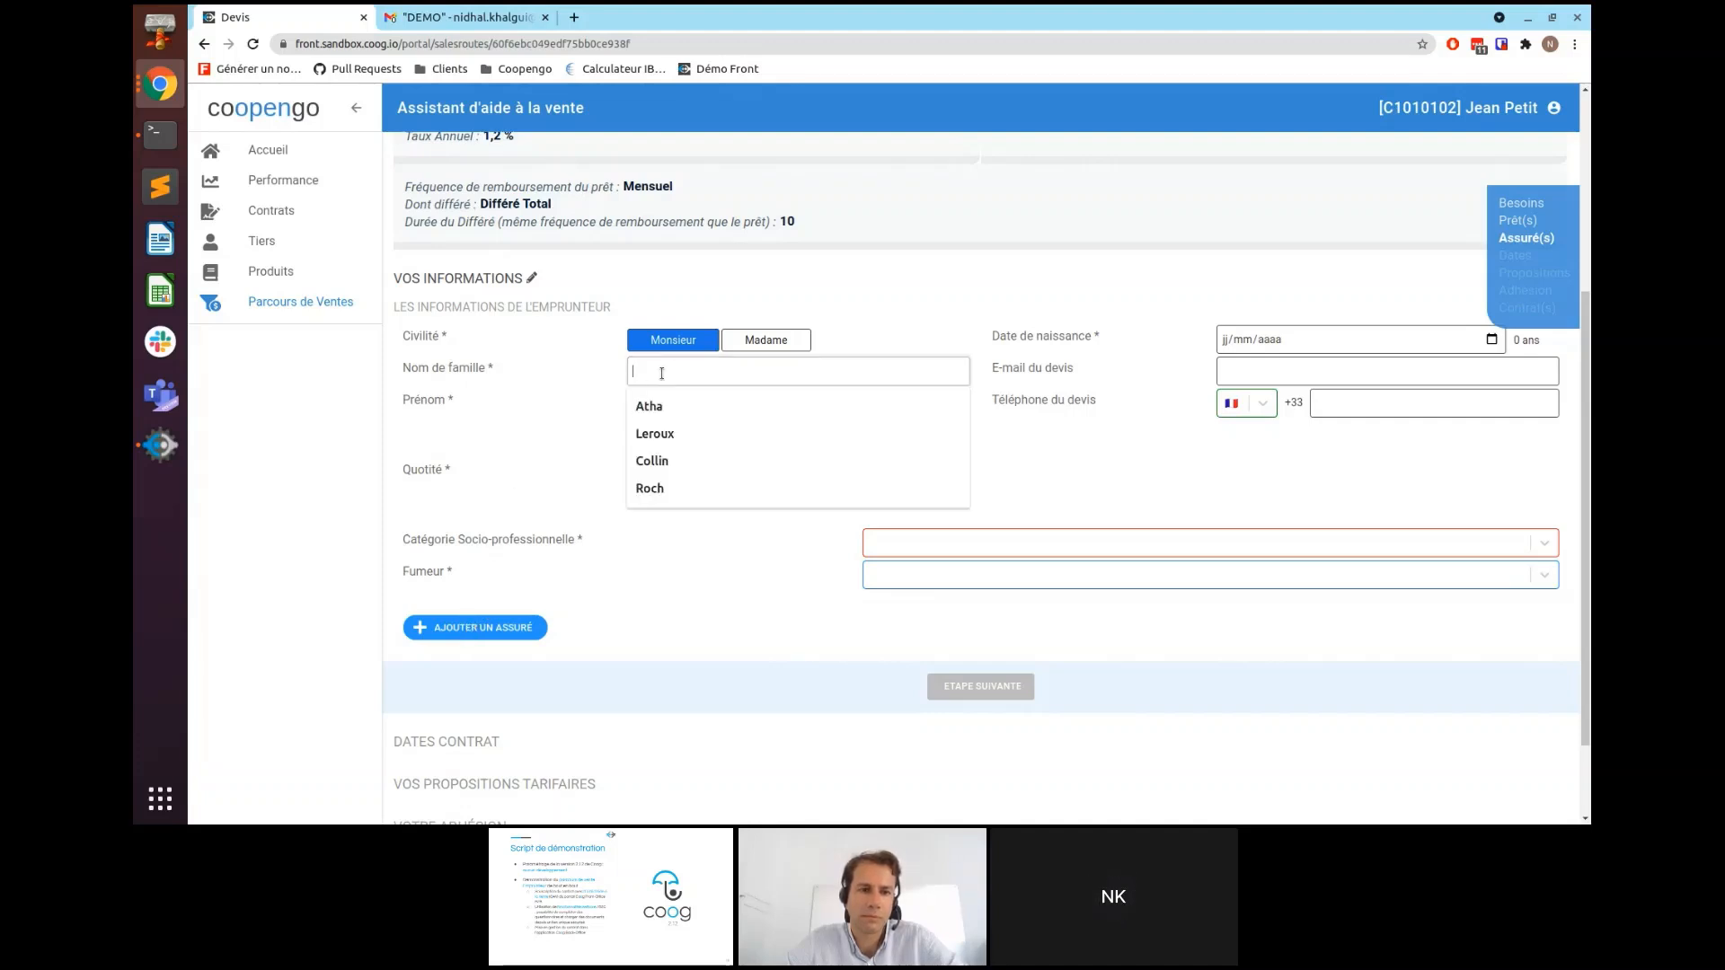
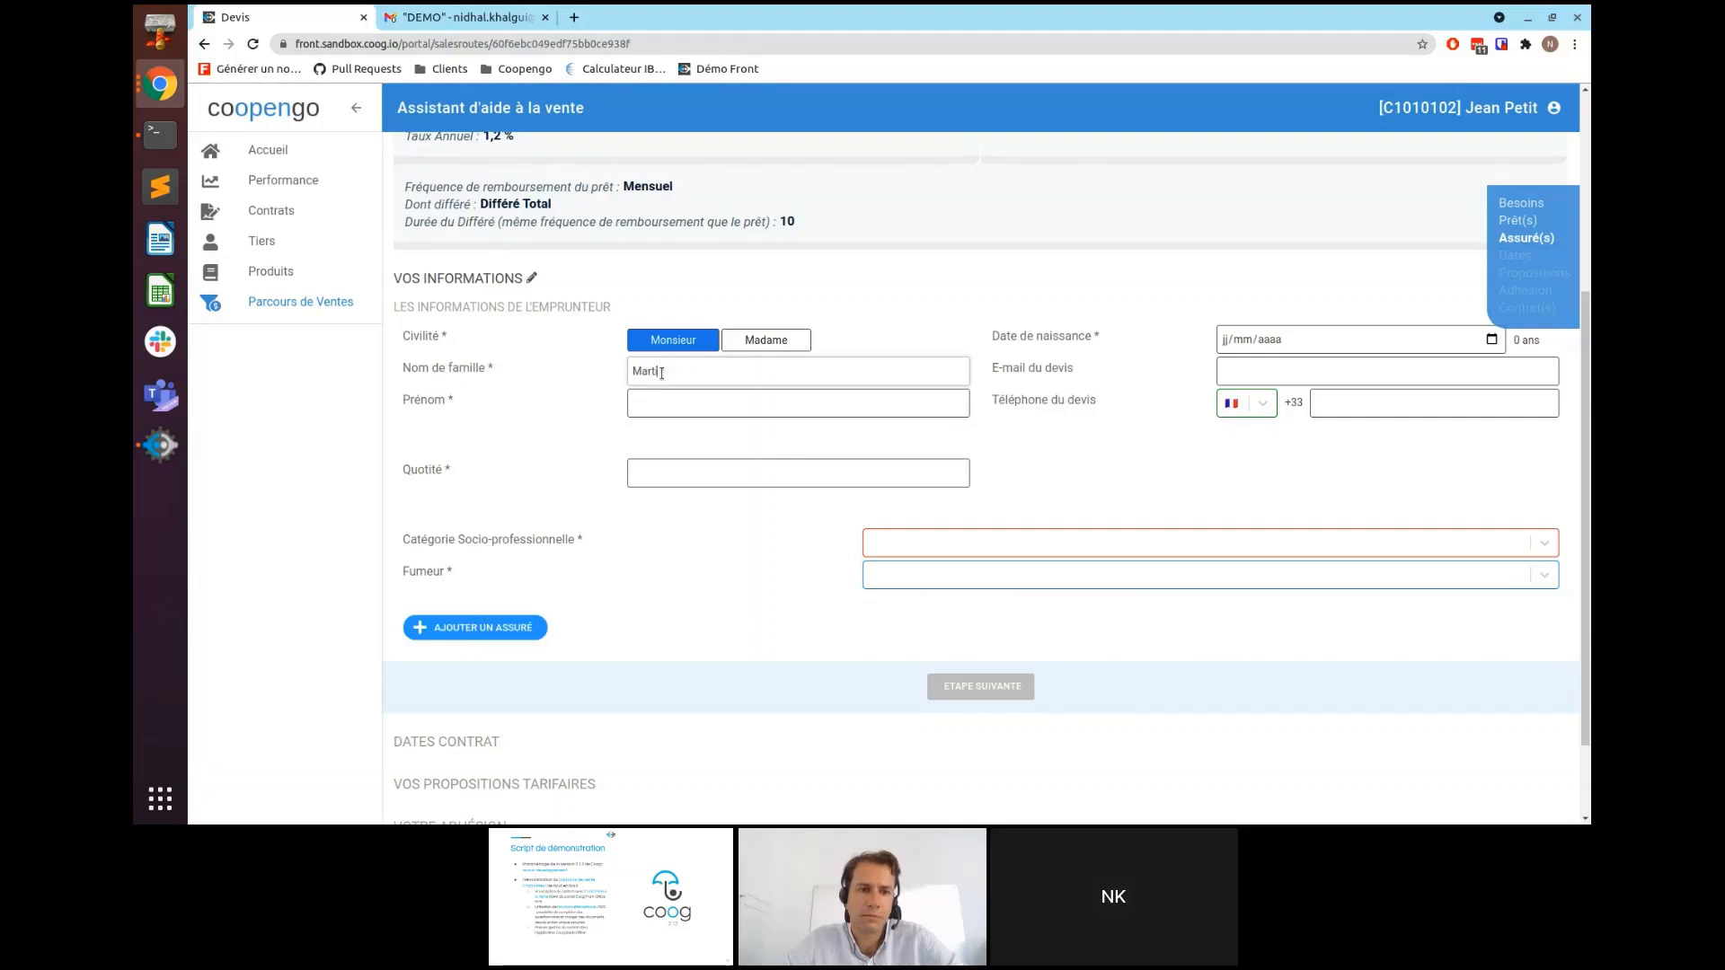
{"action": "key", "text": "Tab"}
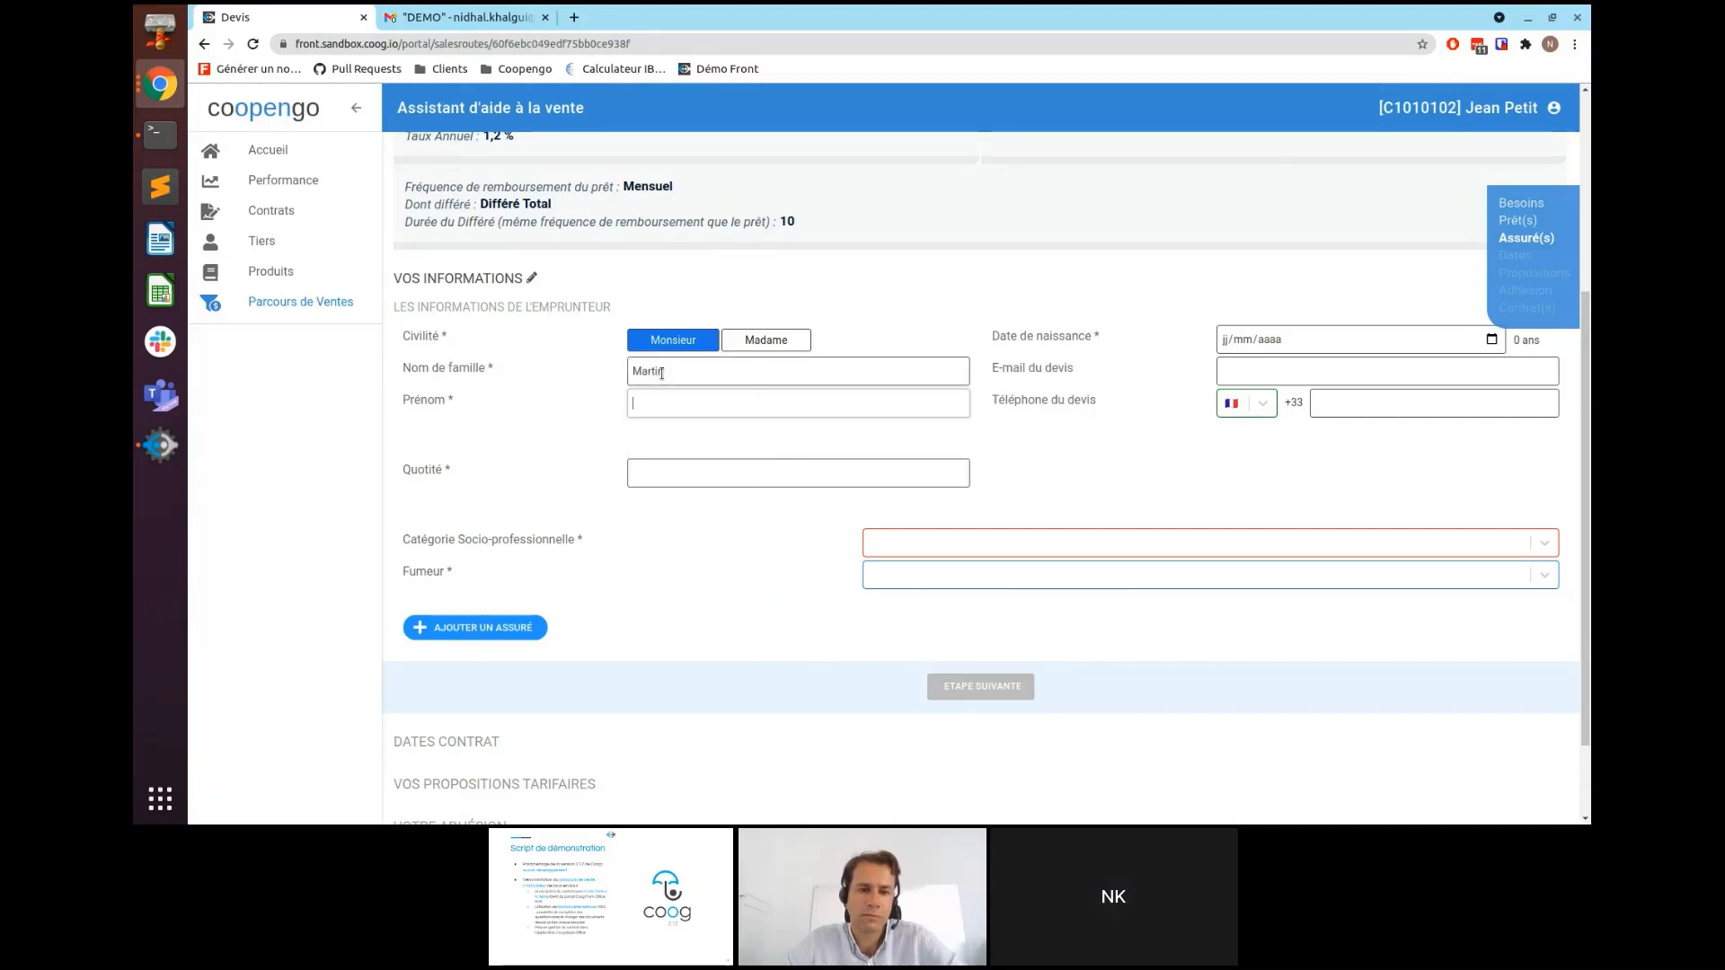
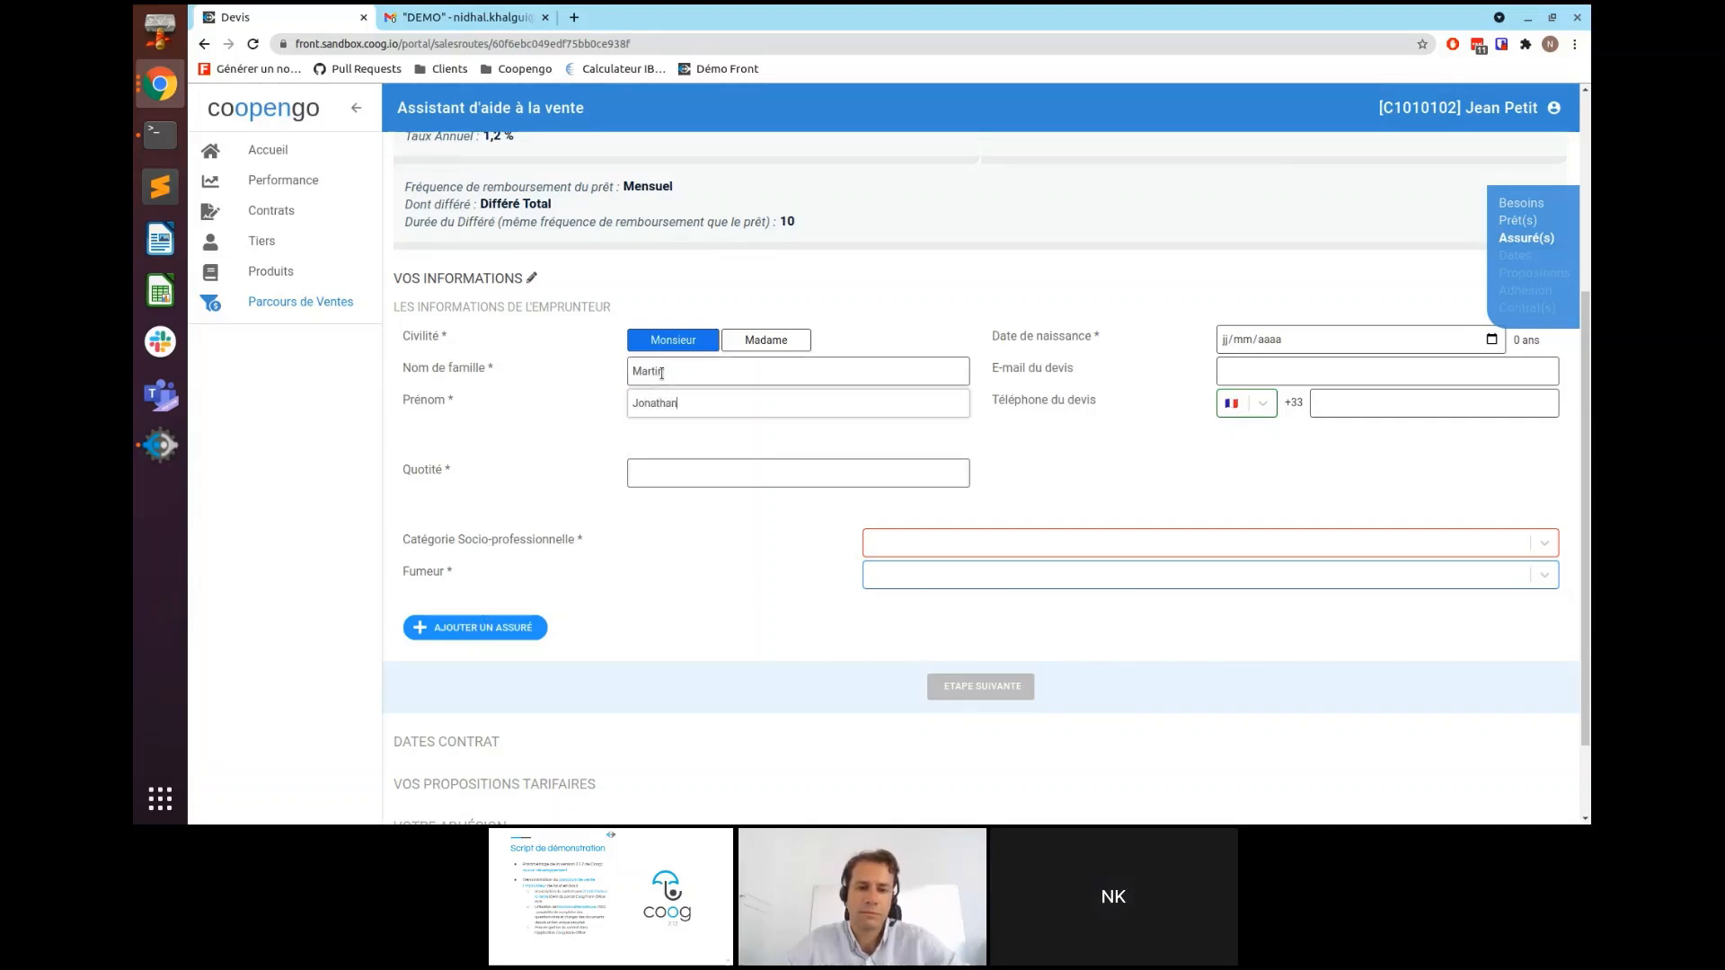
{"action": "left_click", "coordinate": [1227, 339]}
{"action": "type", "text": "29/01/"}
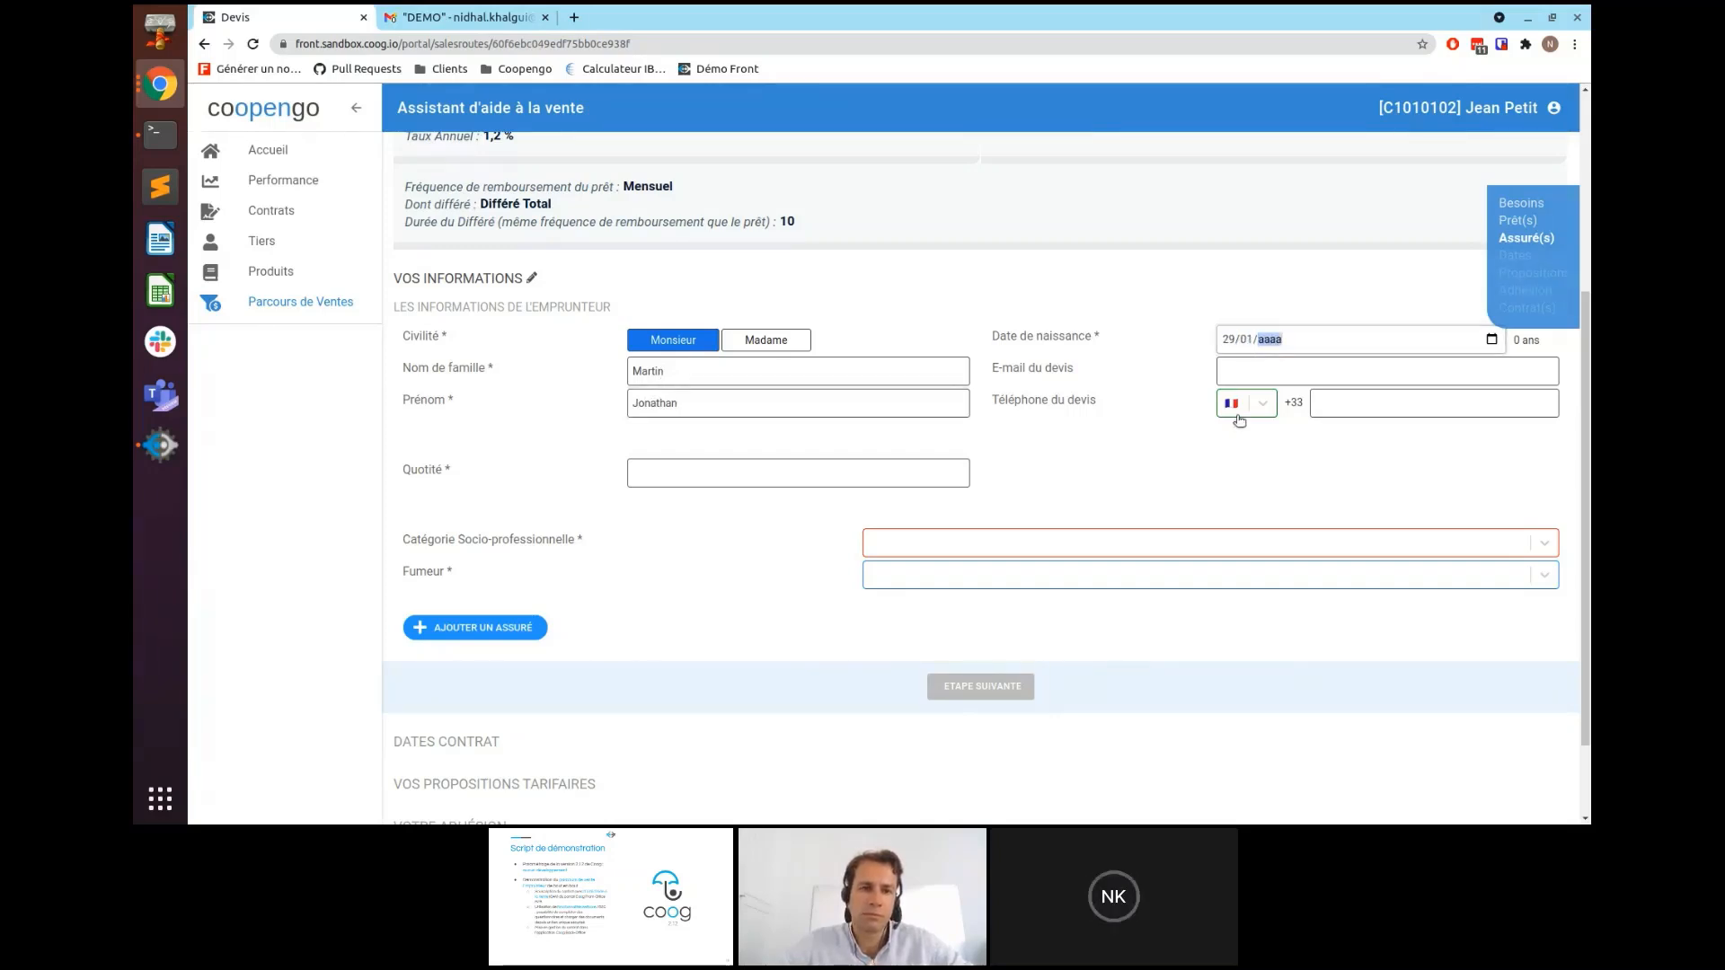
{"action": "type", "text": "1983"}
{"action": "key", "text": "Tab"}
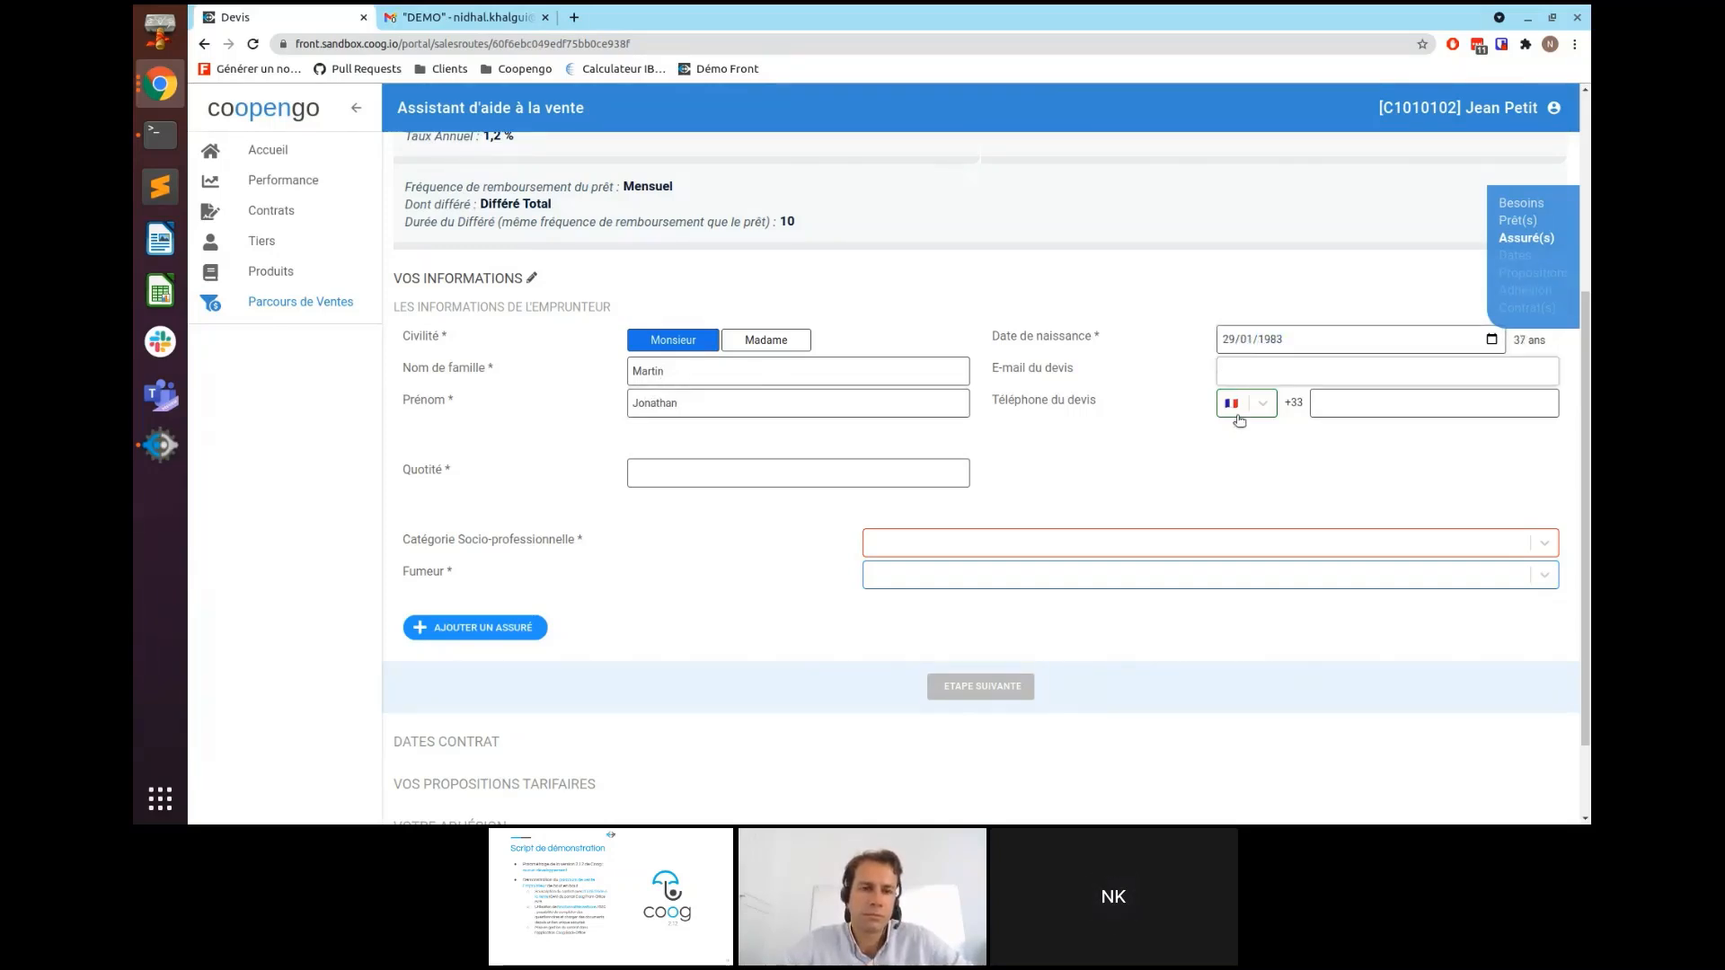
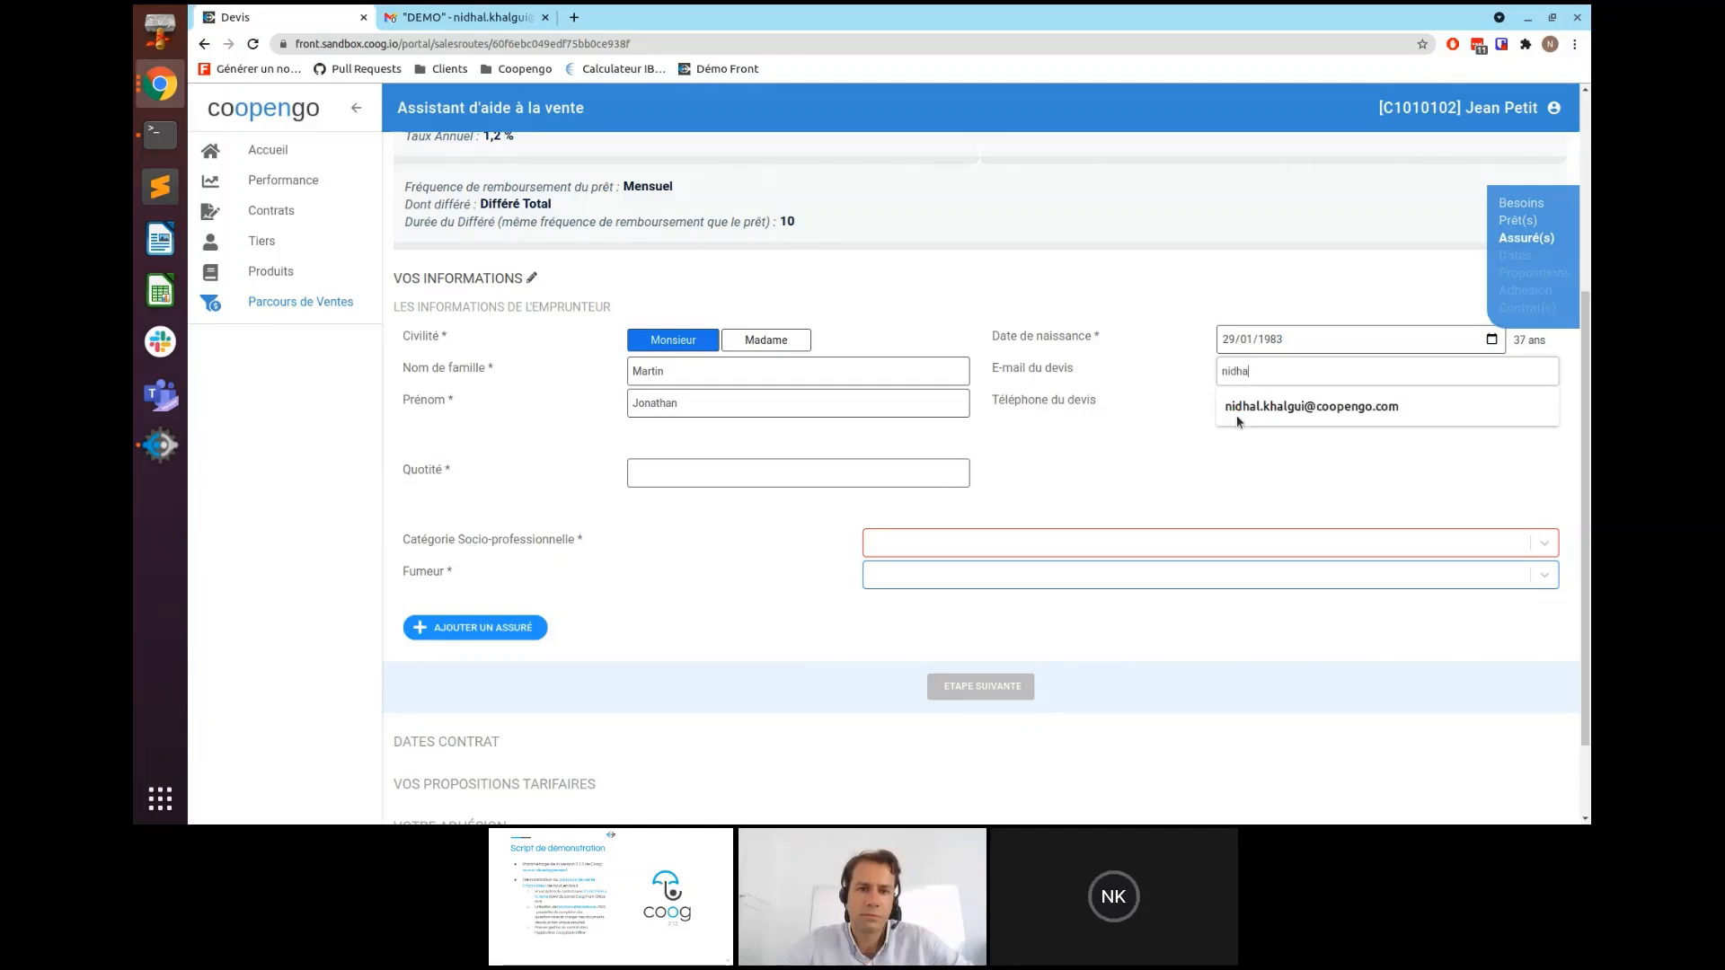
- Fill in the borrower's e-mail and phone number, and set Quotité to 100 %
{"action": "left_click", "coordinate": [1302, 406]}
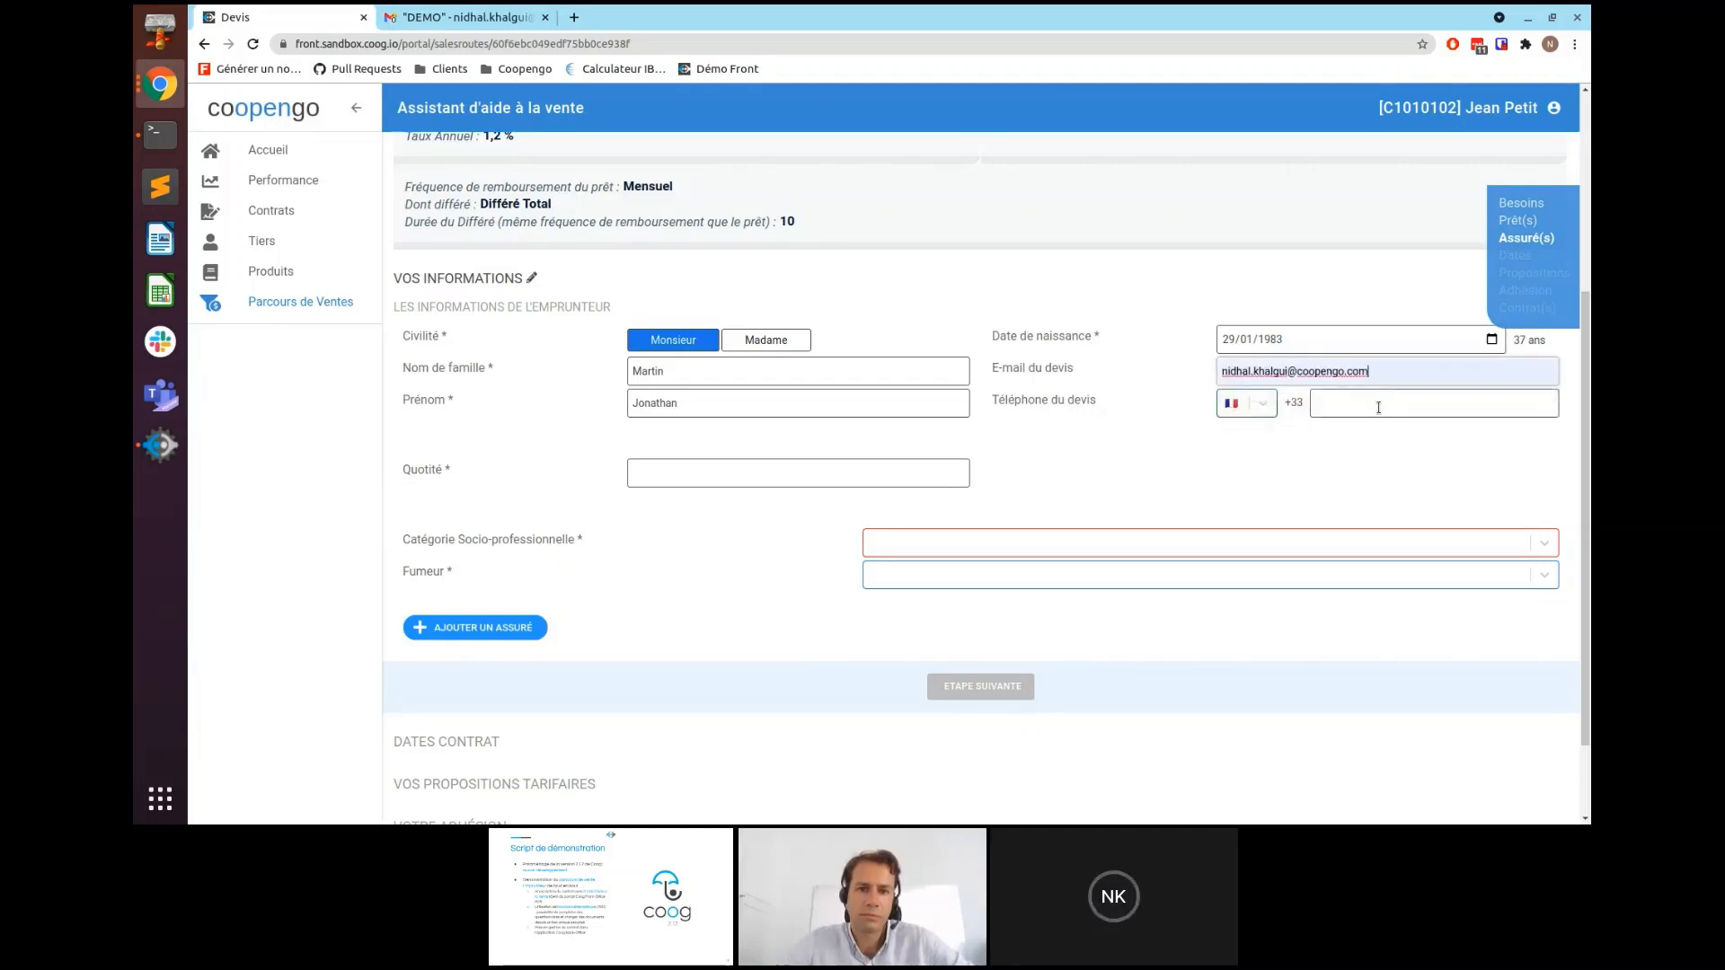
{"action": "left_click", "coordinate": [1378, 407]}
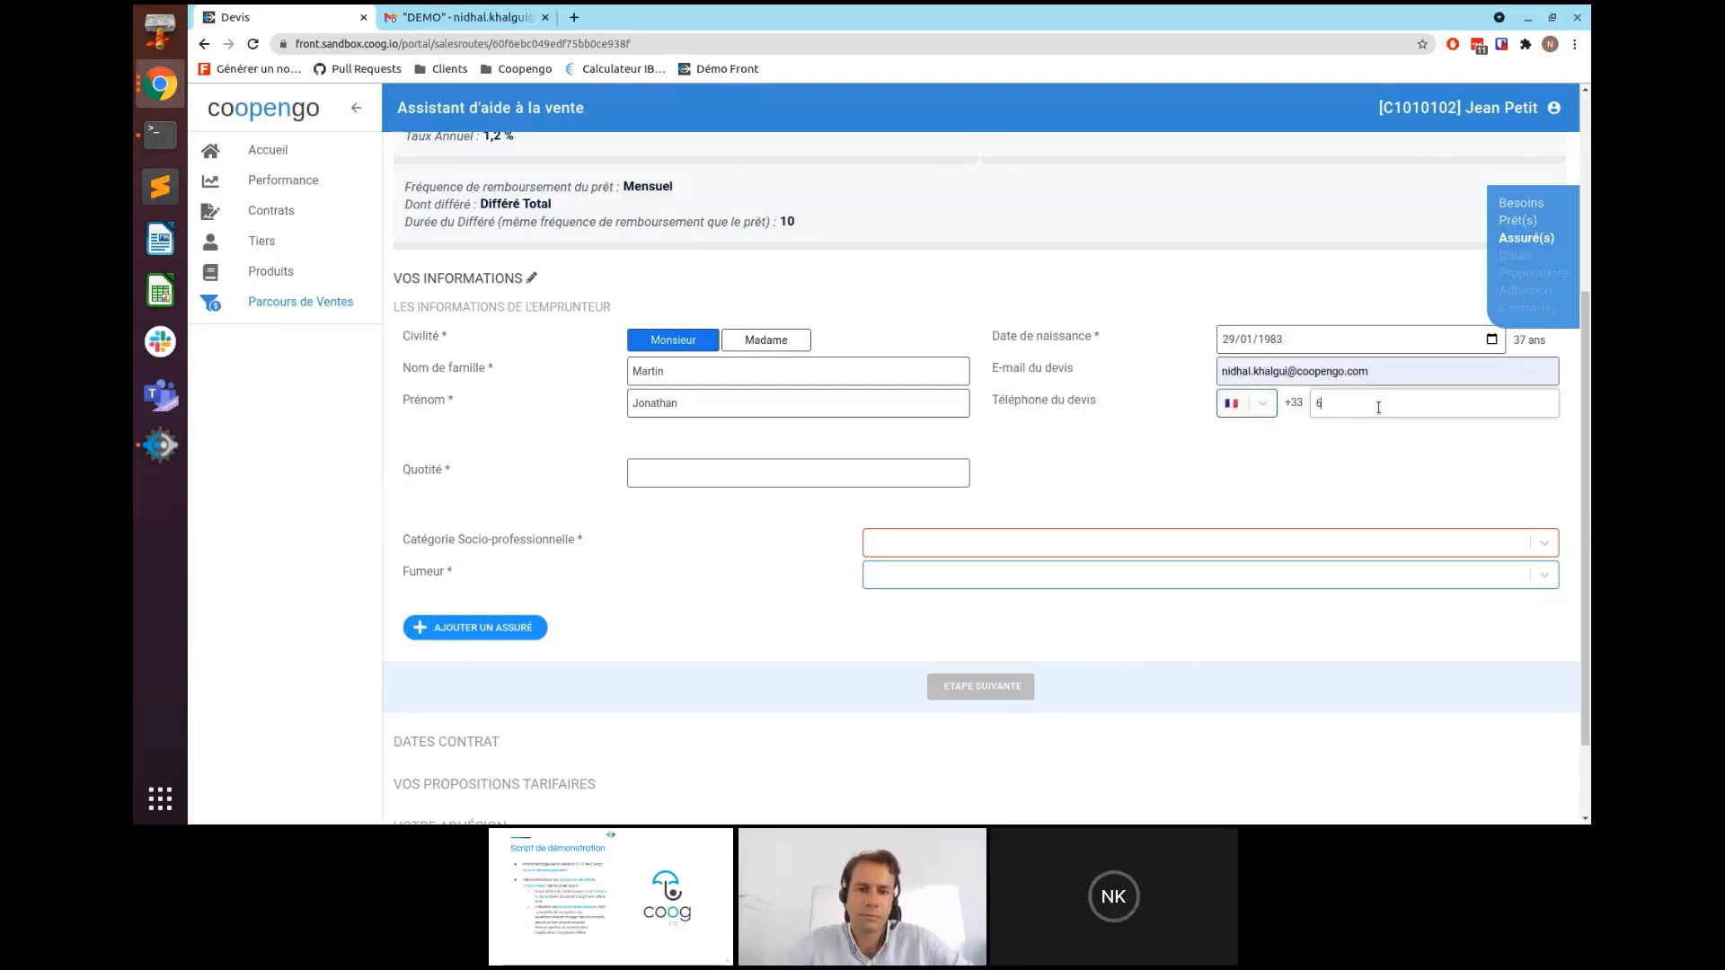
{"action": "left_click", "coordinate": [647, 476]}
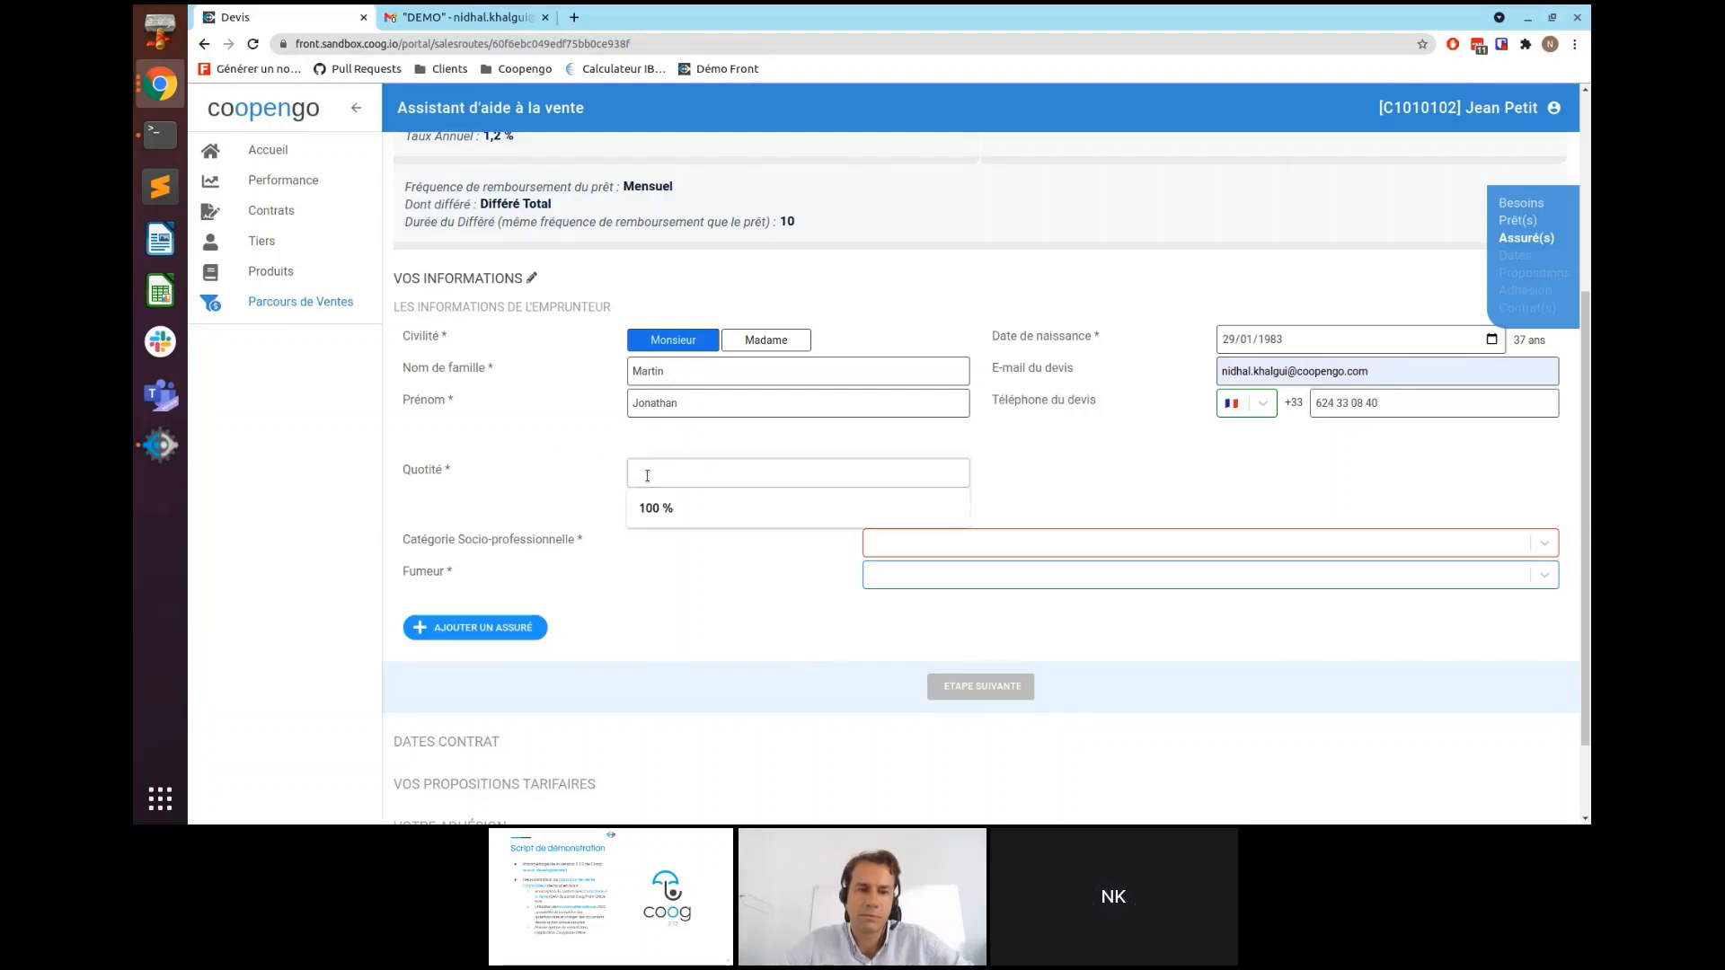
{"action": "left_click", "coordinate": [668, 510]}
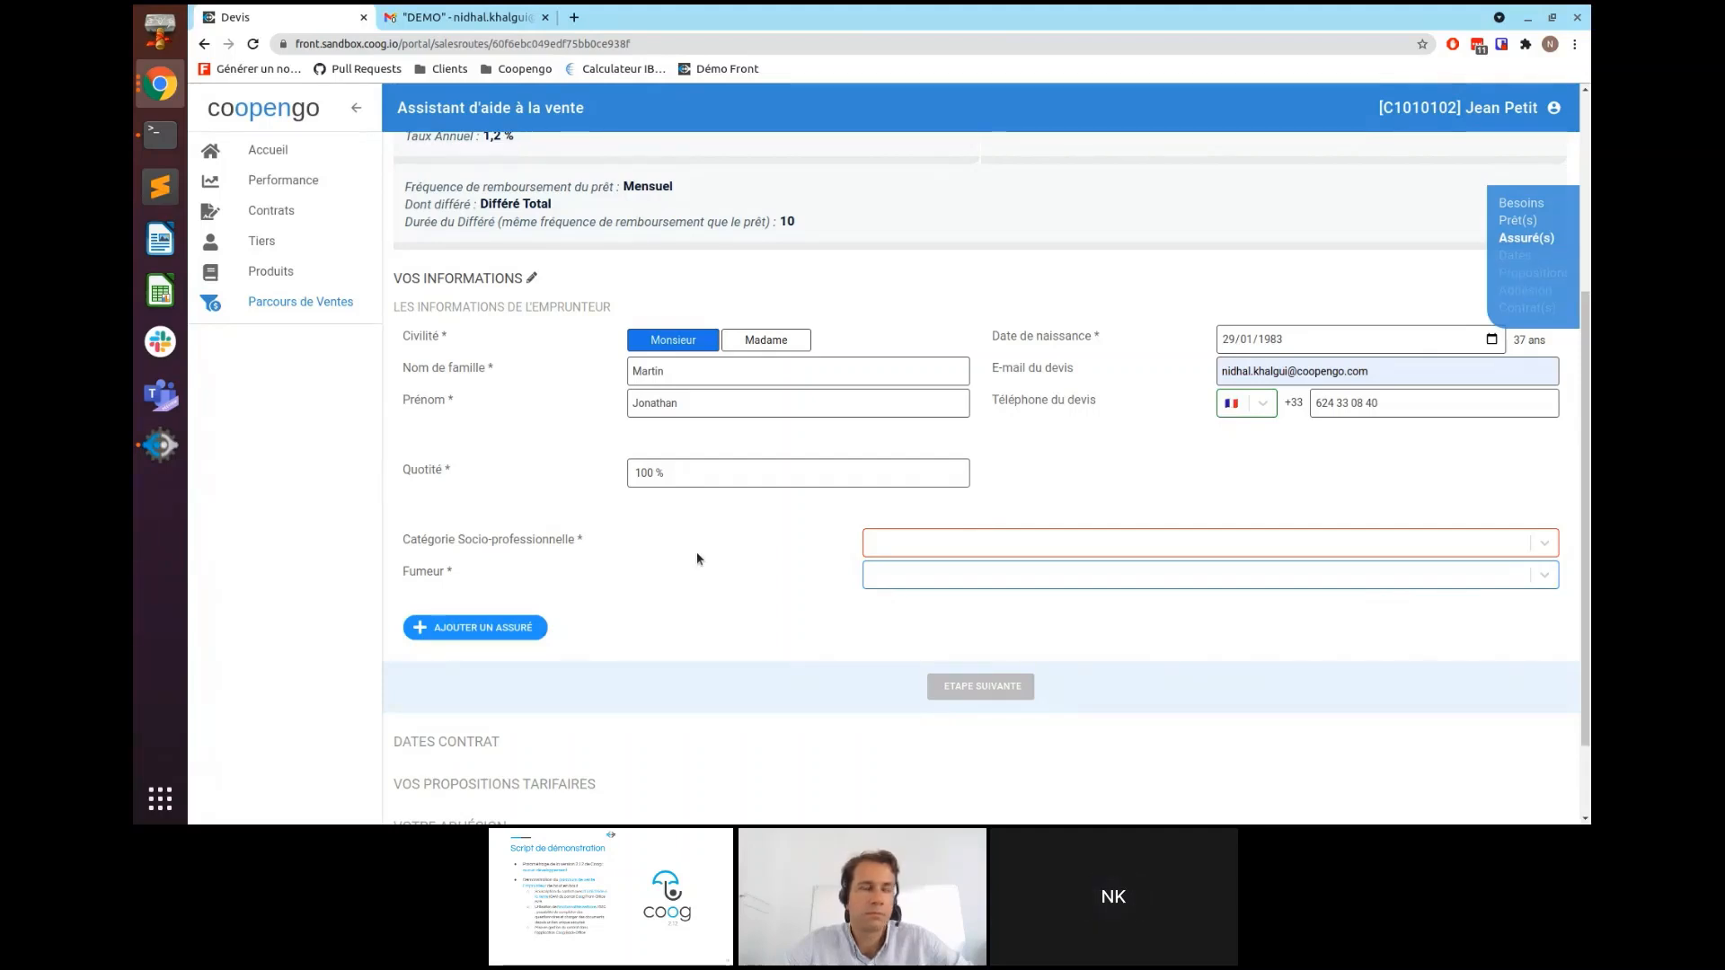
- Choose Fonctionnaire cadre as socio-professional category and answer Oui to Fumeur
{"action": "scroll", "coordinate": [791, 530], "scroll_direction": "down", "scroll_amount": 1}
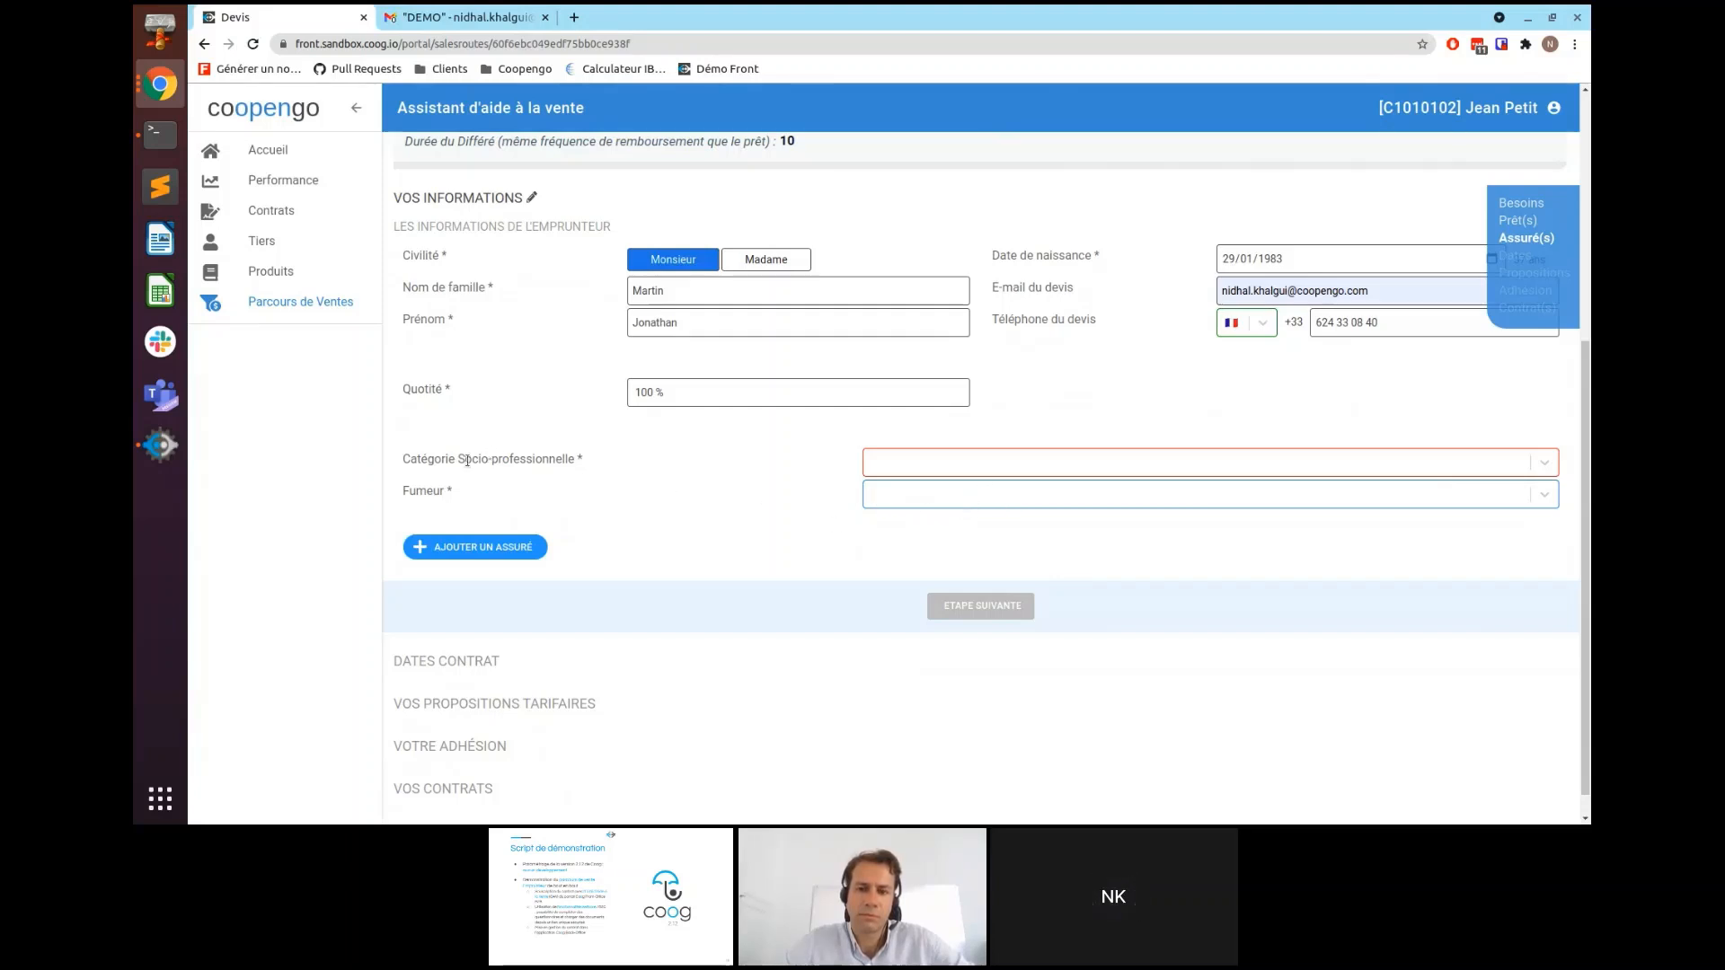
{"action": "left_click", "coordinate": [941, 463]}
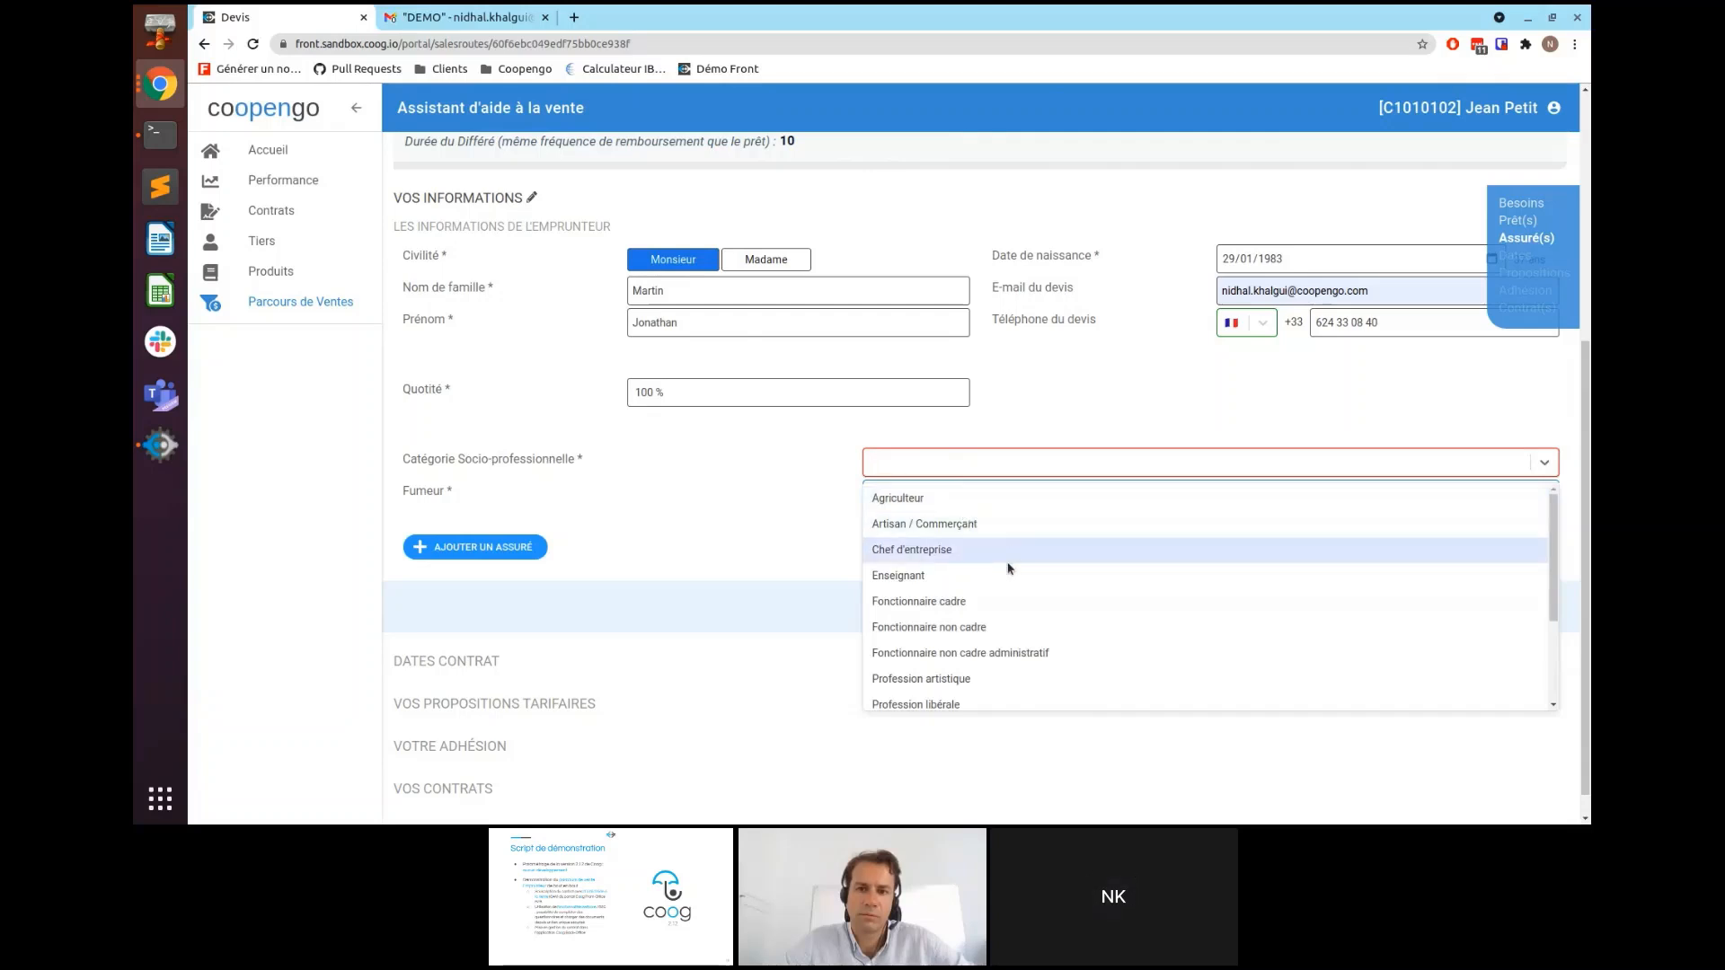
{"action": "left_click", "coordinate": [982, 603]}
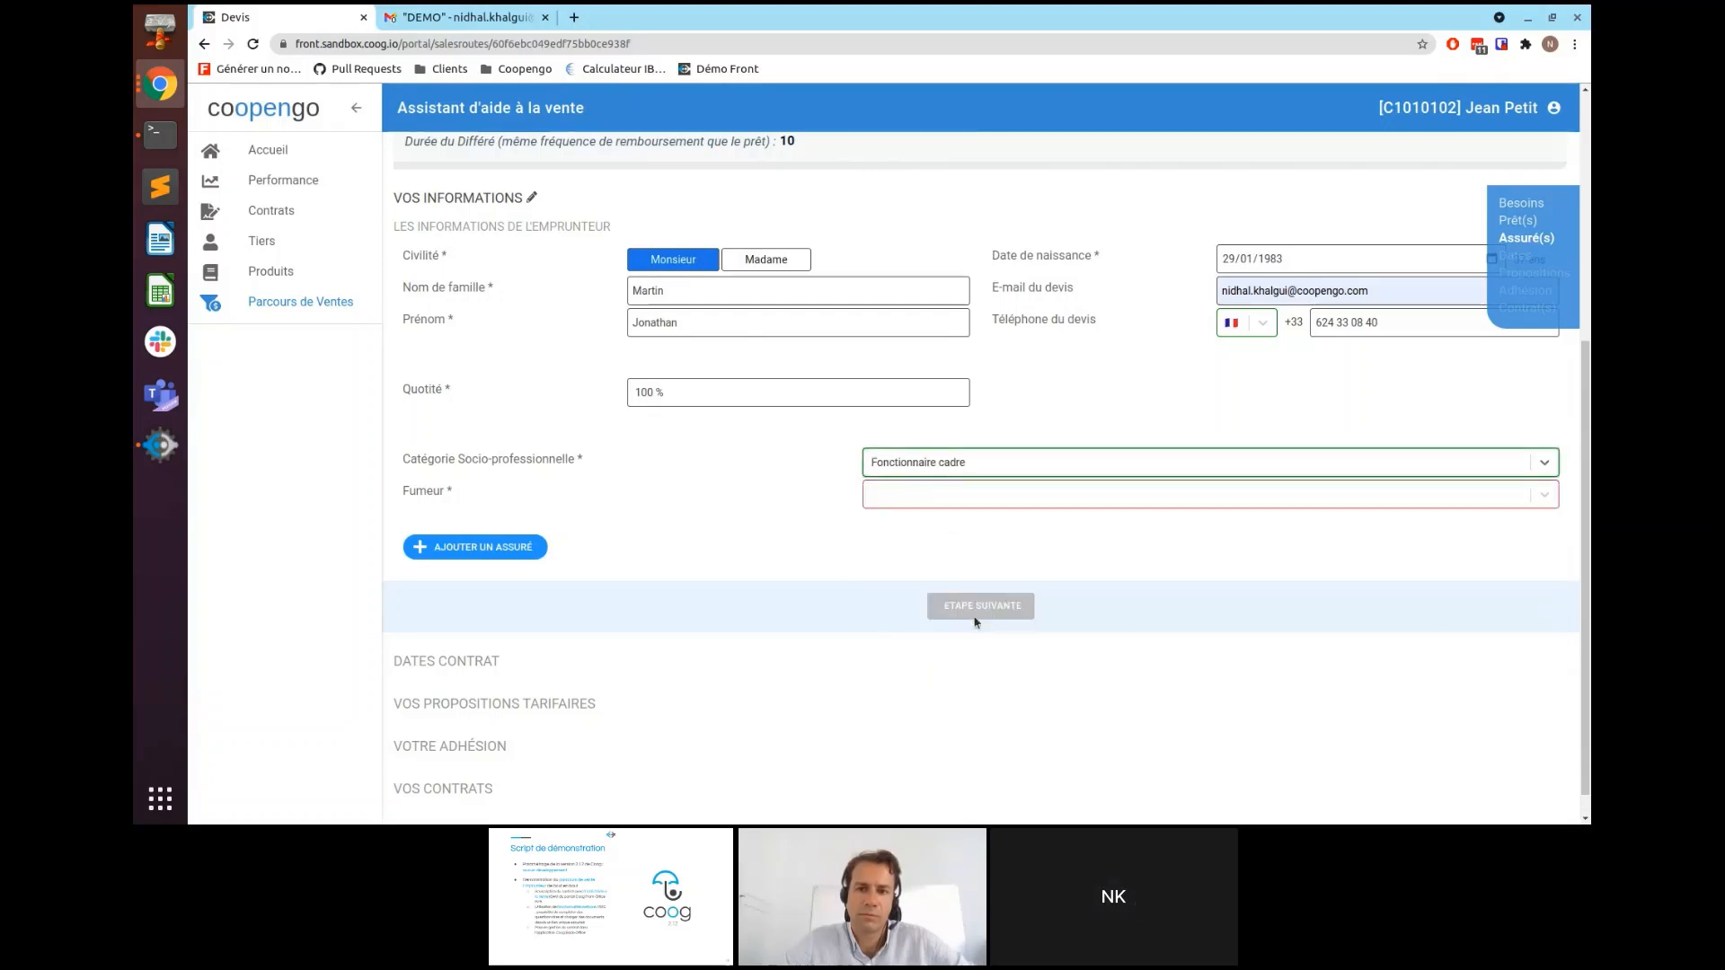
{"action": "left_click", "coordinate": [944, 497]}
{"action": "left_click", "coordinate": [930, 556]}
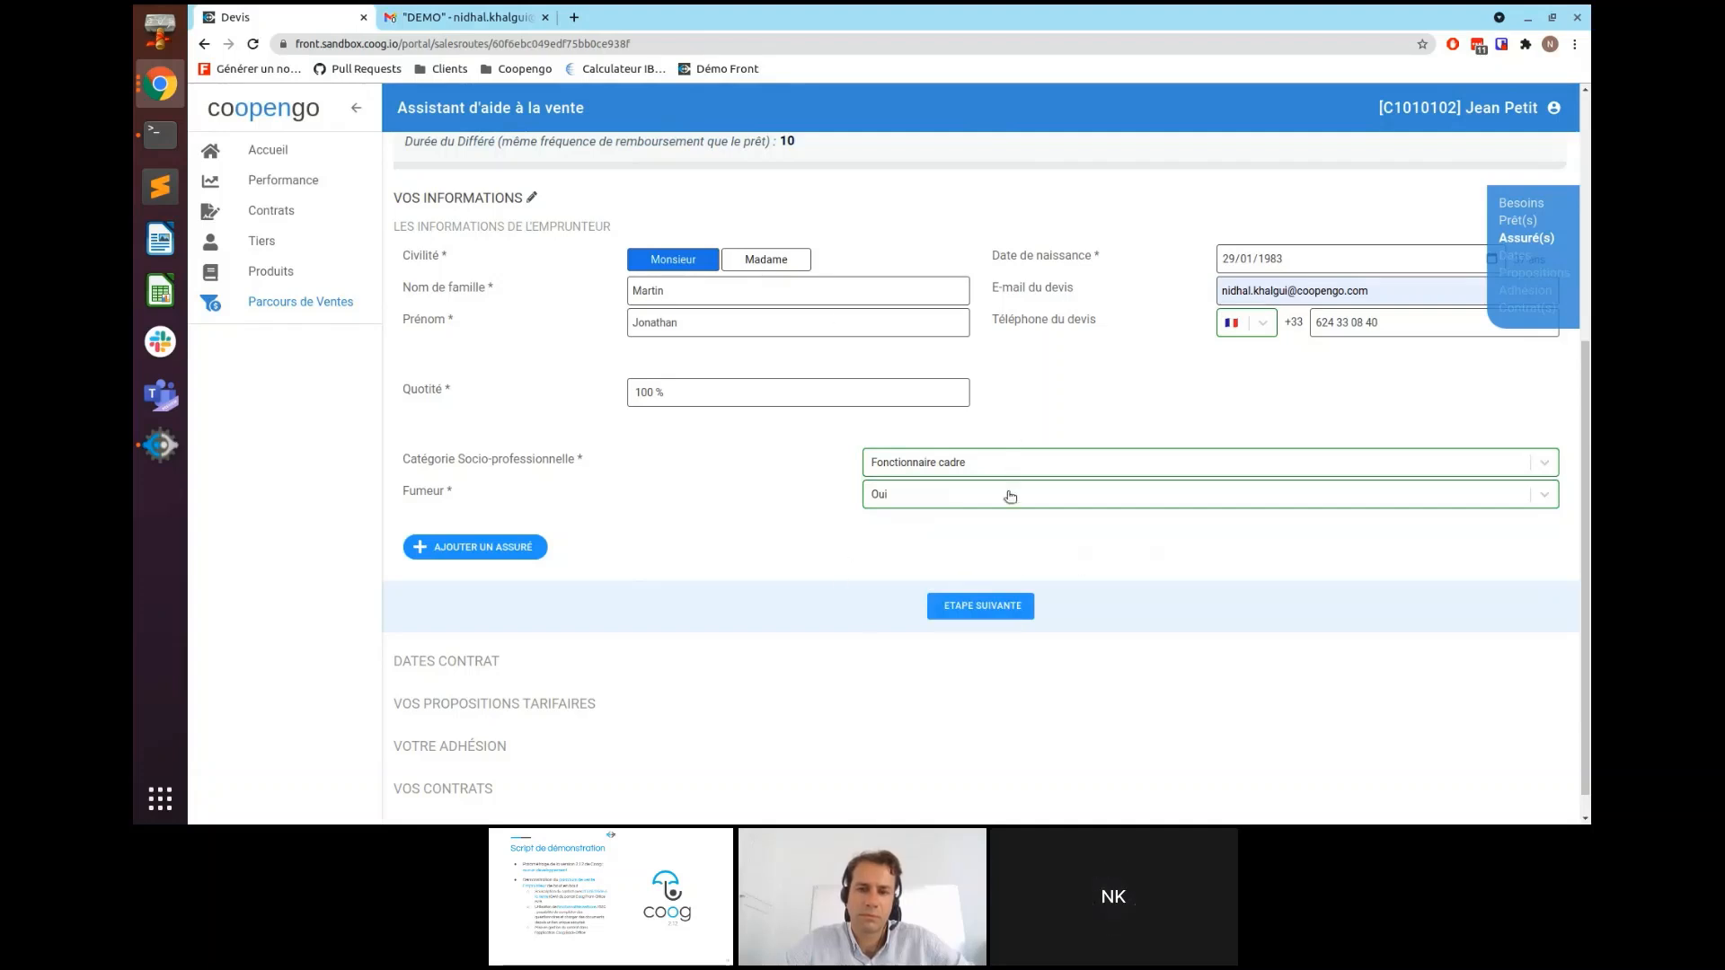
- Validate the borrower details to reach Dates Contrat with effective date 20/07/2021
{"action": "left_click", "coordinate": [967, 615]}
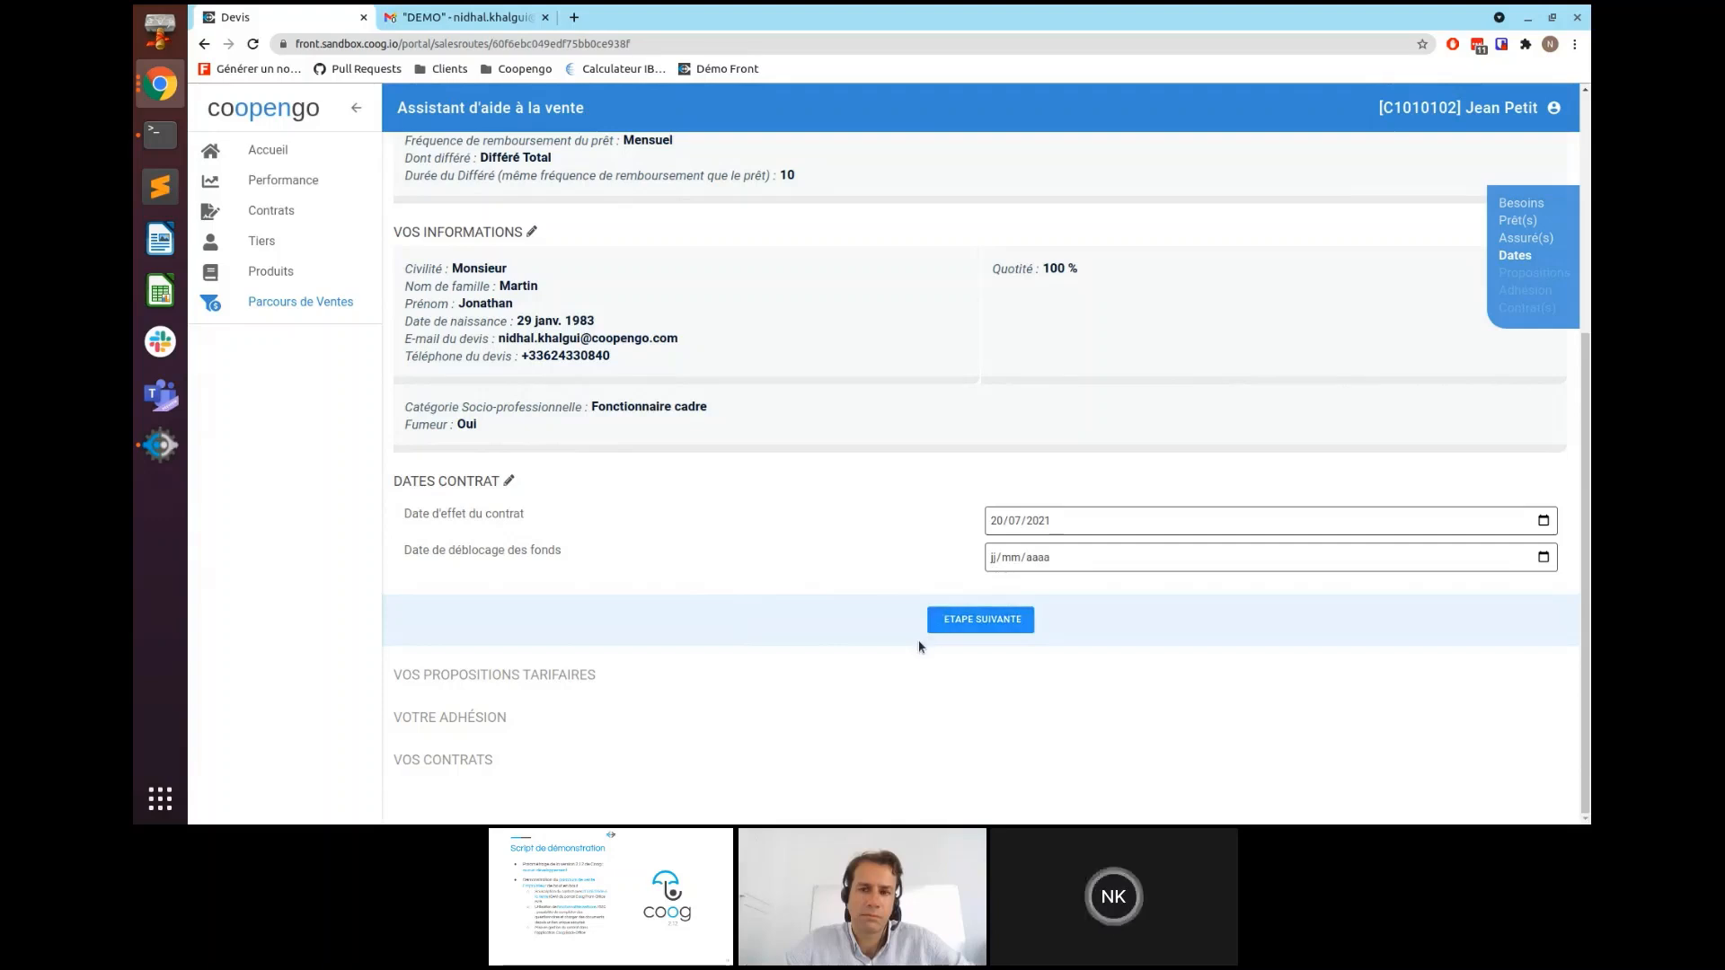
- Validate the dates and review the three tariff offers: 13 378,22 €, 11 172,72 € and 8 967,22 €
{"action": "left_click", "coordinate": [973, 630]}
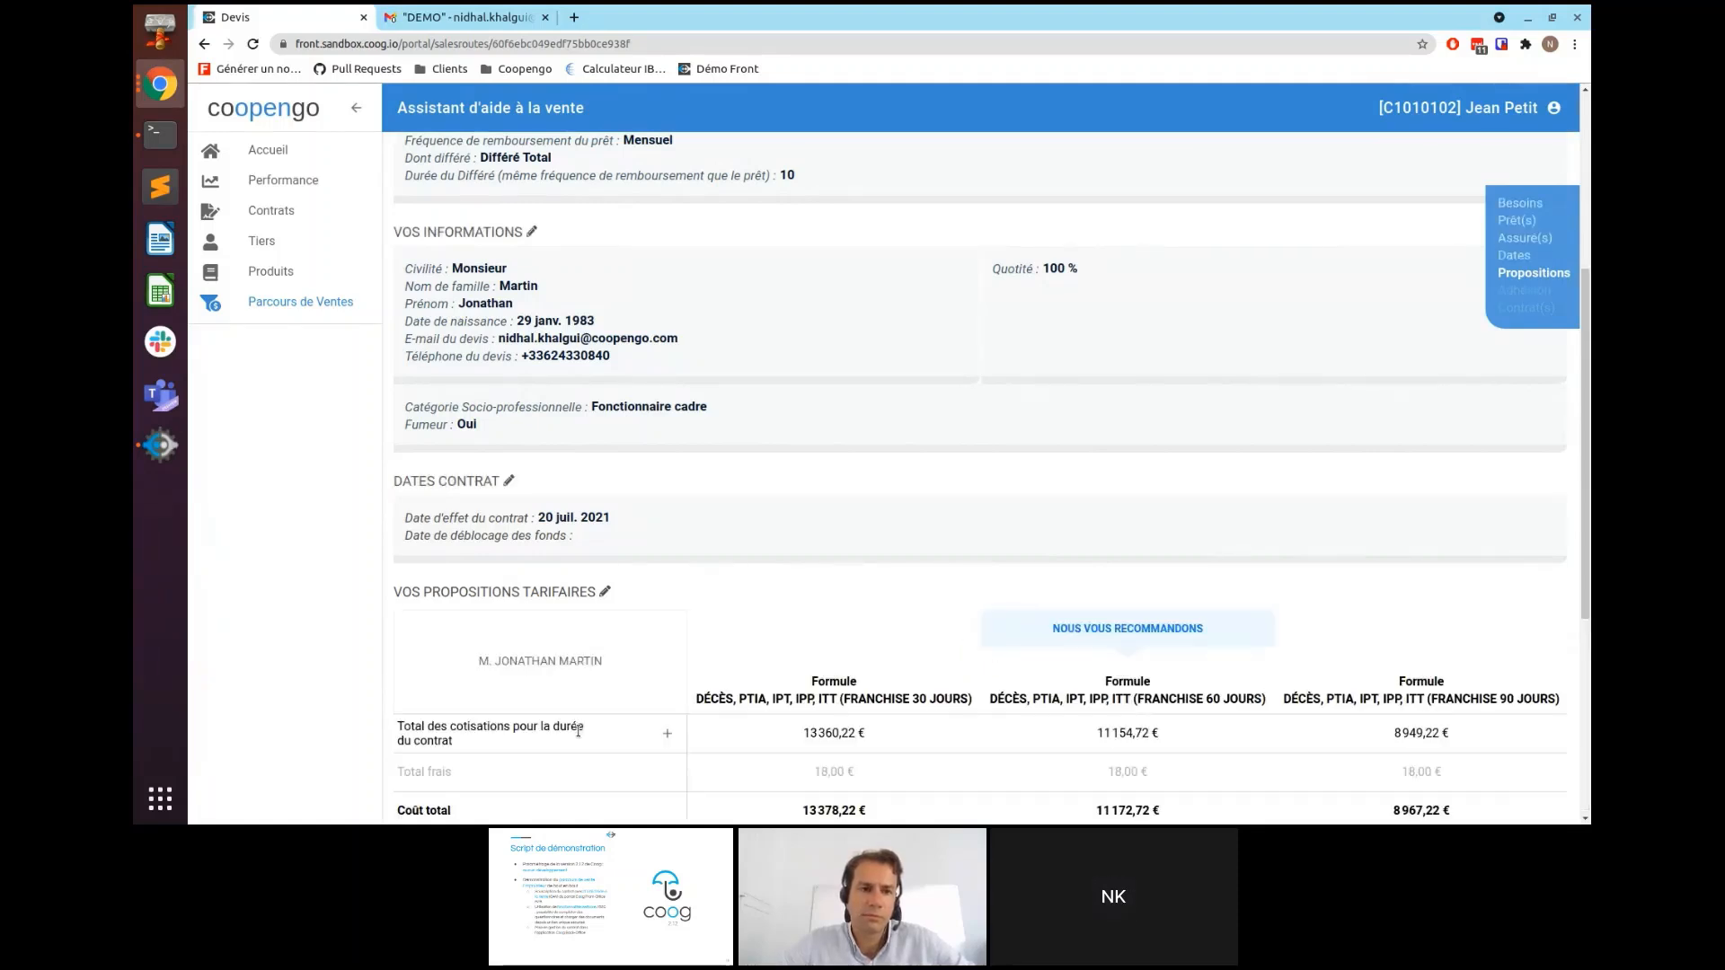
{"action": "scroll", "coordinate": [617, 648], "scroll_direction": "down", "scroll_amount": 3}
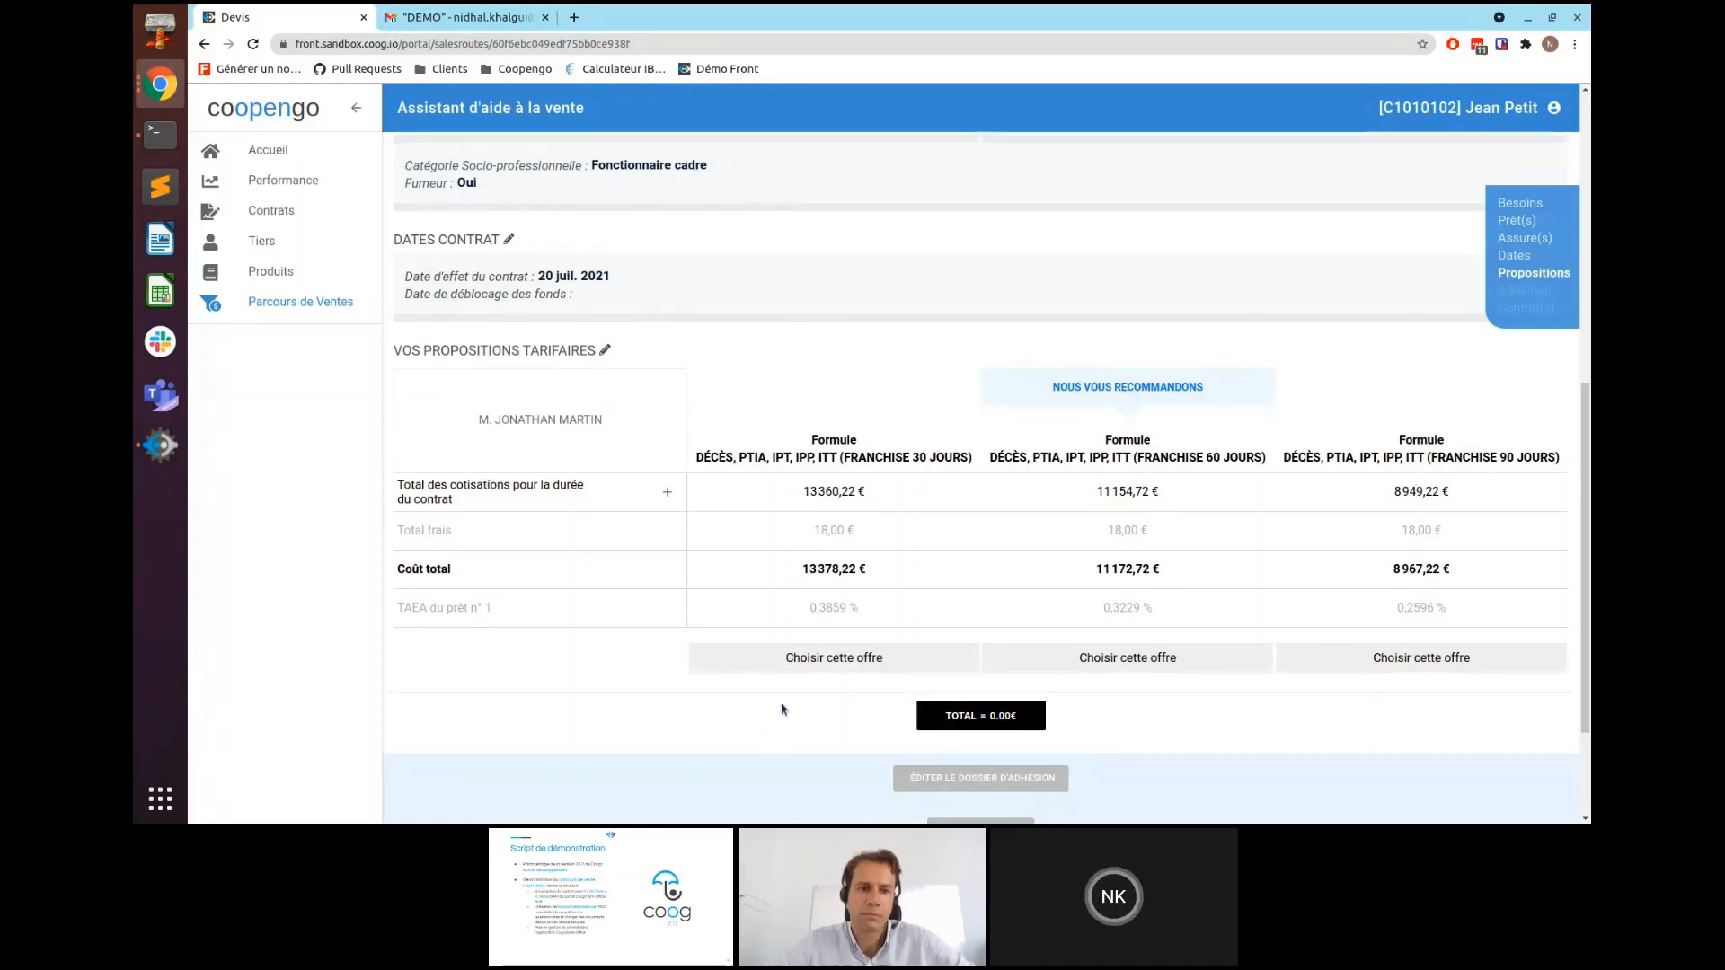
{"action": "scroll", "coordinate": [1027, 558], "scroll_direction": "down", "scroll_amount": 1}
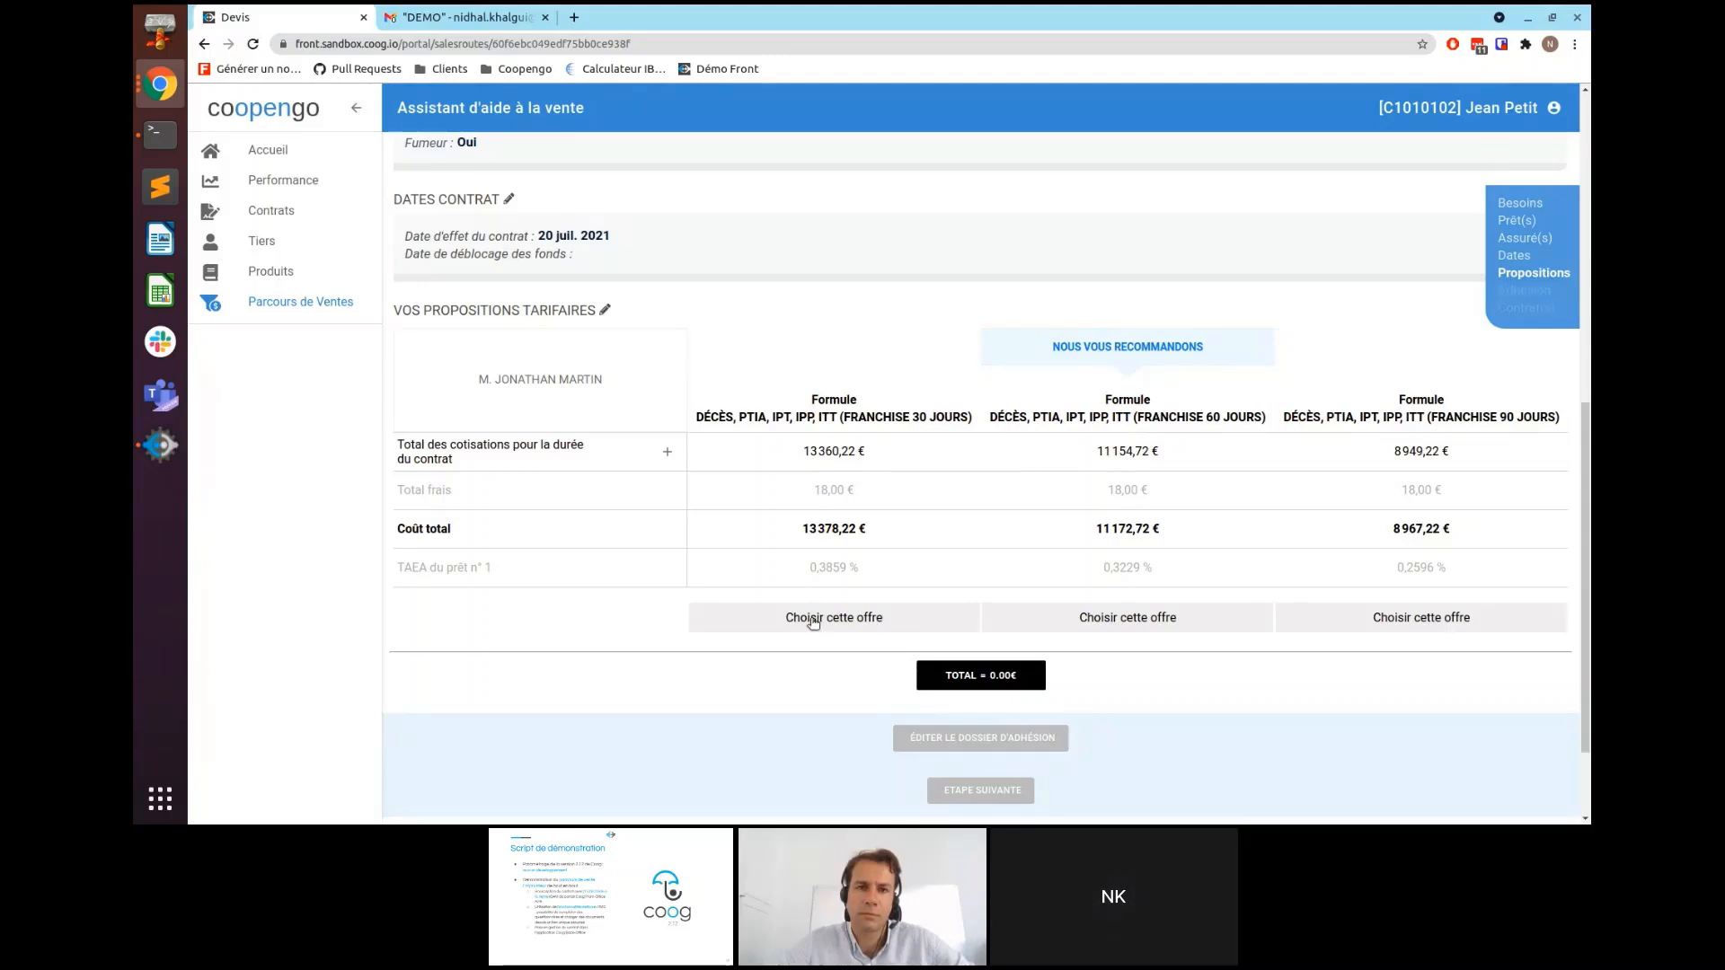
- Choose the recommended Franchise 60 jours formula and review the 11172.72€ quote summary
{"action": "left_click", "coordinate": [1060, 619]}
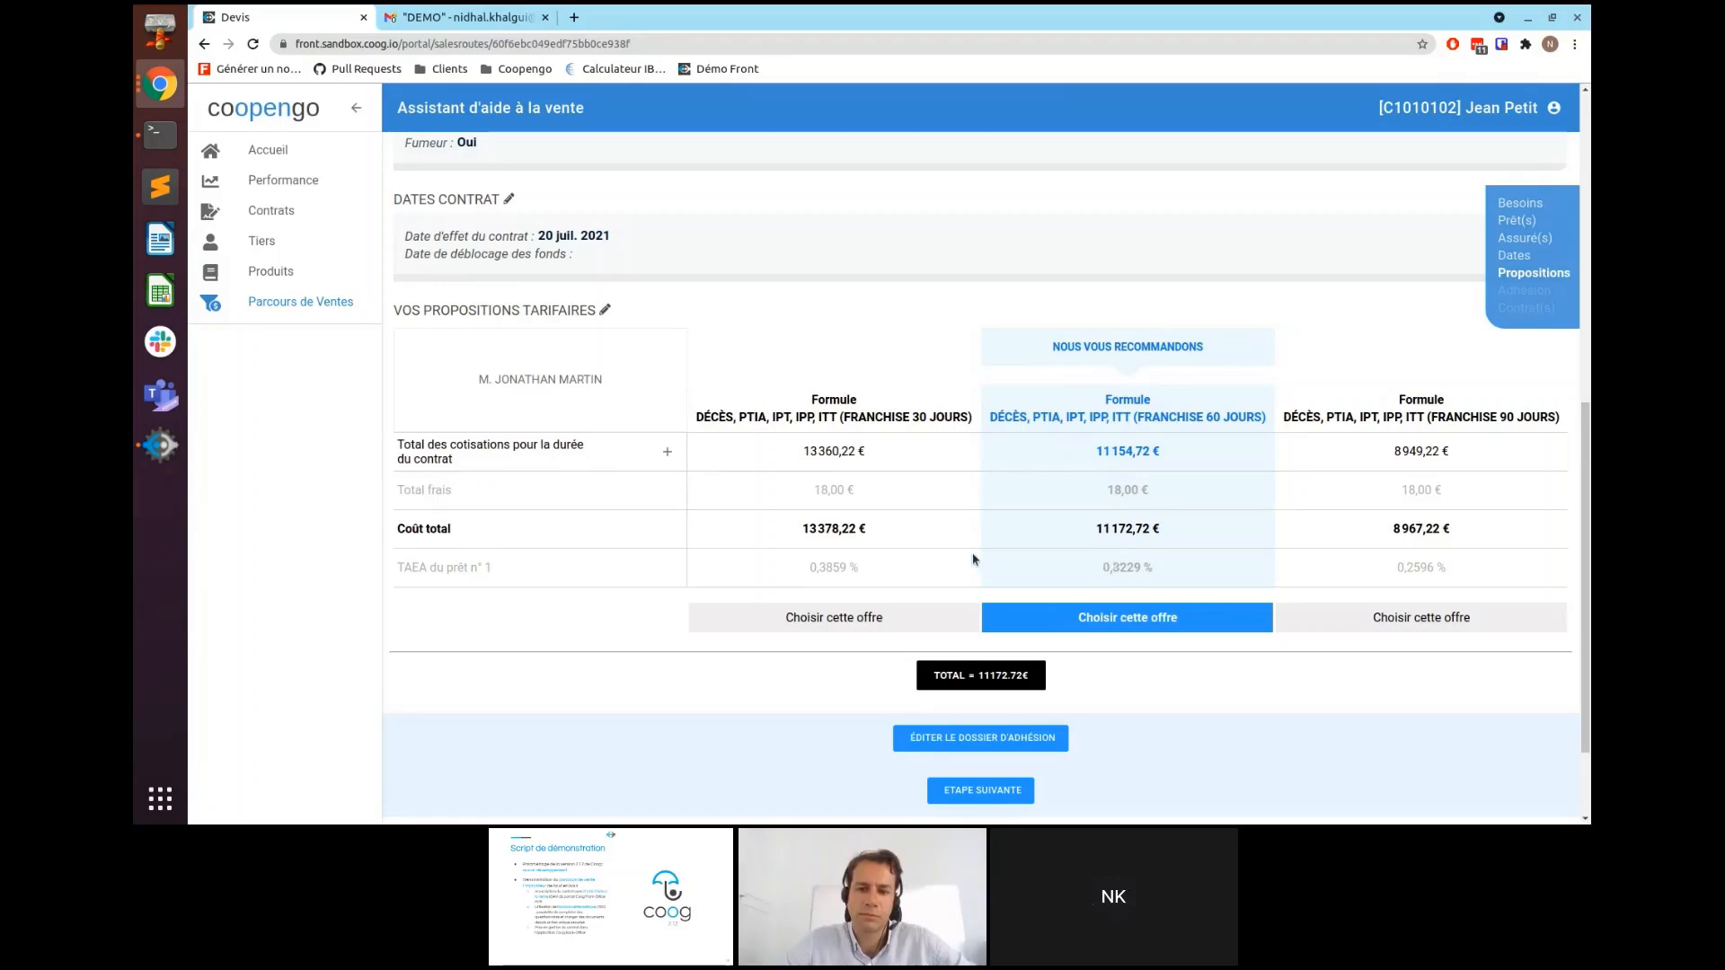
{"action": "scroll", "coordinate": [898, 542], "scroll_direction": "up", "scroll_amount": 5}
{"action": "scroll", "coordinate": [674, 603], "scroll_direction": "up", "scroll_amount": 5}
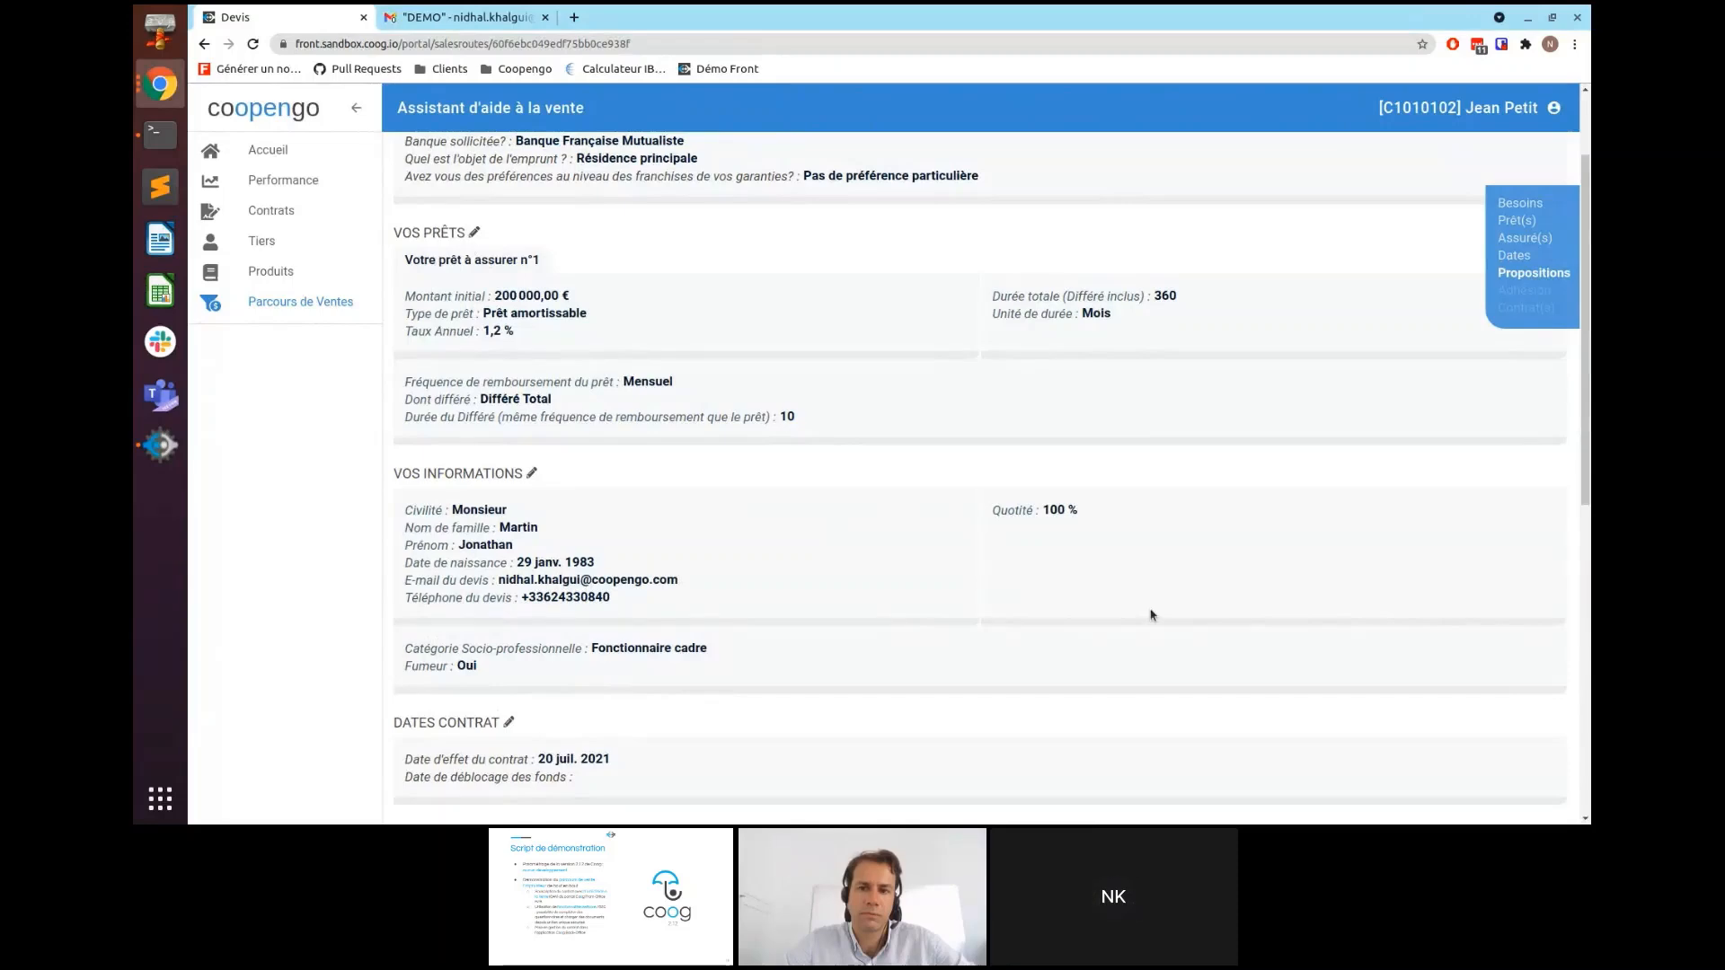
{"action": "scroll", "coordinate": [1122, 522], "scroll_direction": "down", "scroll_amount": 7}
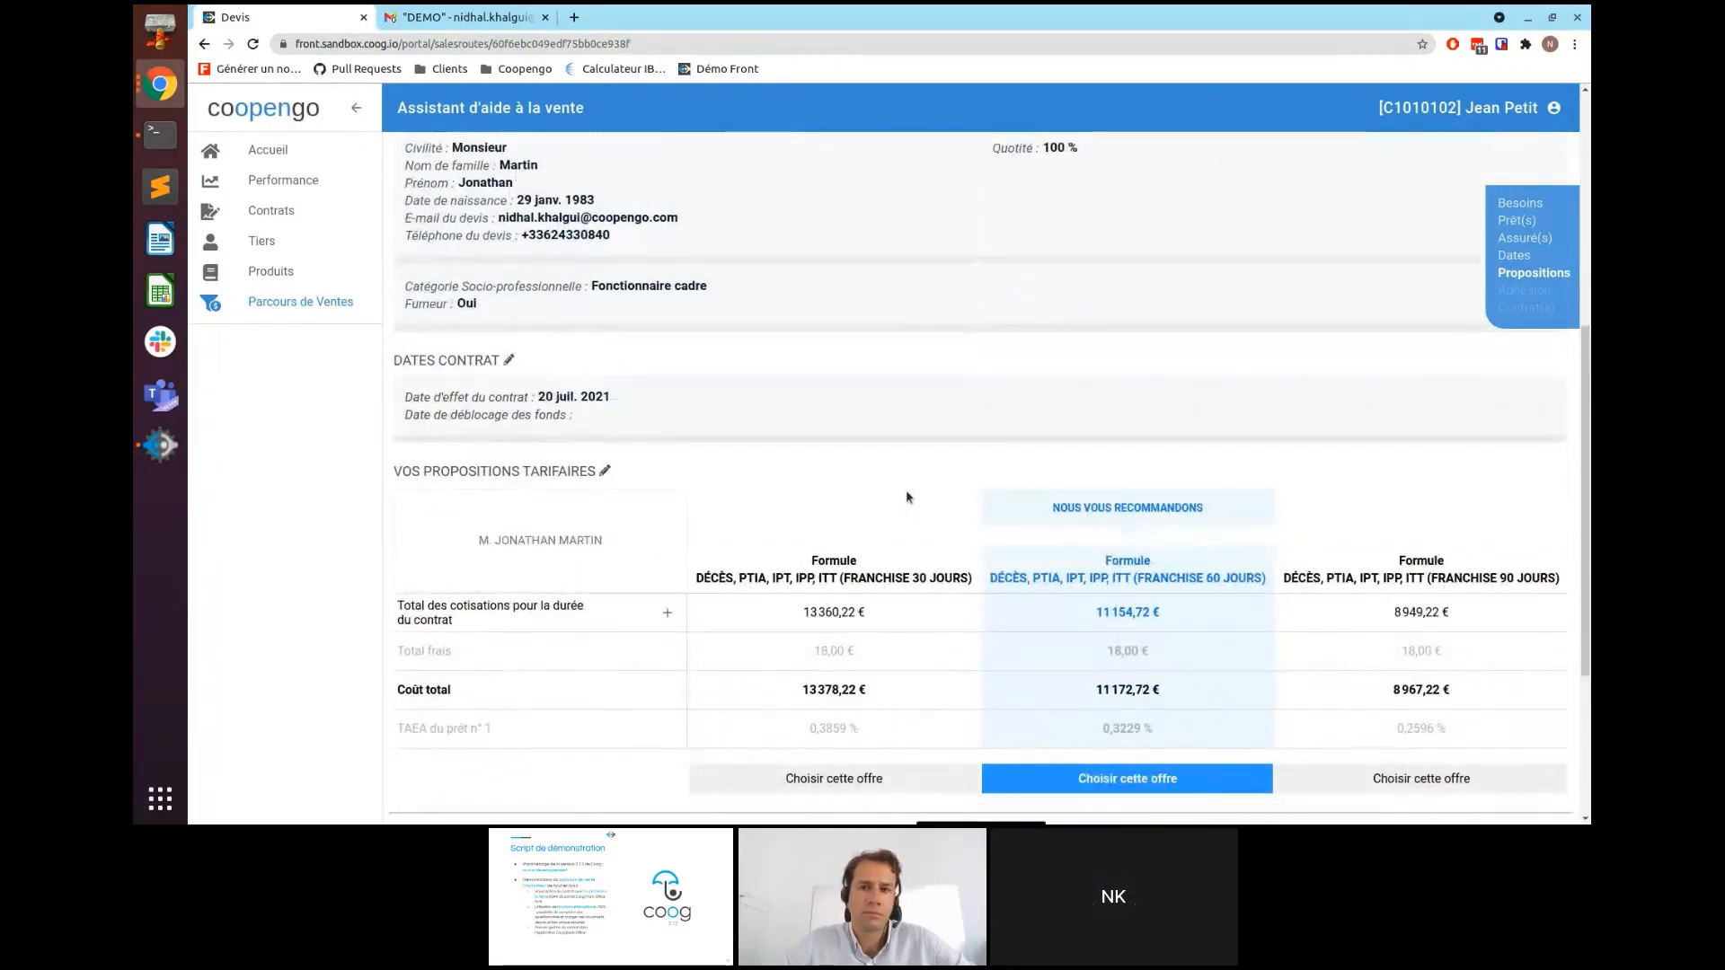
{"action": "scroll", "coordinate": [908, 497], "scroll_direction": "down", "scroll_amount": 3}
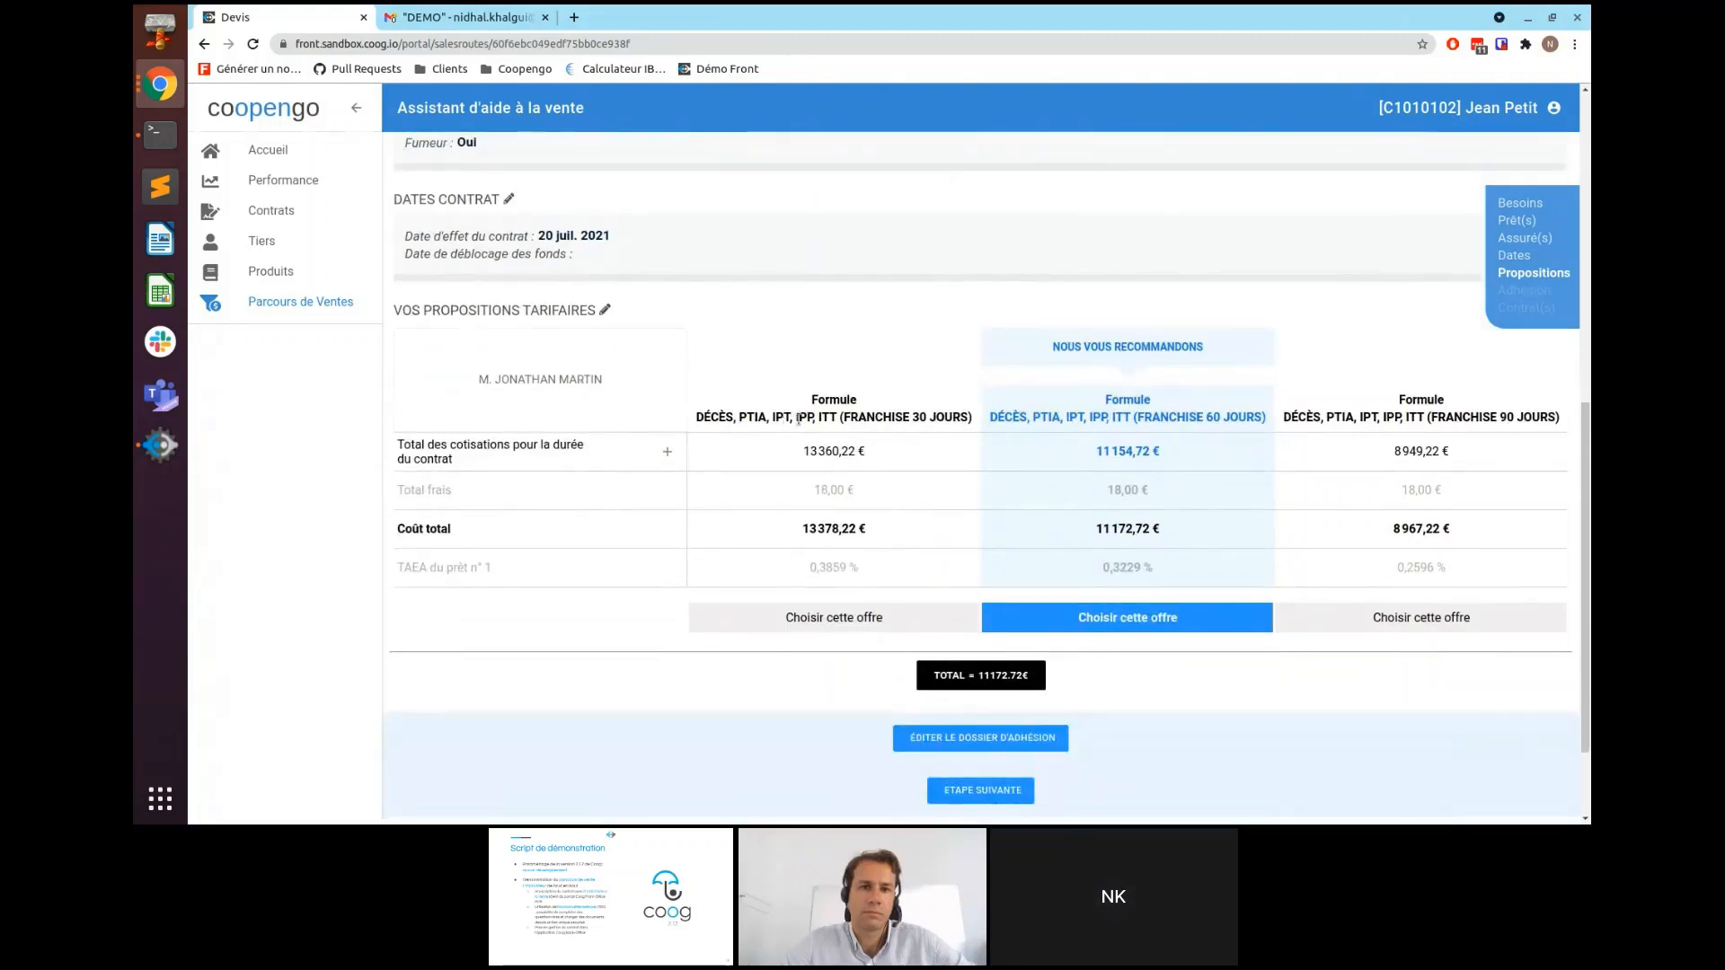
{"action": "scroll", "coordinate": [782, 422], "scroll_direction": "down", "scroll_amount": 2}
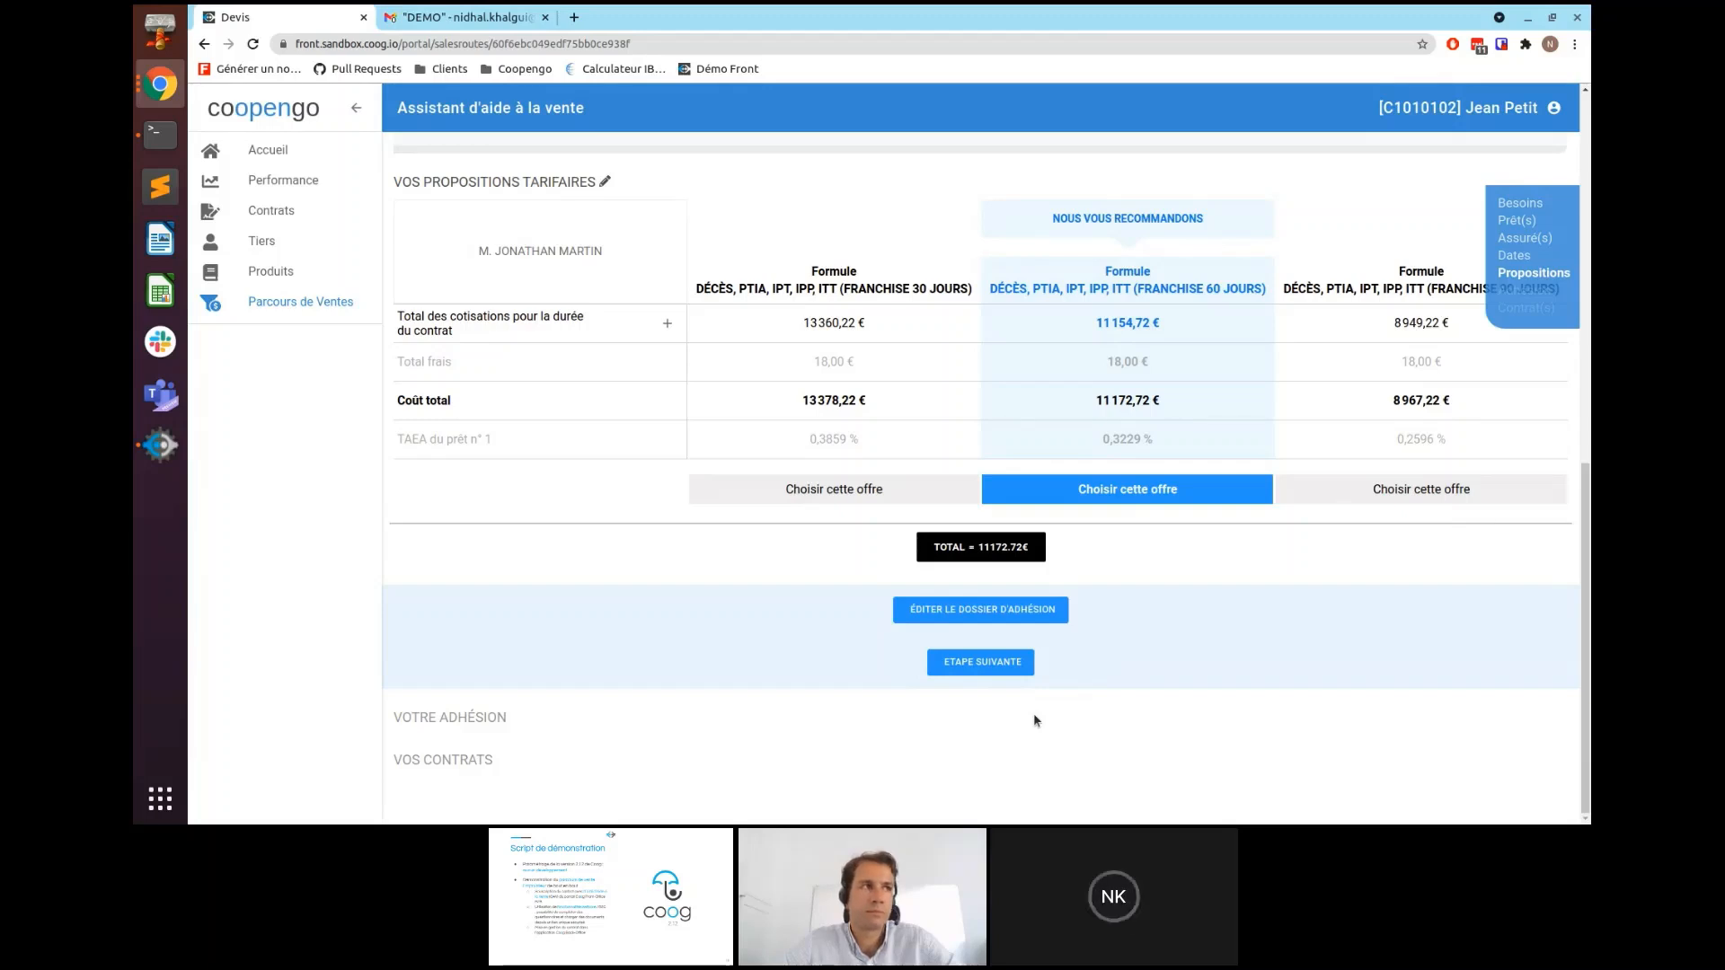
- Advance to the Adhésion step and fill the subscriber's street address, postal code and city from suggestions
{"action": "left_click", "coordinate": [962, 672]}
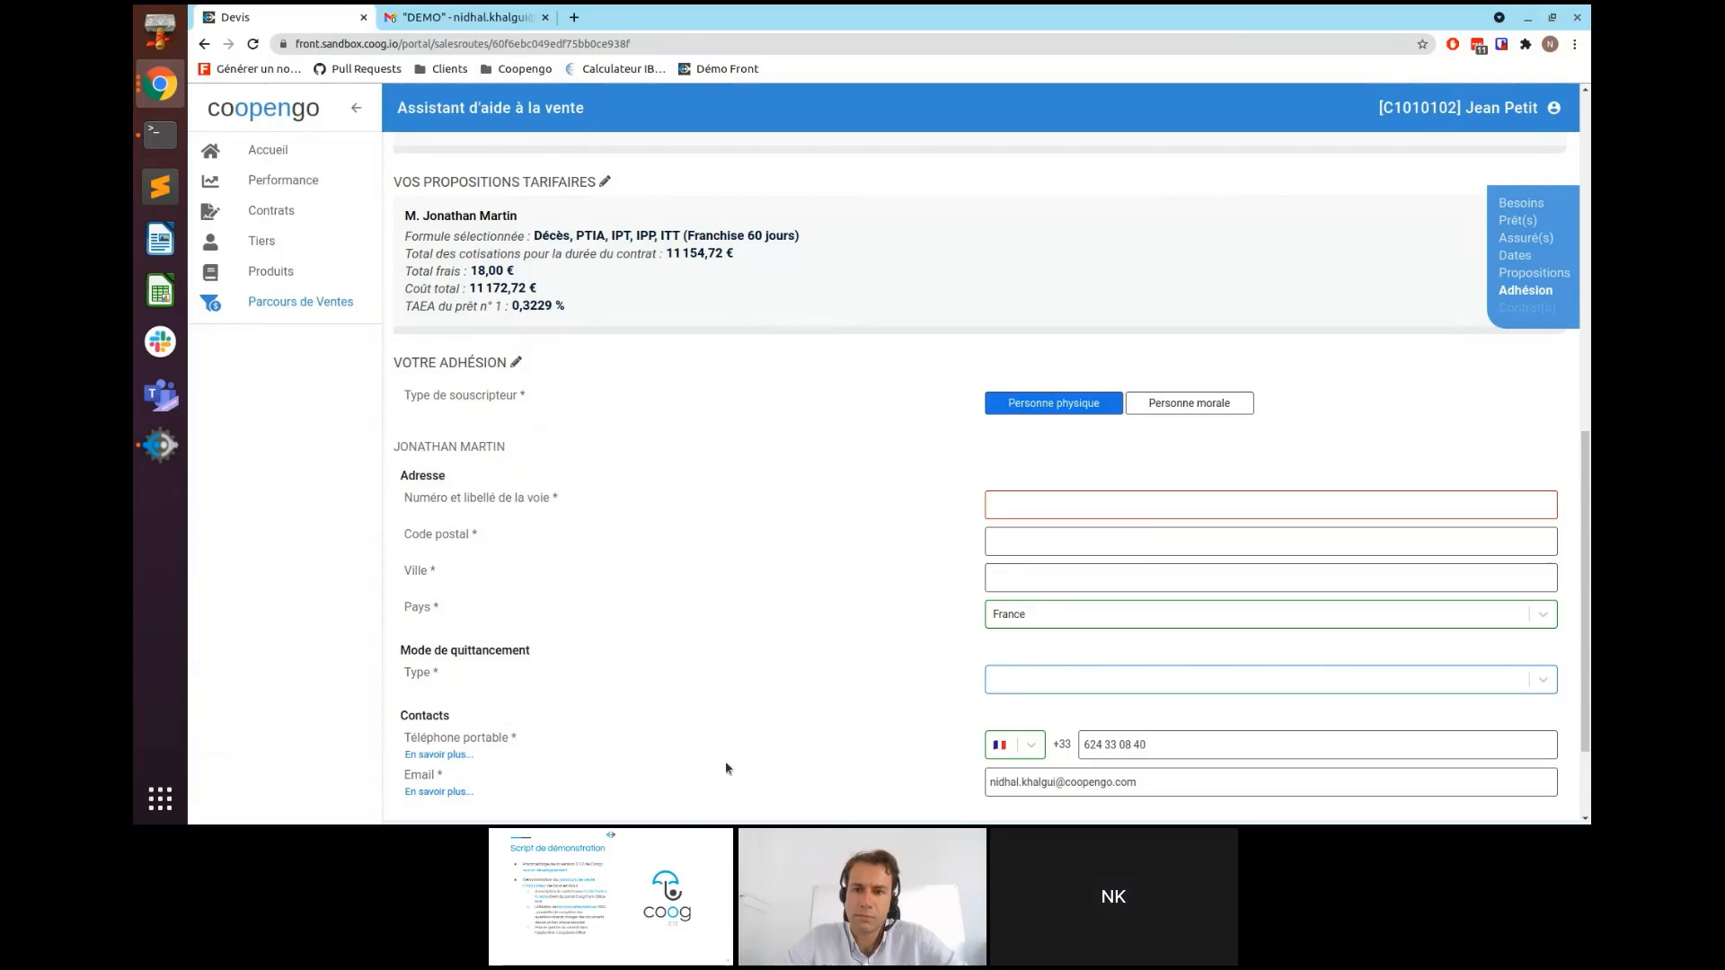
{"action": "scroll", "coordinate": [661, 668], "scroll_direction": "down", "scroll_amount": 2}
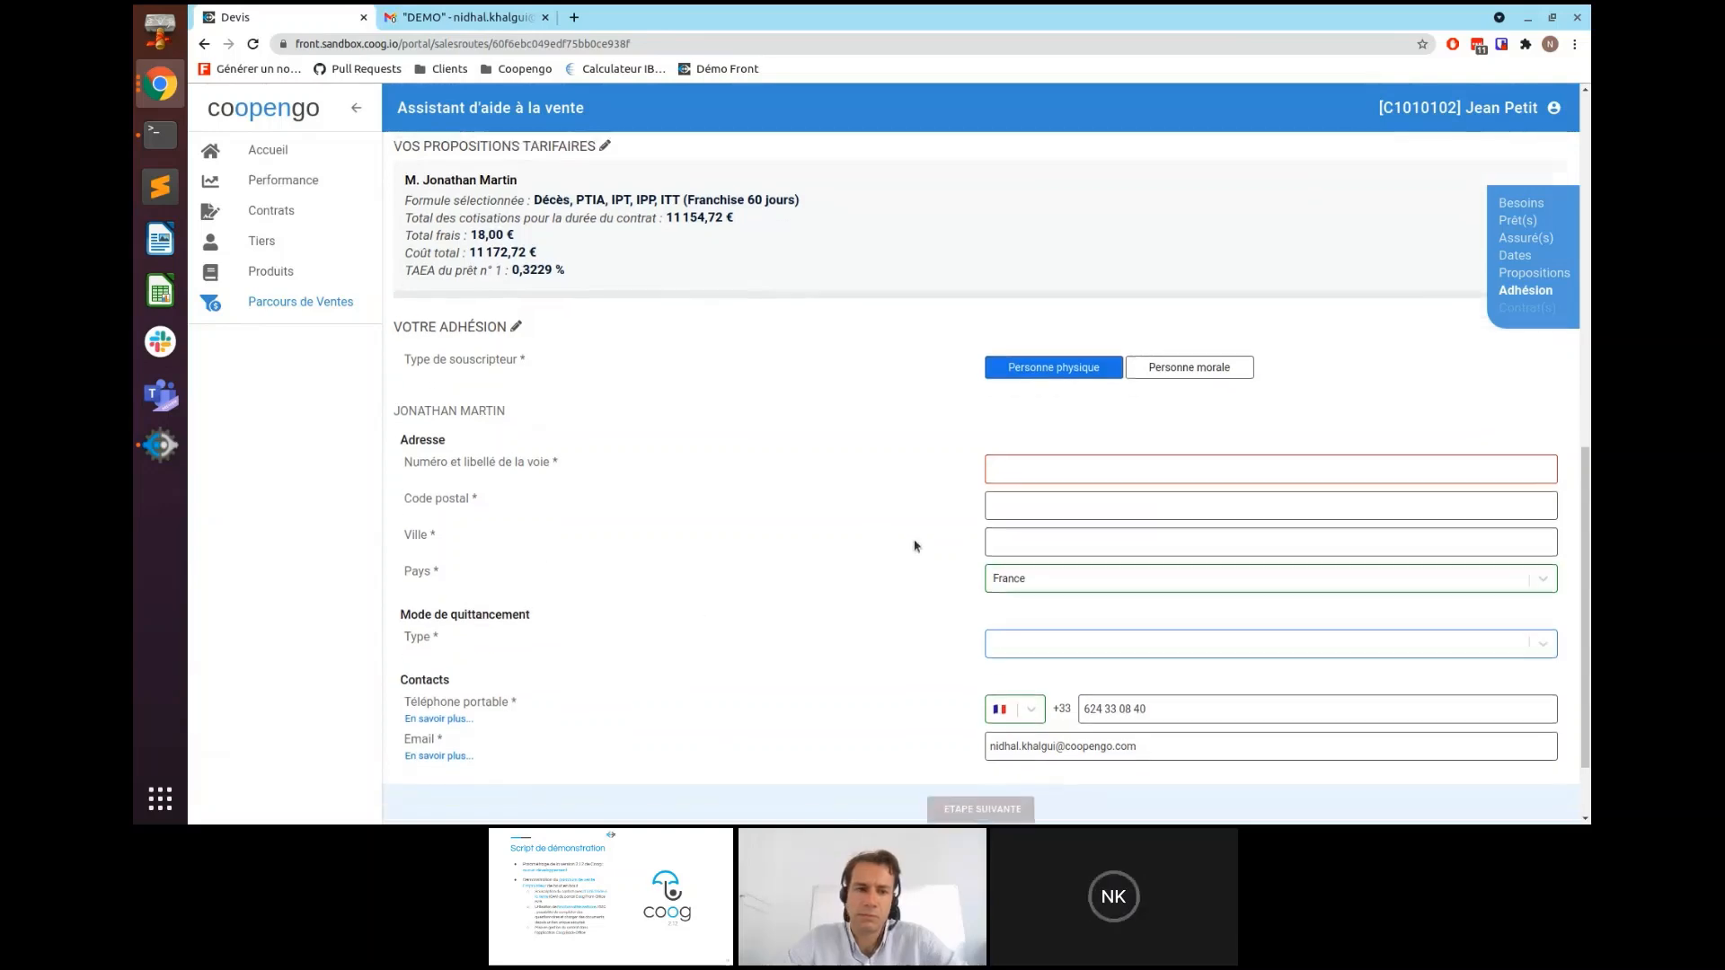
{"action": "left_click", "coordinate": [1023, 466]}
{"action": "left_click", "coordinate": [1037, 500]}
{"action": "left_click", "coordinate": [1011, 500]}
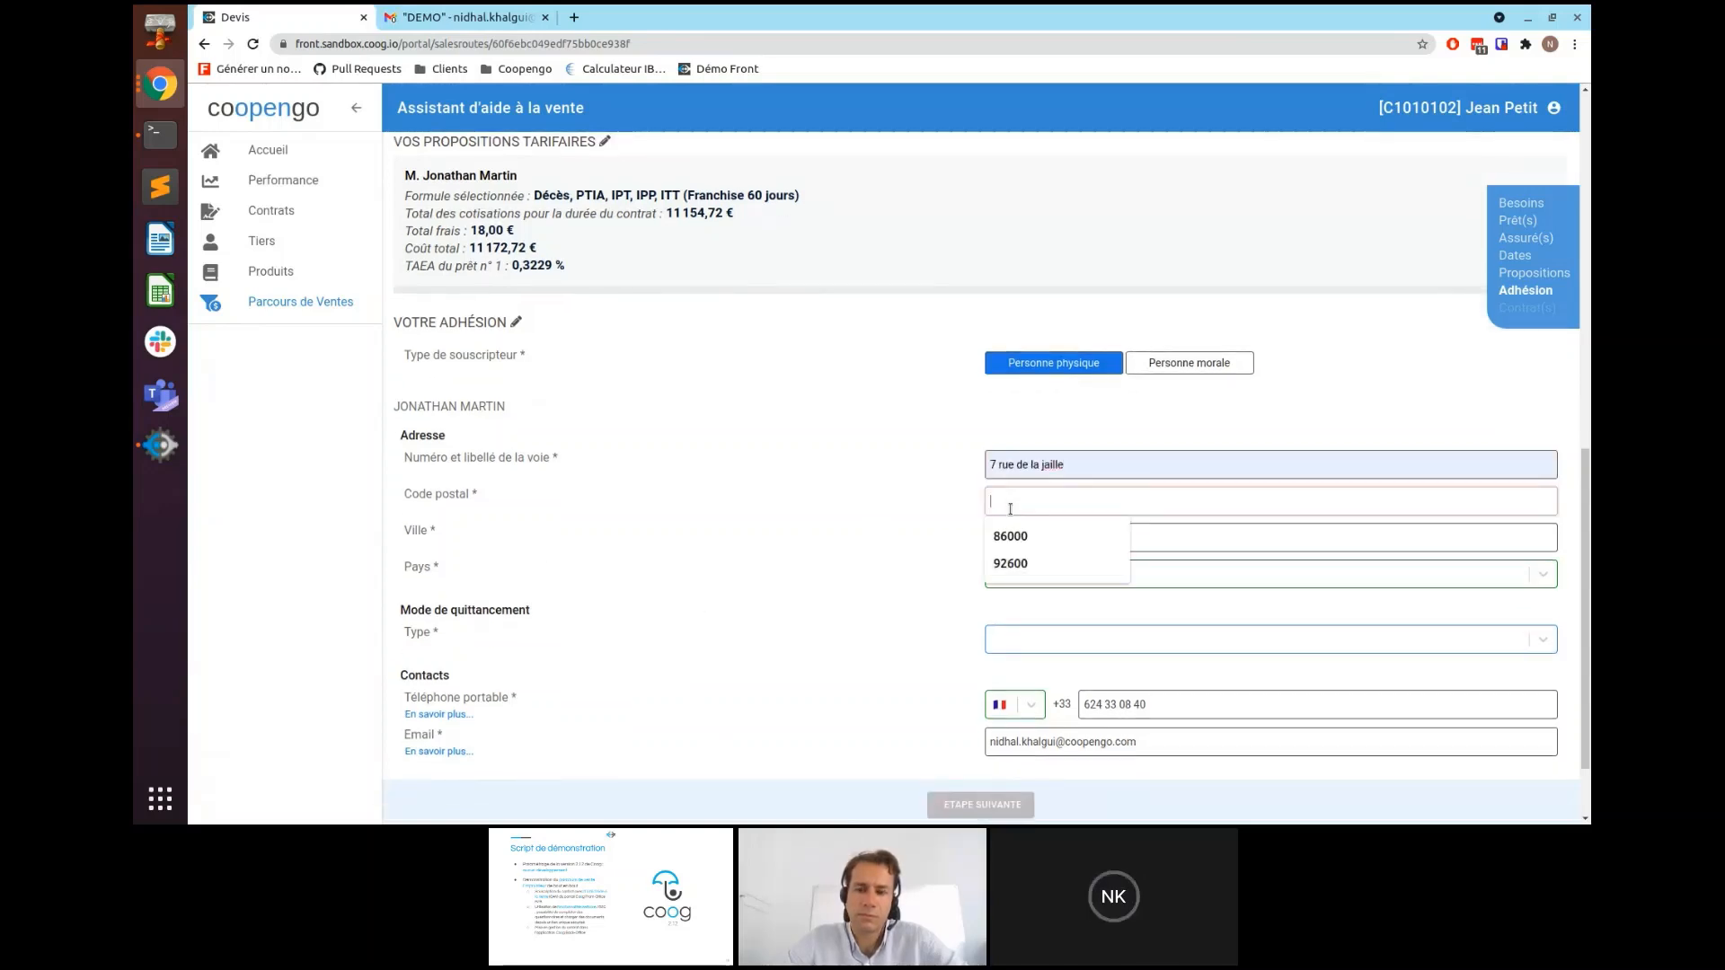
{"action": "left_click", "coordinate": [1017, 538]}
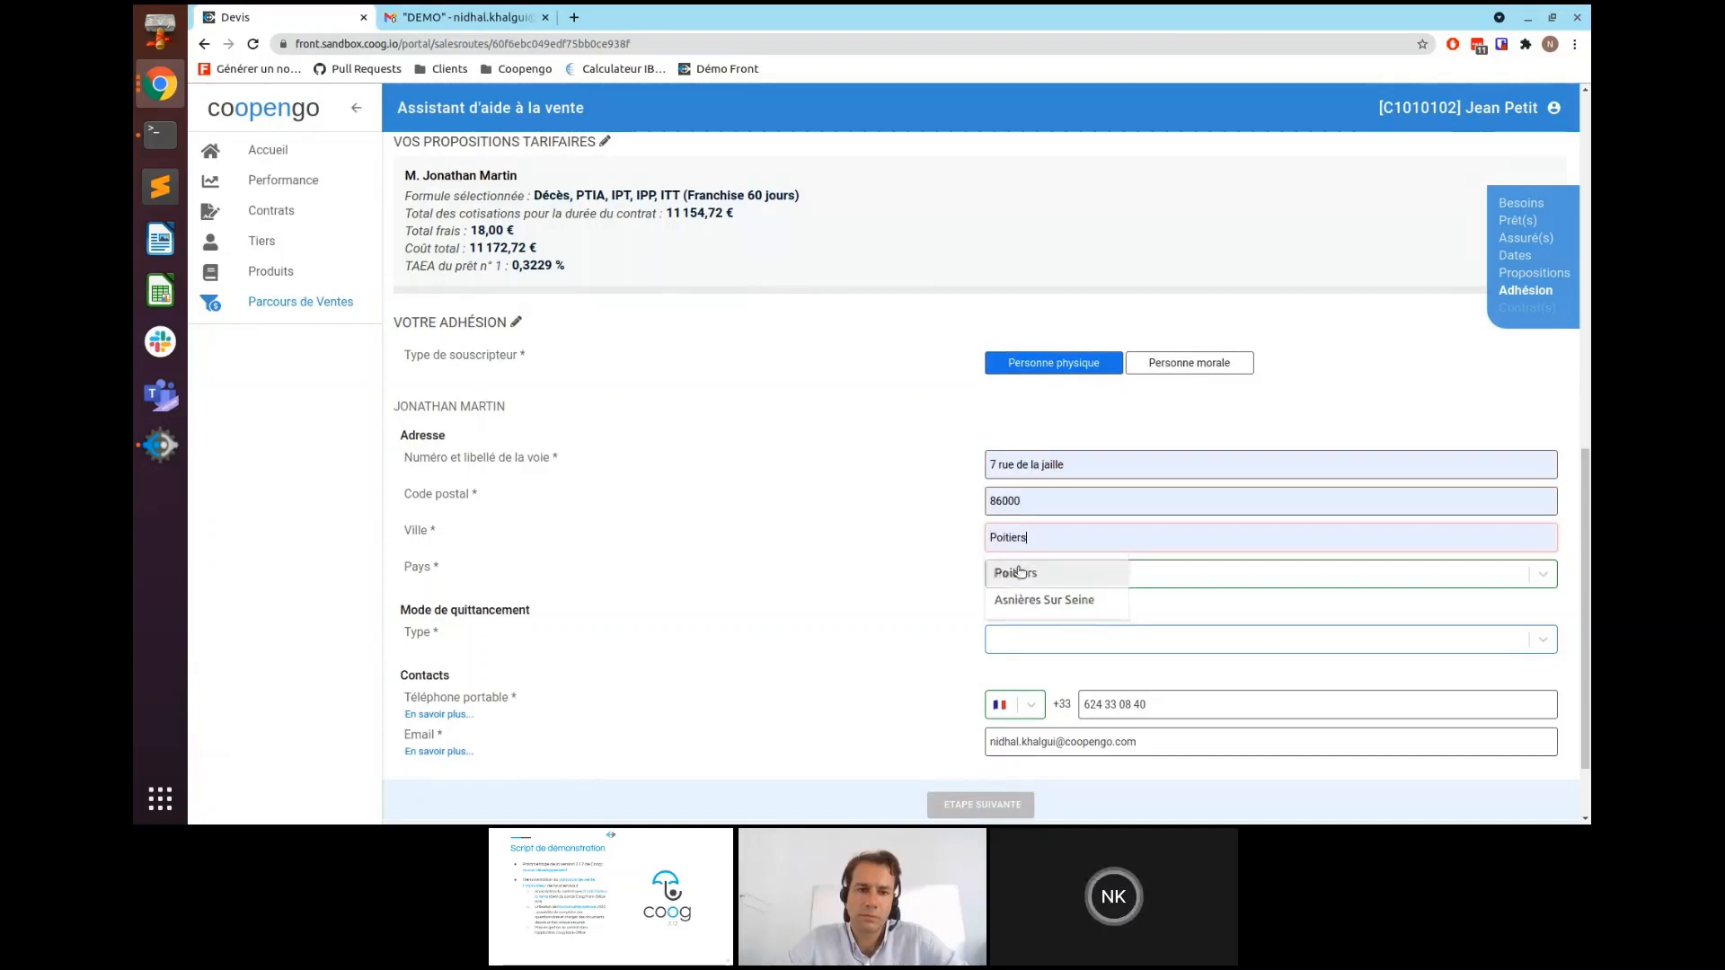
{"action": "left_click", "coordinate": [1020, 570]}
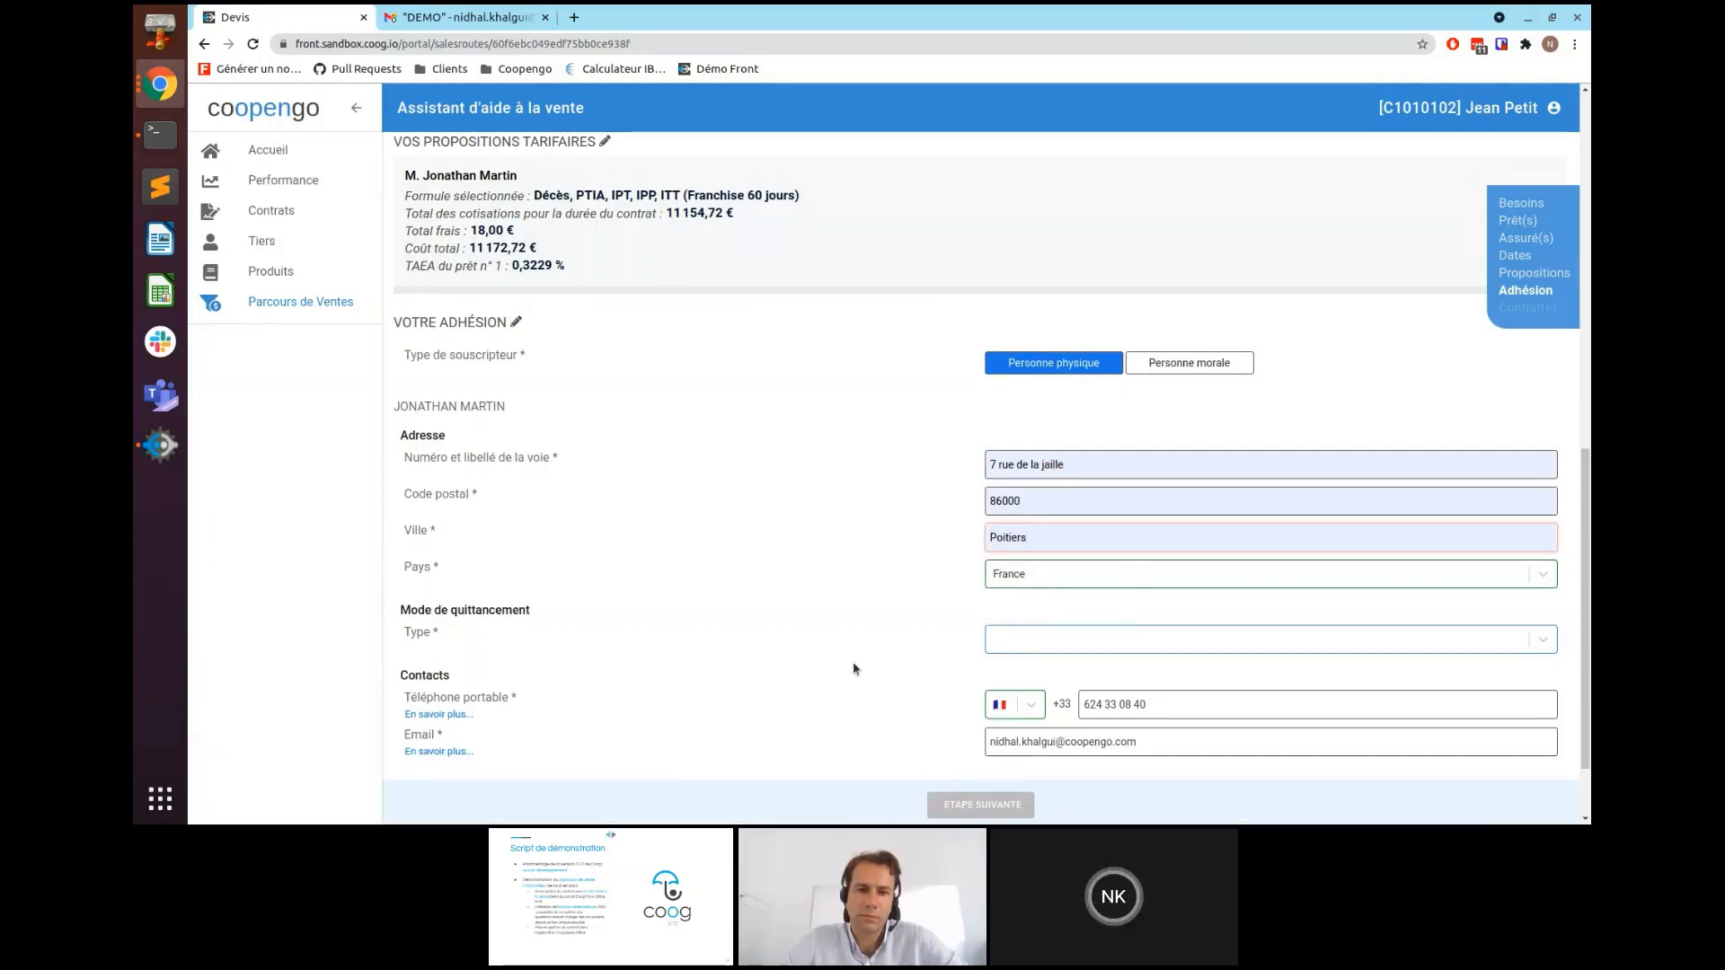
{"action": "left_click", "coordinate": [845, 615]}
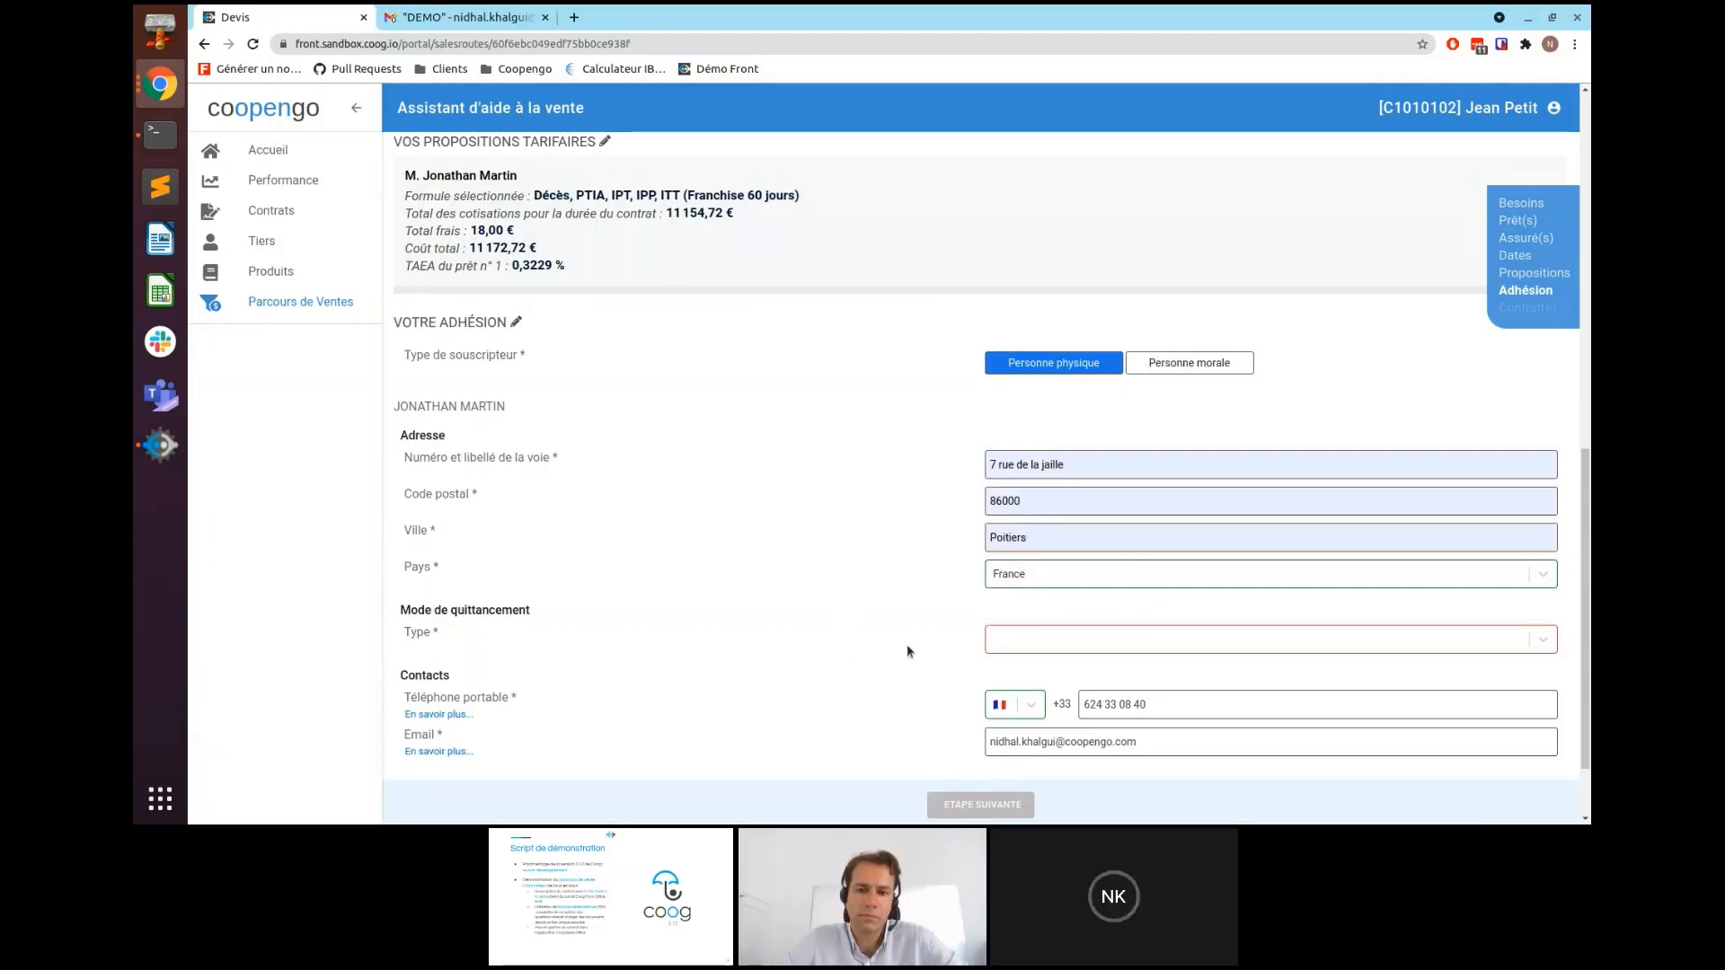
- Set the billing type to Mensuel (Sepa) with debit day 5
{"action": "left_click", "coordinate": [1079, 646]}
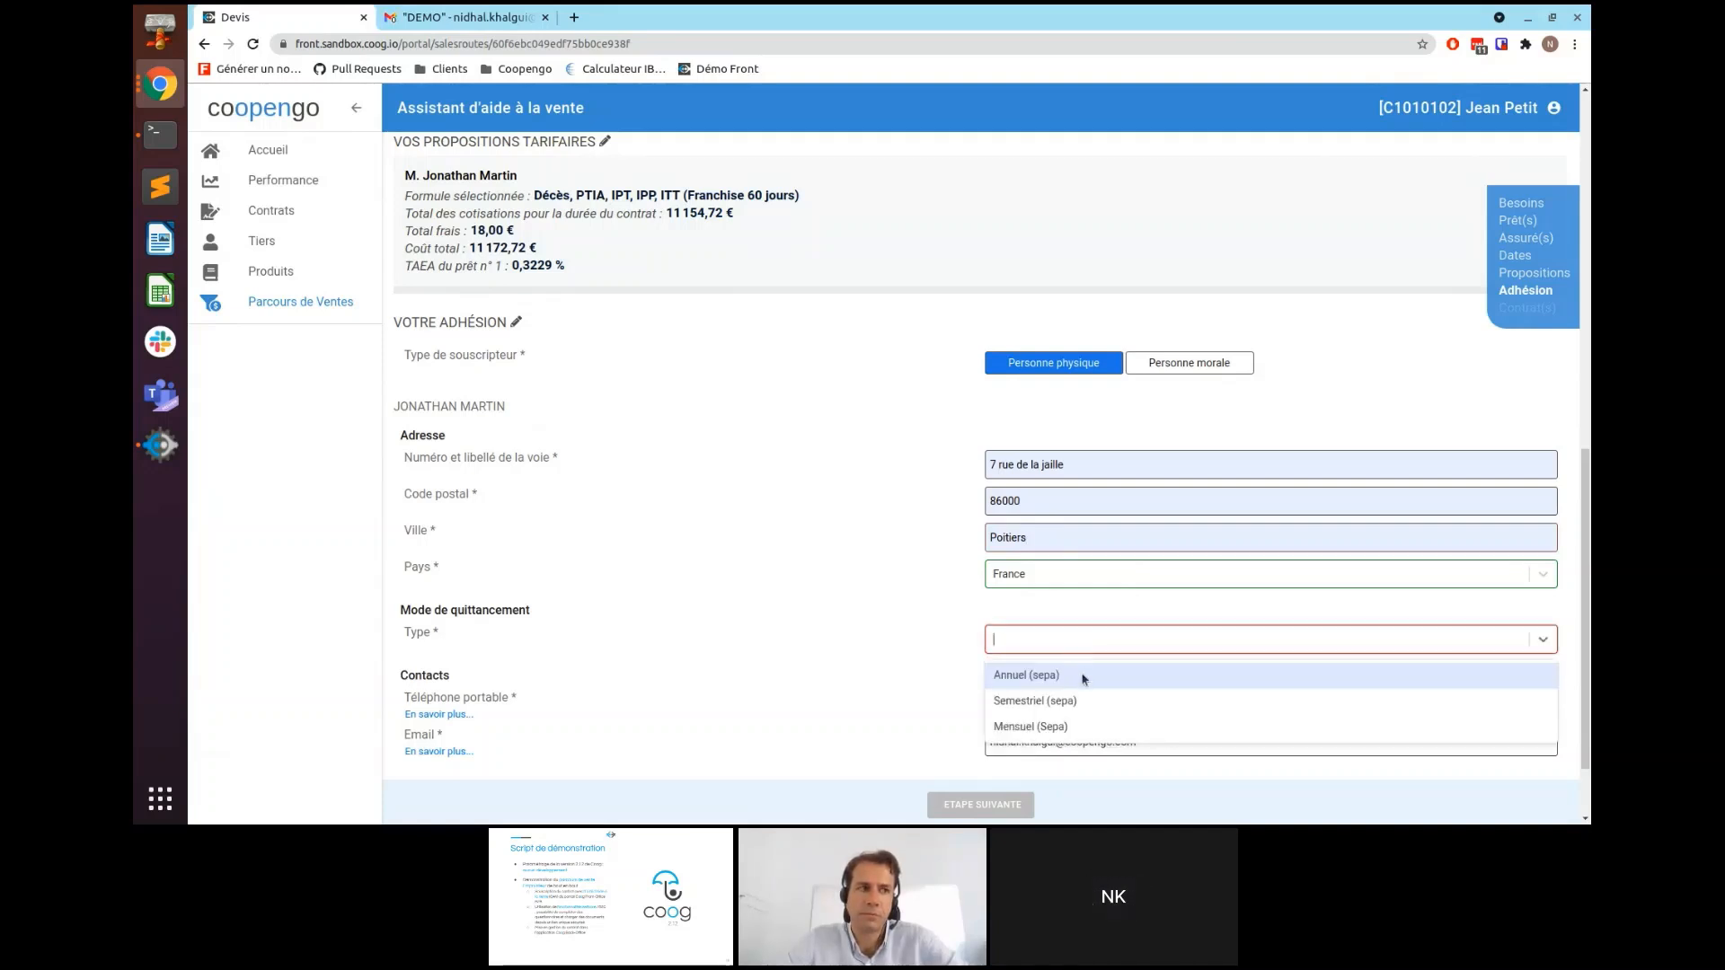
{"action": "left_click", "coordinate": [1074, 724]}
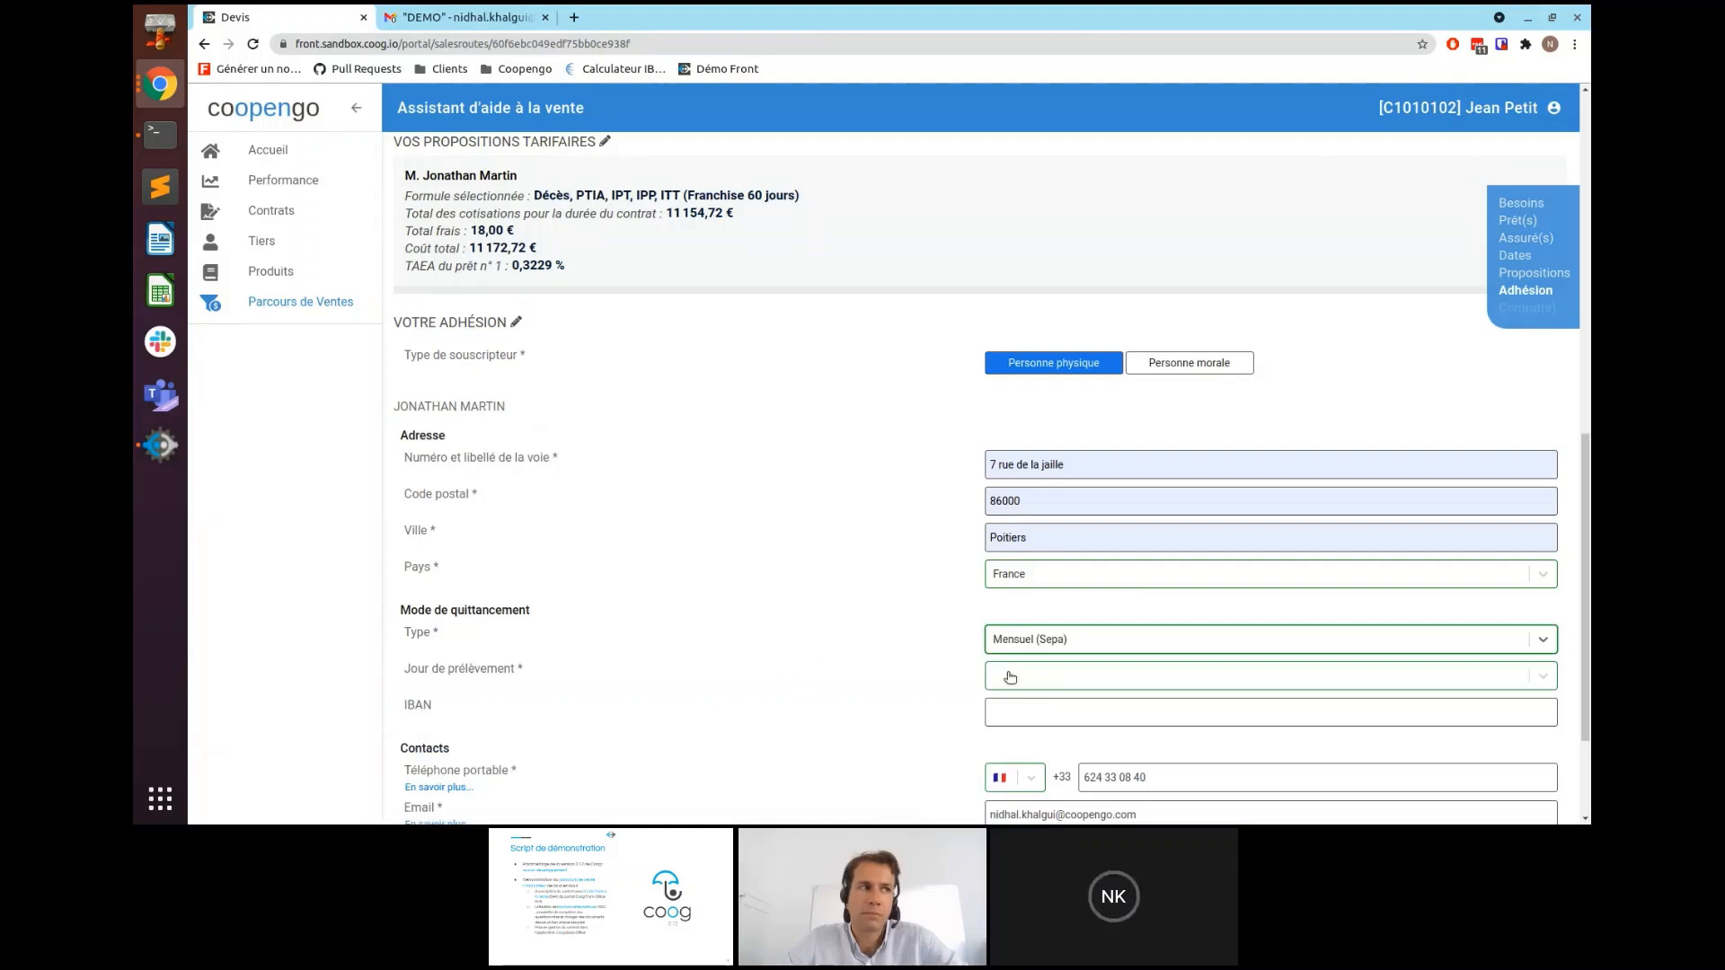
{"action": "left_click", "coordinate": [1059, 678]}
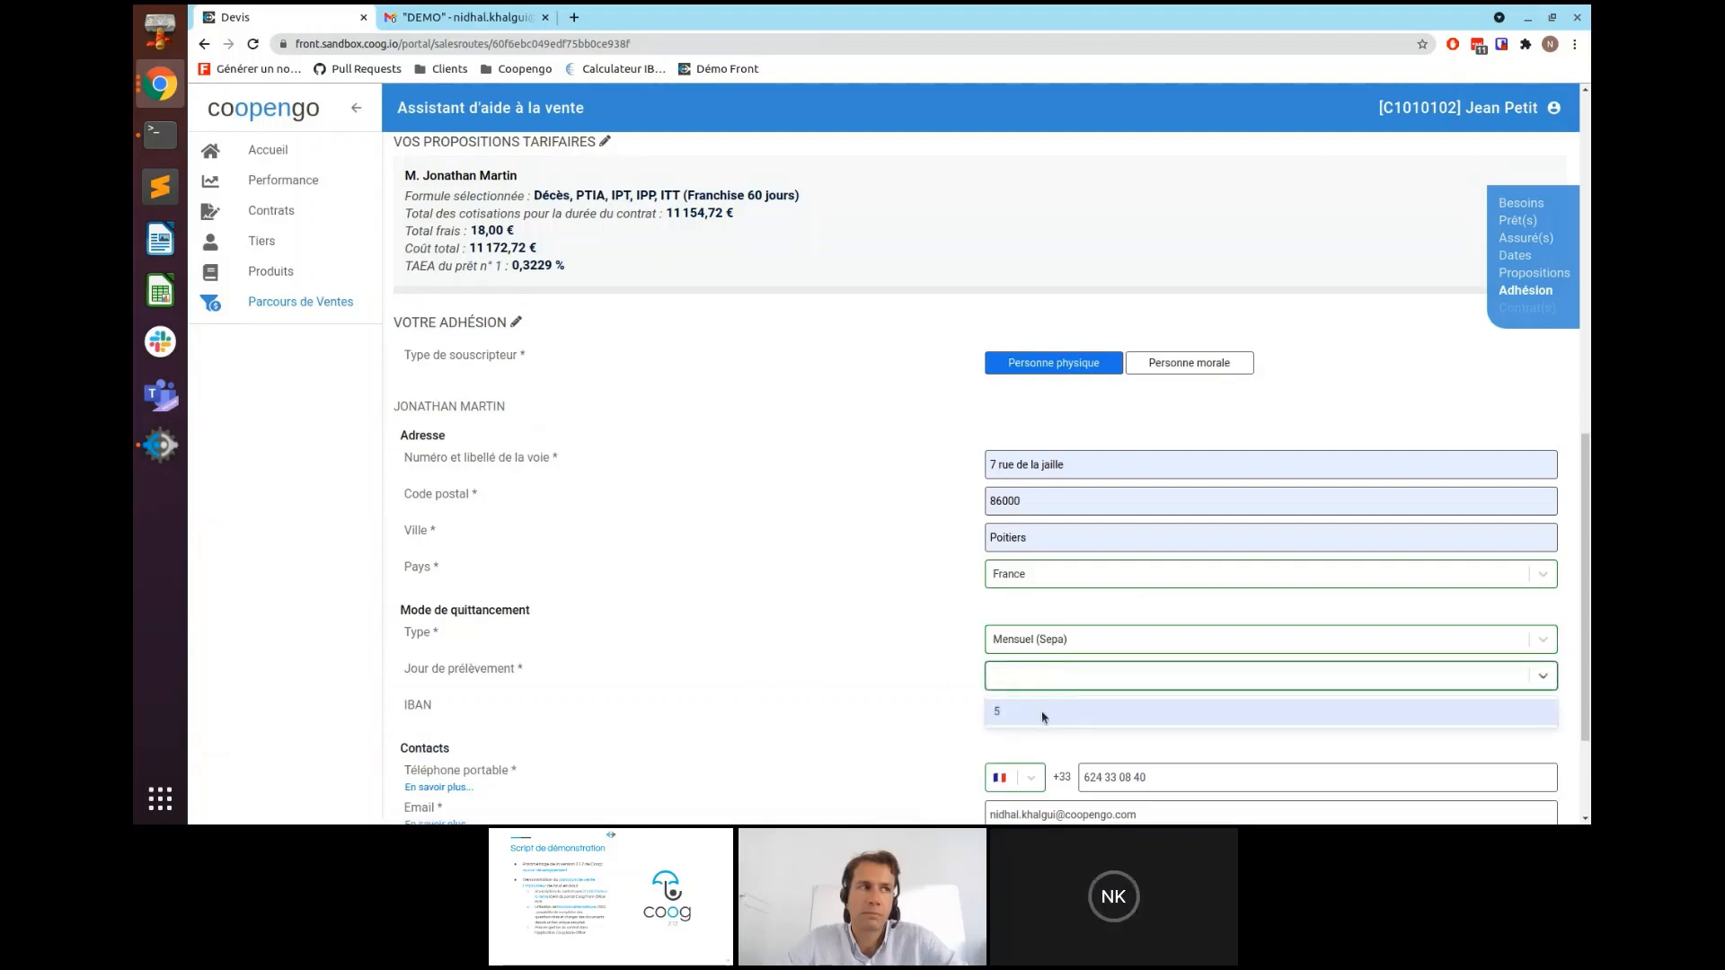
{"action": "left_click", "coordinate": [1042, 714]}
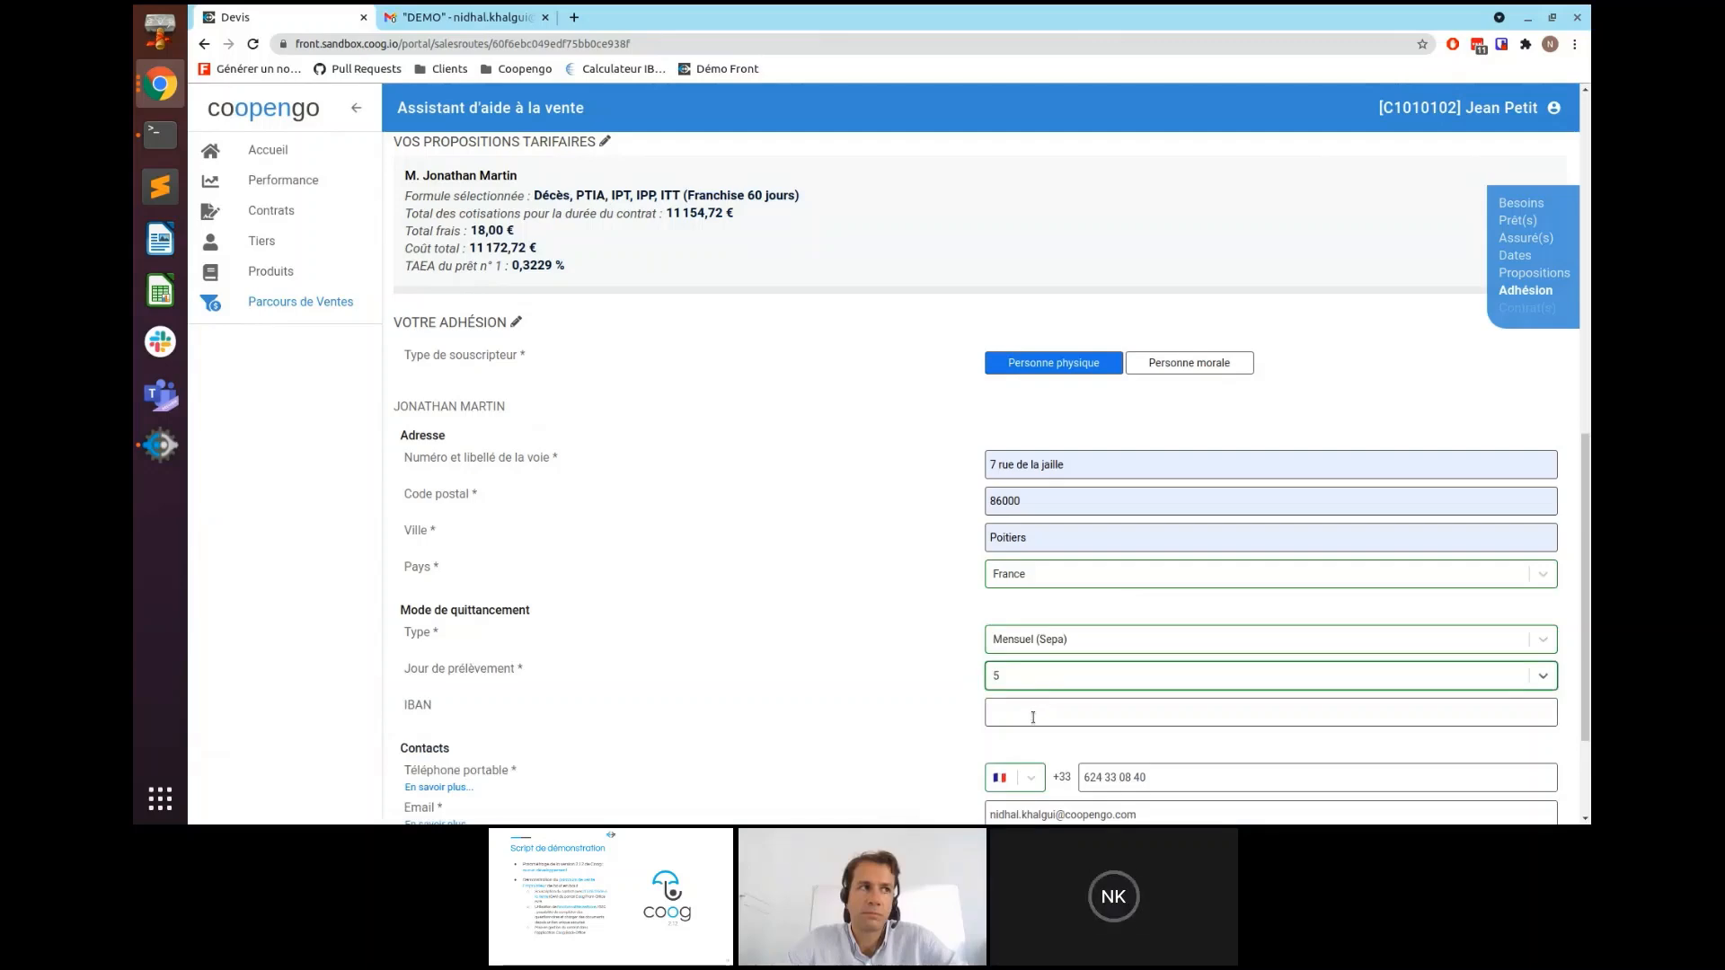
{"action": "left_click", "coordinate": [1033, 714]}
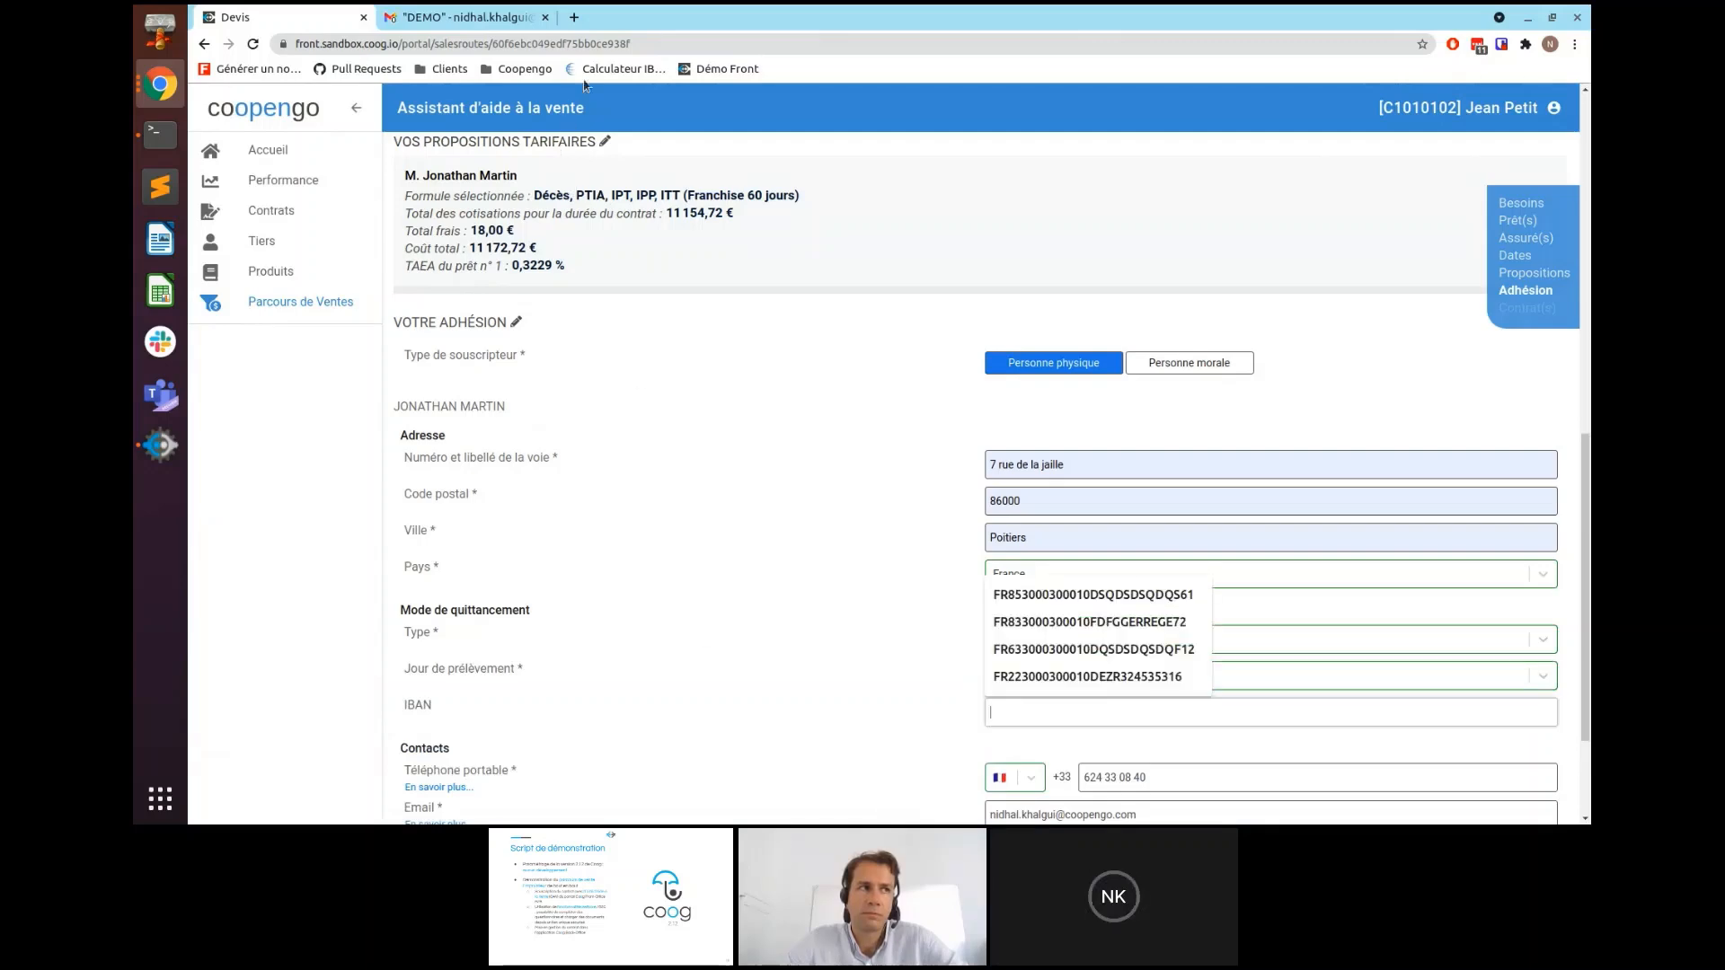
- Calculate an IBAN on IBAN.com for bank 30003, branch 00010 and the account number, then copy it
{"action": "left_click", "coordinate": [608, 72]}
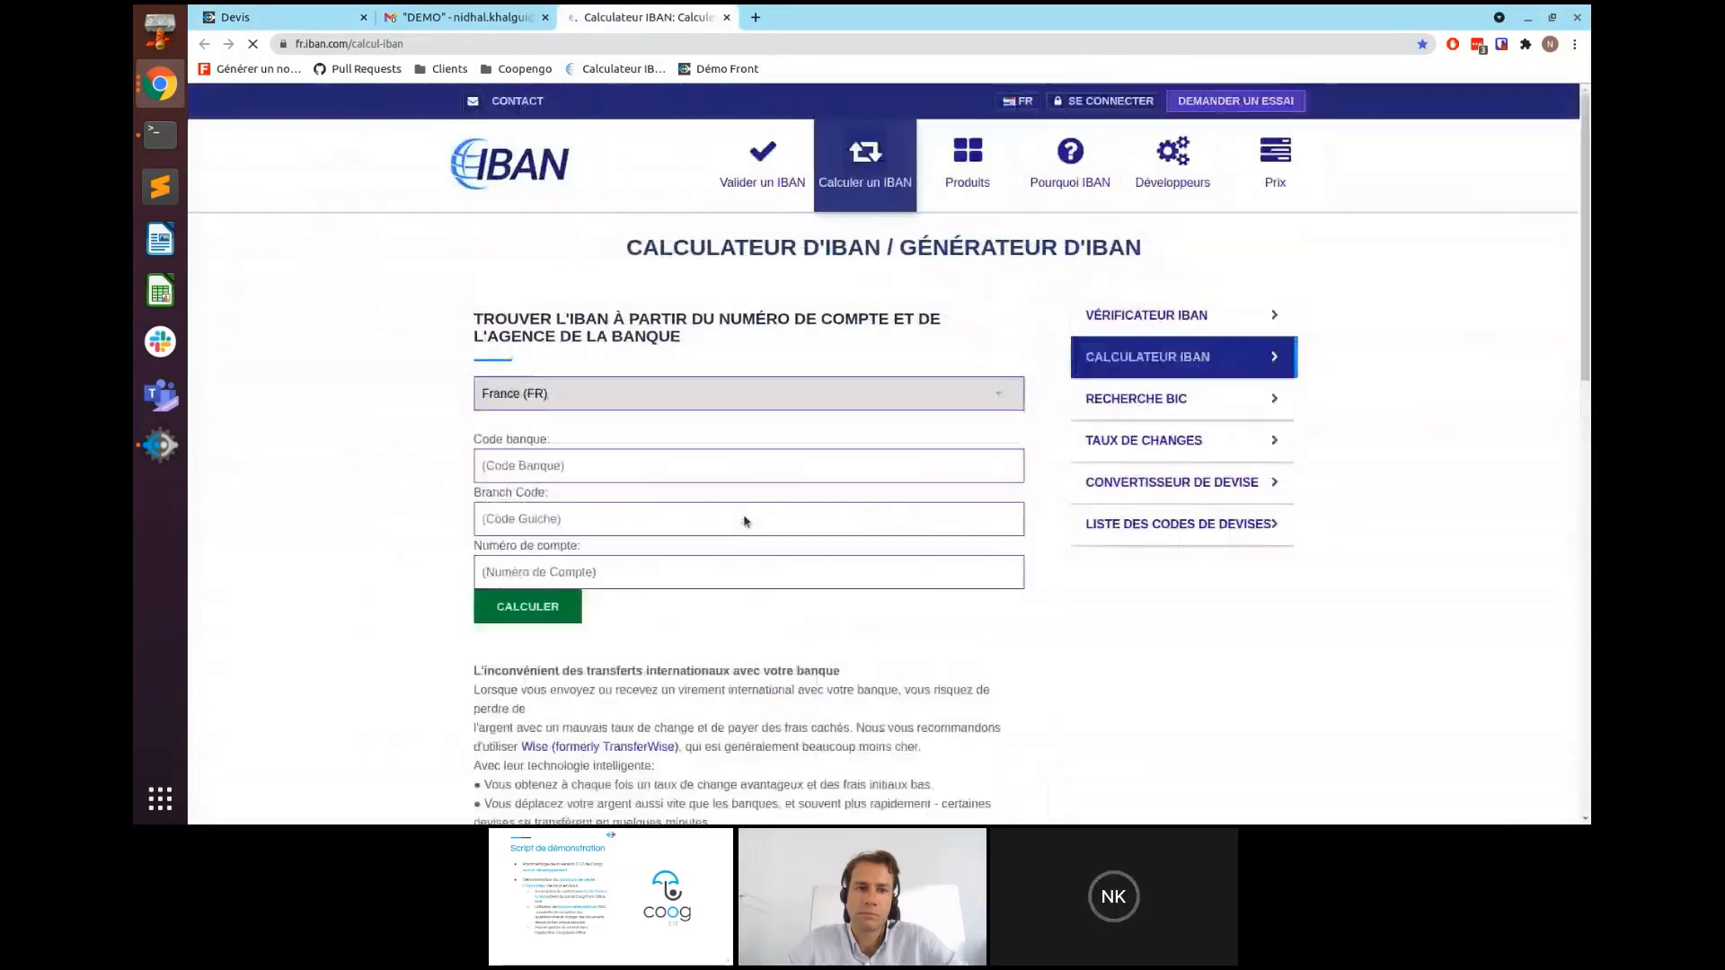
{"action": "left_click", "coordinate": [532, 468]}
{"action": "left_click", "coordinate": [517, 503]}
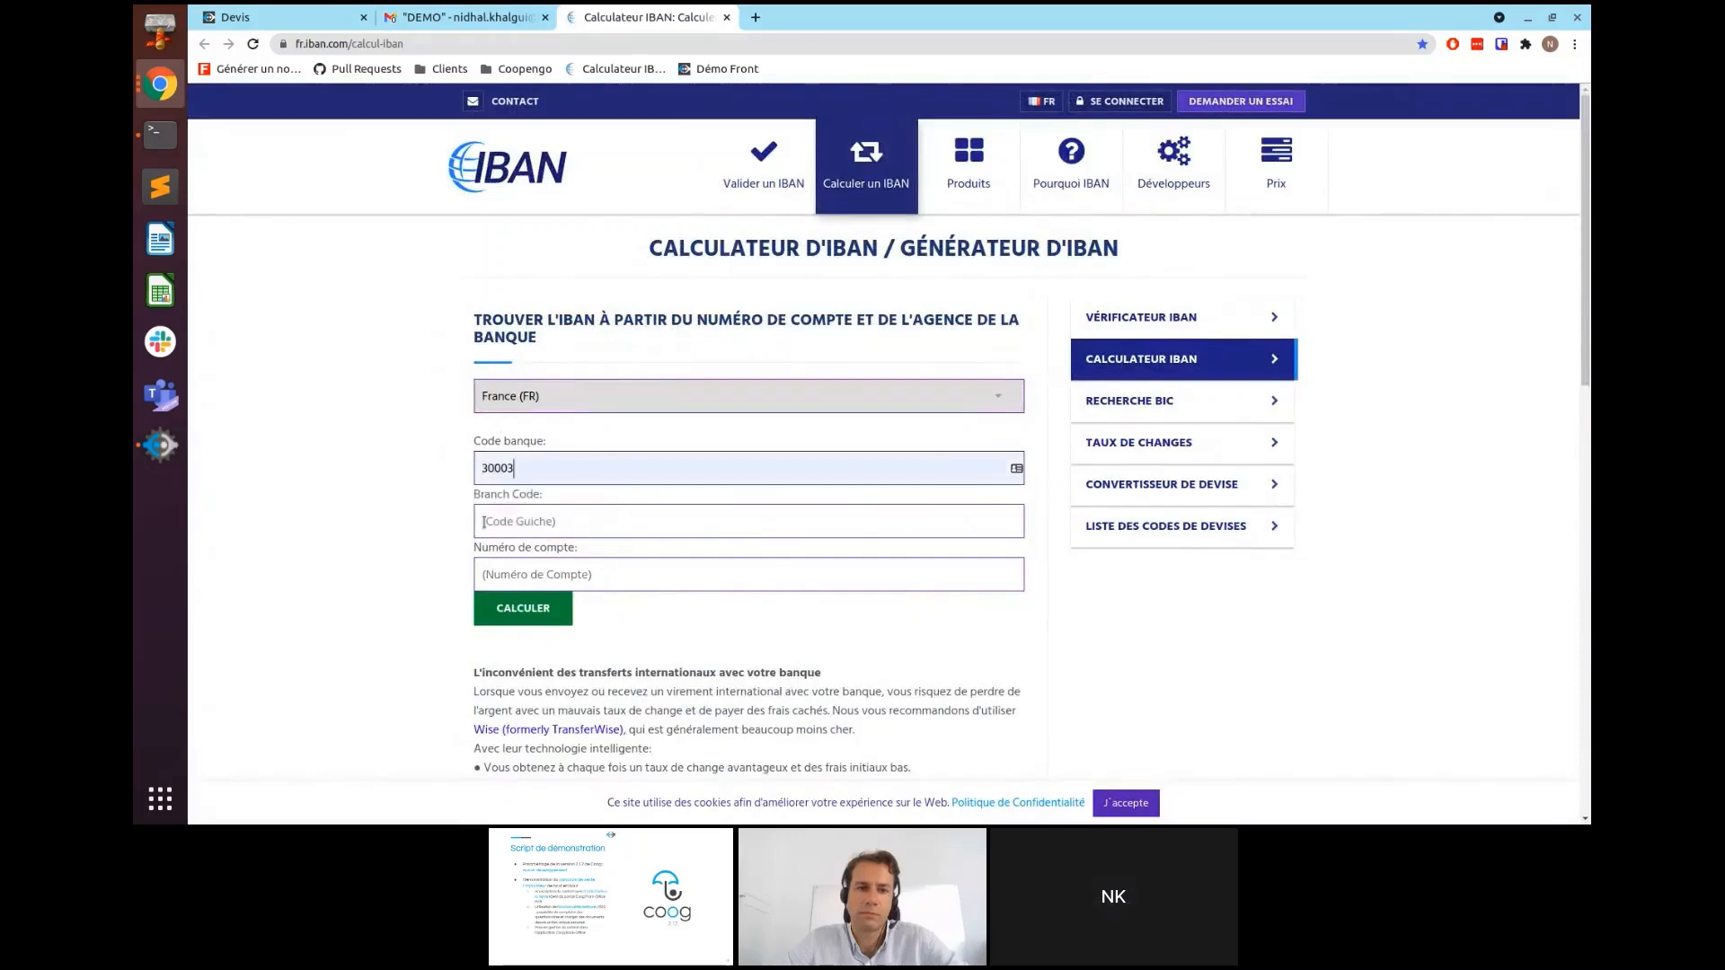
{"action": "left_click", "coordinate": [530, 522]}
{"action": "left_click", "coordinate": [530, 560]}
{"action": "left_click", "coordinate": [517, 573]}
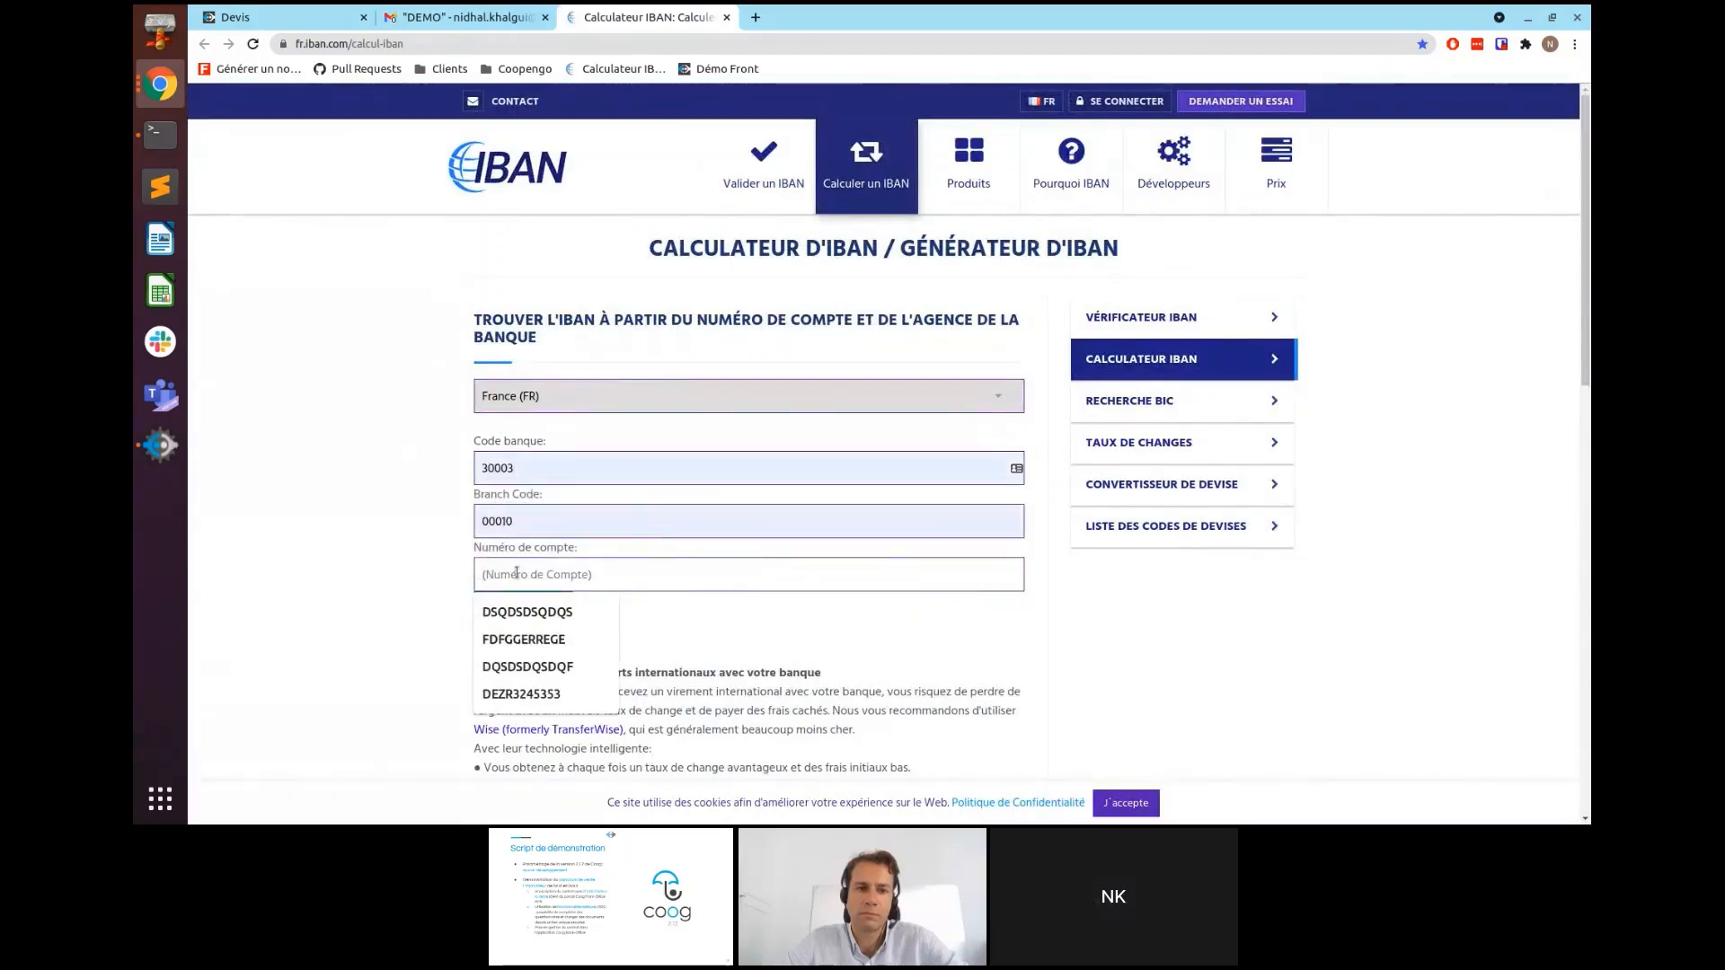
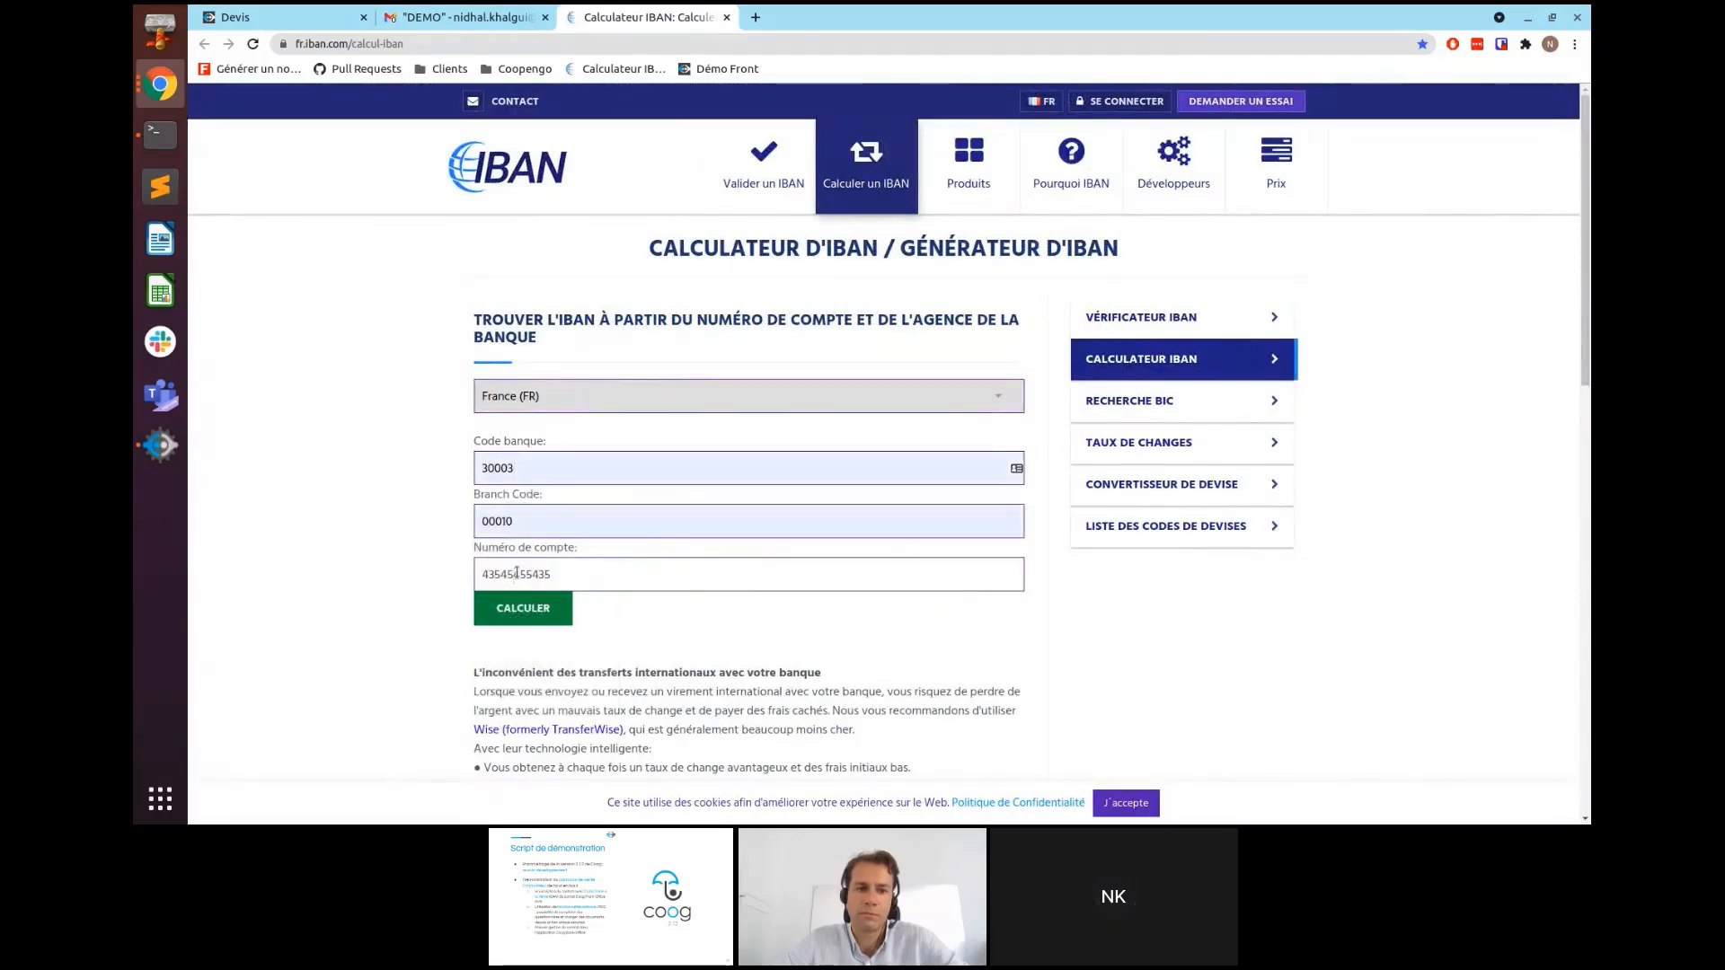
{"action": "left_click", "coordinate": [516, 608]}
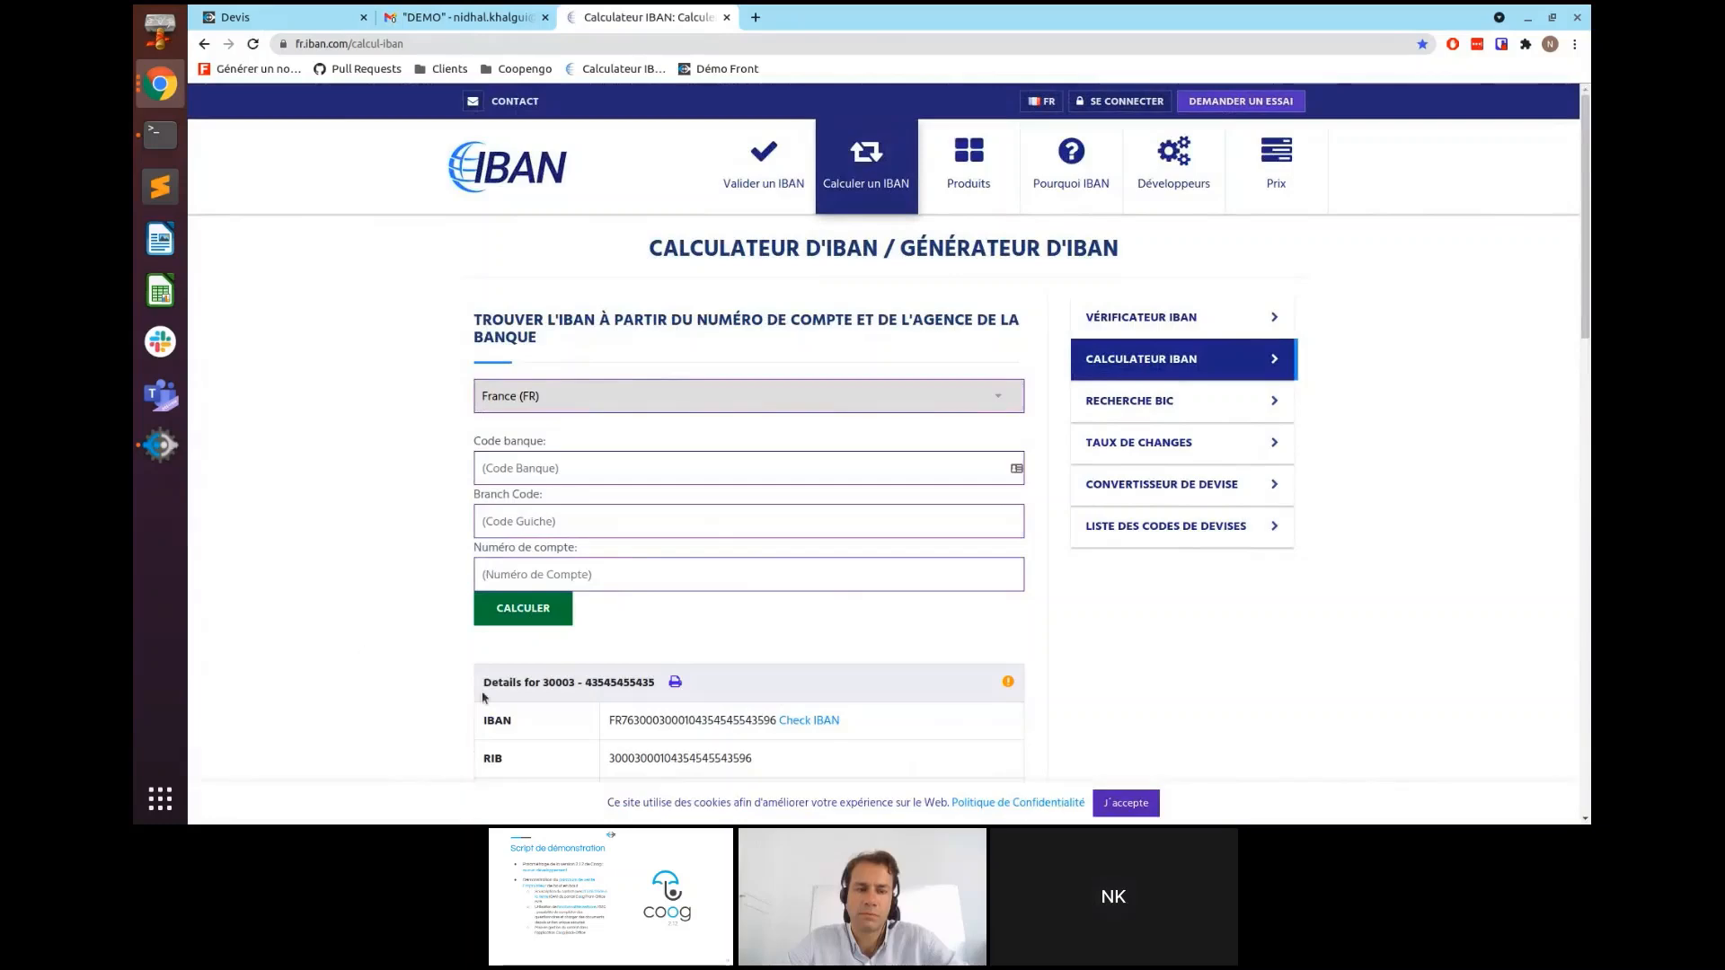
{"action": "double_click", "coordinate": [660, 720]}
{"action": "key", "text": "ctrl+c"}
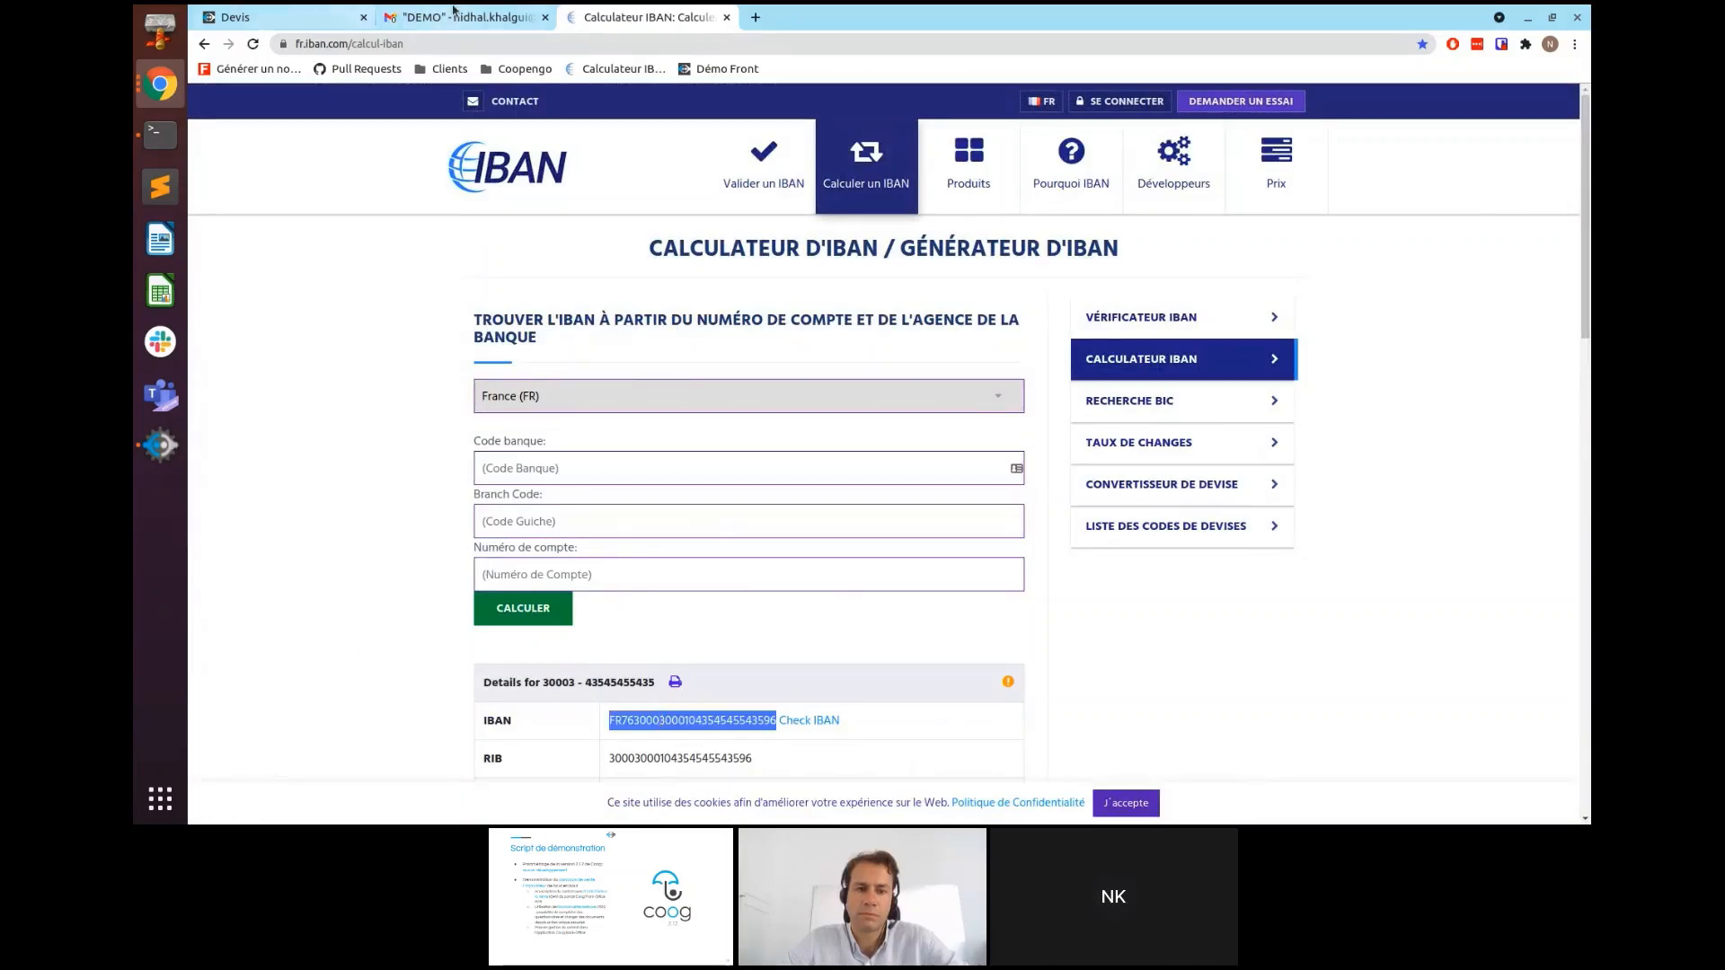
{"action": "left_click", "coordinate": [269, 17]}
- Paste the calculated IBAN into the membership form and submit it to reach Contrat(s)
{"action": "left_click", "coordinate": [1006, 709]}
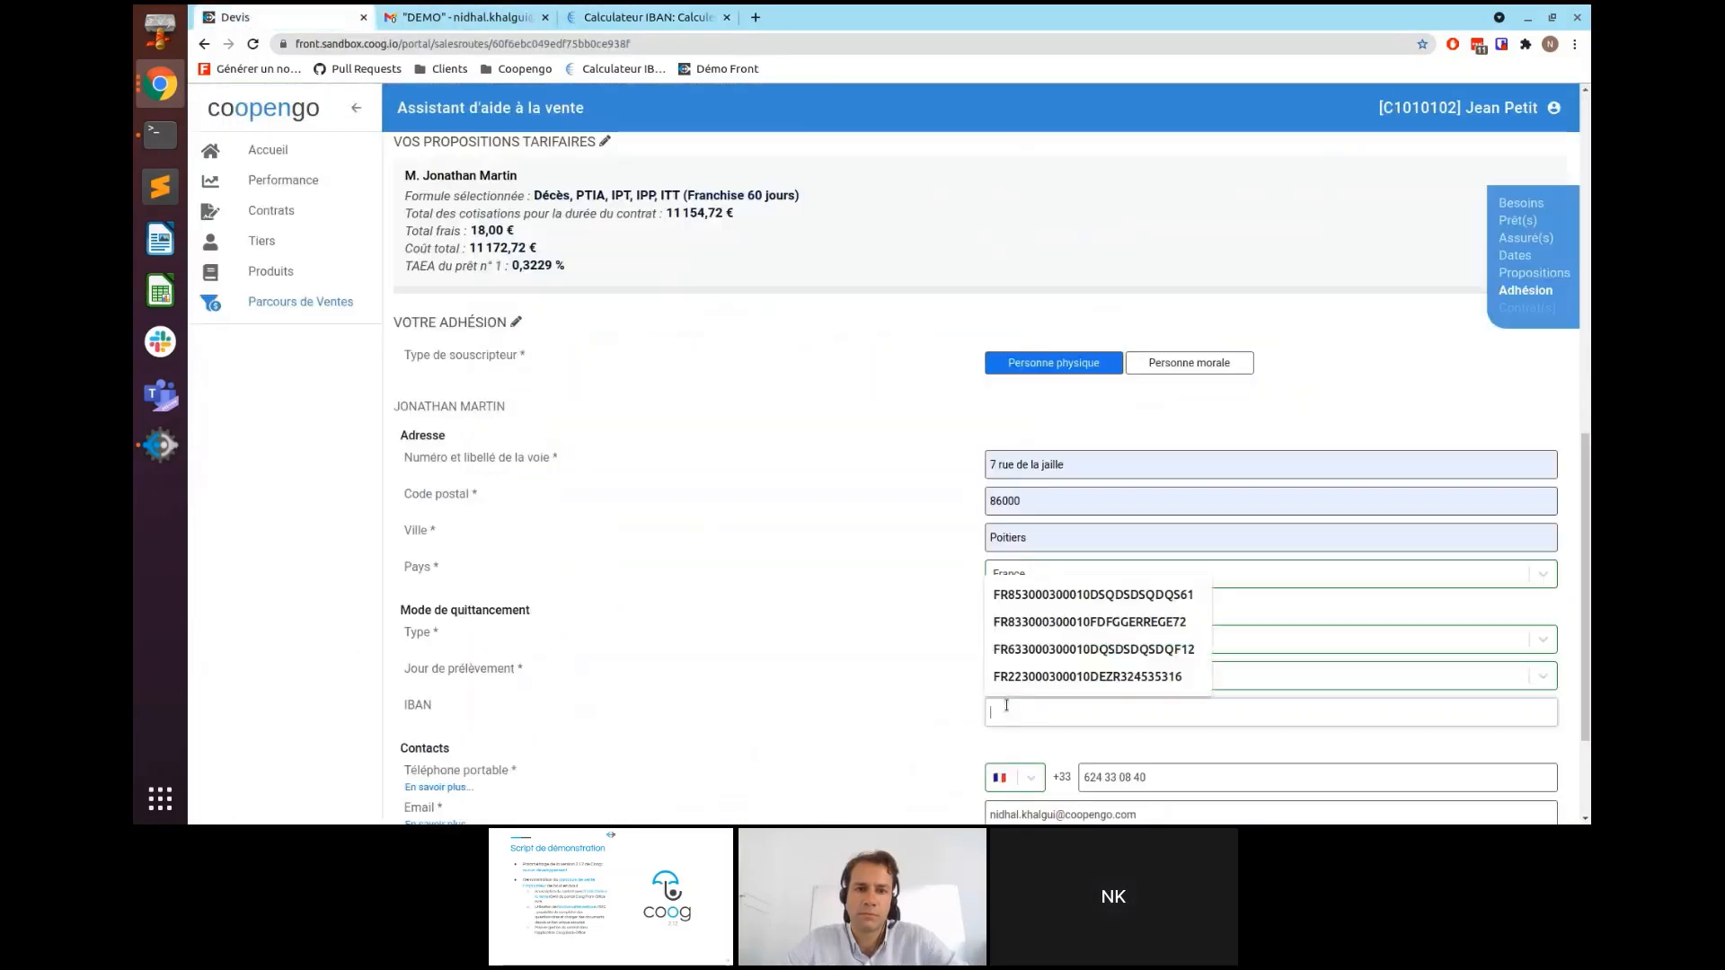
{"action": "key", "text": "ctrl+v"}
{"action": "scroll", "coordinate": [763, 656], "scroll_direction": "down", "scroll_amount": 2}
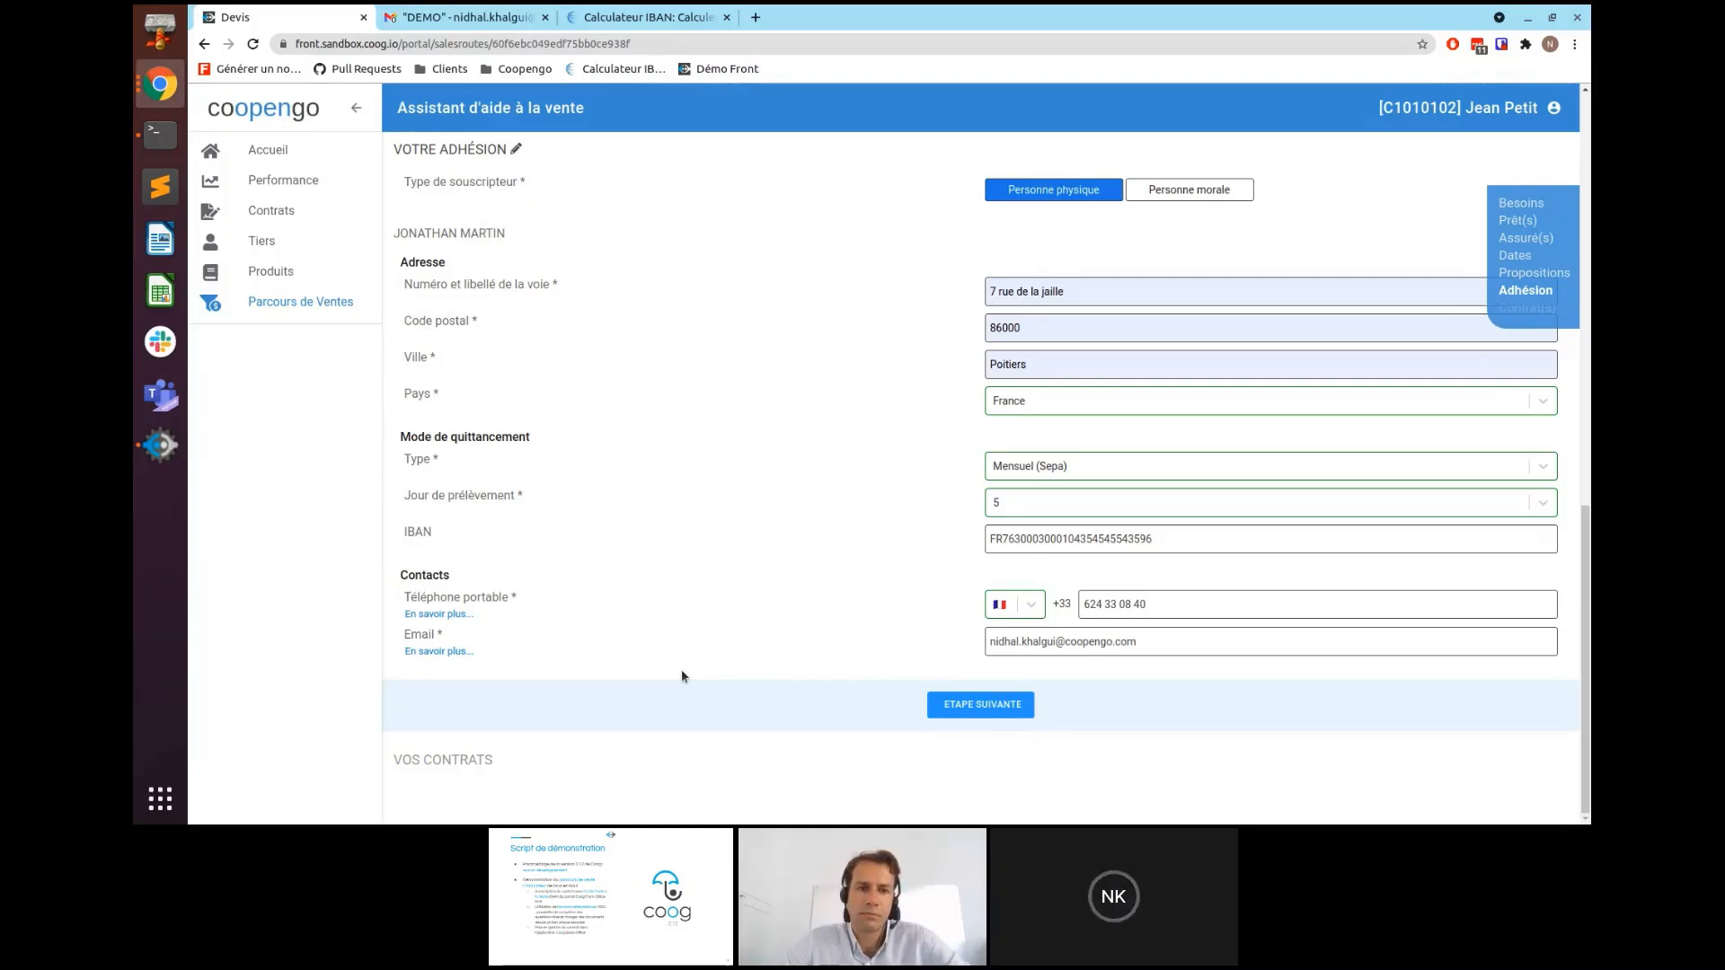
{"action": "left_click", "coordinate": [1009, 708]}
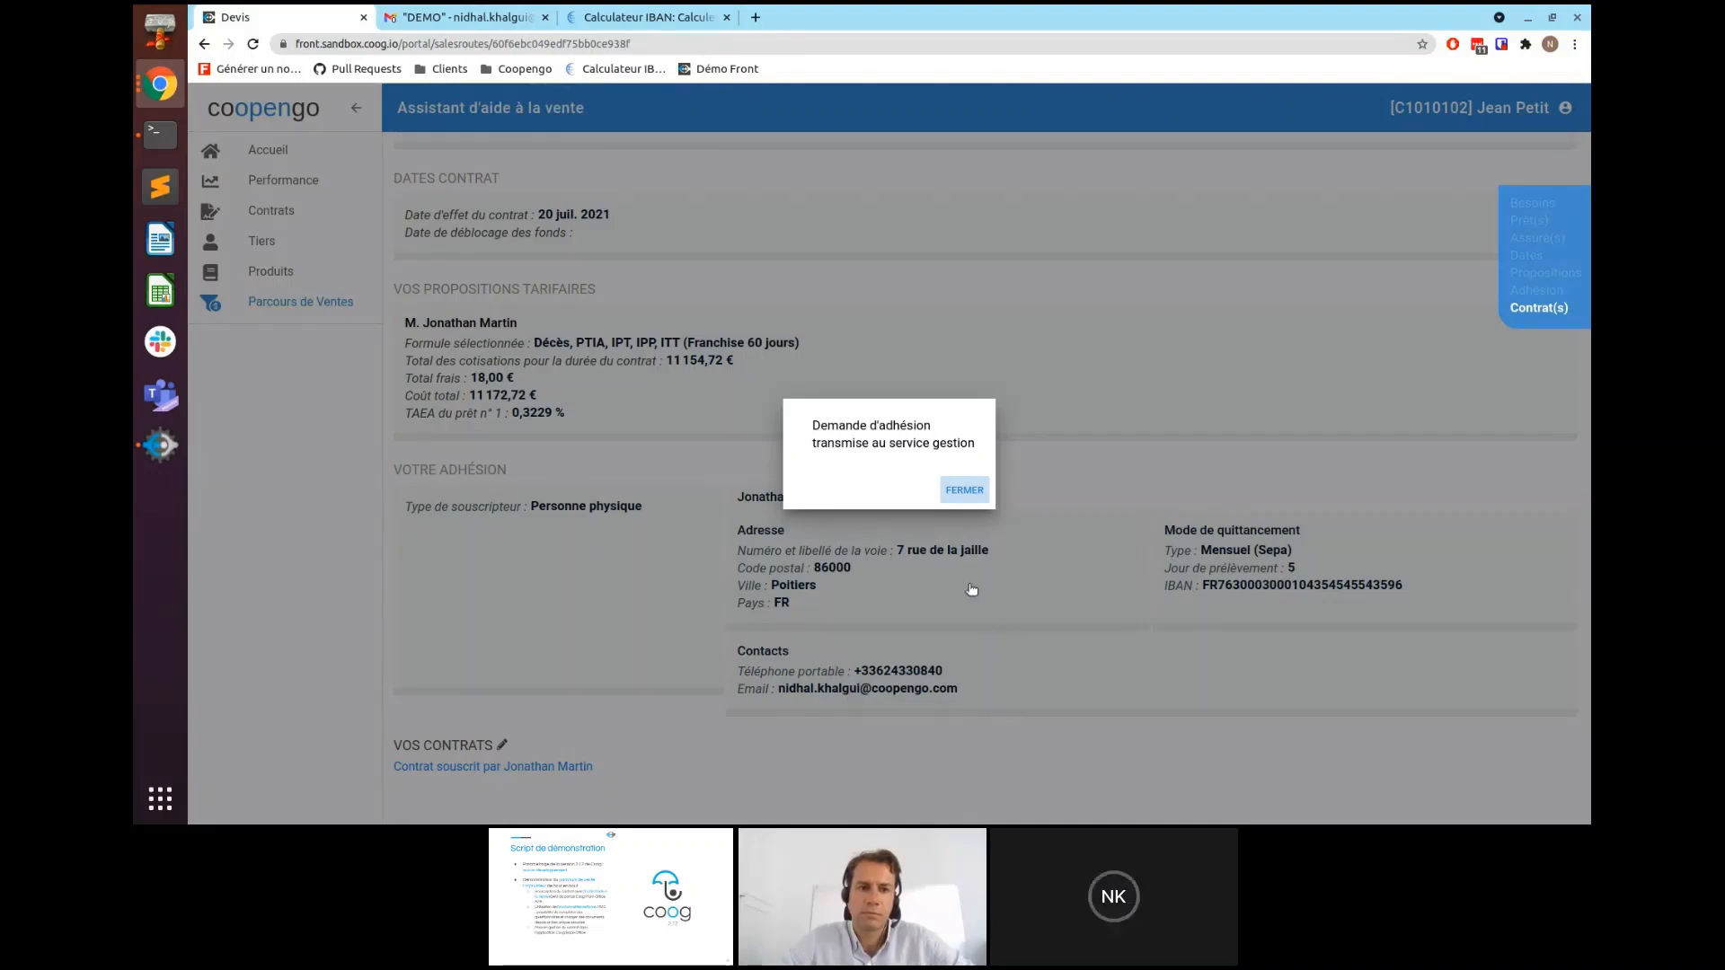
{"action": "left_click", "coordinate": [965, 490]}
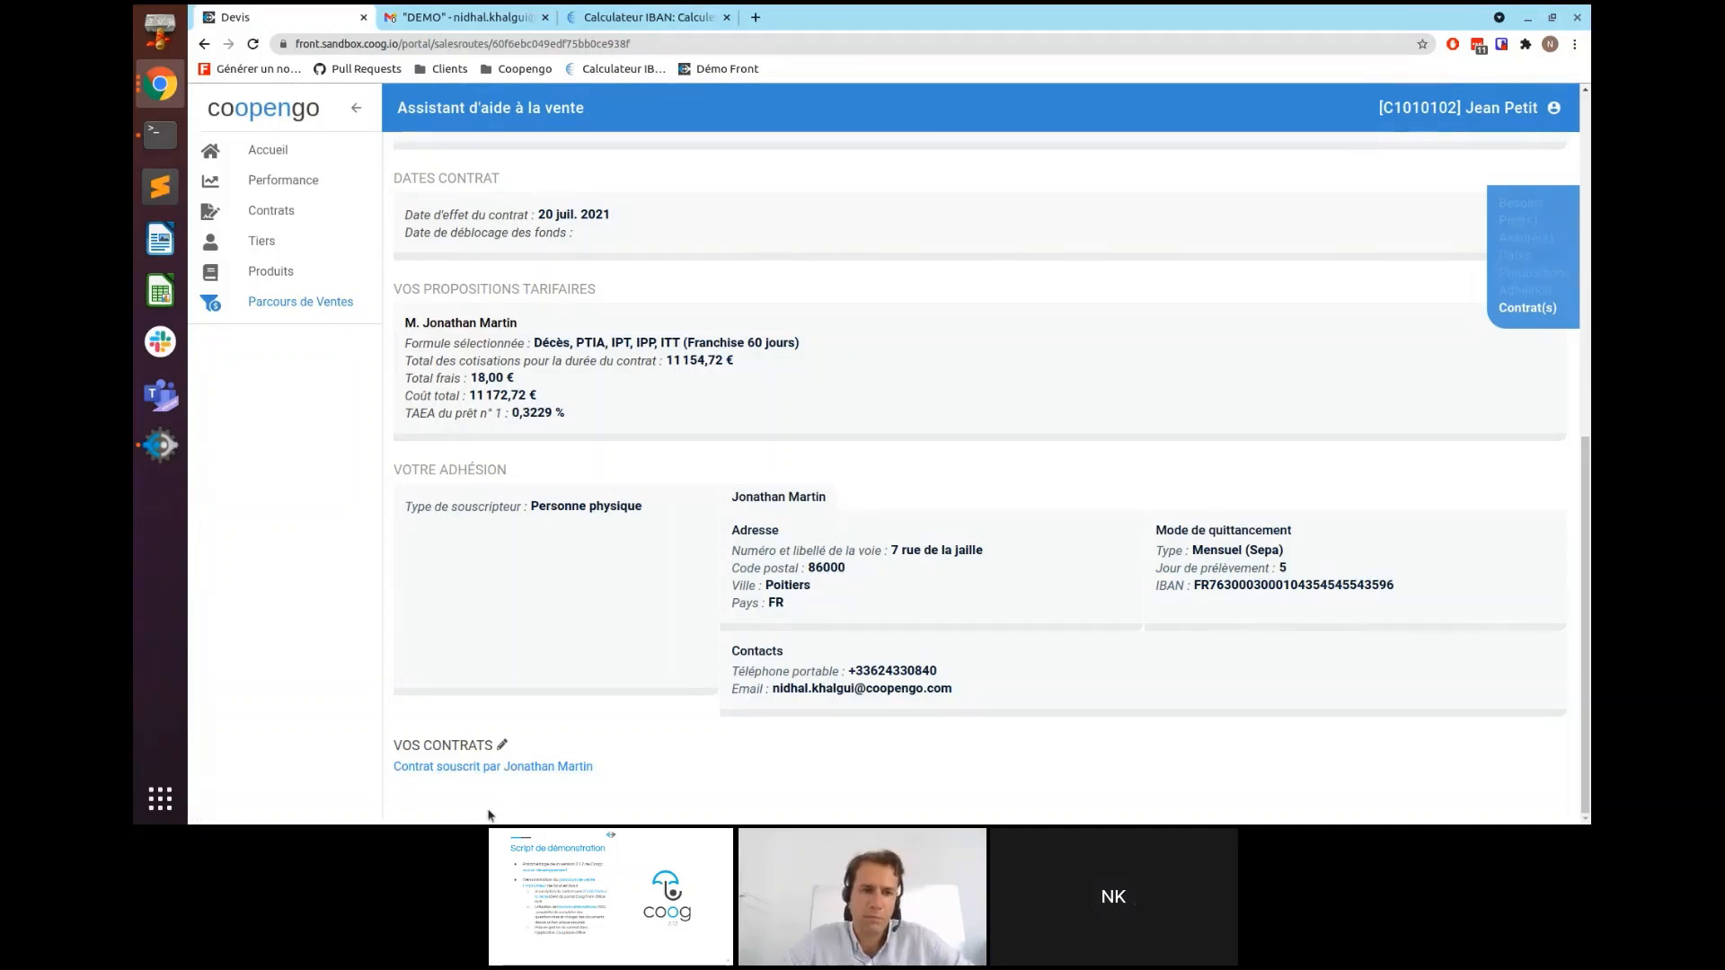
{"action": "left_click", "coordinate": [527, 768]}
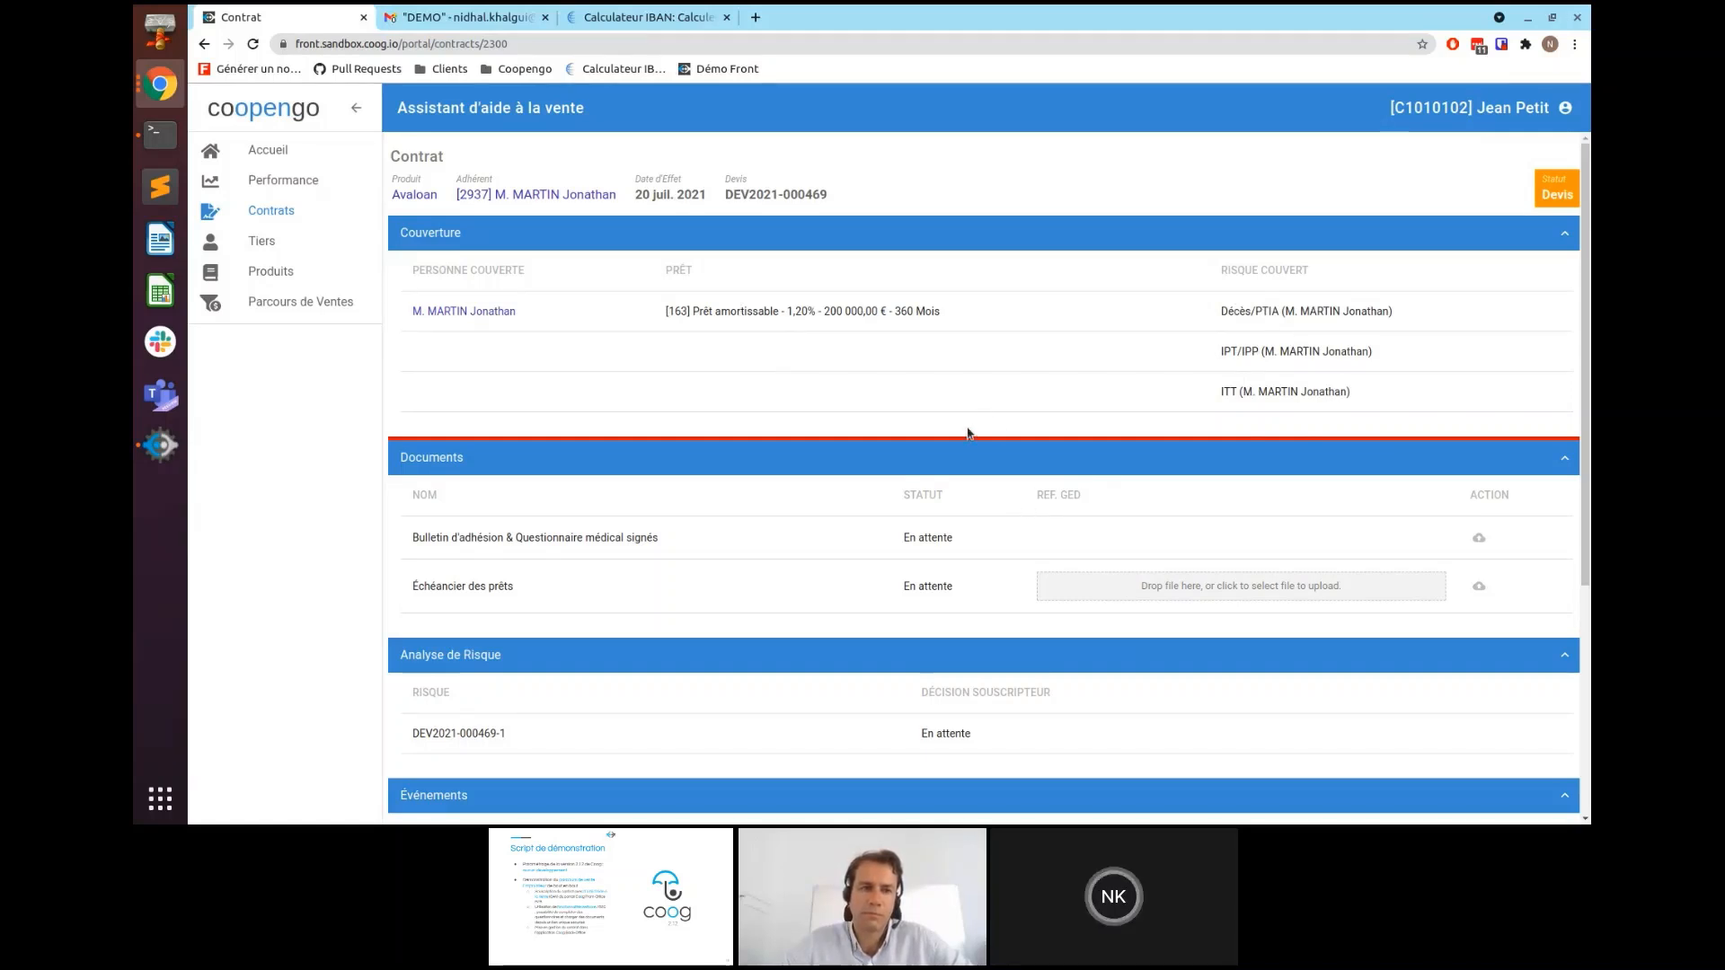
{"action": "scroll", "coordinate": [842, 318], "scroll_direction": "down", "scroll_amount": 2}
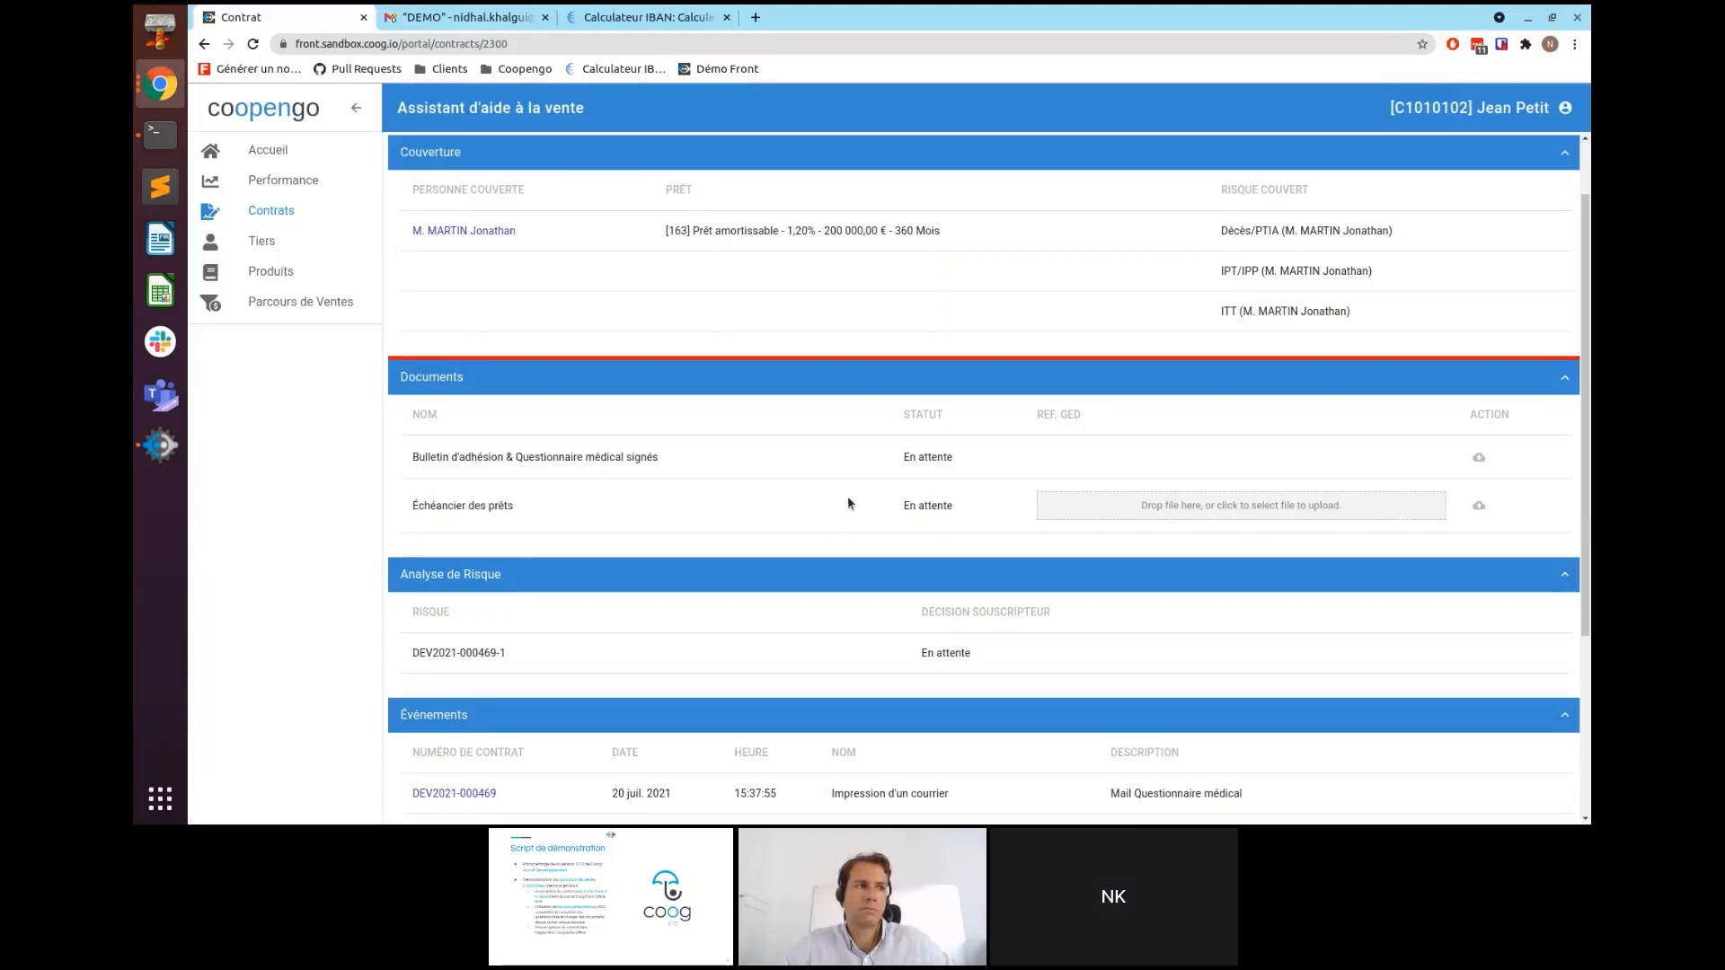
{"action": "scroll", "coordinate": [832, 519], "scroll_direction": "down", "scroll_amount": 3}
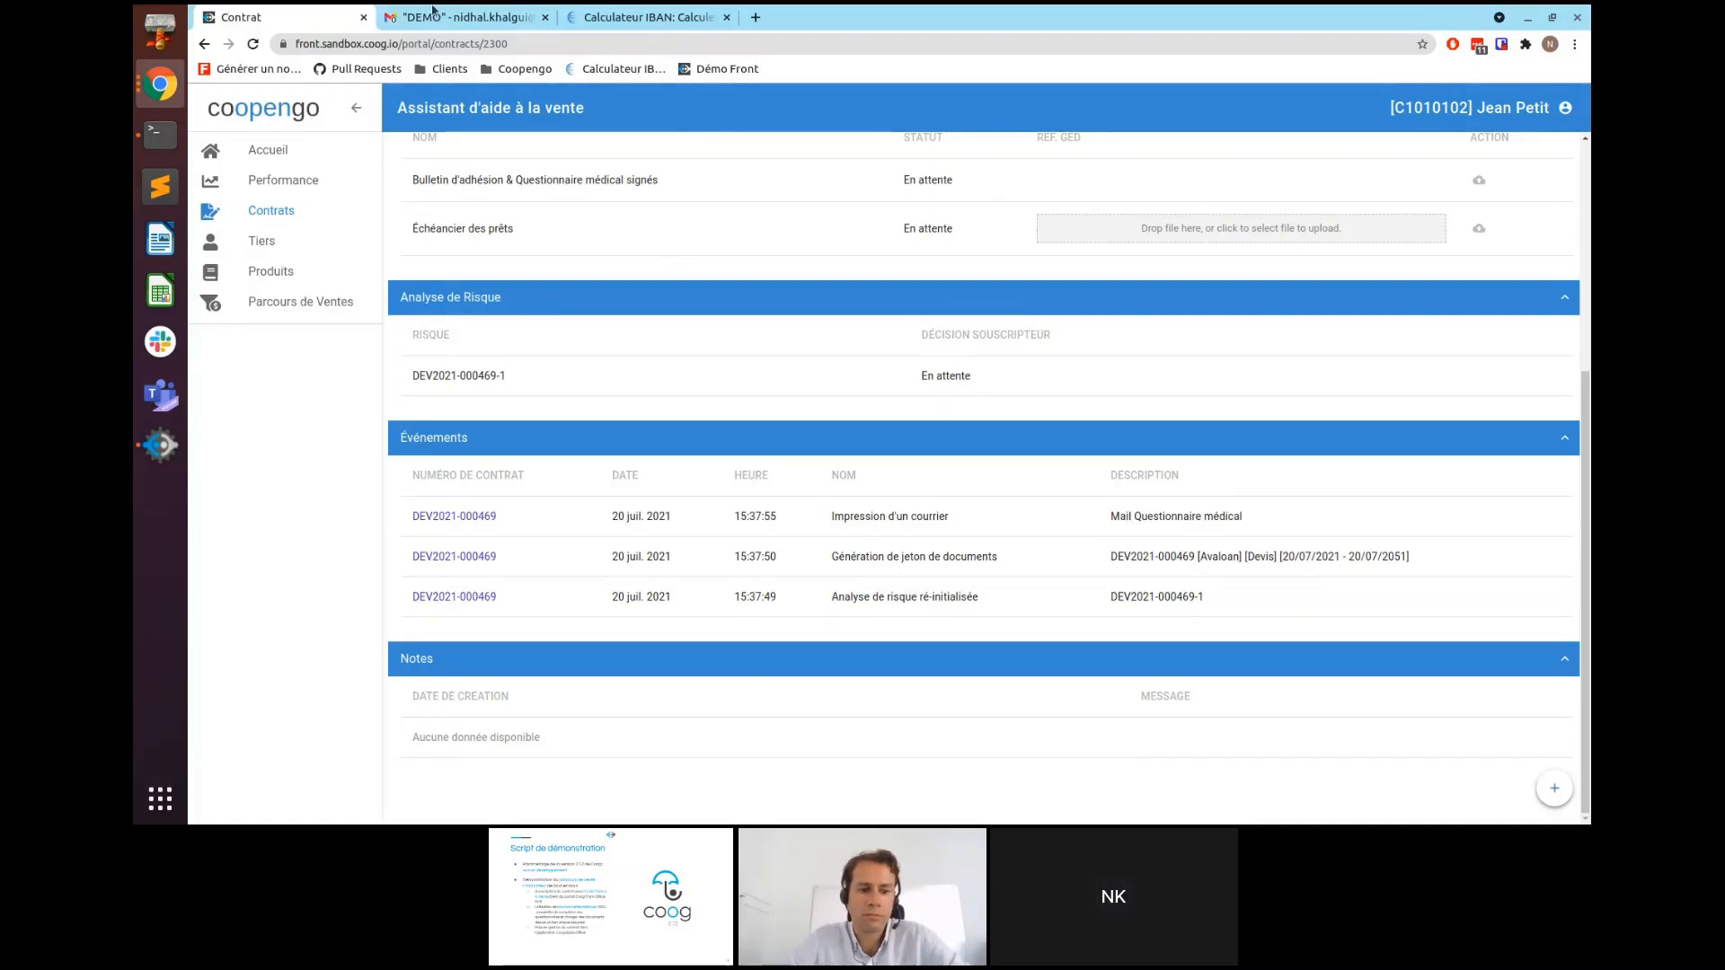
- Refresh the Gmail DEMO label and open the Avaloan medical questionnaire email
{"action": "left_click", "coordinate": [512, 22]}
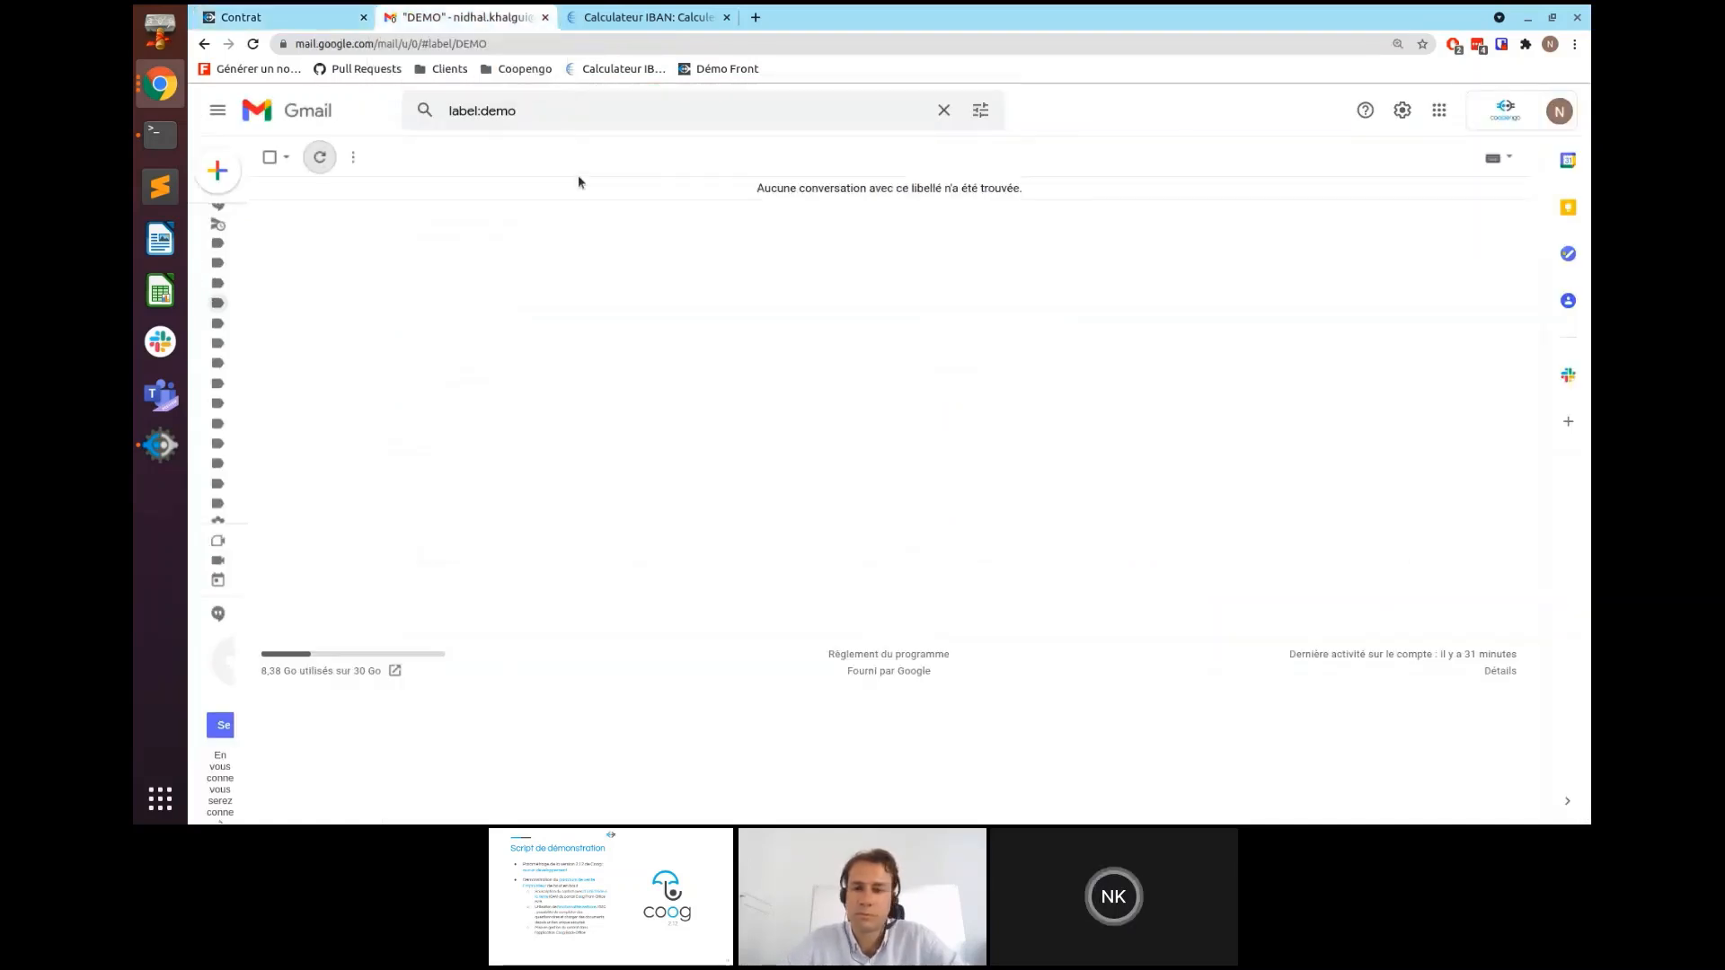
{"action": "left_click", "coordinate": [319, 160]}
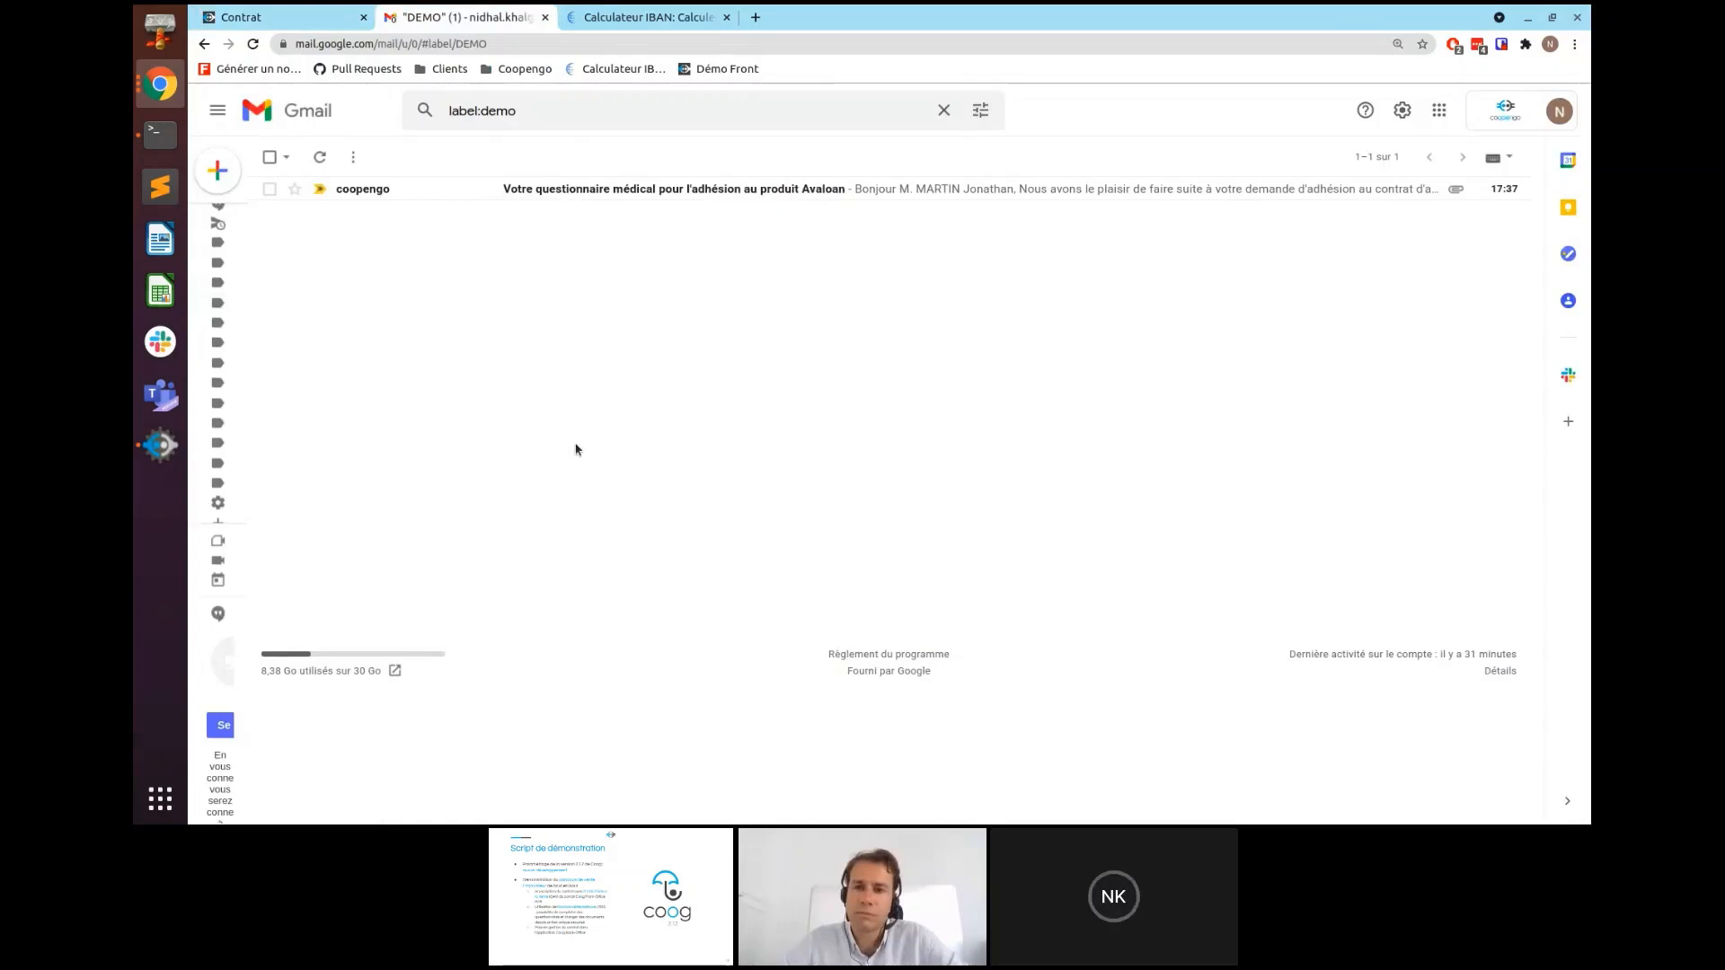
{"action": "left_click", "coordinate": [646, 190]}
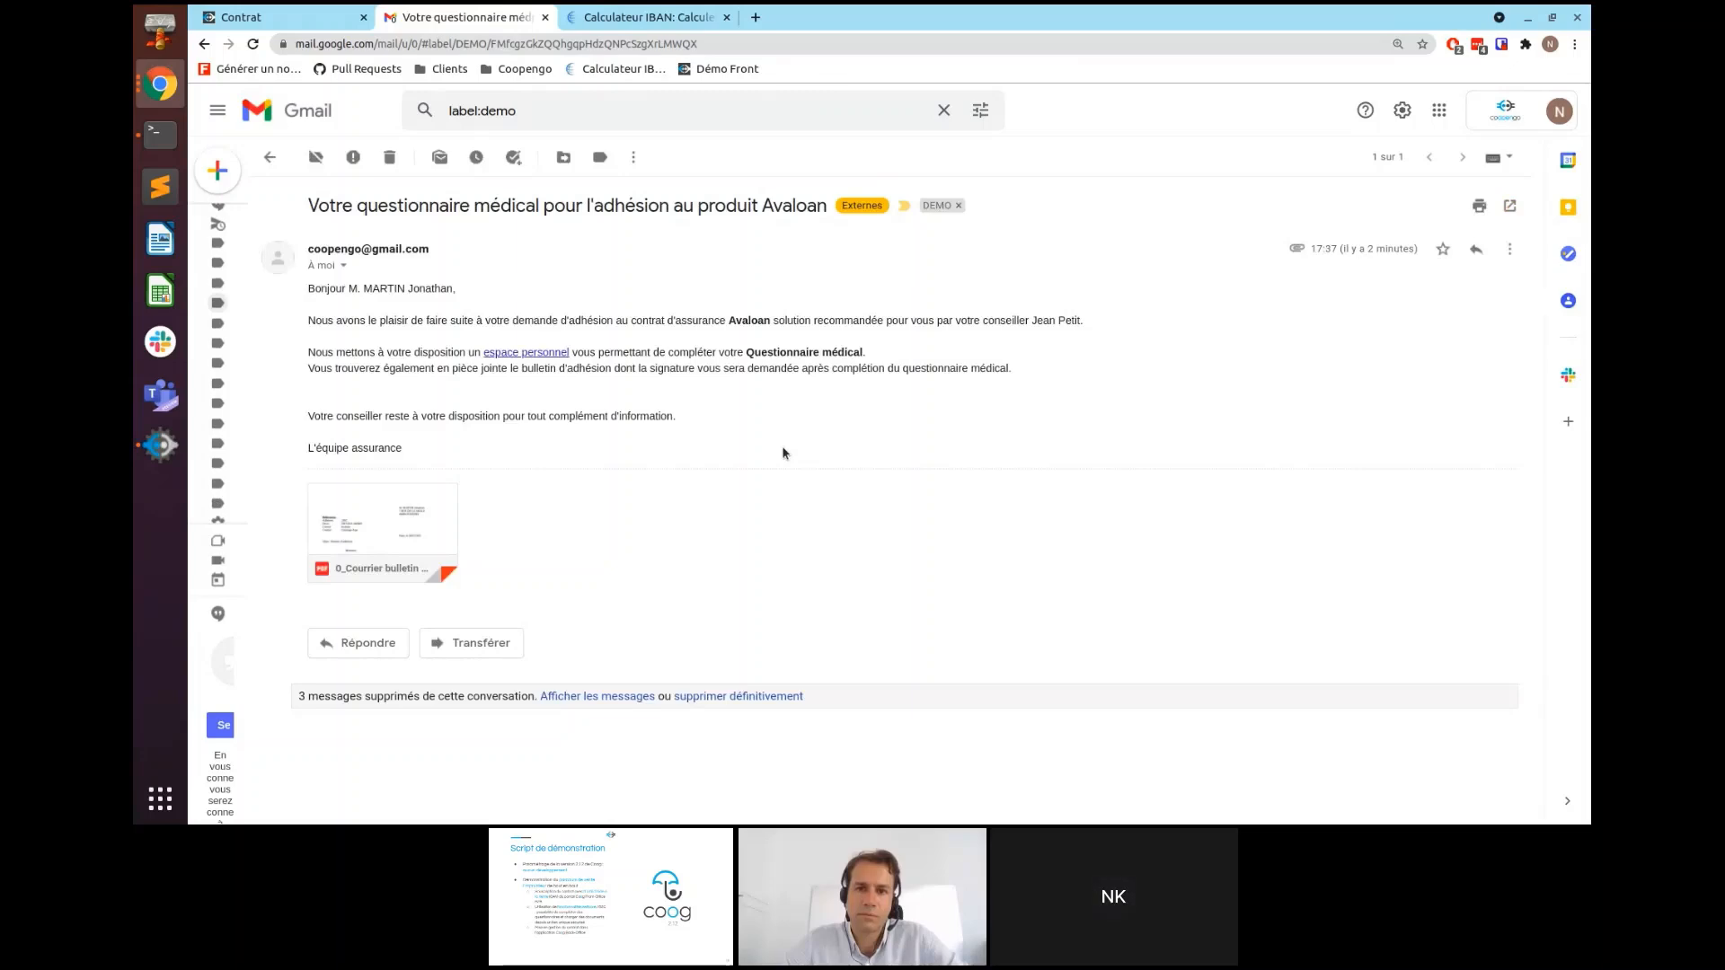
- Preview the attached membership letter PDF, then close the preview
{"action": "left_click", "coordinate": [412, 515]}
{"action": "scroll", "coordinate": [831, 511], "scroll_direction": "down", "scroll_amount": 5}
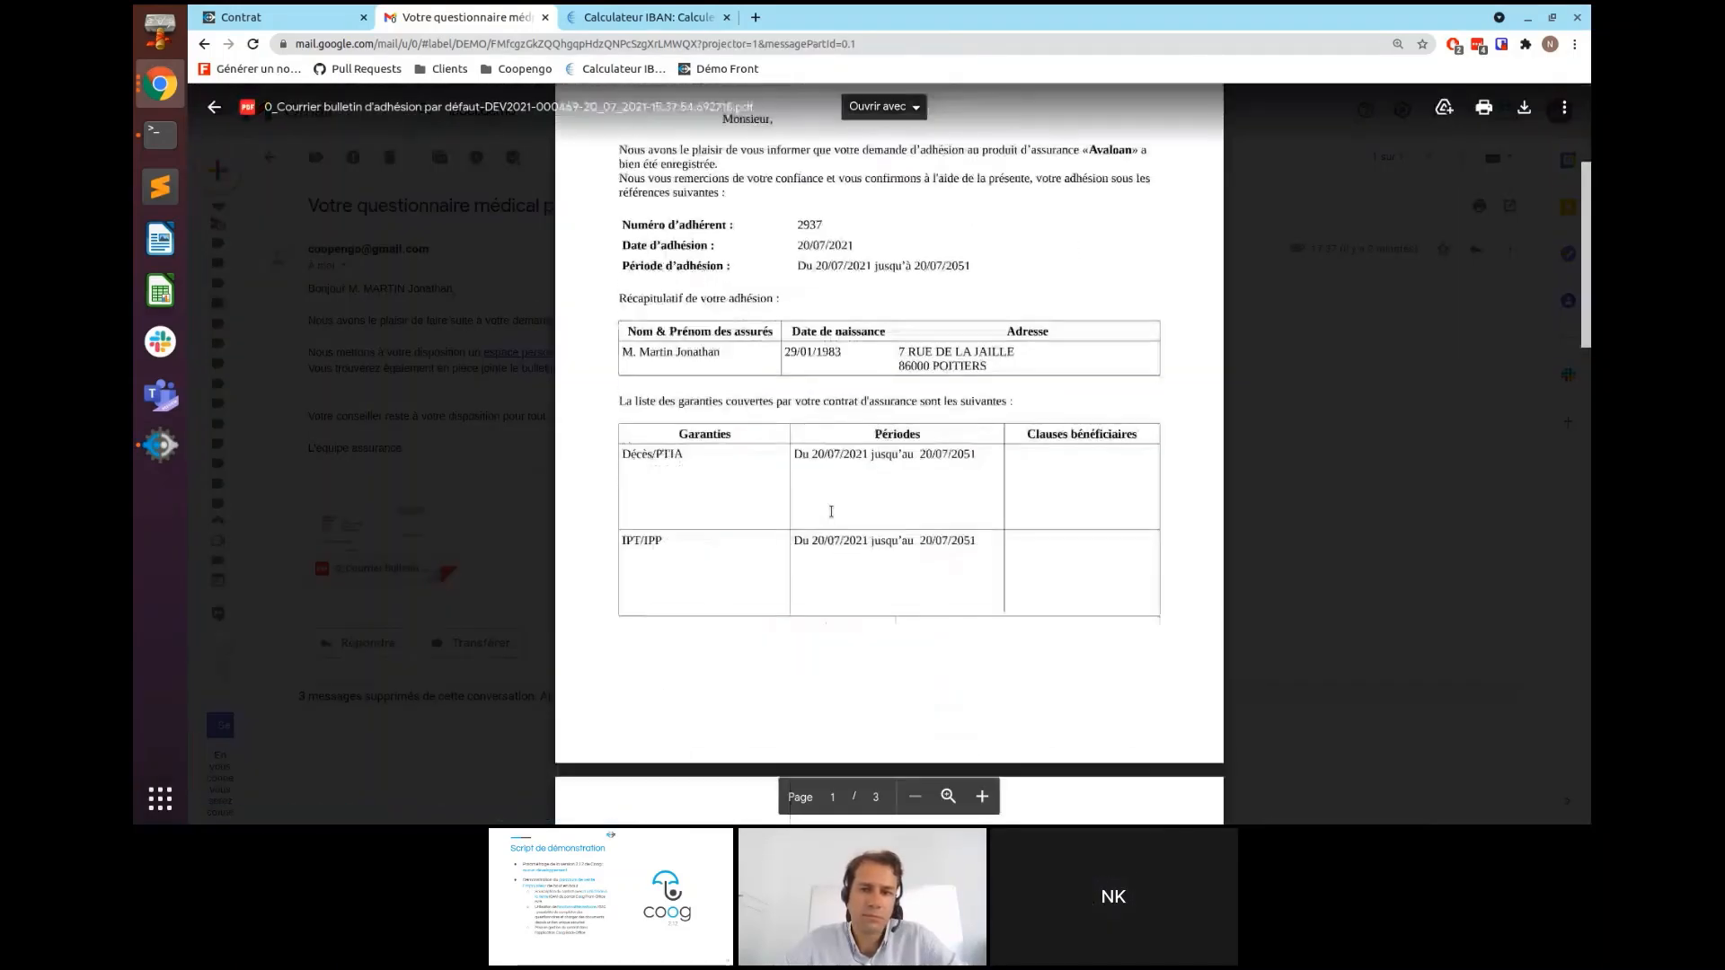
{"action": "scroll", "coordinate": [831, 511], "scroll_direction": "down", "scroll_amount": 4}
{"action": "scroll", "coordinate": [926, 679], "scroll_direction": "down", "scroll_amount": 4}
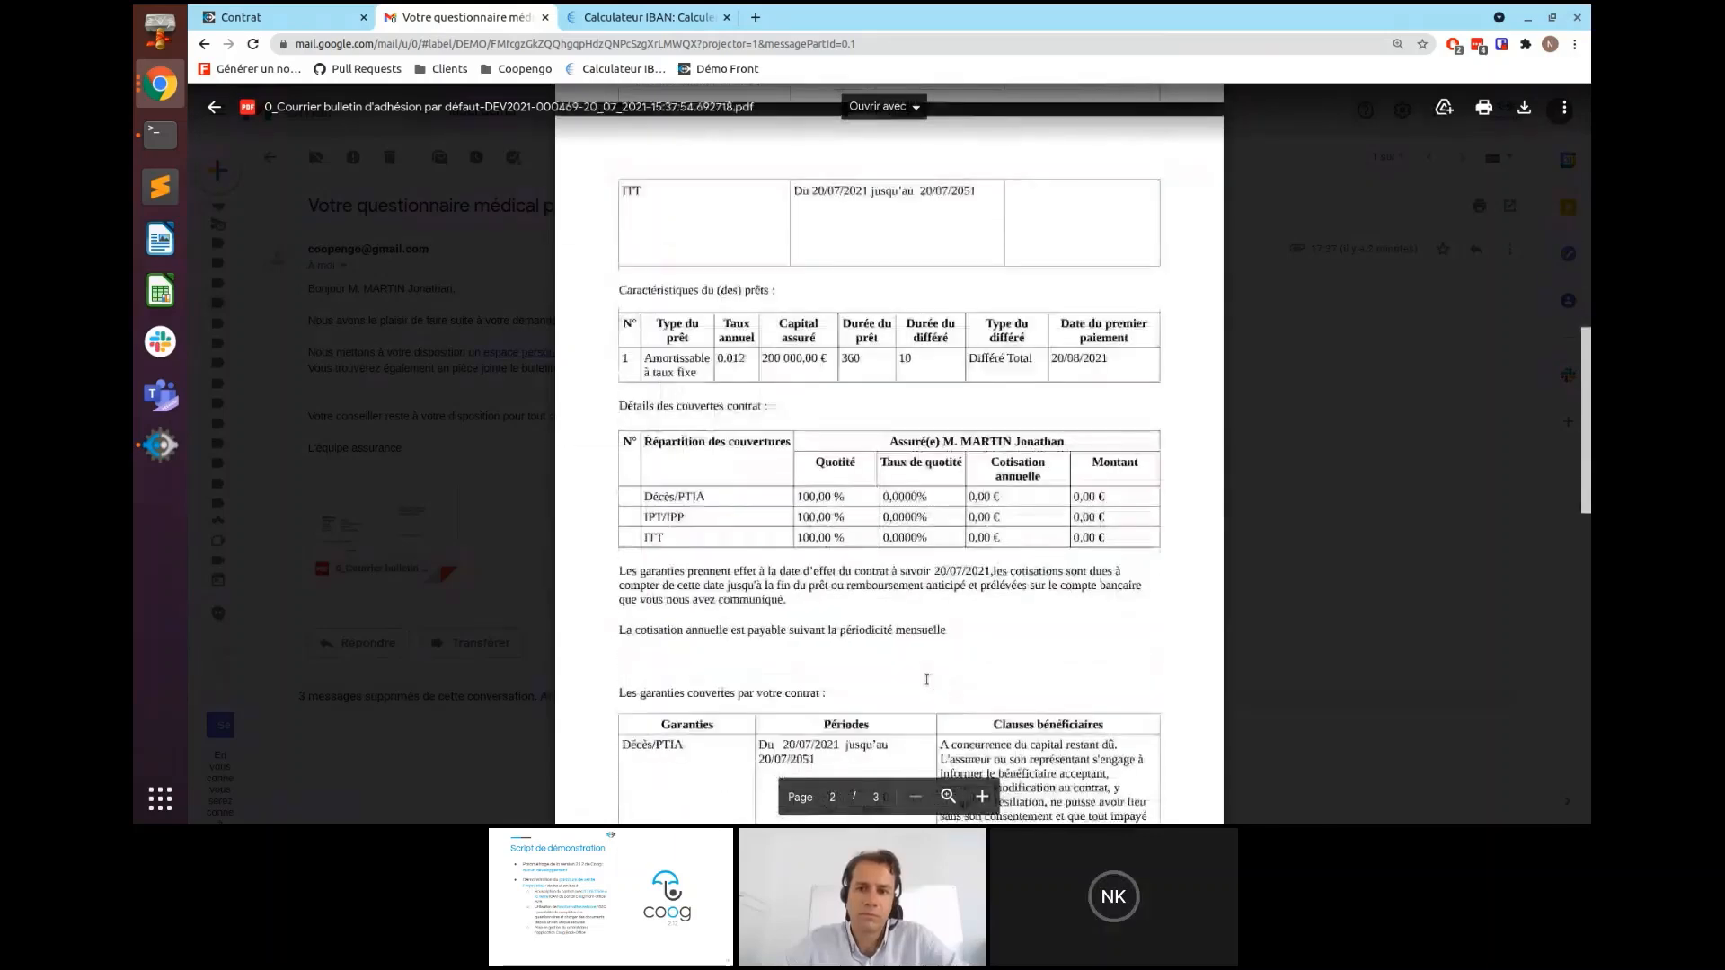
{"action": "scroll", "coordinate": [926, 680], "scroll_direction": "down", "scroll_amount": 6}
{"action": "left_click", "coordinate": [1308, 545]}
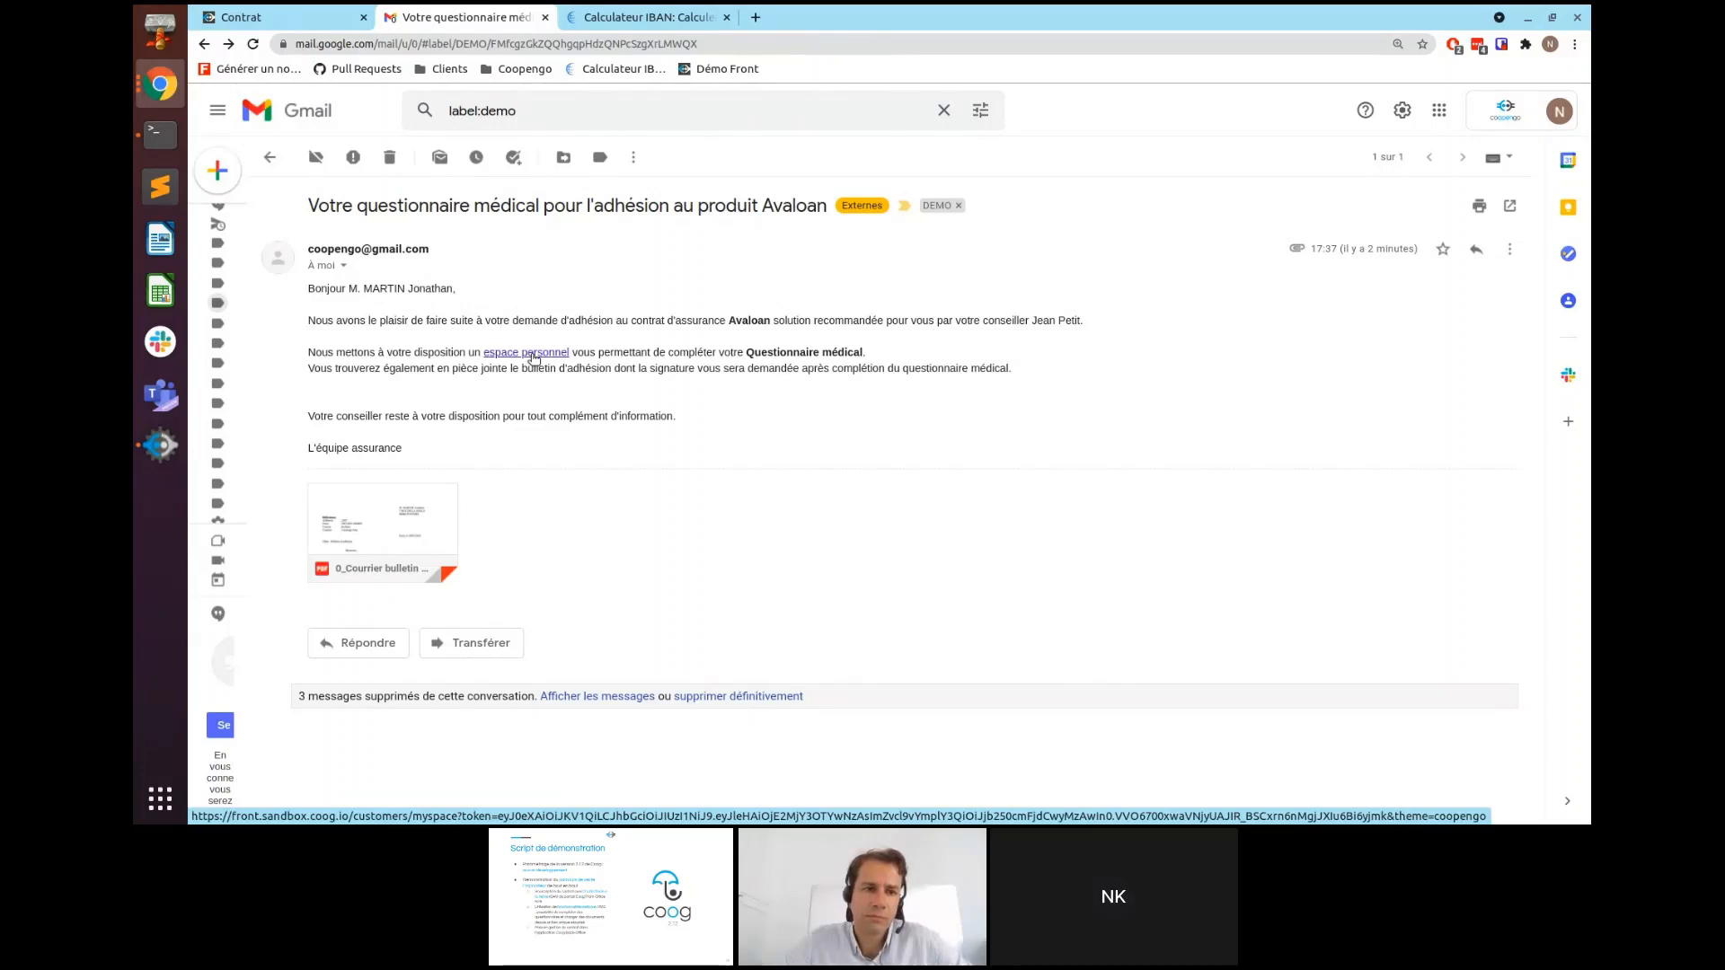
- From the email's personal space link, enter weight 80 kg and height 180 cm
{"action": "left_click", "coordinate": [533, 356]}
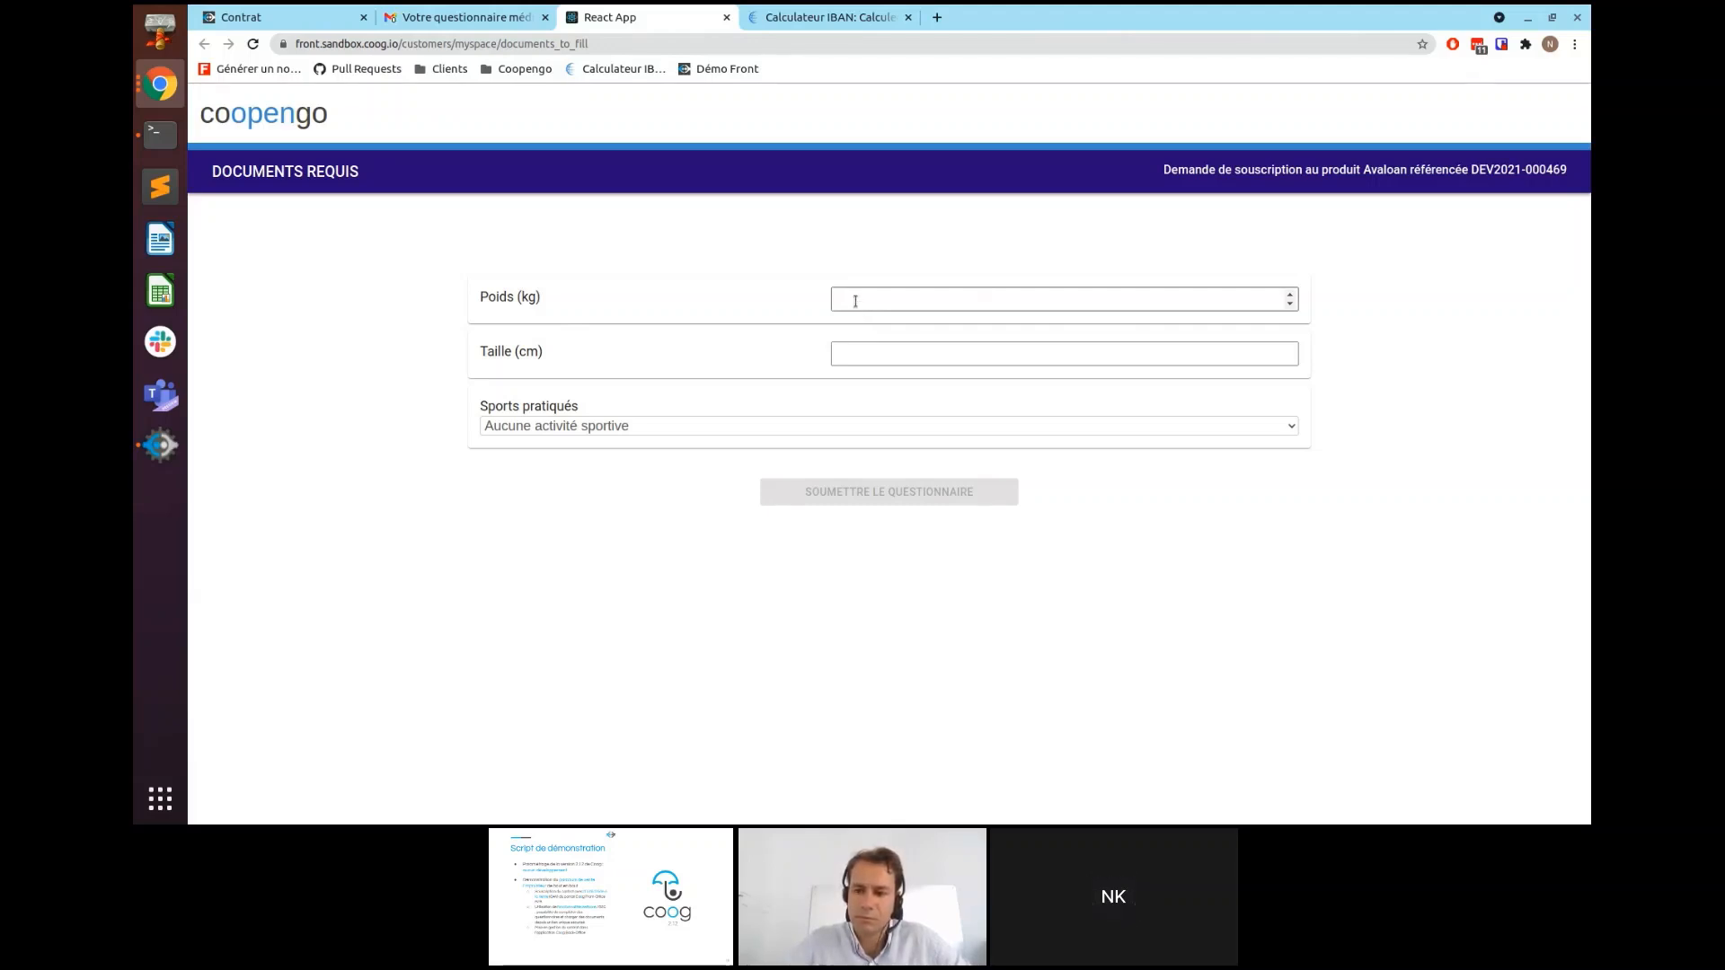
{"action": "left_click", "coordinate": [856, 302]}
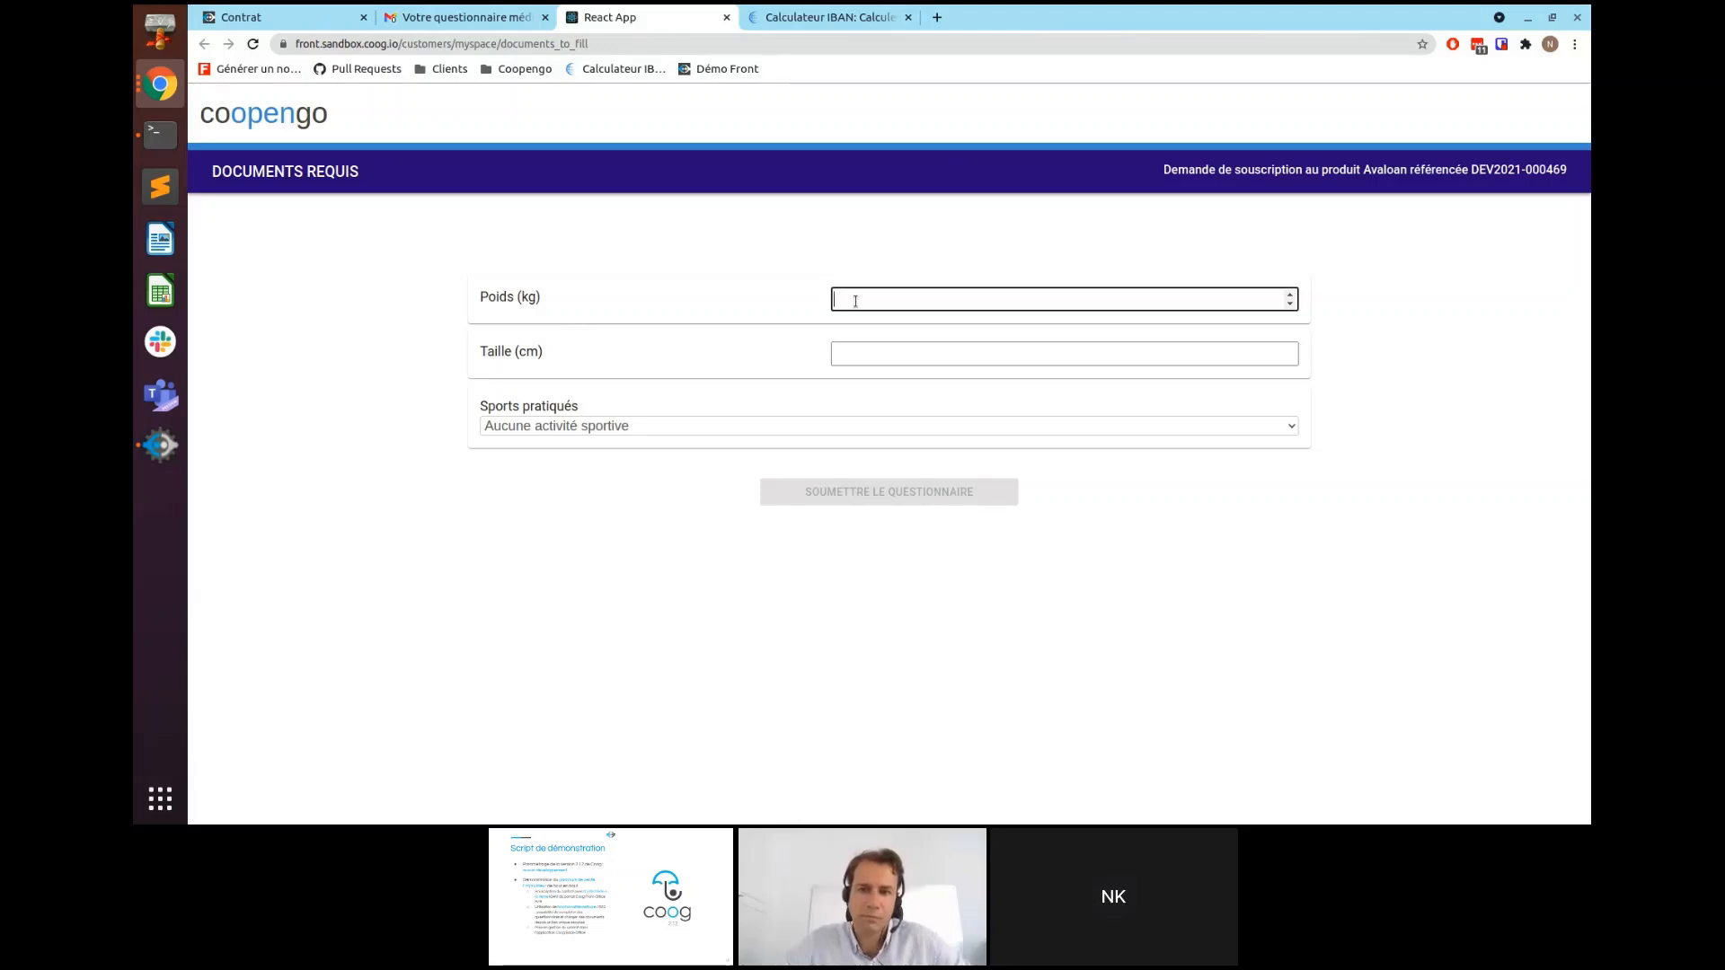
{"action": "type", "text": "80"}
{"action": "key", "text": "Tab"}
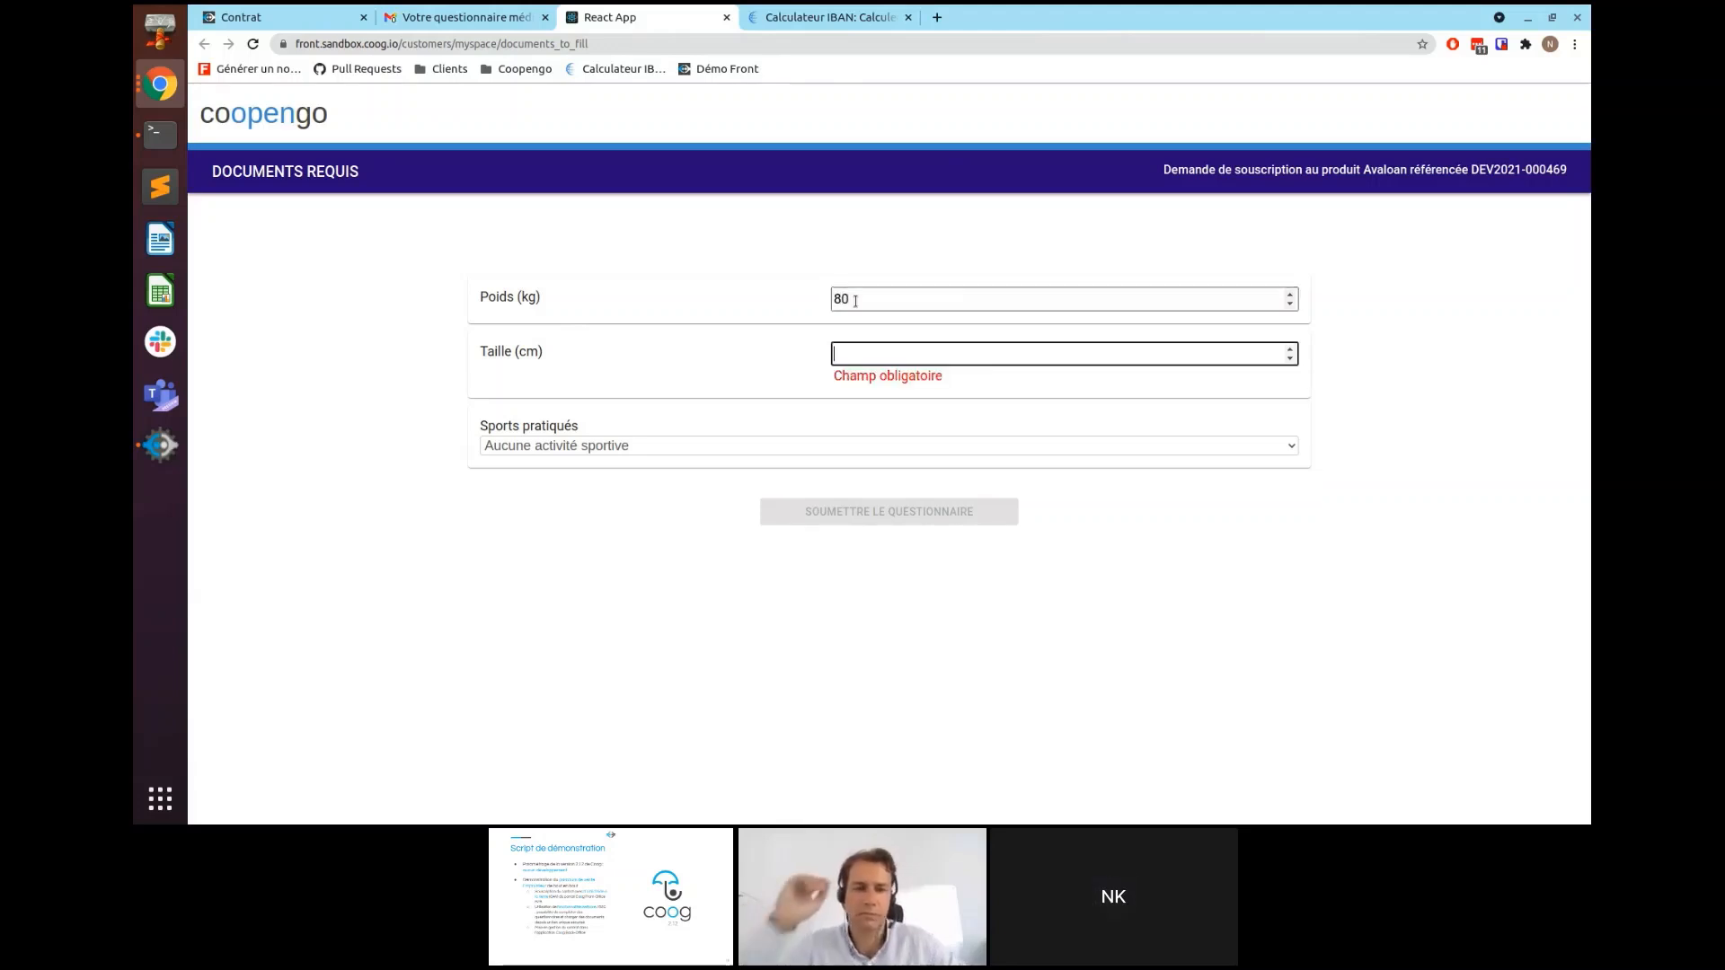
{"action": "type", "text": "180"}
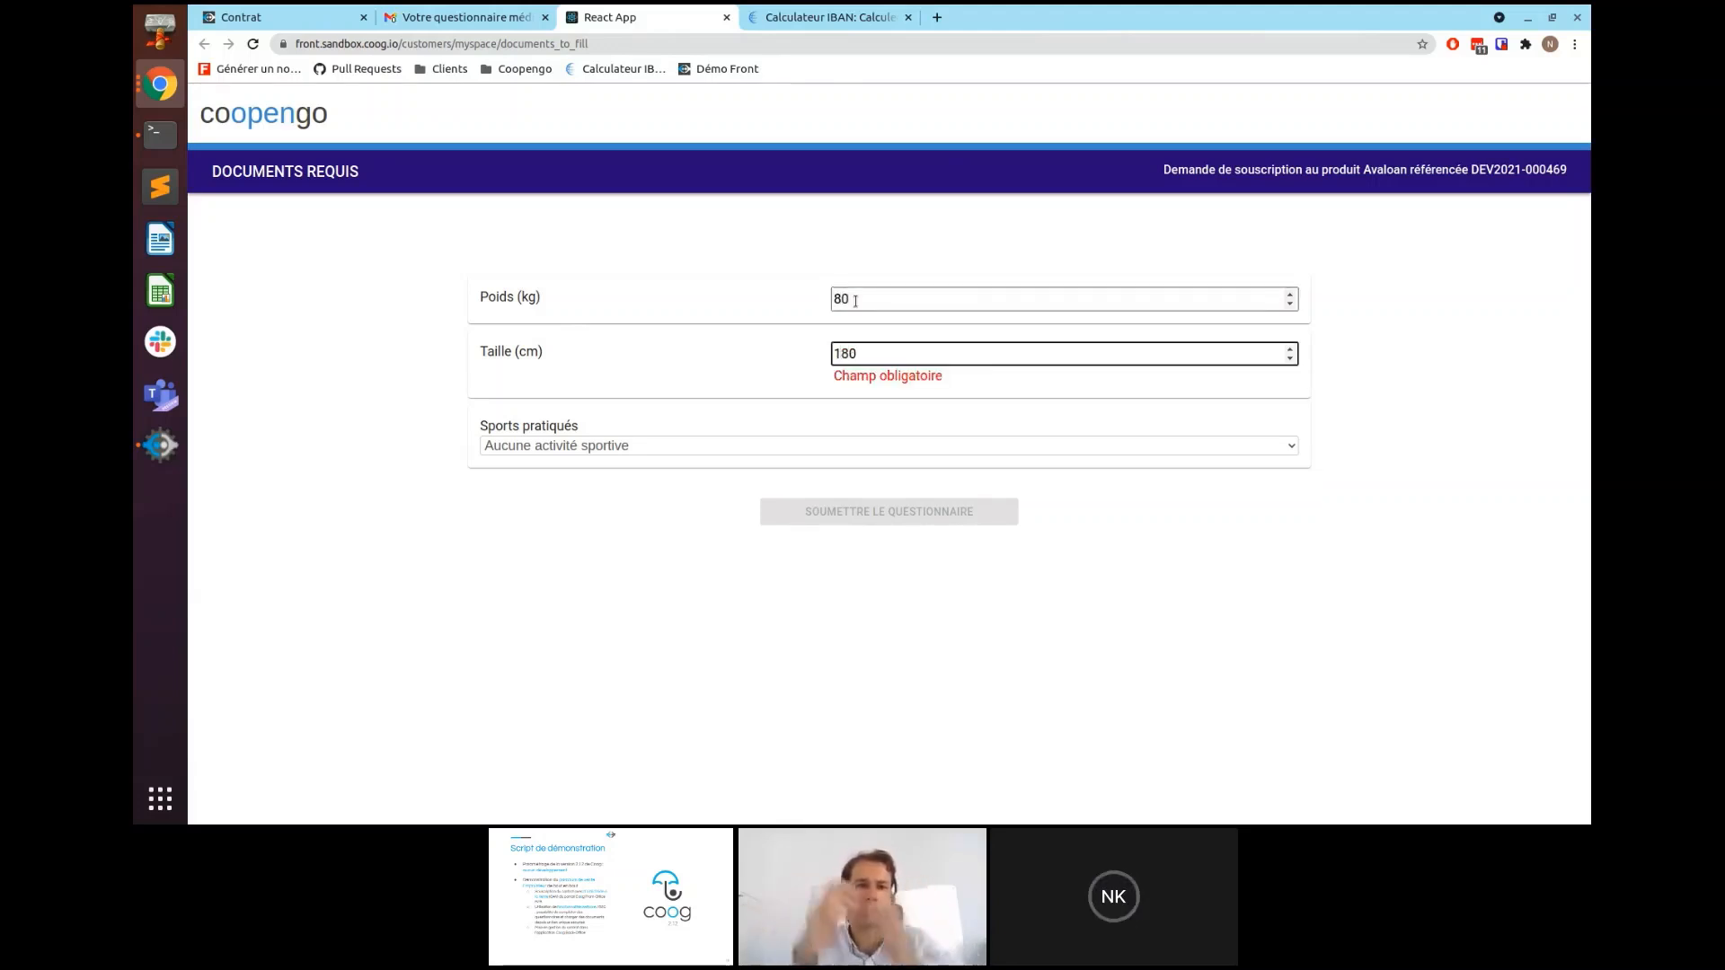
- Set sports practised to Aucune activité sportive and submit the questionnaire
{"action": "left_click", "coordinate": [675, 450]}
{"action": "left_click", "coordinate": [670, 447]}
{"action": "left_click", "coordinate": [671, 443]}
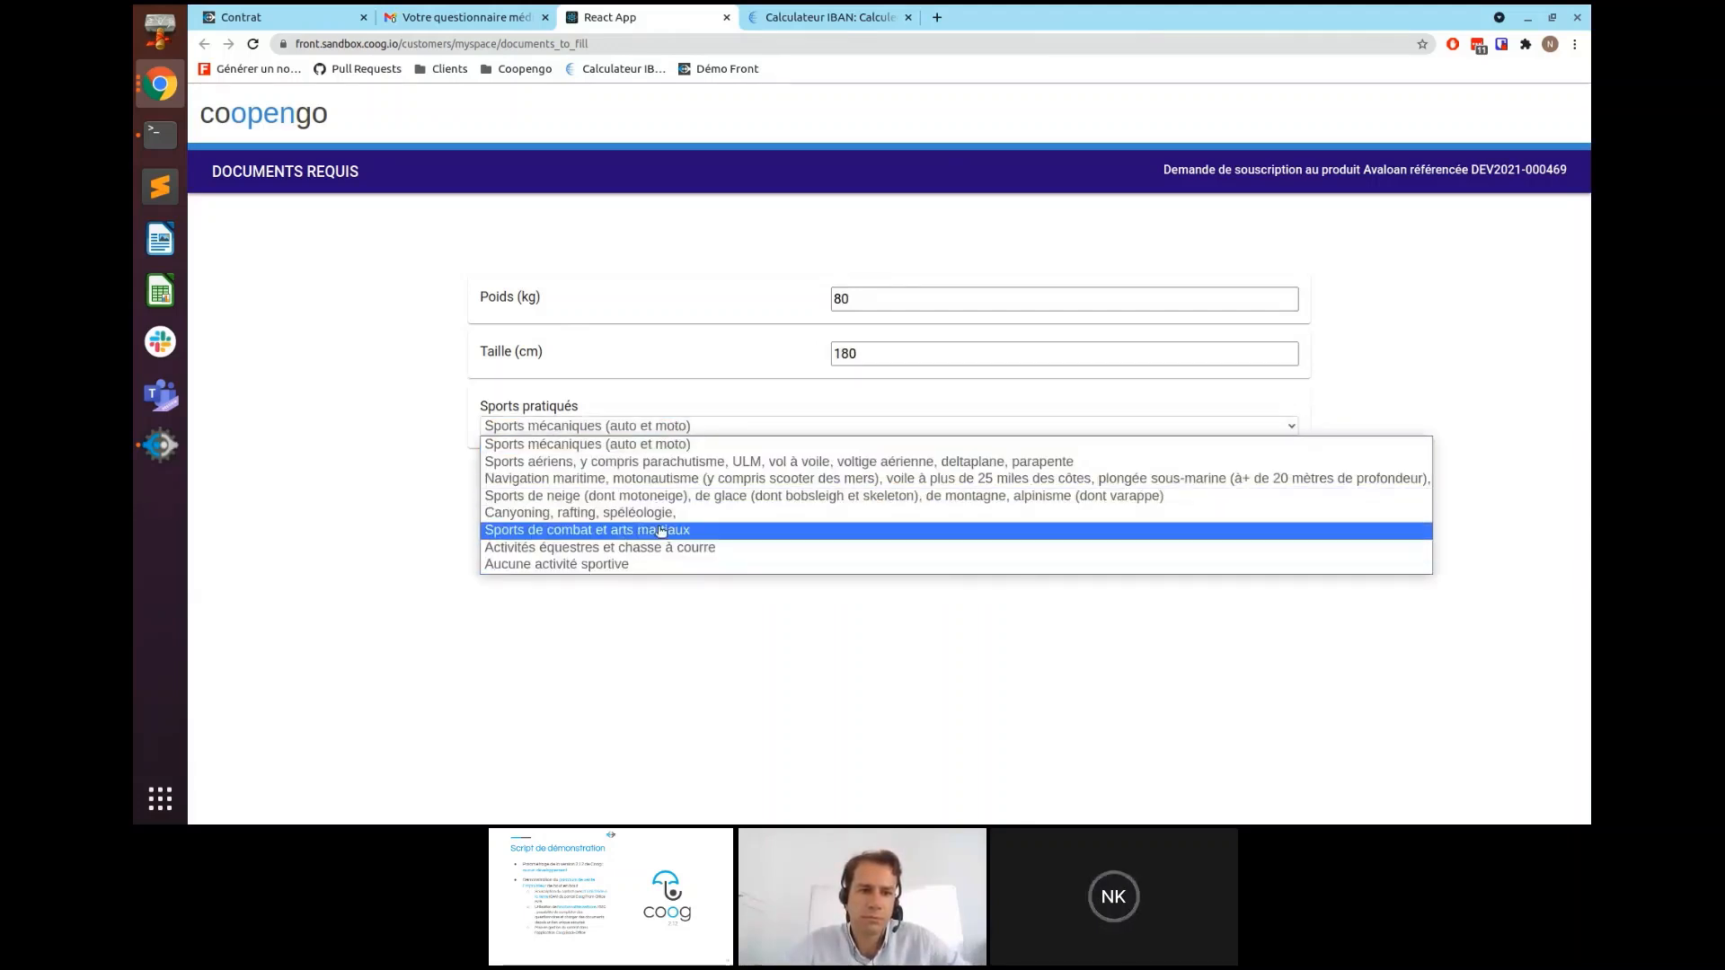
{"action": "left_click", "coordinate": [619, 564]}
{"action": "left_click", "coordinate": [673, 550]}
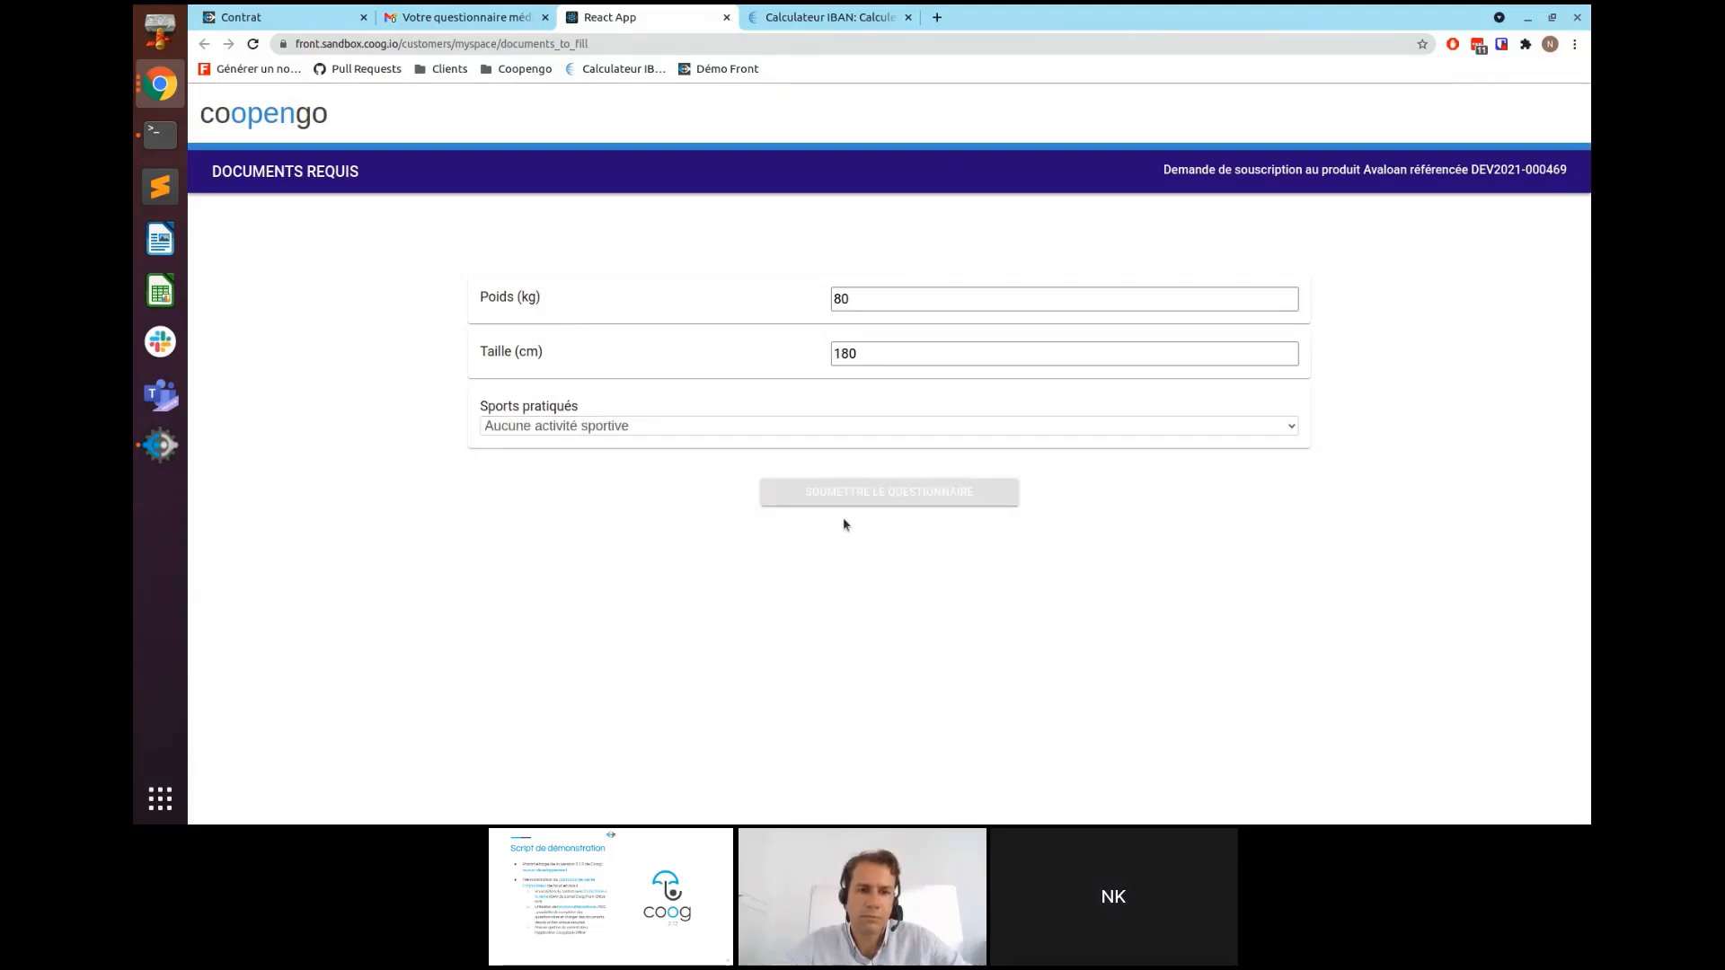
{"action": "left_click", "coordinate": [877, 495]}
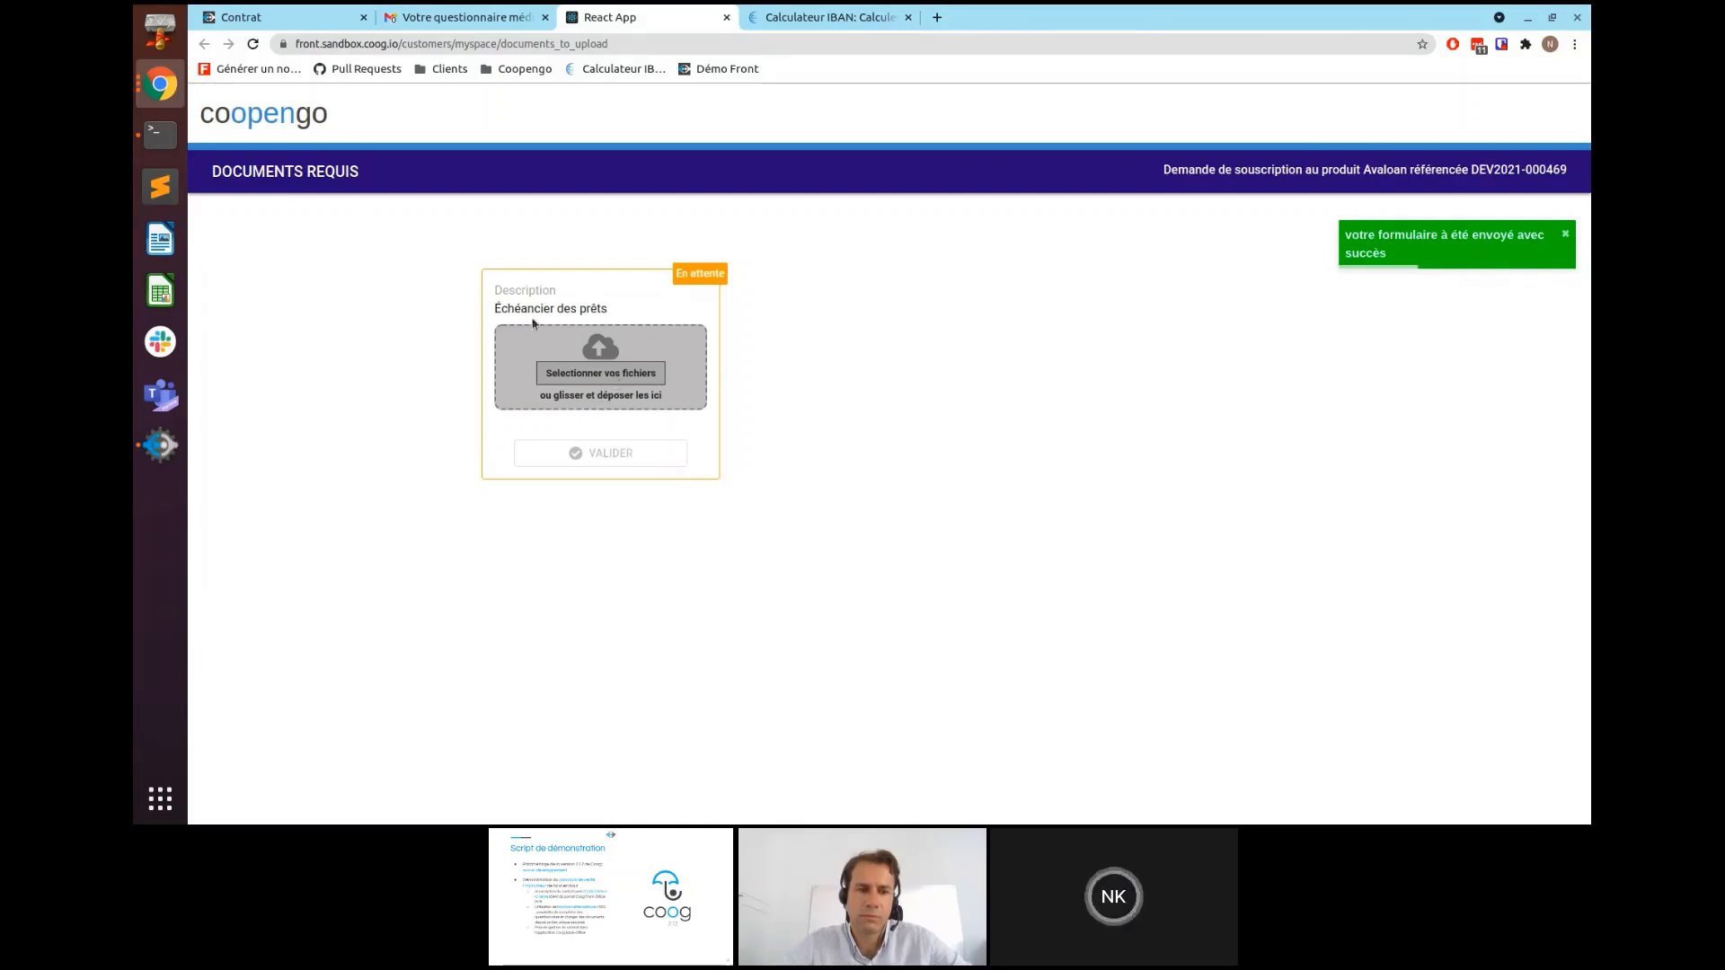
- Upload tableau-amortissement.jpg as the Échéancier des prêts document and validate
{"action": "left_click", "coordinate": [599, 374]}
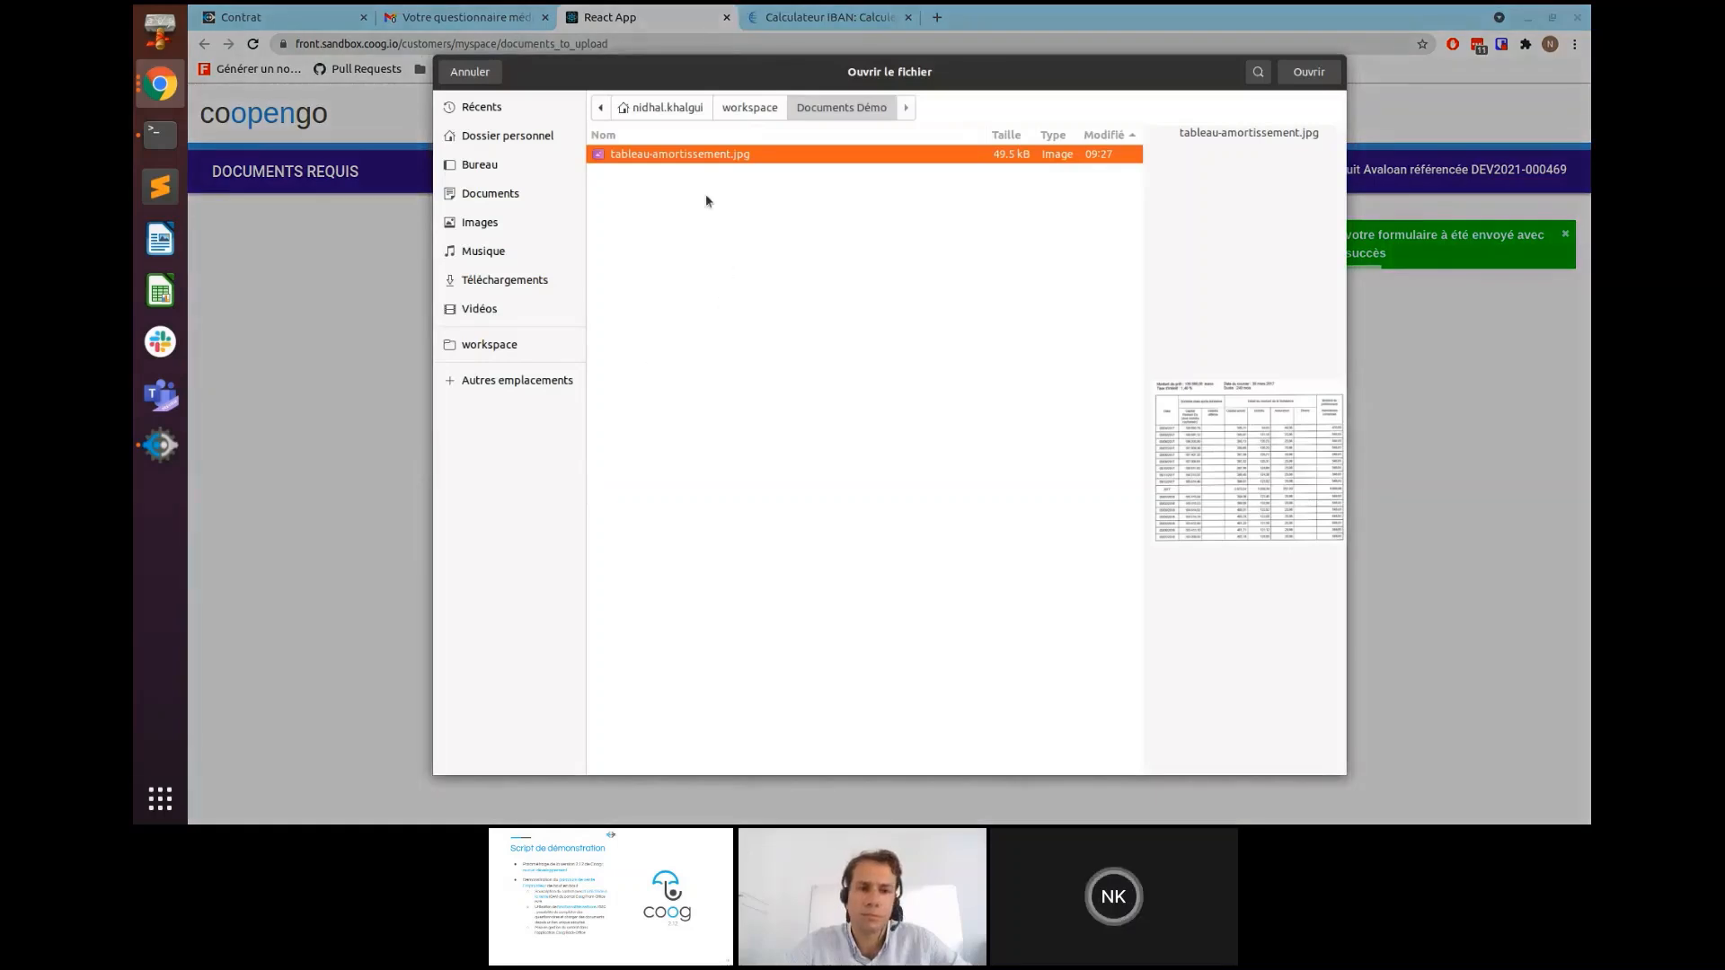
{"action": "double_click", "coordinate": [662, 155]}
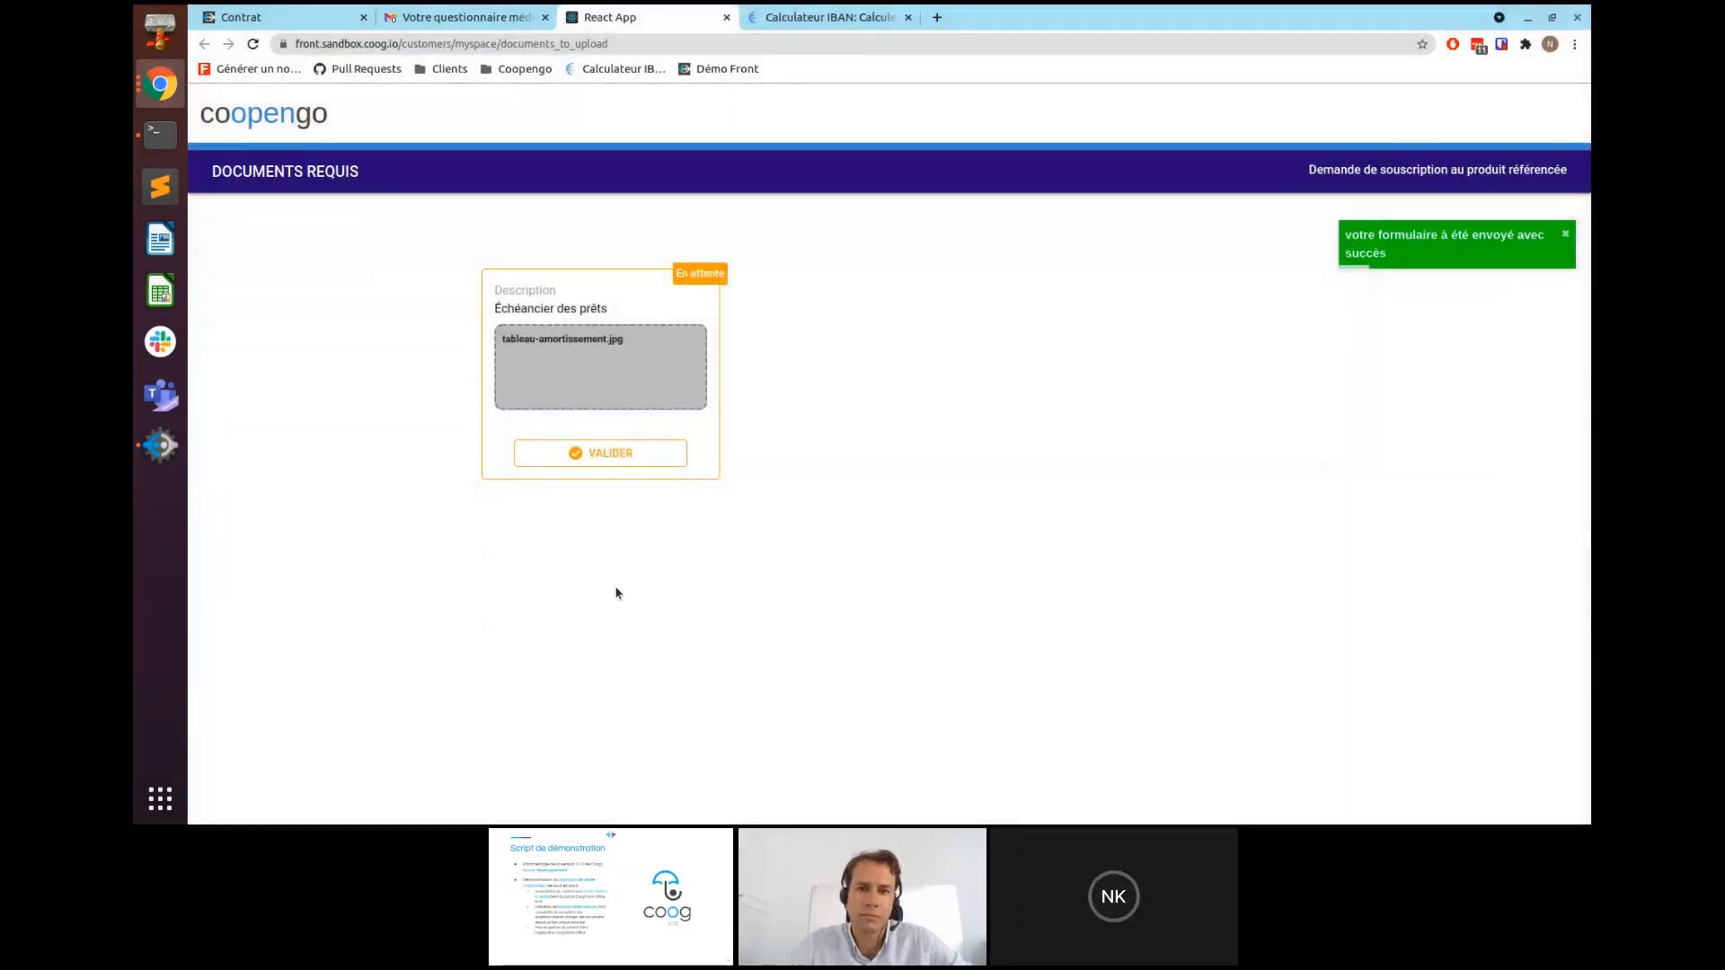
{"action": "left_click", "coordinate": [599, 455]}
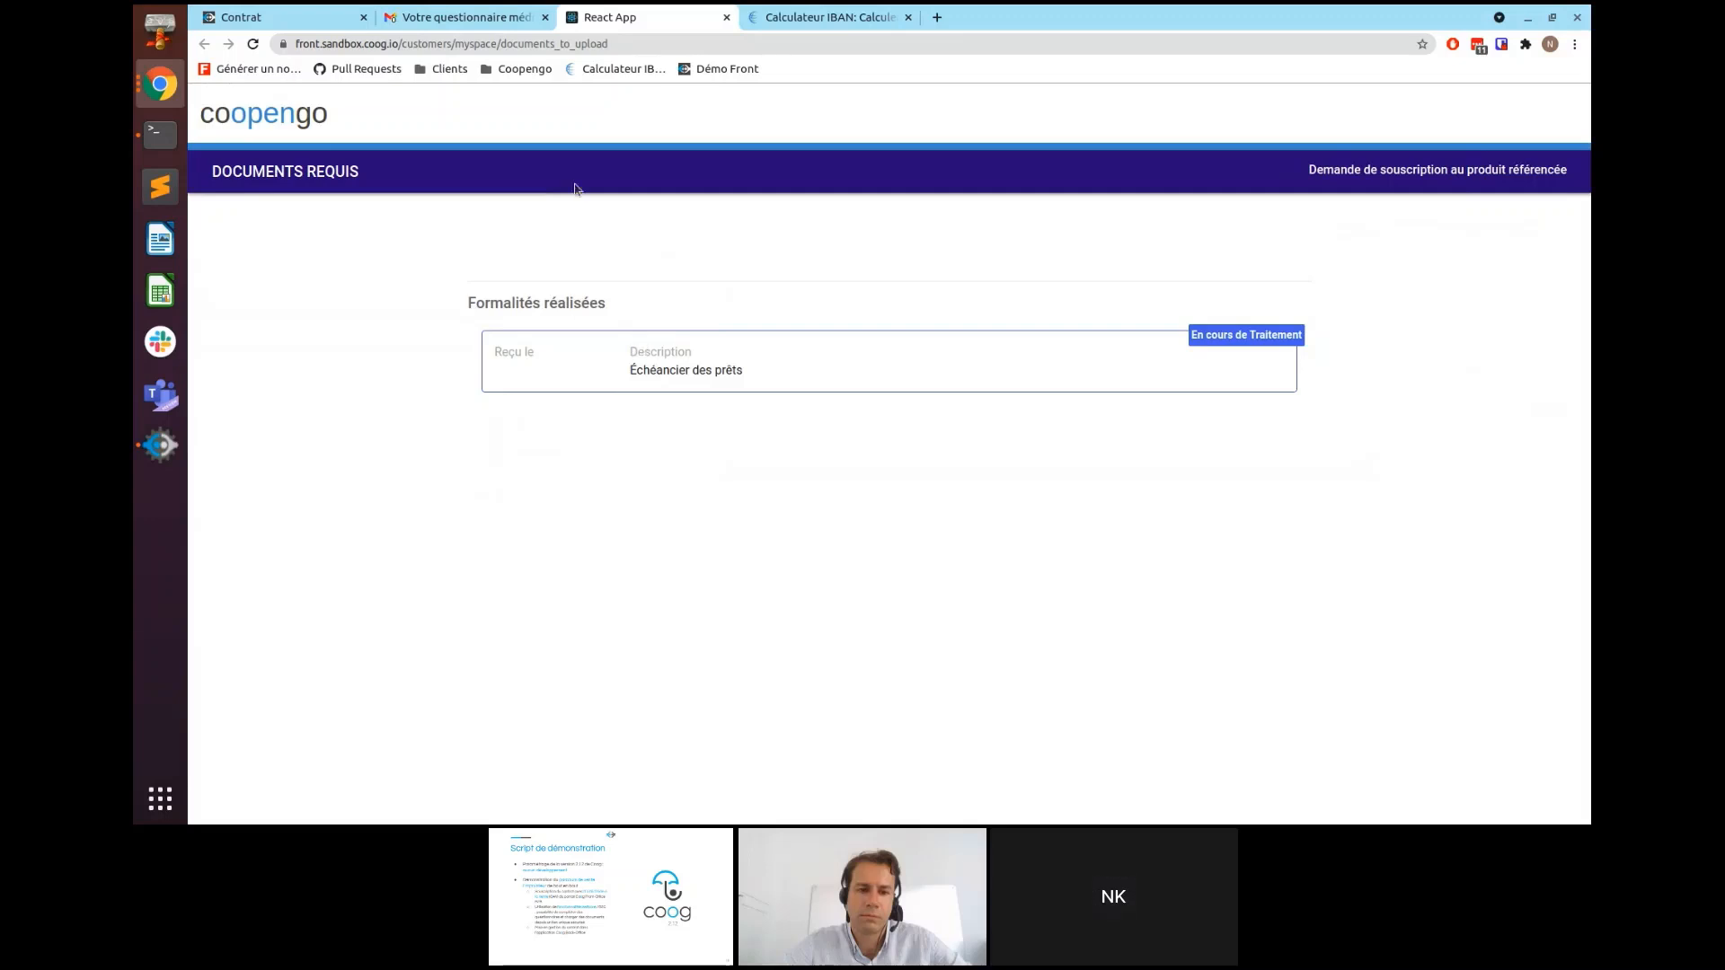
- Return to the Gmail DEMO label and open the Signature Service signing invitation
{"action": "left_click", "coordinate": [408, 17]}
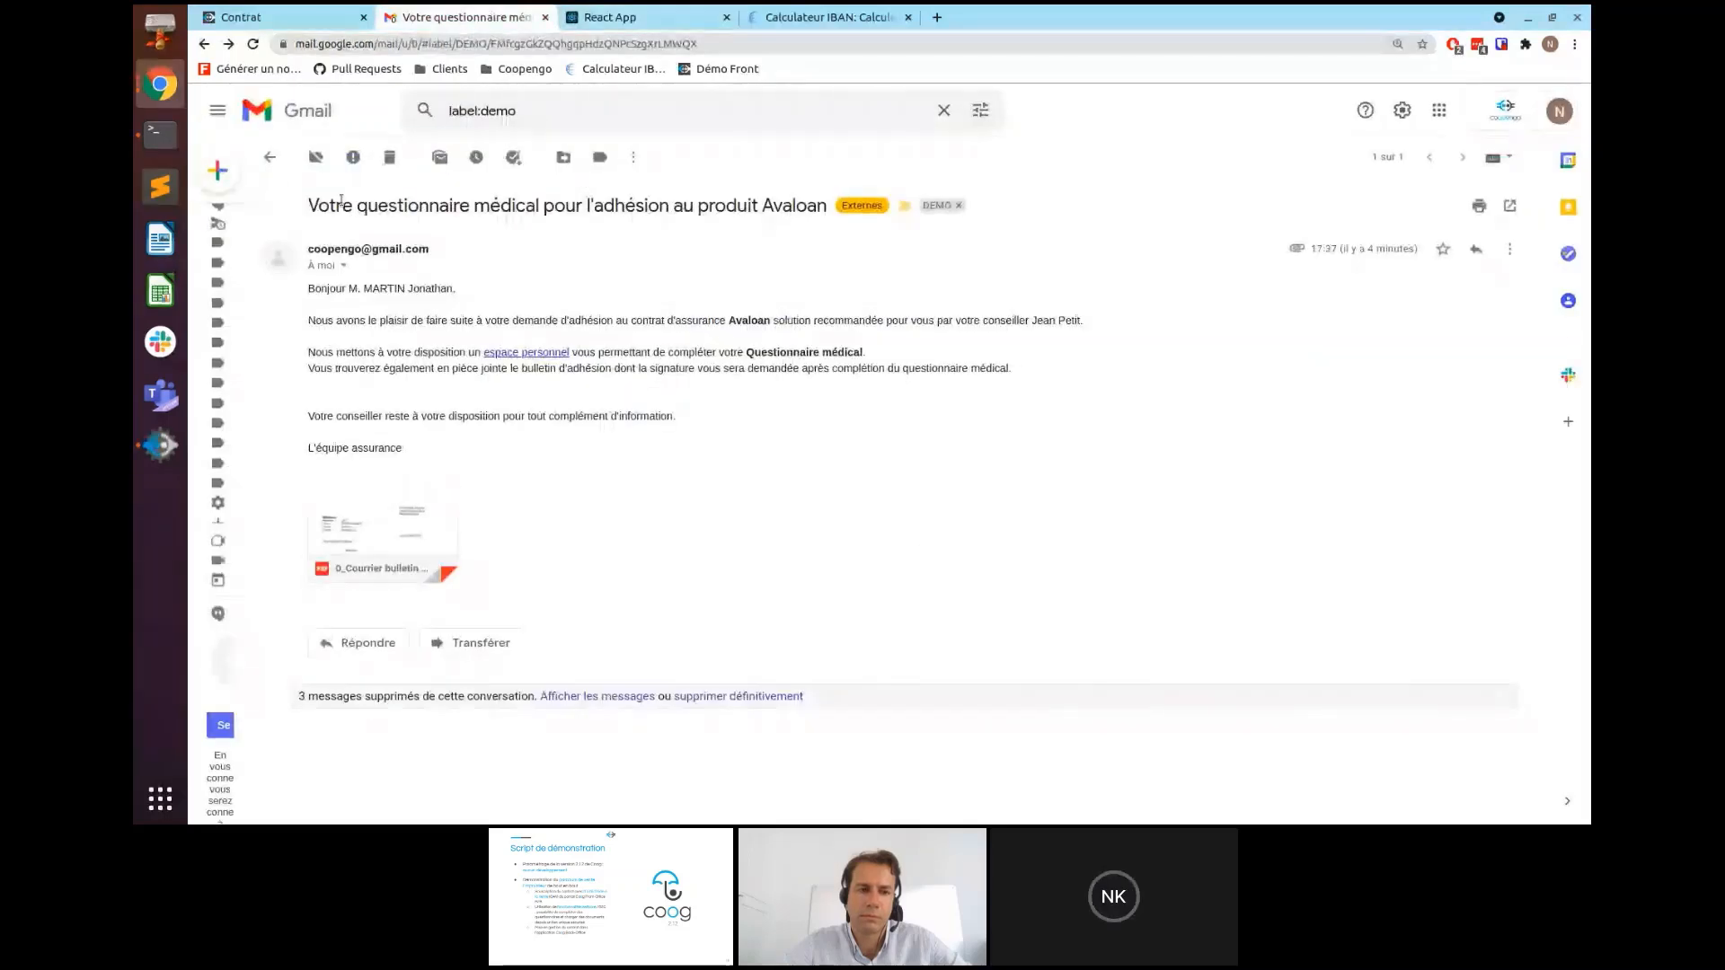
{"action": "left_click", "coordinate": [270, 157]}
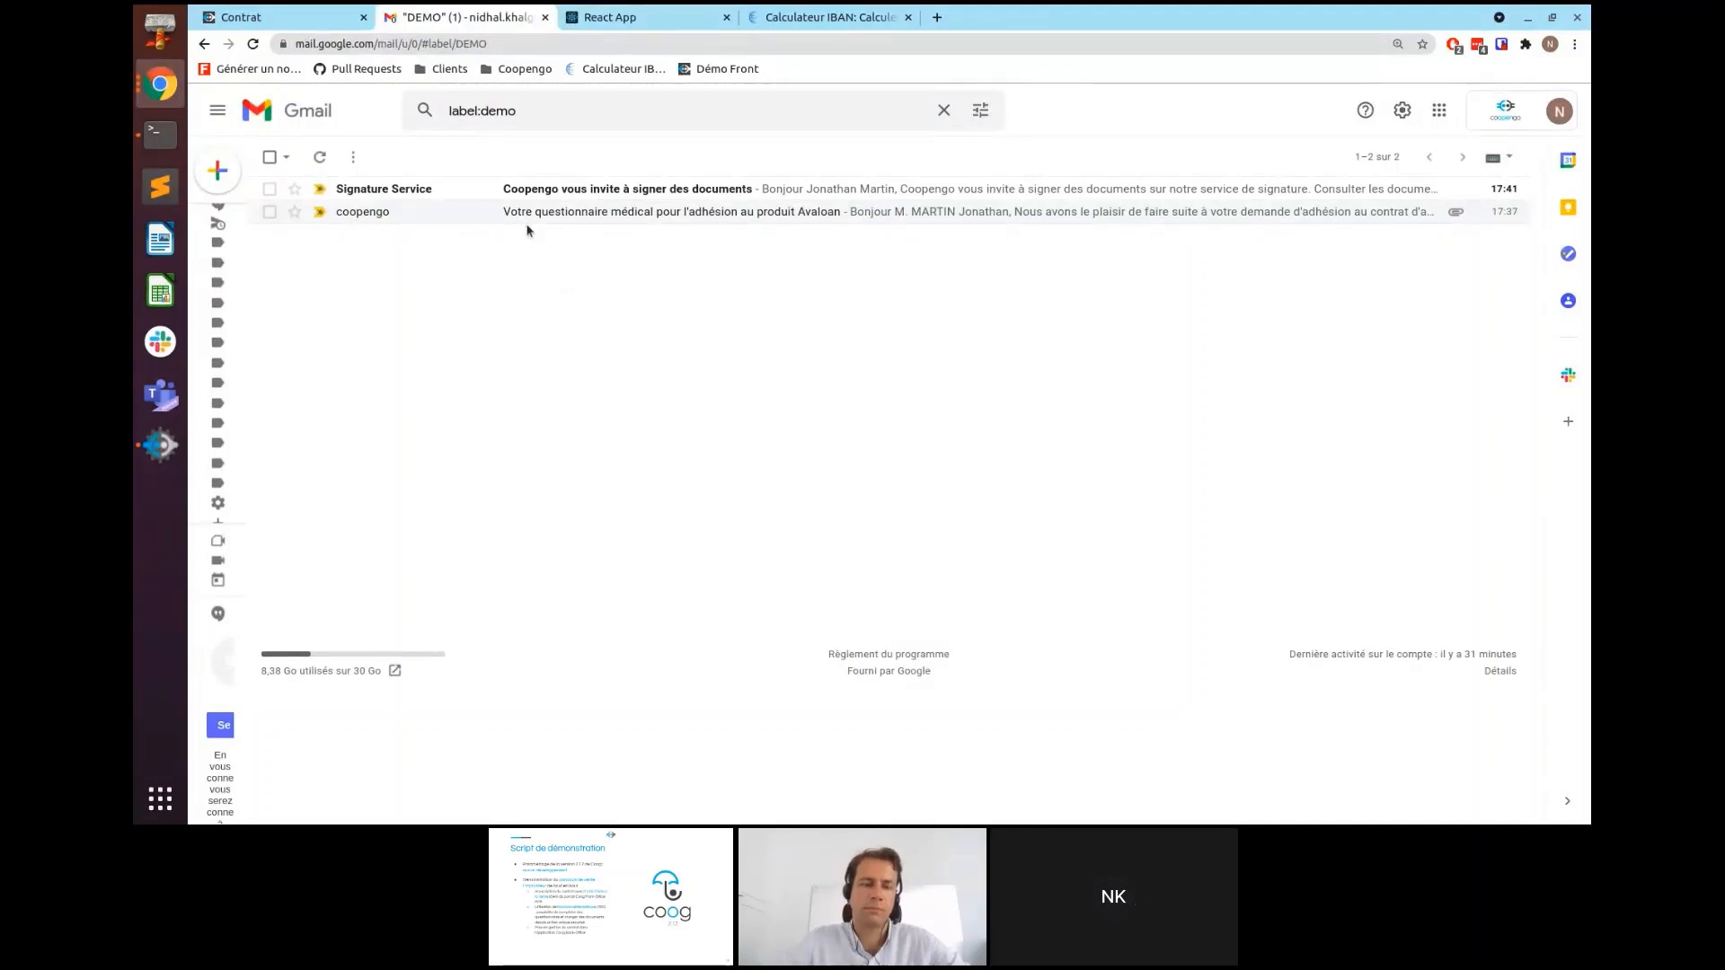
{"action": "left_click", "coordinate": [600, 192]}
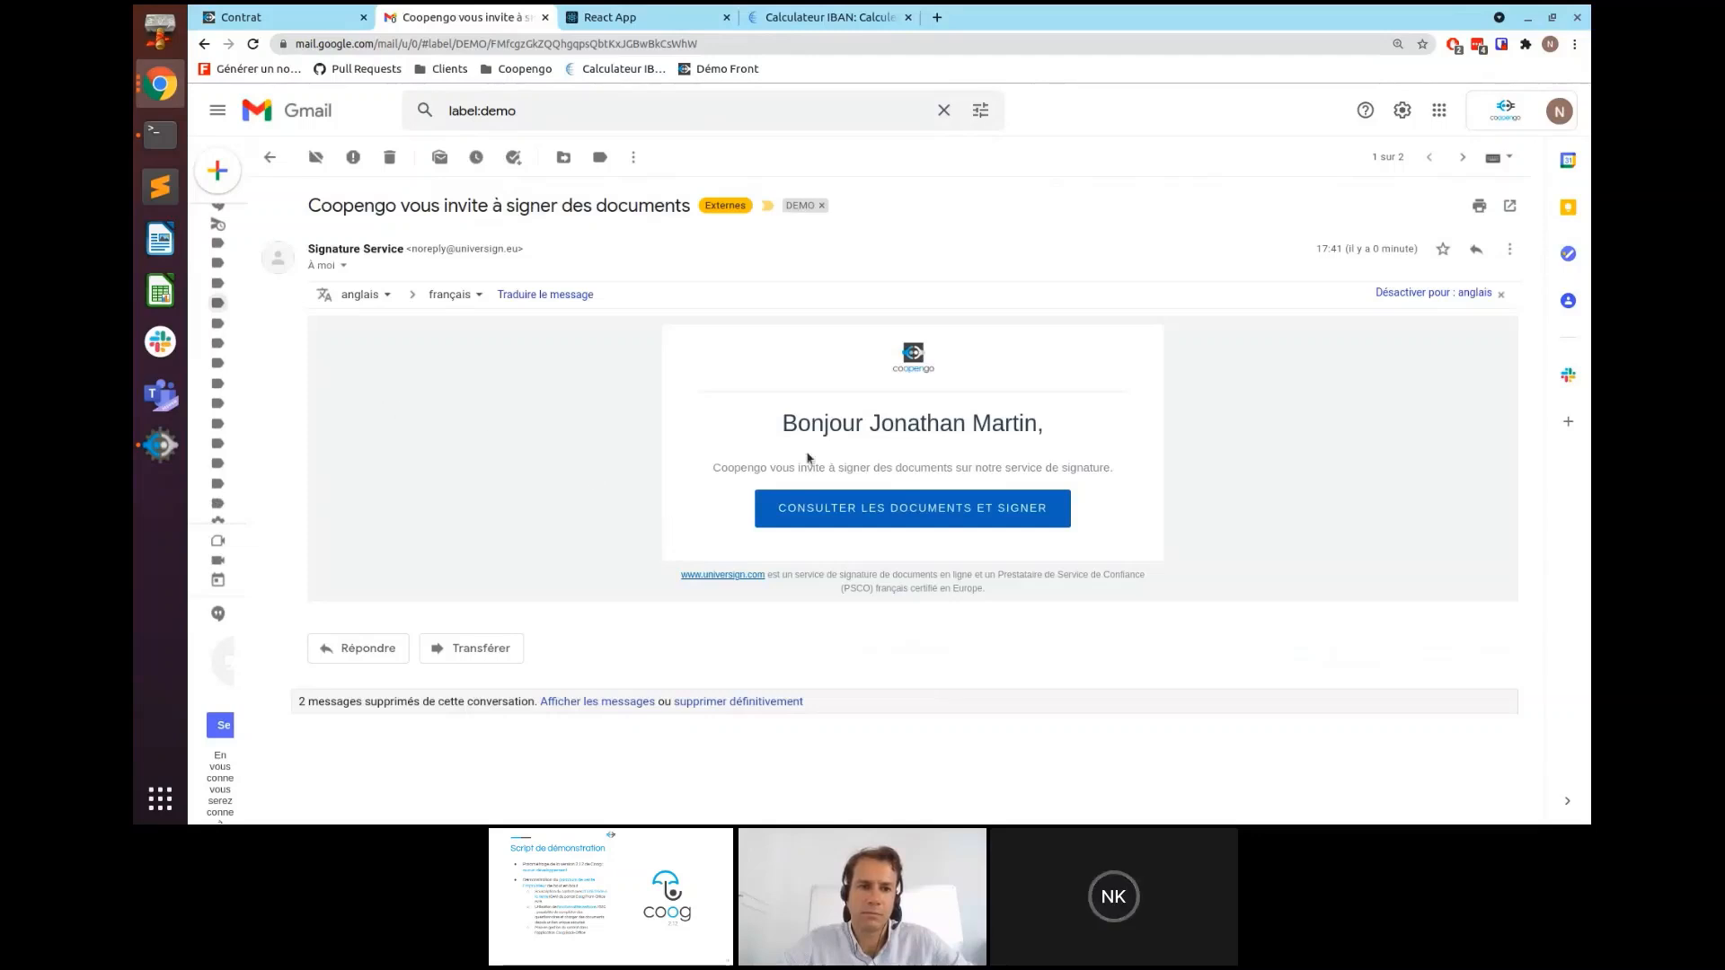
- Read the medical questionnaire to its end and tick 'J'ai lu et j'accepte le document'
{"action": "left_click", "coordinate": [843, 528]}
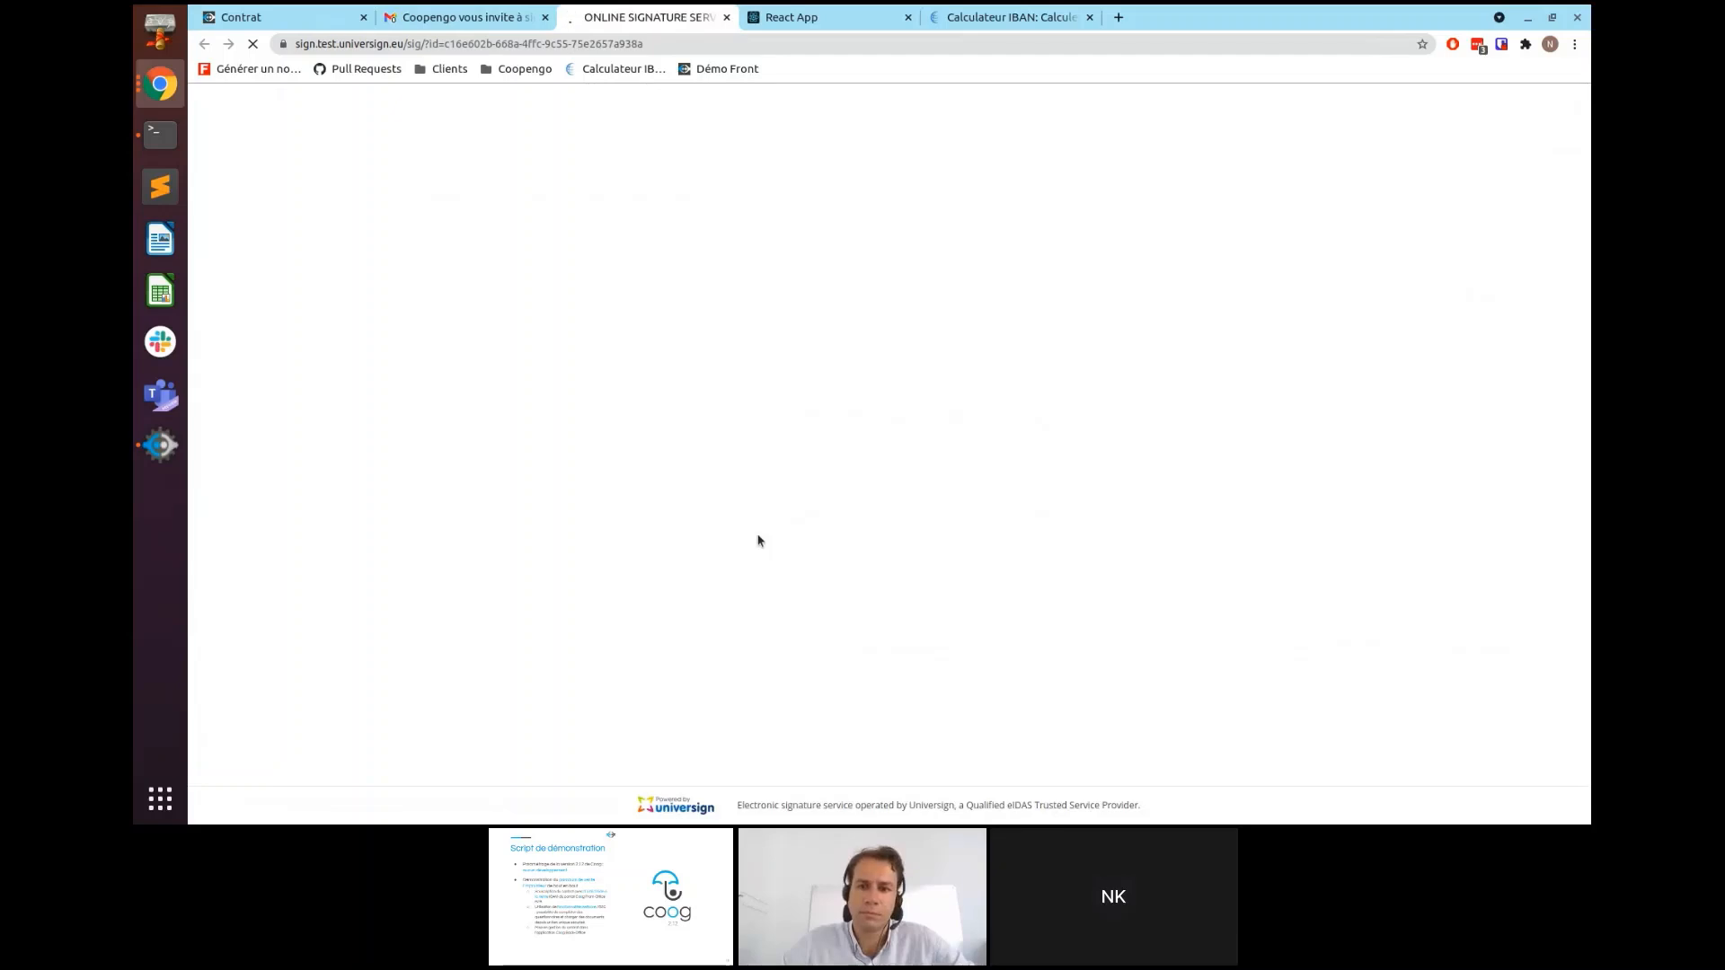
{"action": "scroll", "coordinate": [836, 537], "scroll_direction": "down", "scroll_amount": 2}
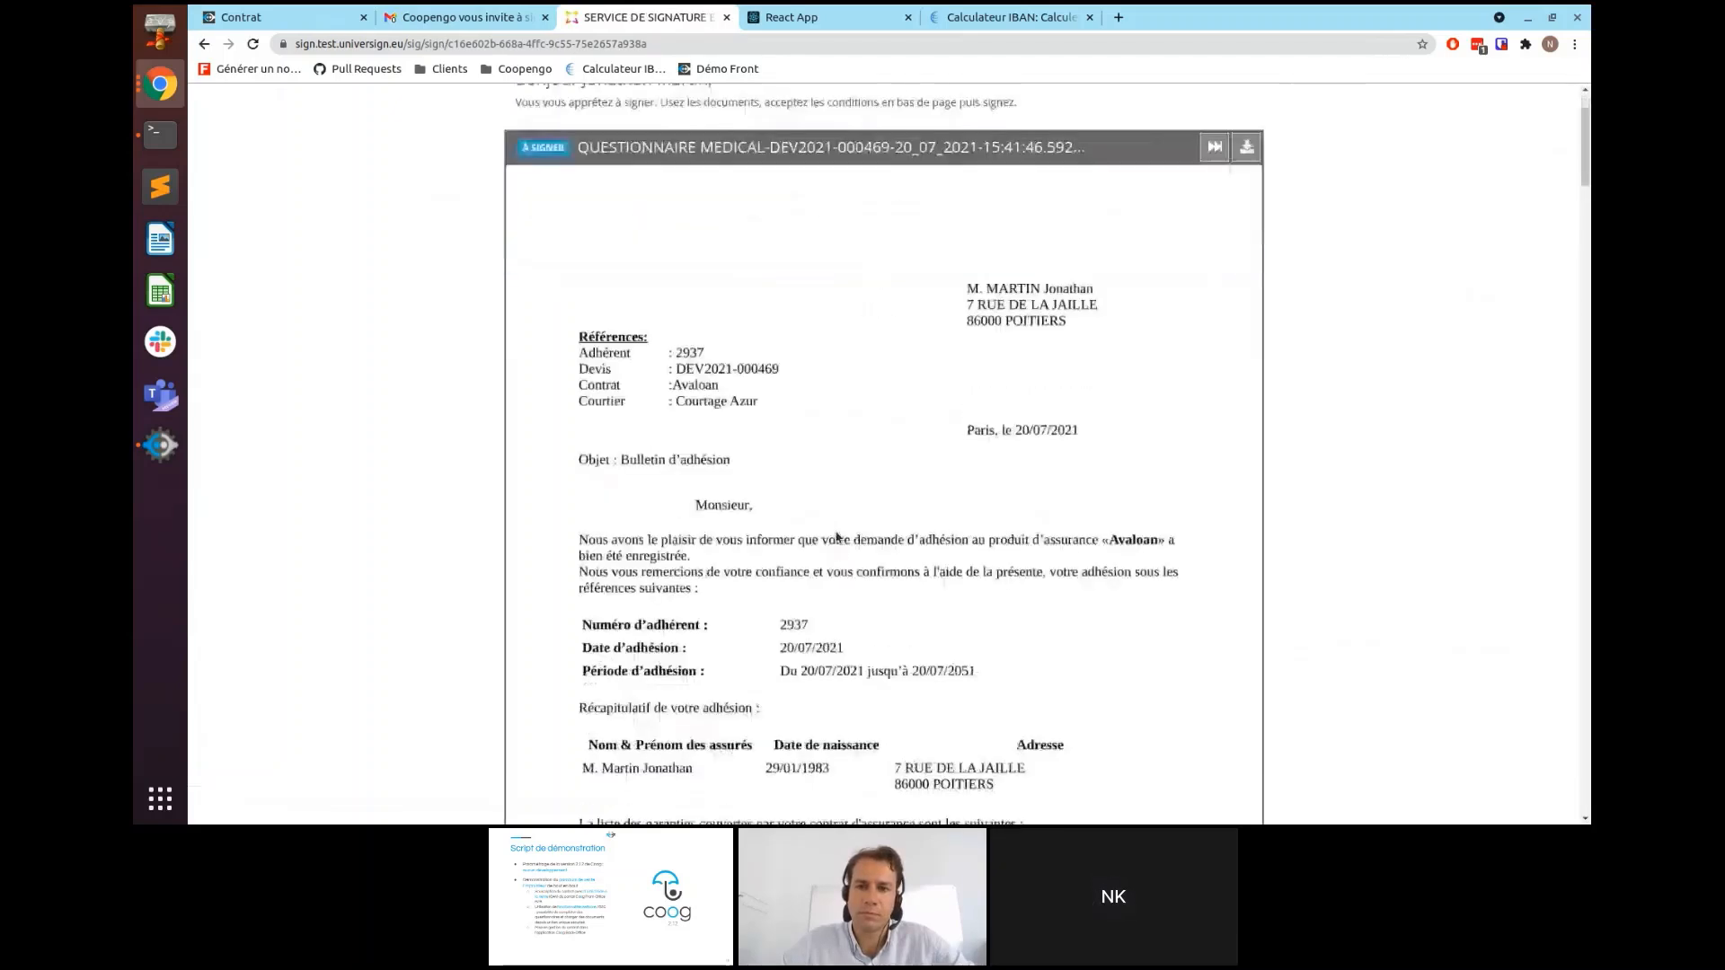
{"action": "scroll", "coordinate": [957, 460], "scroll_direction": "down", "scroll_amount": 10}
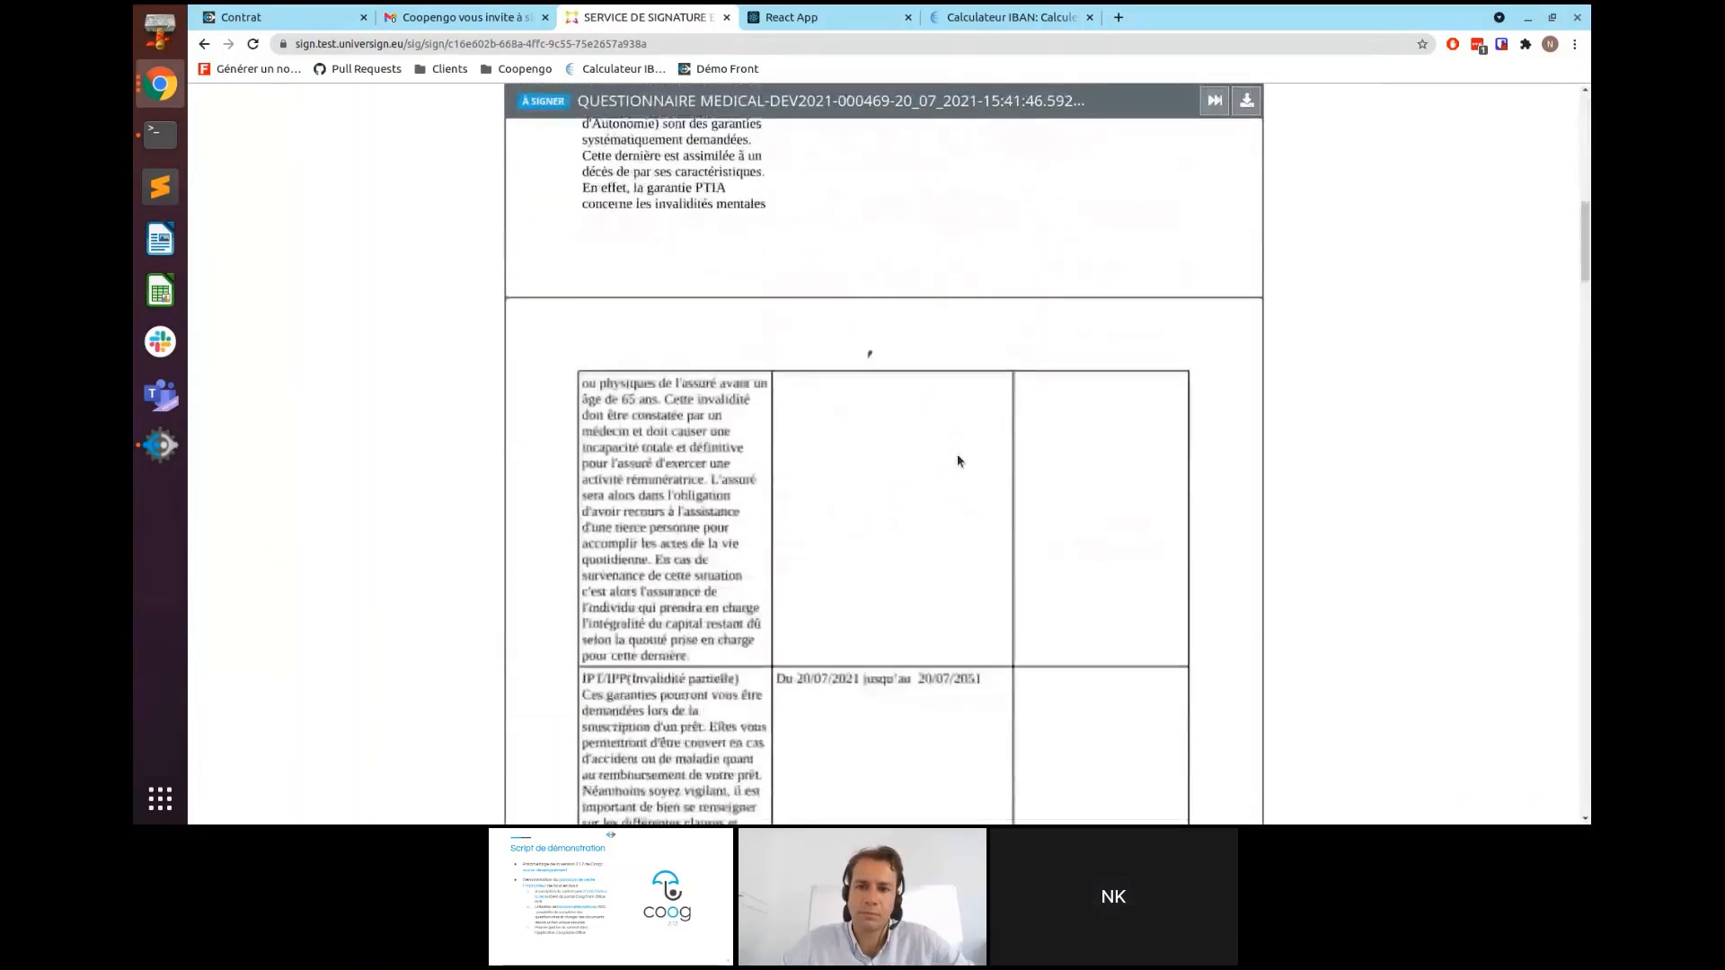
{"action": "scroll", "coordinate": [958, 460], "scroll_direction": "down", "scroll_amount": 20}
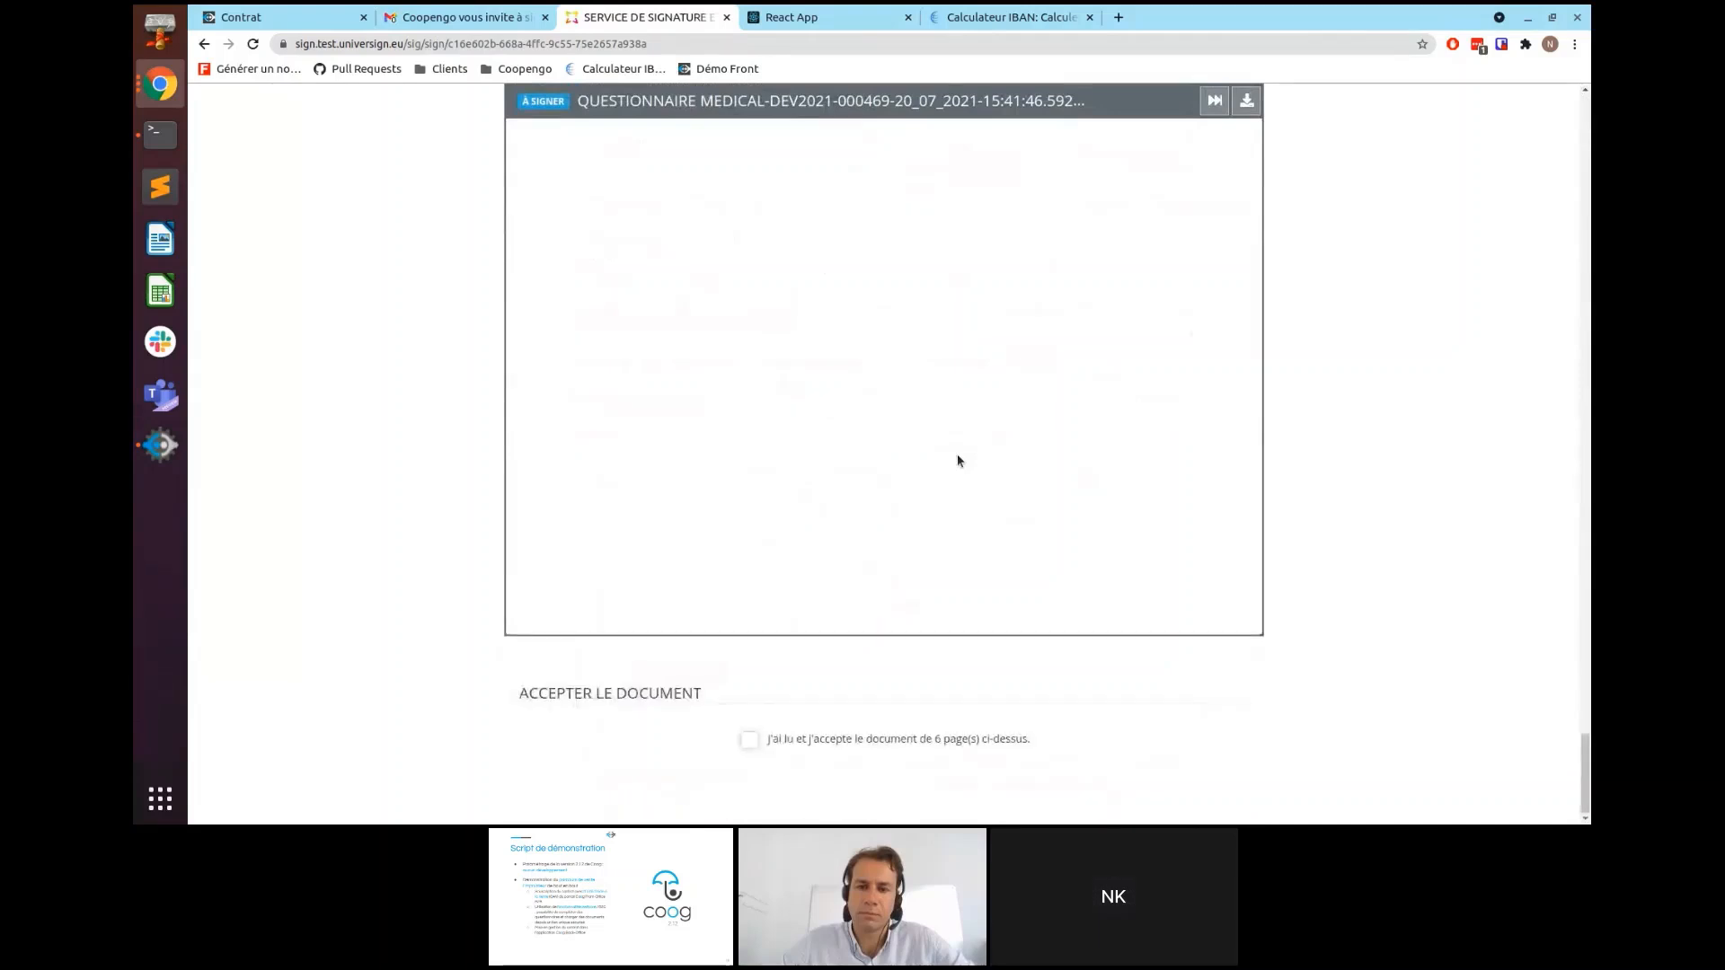
{"action": "scroll", "coordinate": [957, 461], "scroll_direction": "up", "scroll_amount": 3}
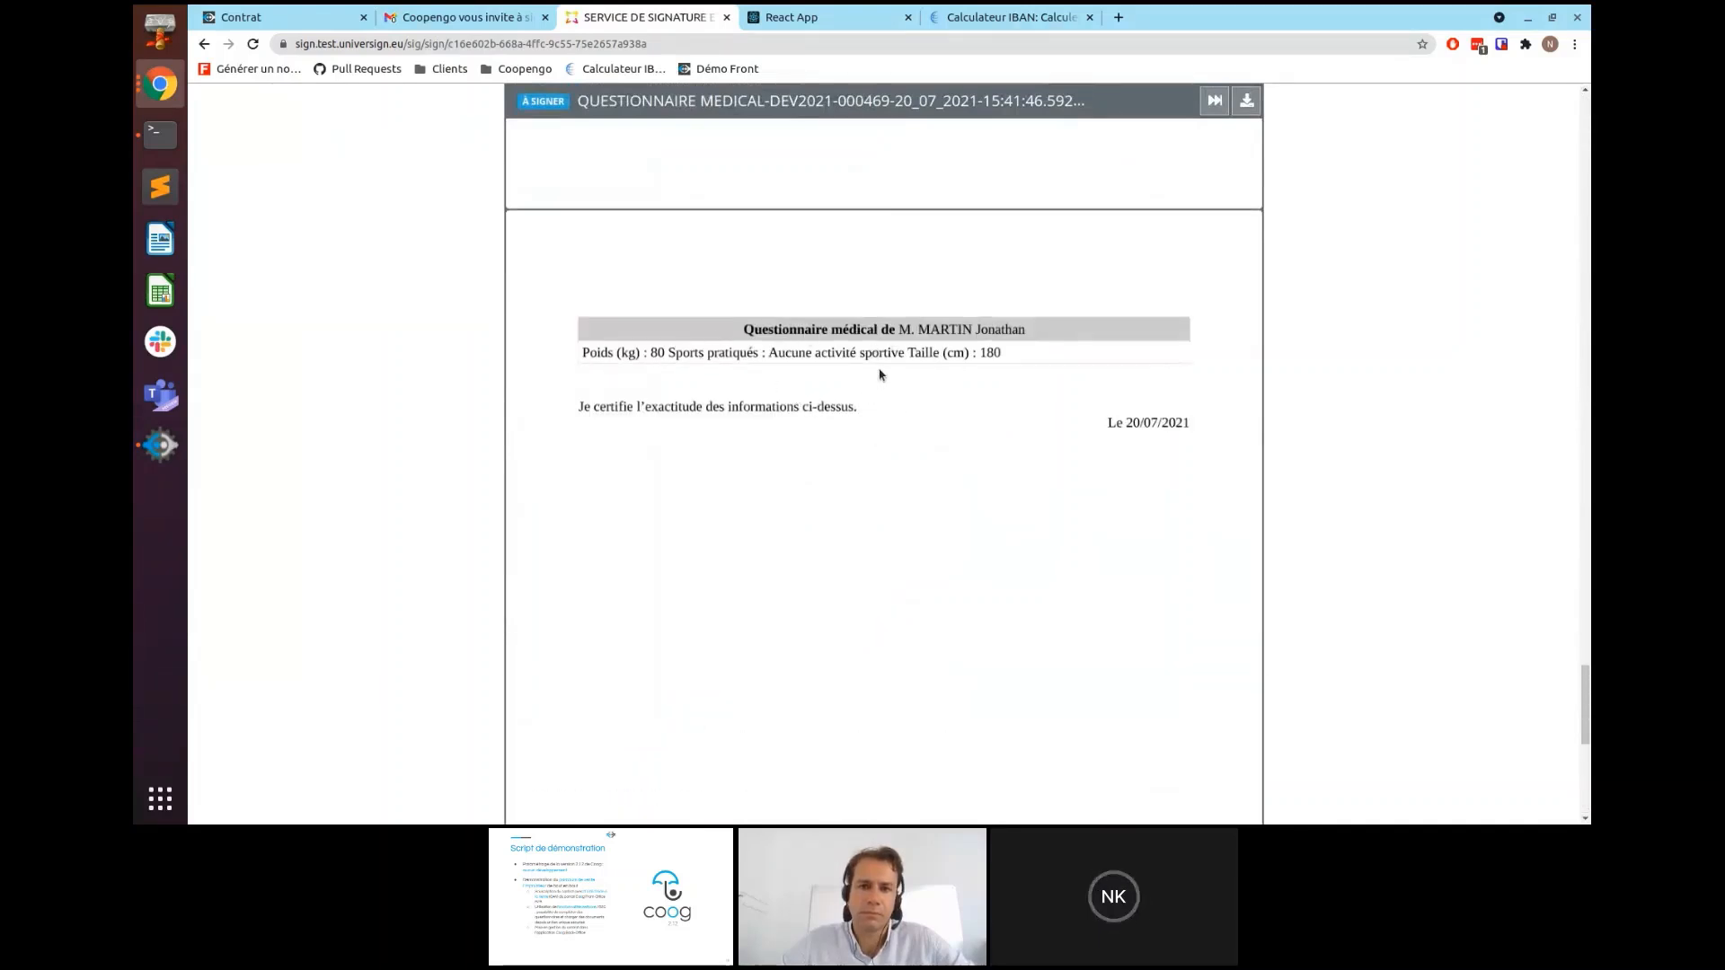
{"action": "scroll", "coordinate": [922, 431], "scroll_direction": "down", "scroll_amount": 10}
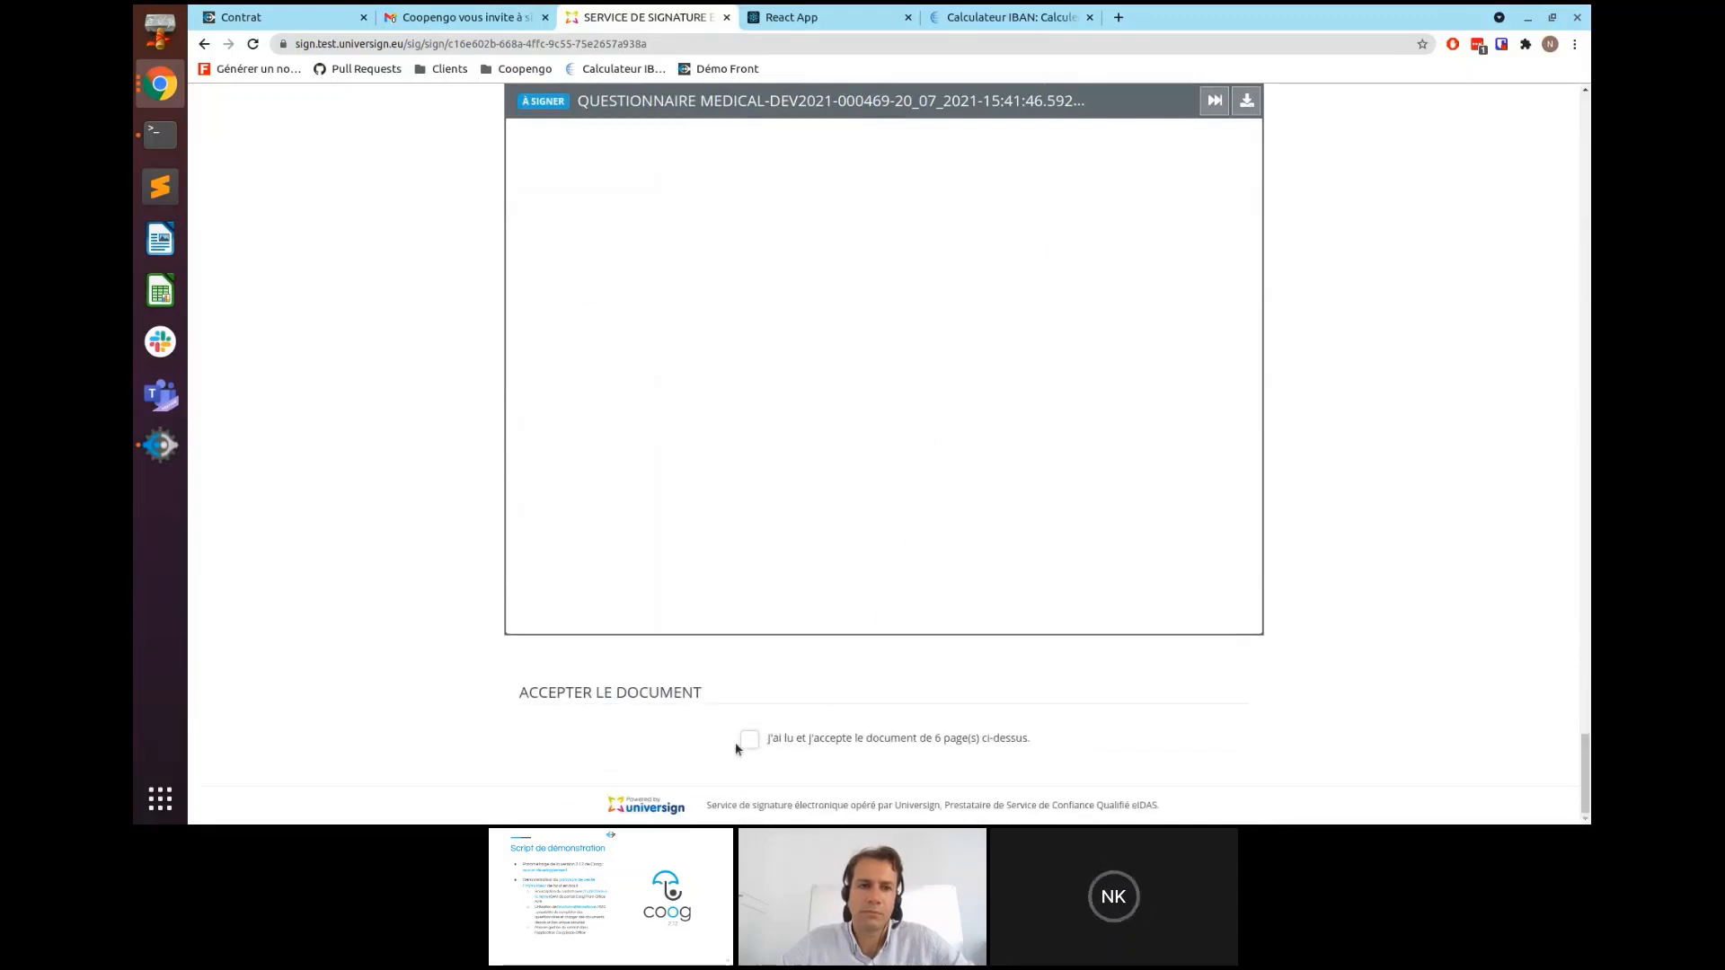
{"action": "left_click", "coordinate": [749, 739]}
- Enter the received SMS code, accept the terms of use and personal data policy, and sign
{"action": "scroll", "coordinate": [909, 768], "scroll_direction": "down", "scroll_amount": 3}
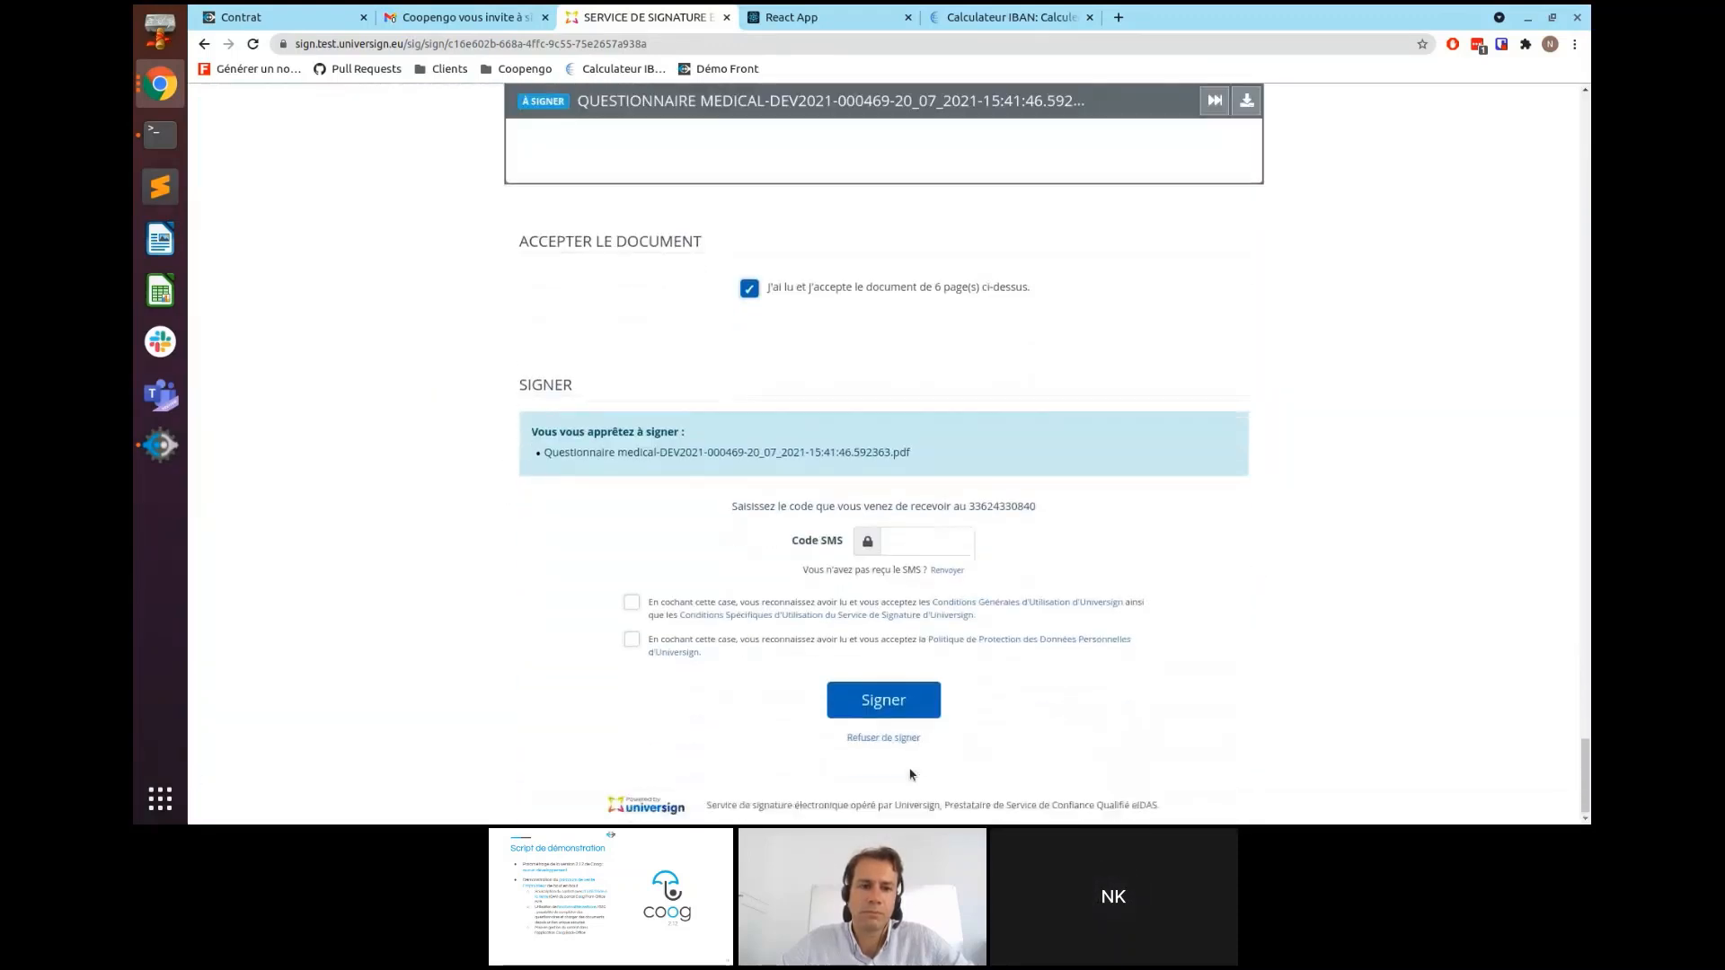
{"action": "left_click", "coordinate": [951, 539]}
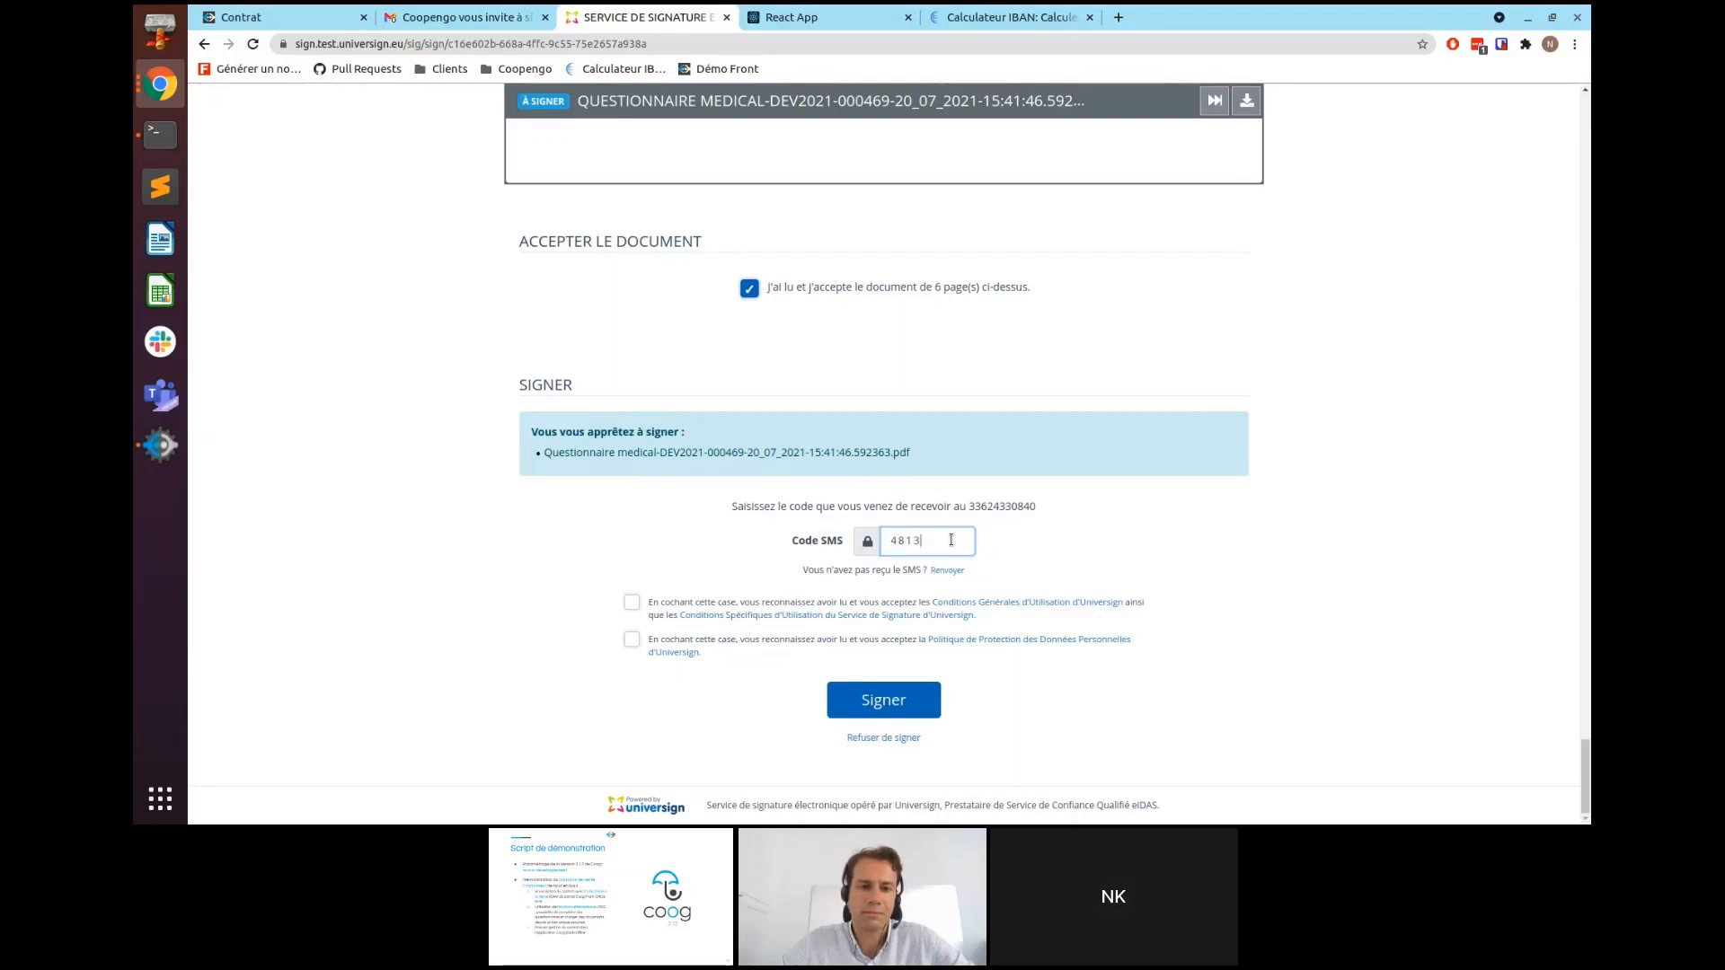
{"action": "left_click", "coordinate": [632, 603]}
{"action": "left_click", "coordinate": [631, 640]}
{"action": "left_click", "coordinate": [873, 707]}
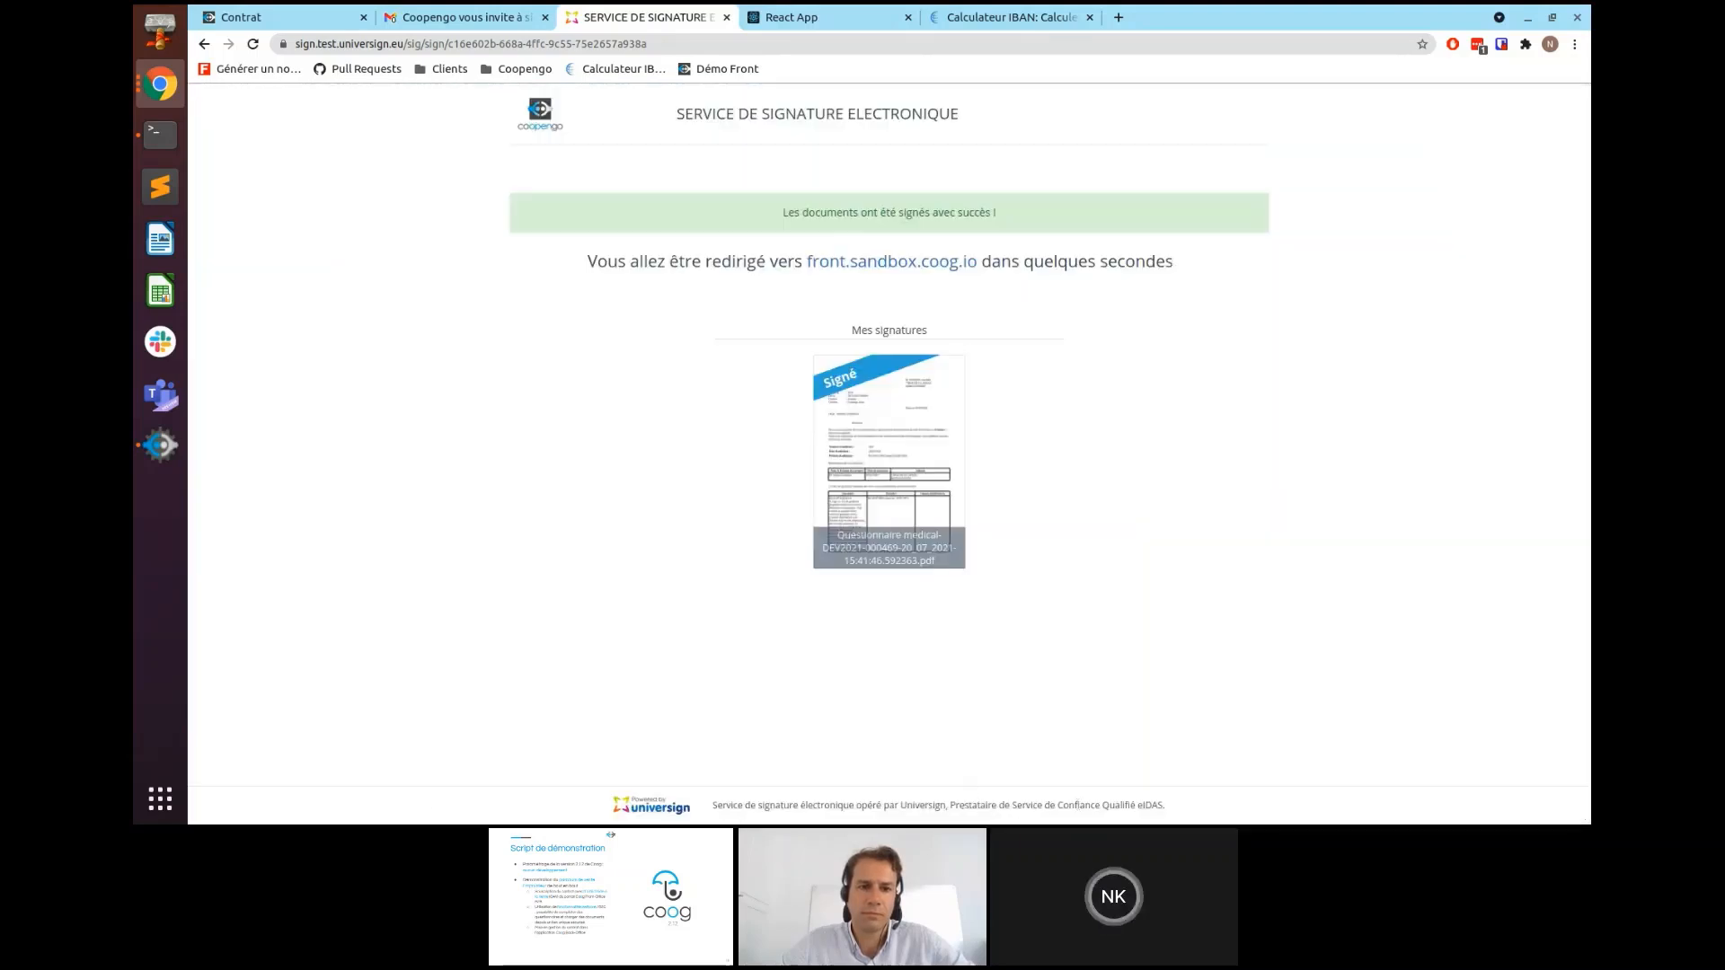
- Leave the browser and bring the Coog back-office client to the front
{"action": "key", "text": "alt+Tab"}
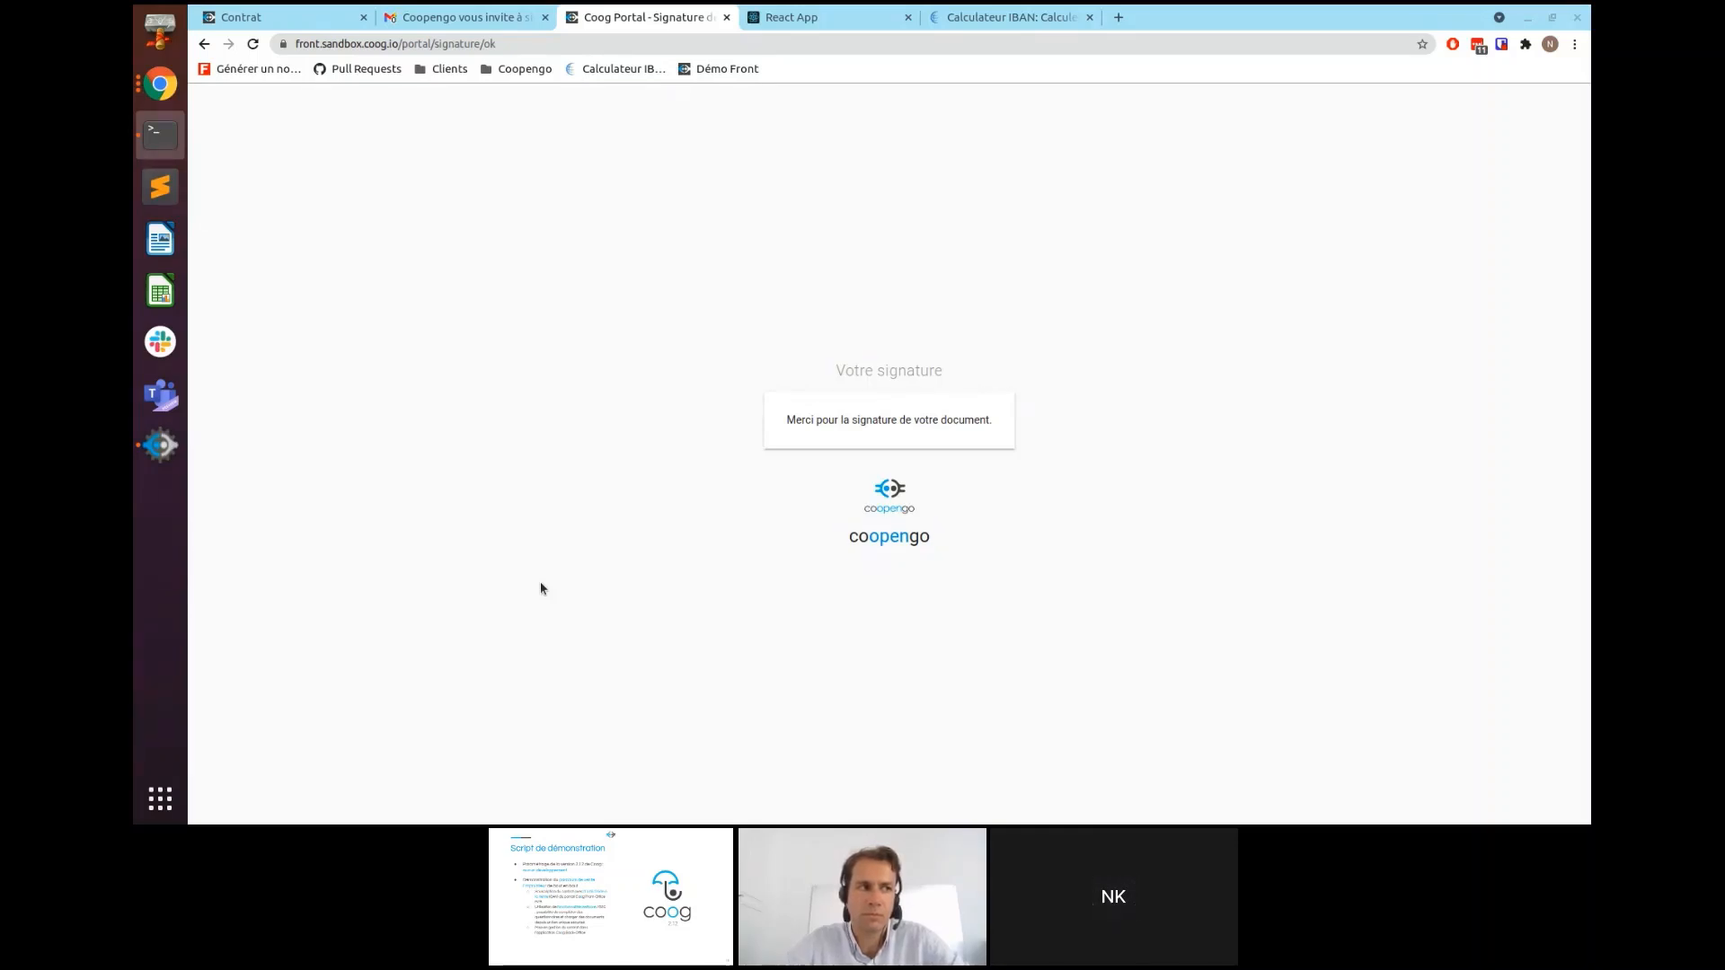
{"action": "left_click", "coordinate": [161, 446]}
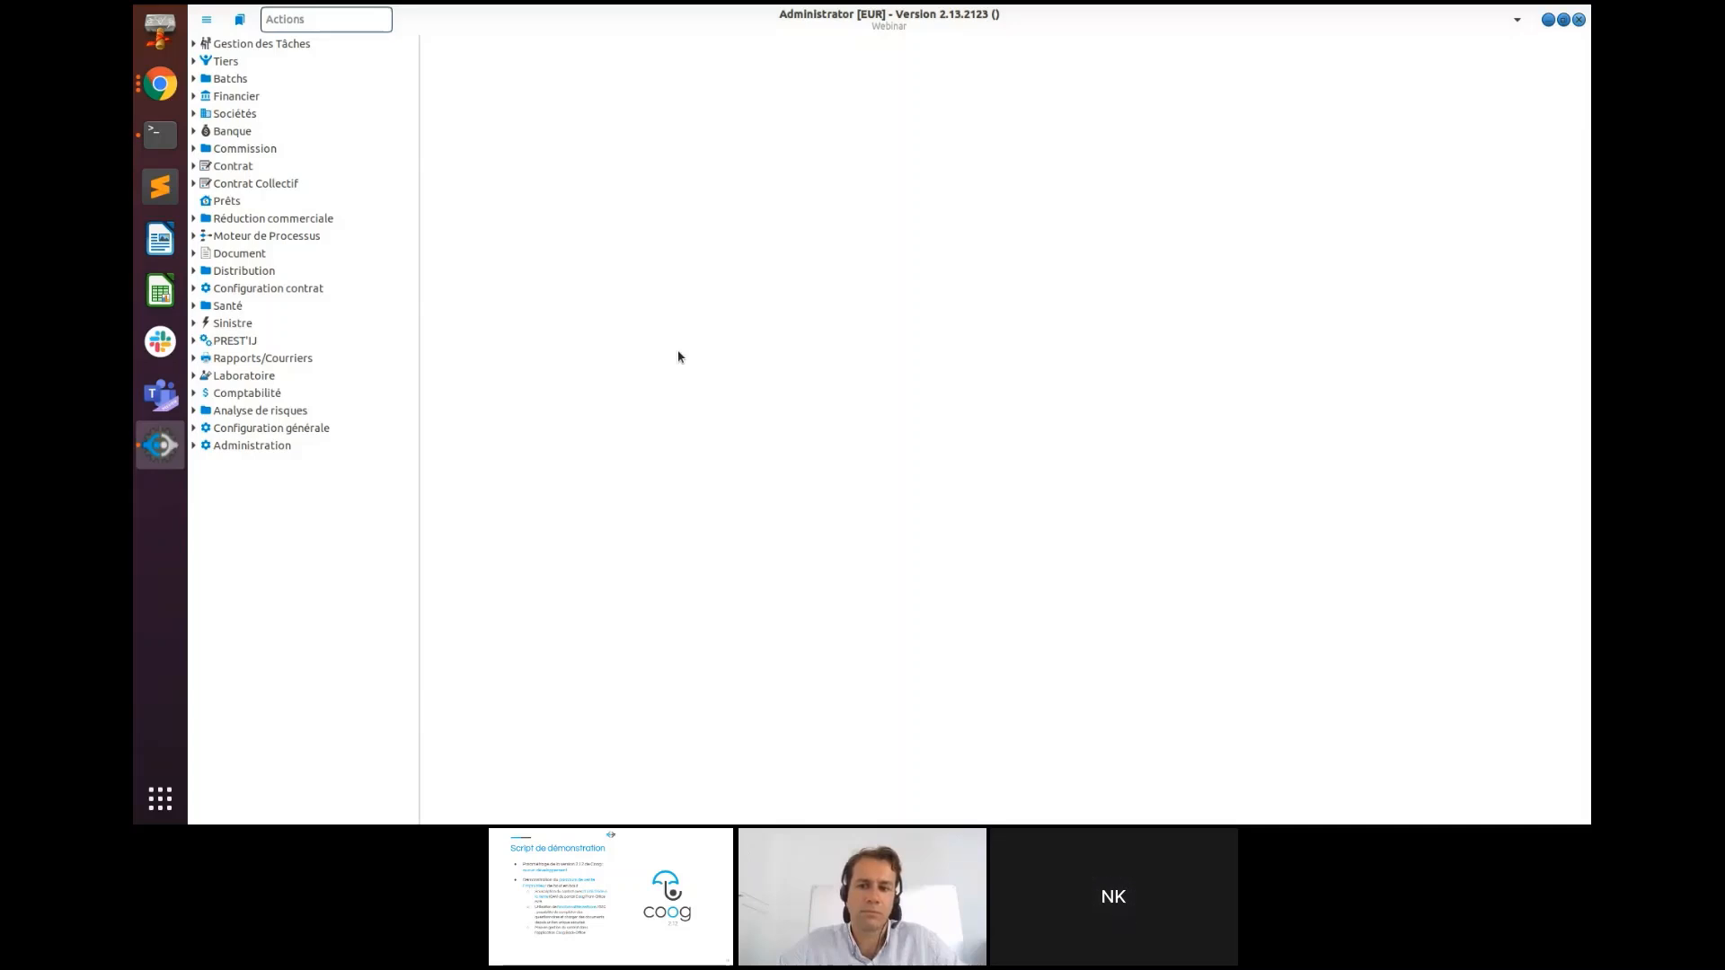
{"action": "left_click", "coordinate": [267, 47]}
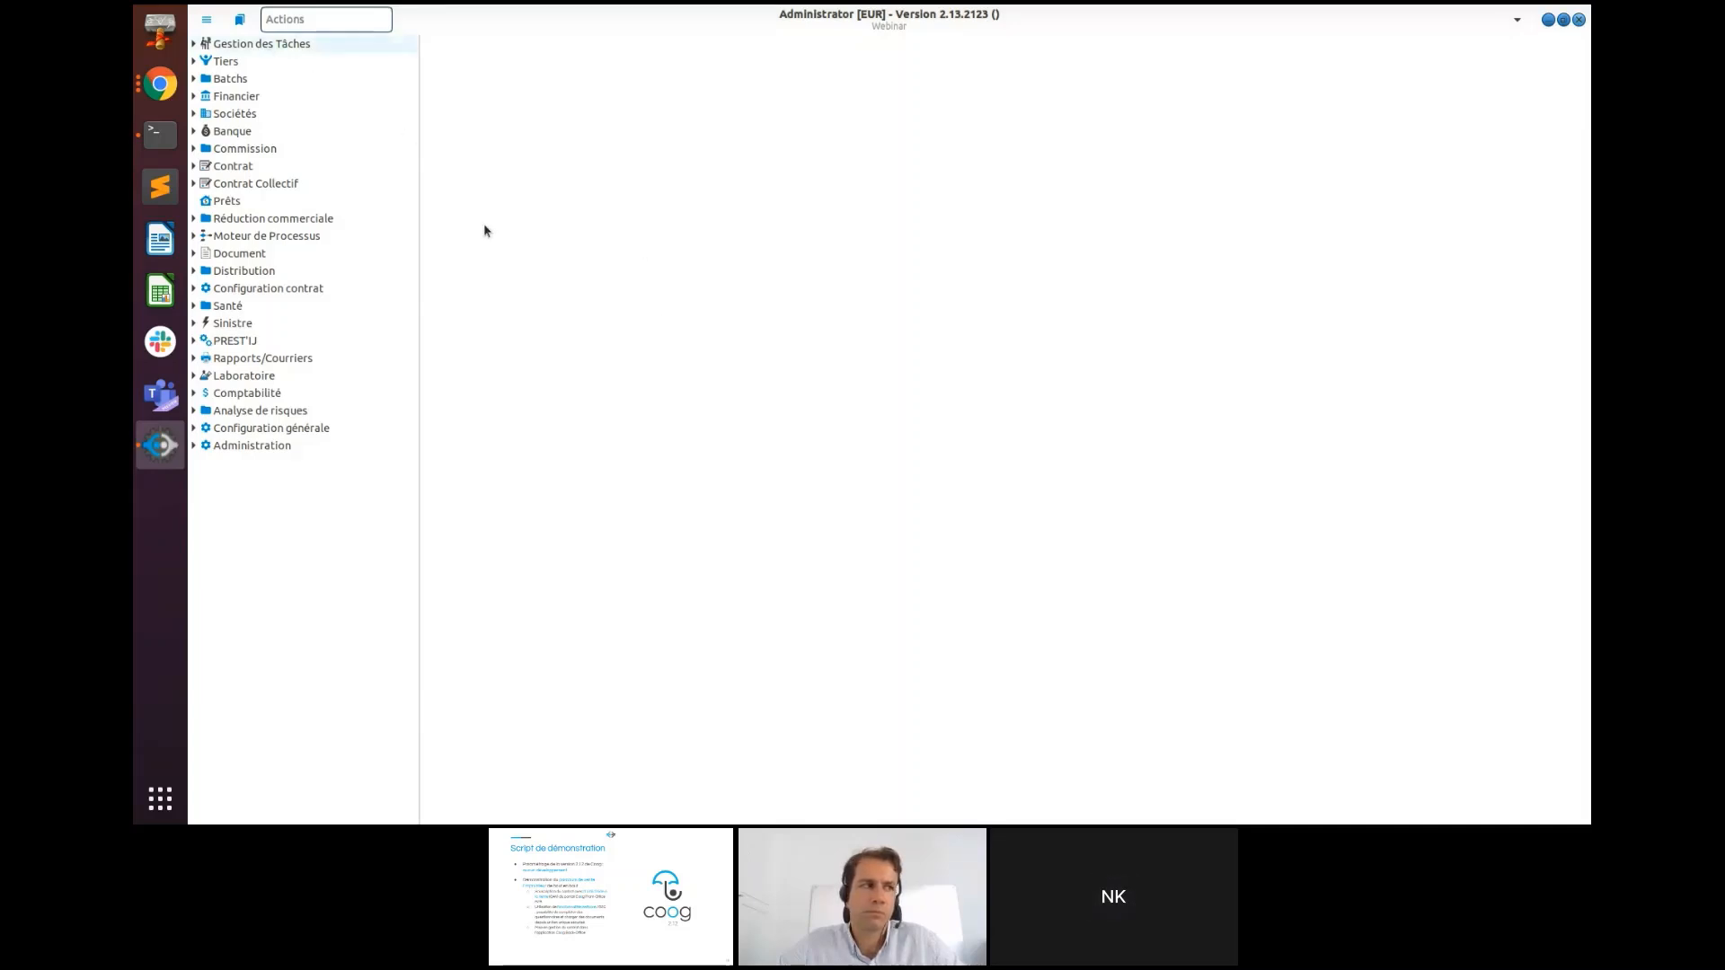
{"action": "left_click", "coordinate": [293, 62]}
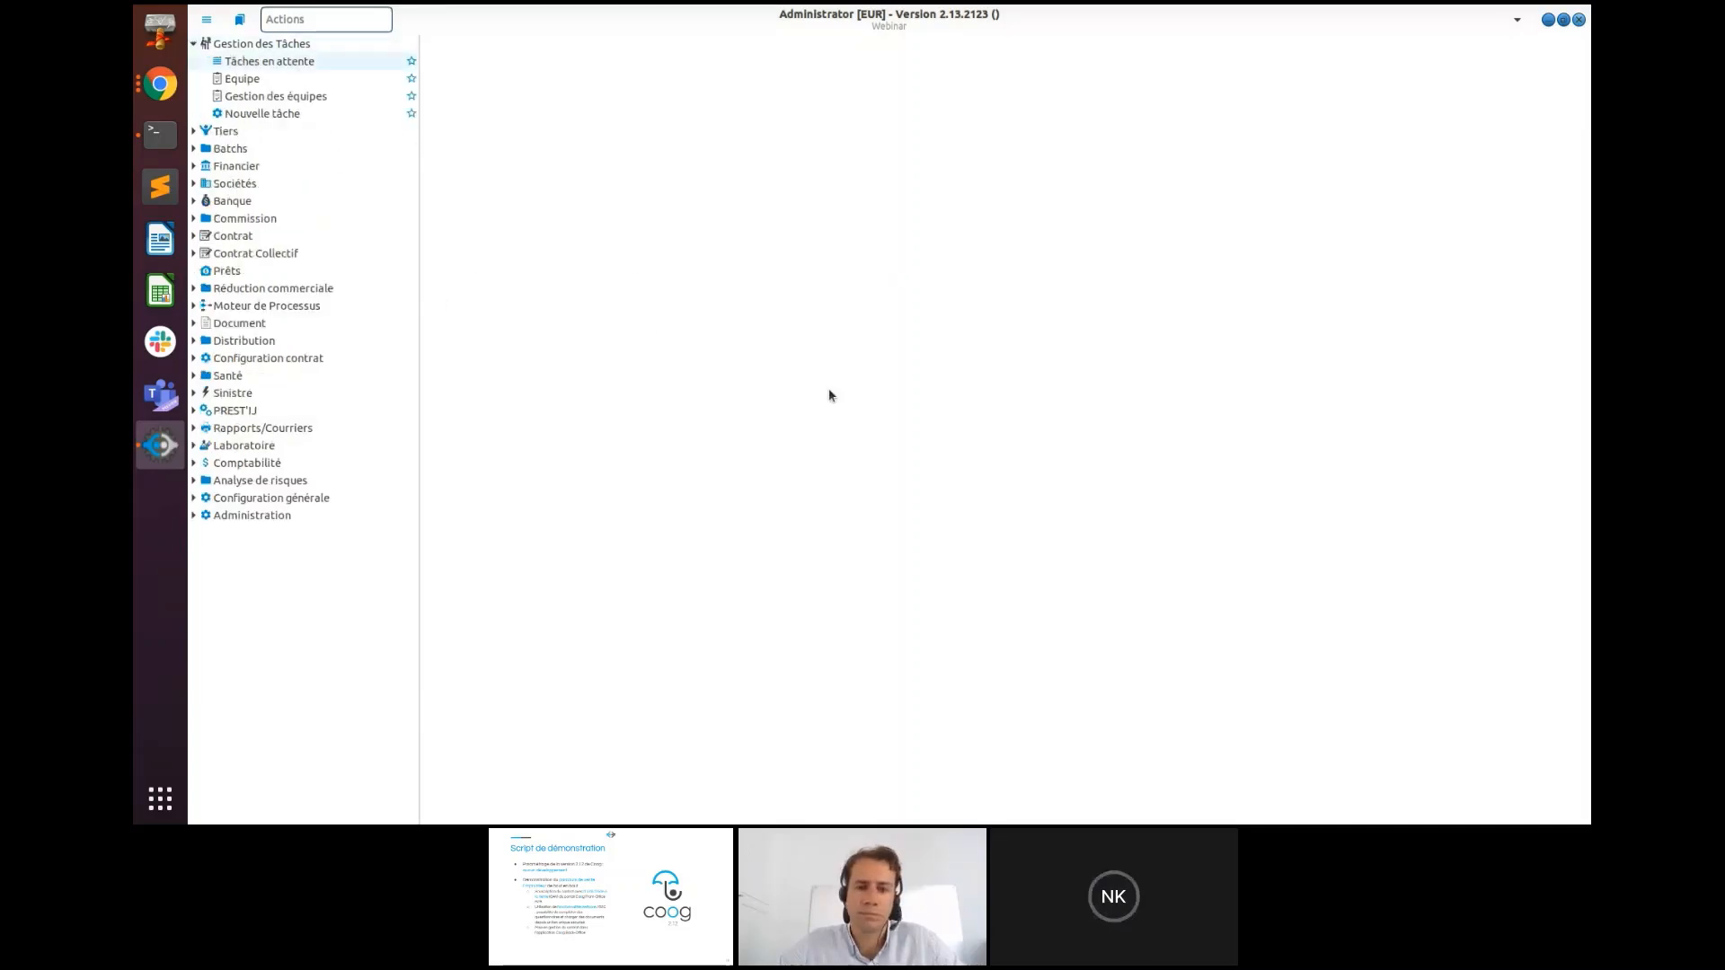
{"action": "left_click", "coordinate": [654, 173]}
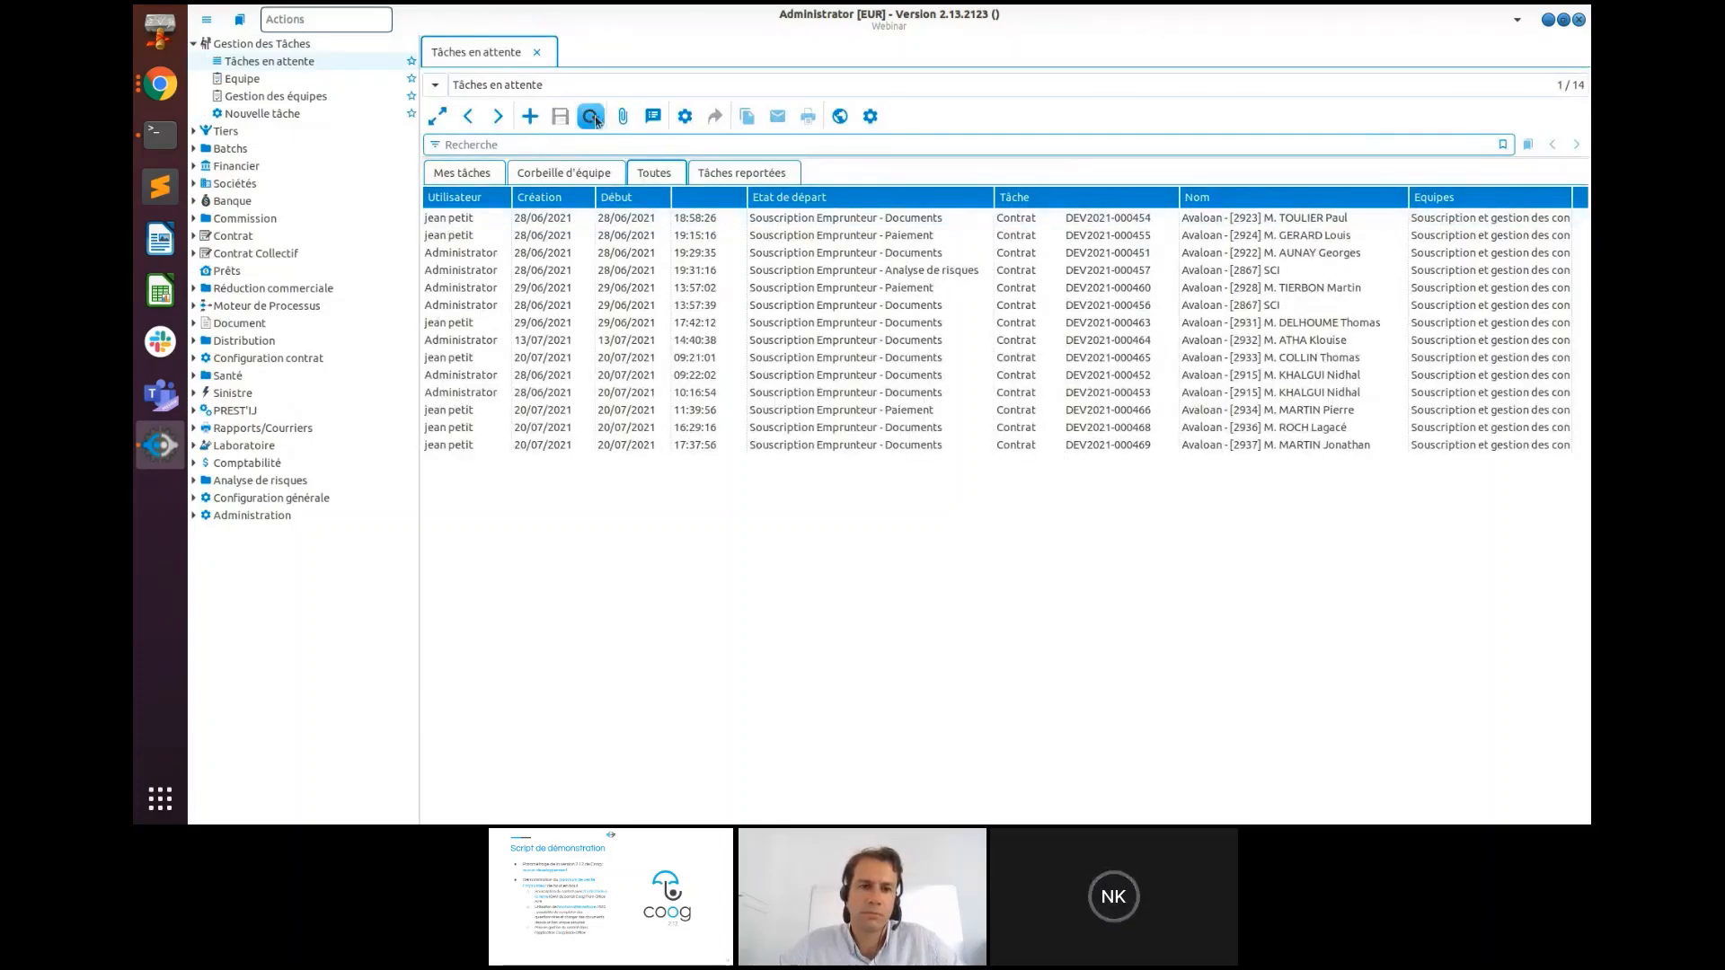
{"action": "left_click", "coordinate": [1313, 449]}
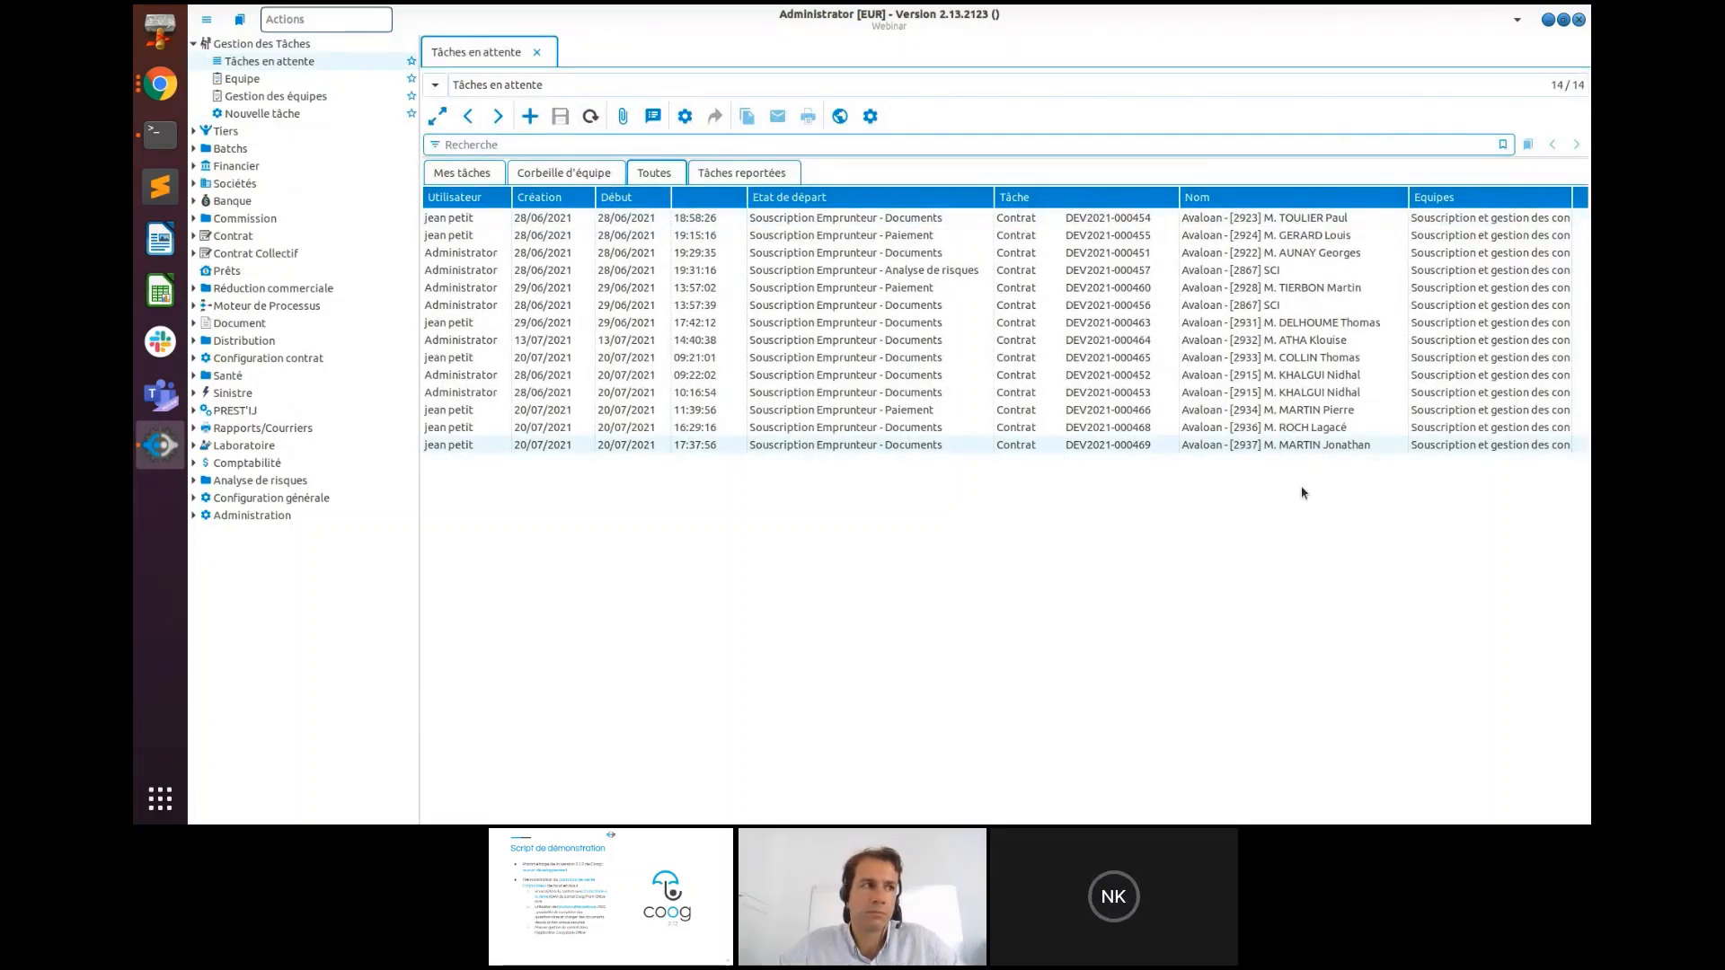
{"action": "double_click", "coordinate": [1272, 448]}
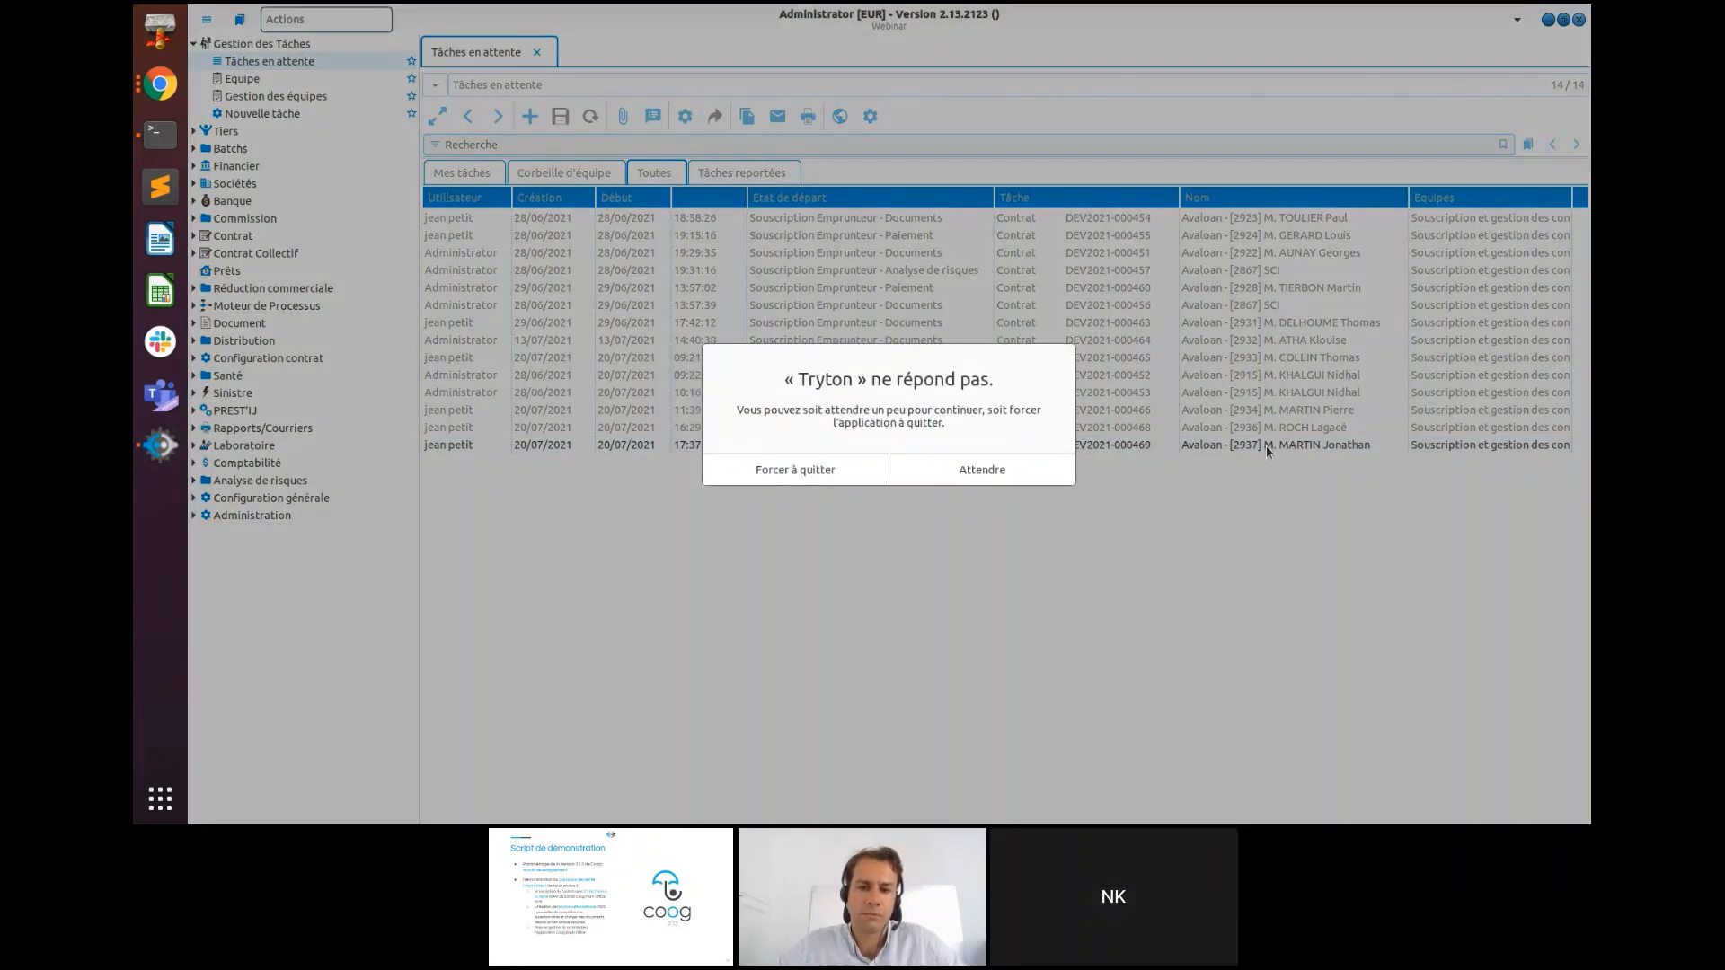
{"action": "left_click", "coordinate": [982, 472]}
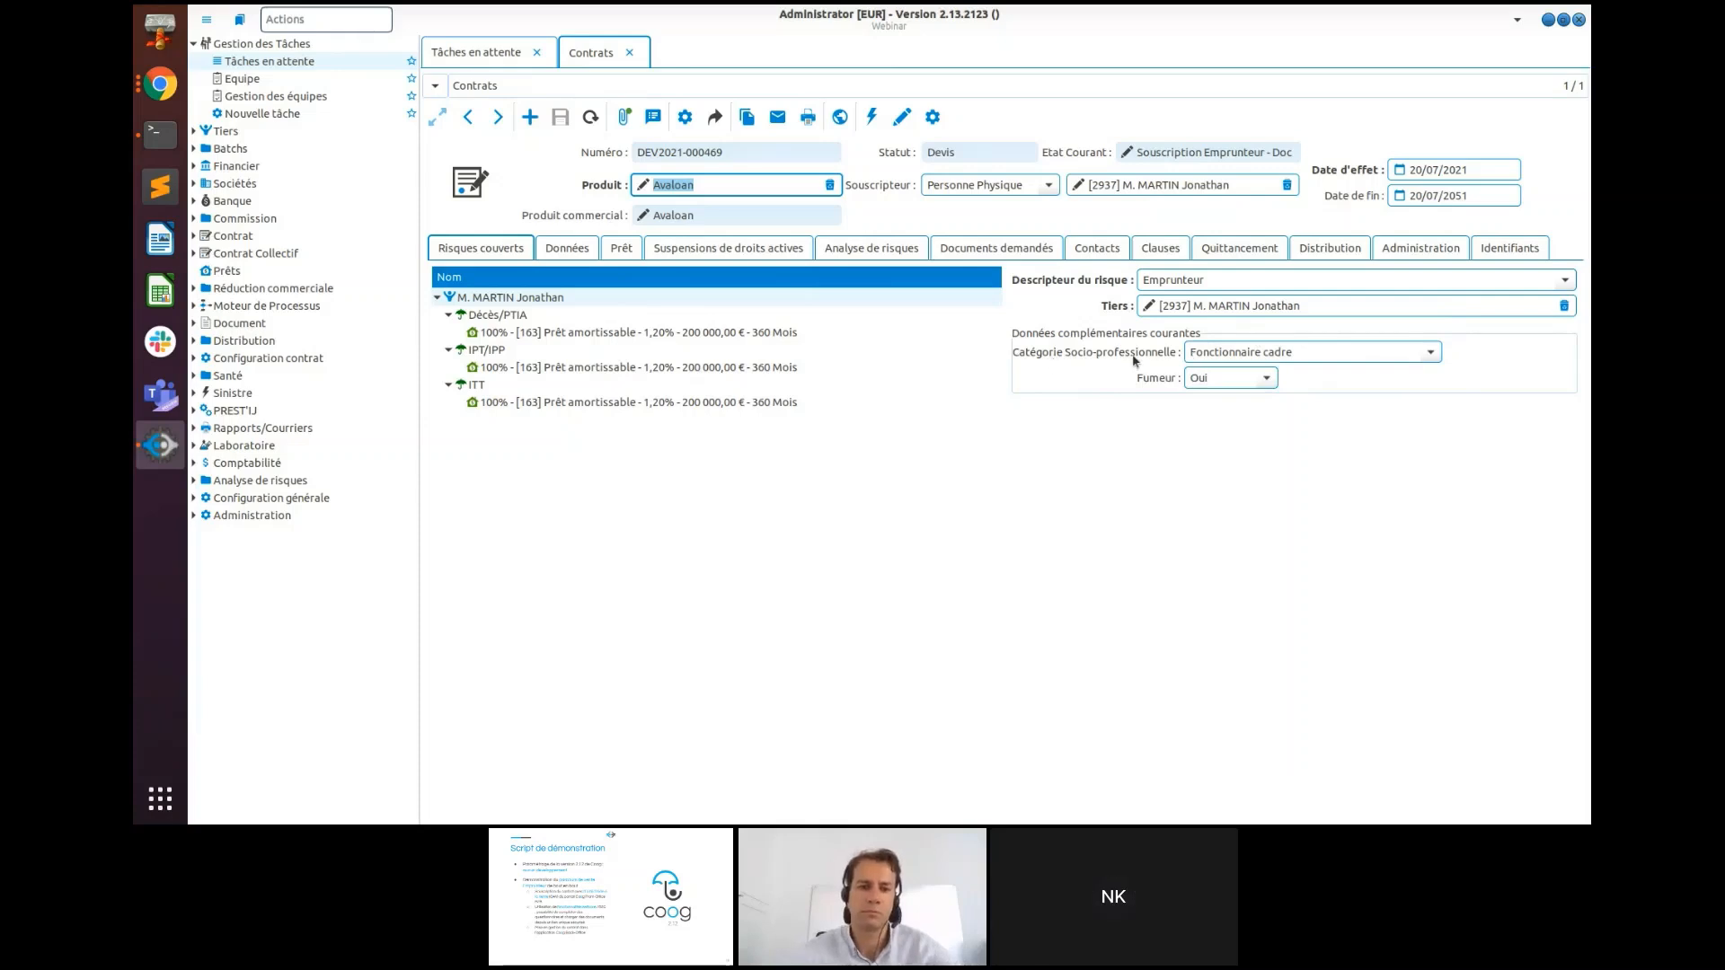
- Review the ITT cover, Données and Prêt tabs, then show the Documents demandés list
{"action": "left_click", "coordinate": [480, 388]}
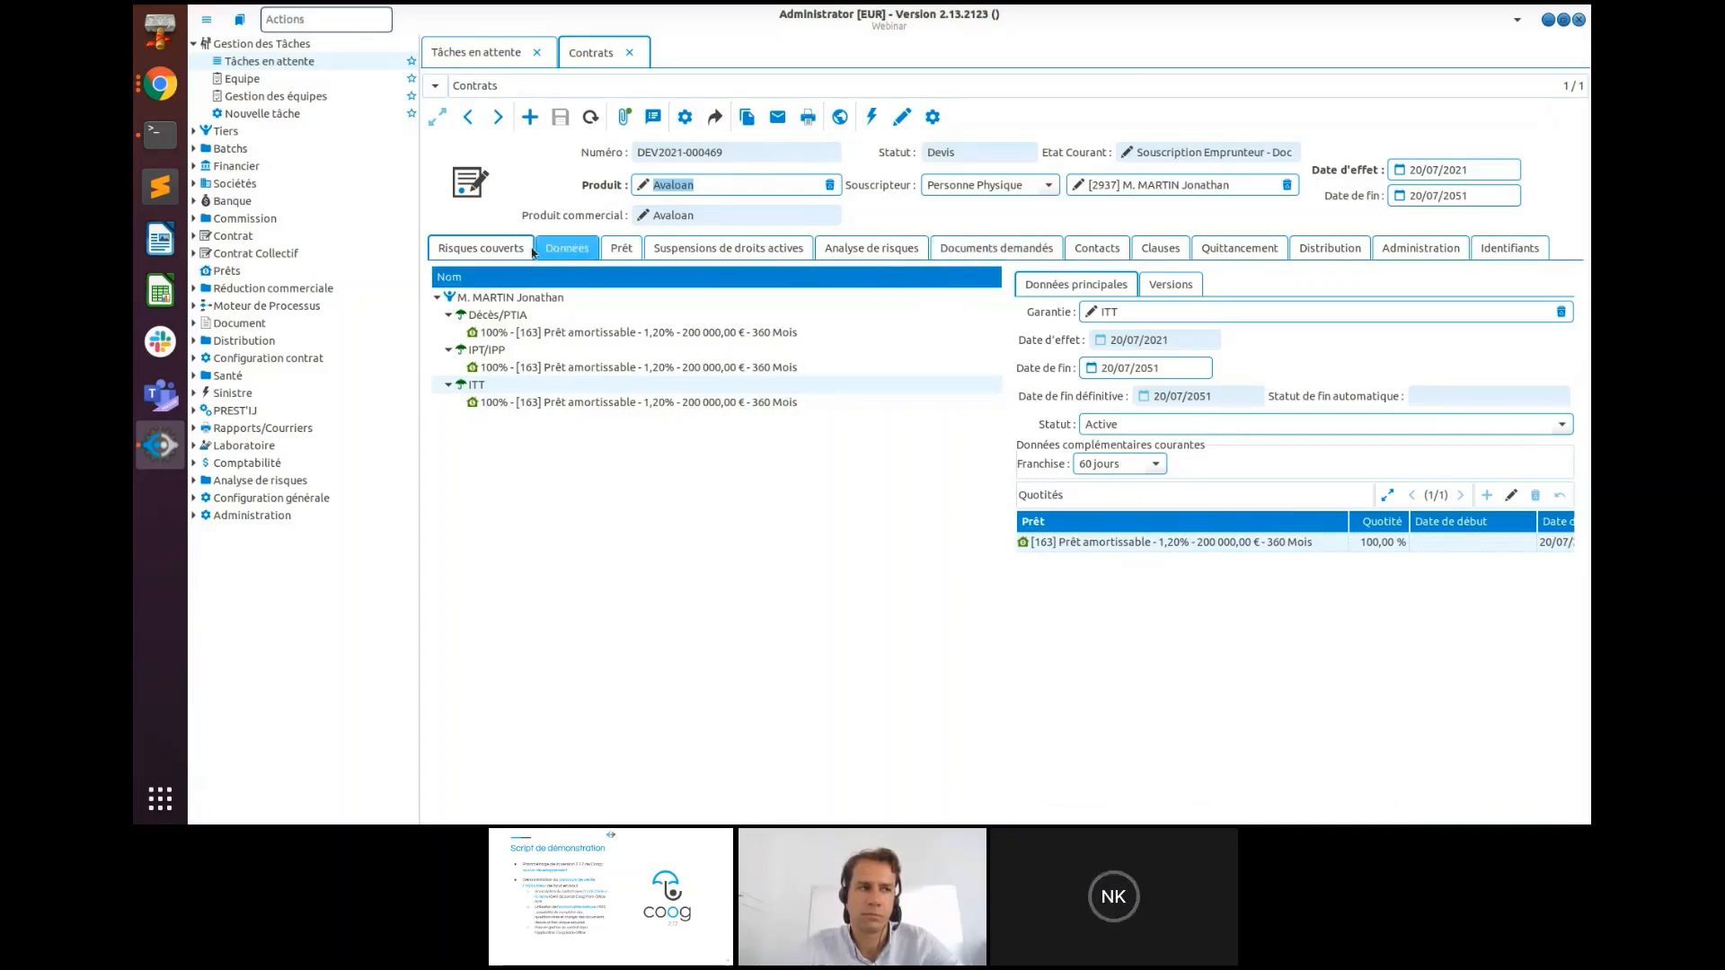
{"action": "left_click", "coordinate": [567, 248]}
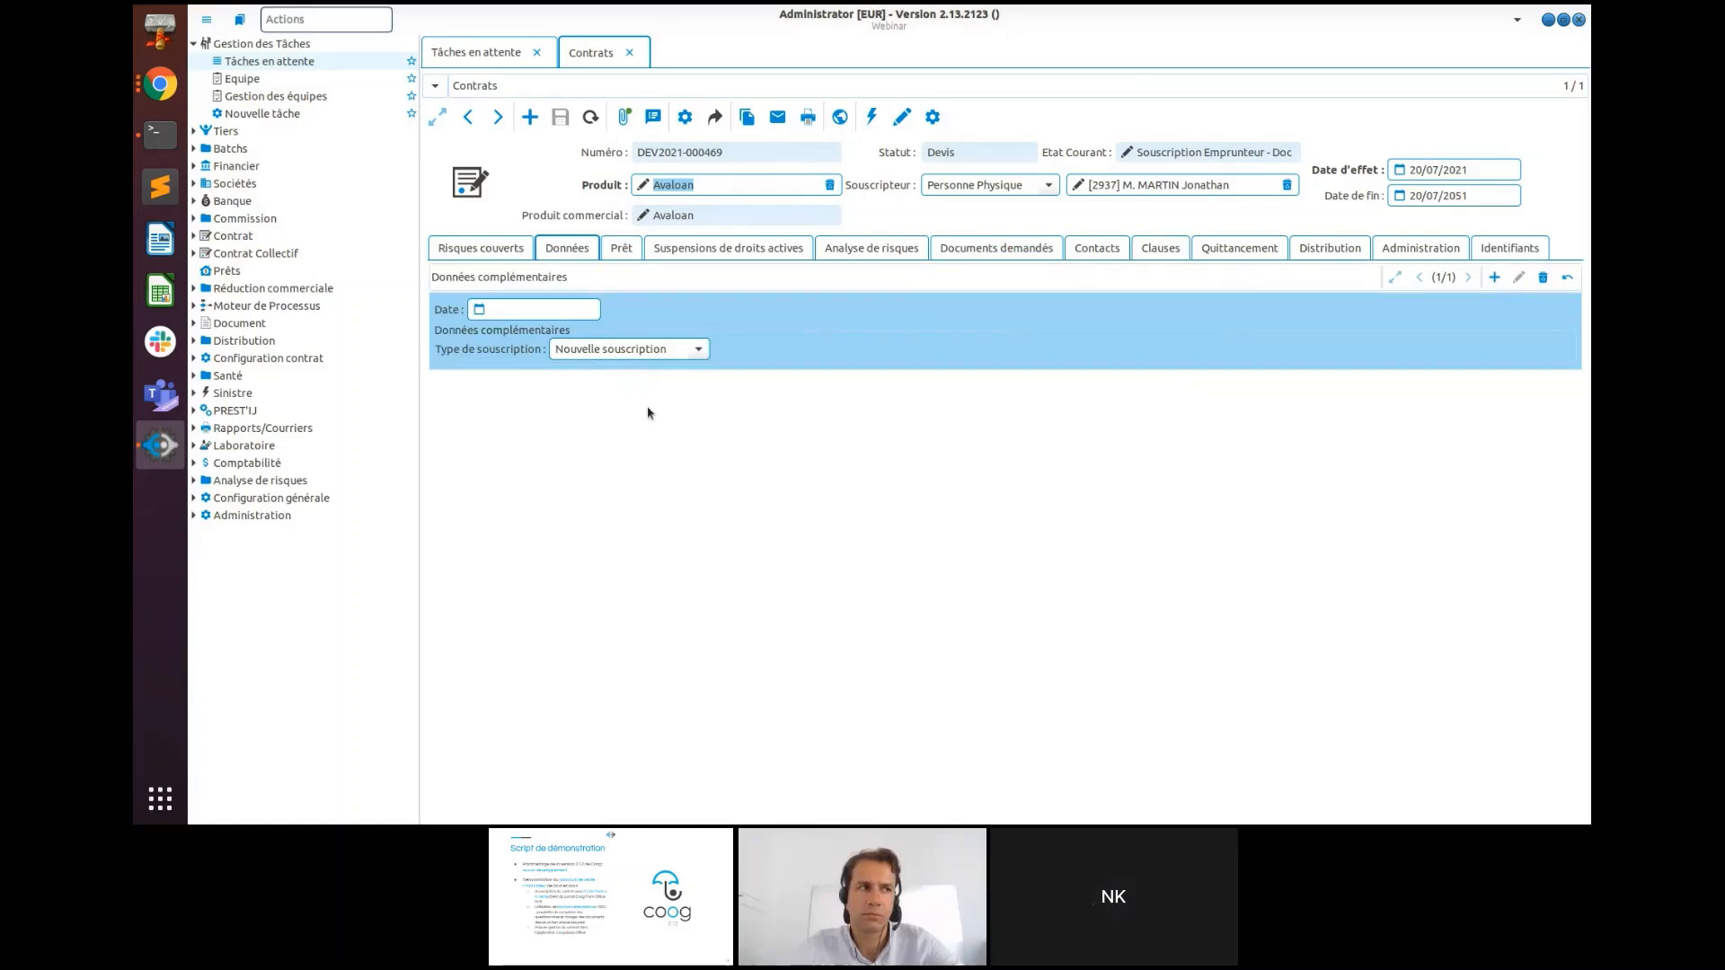
{"action": "left_click", "coordinate": [620, 249]}
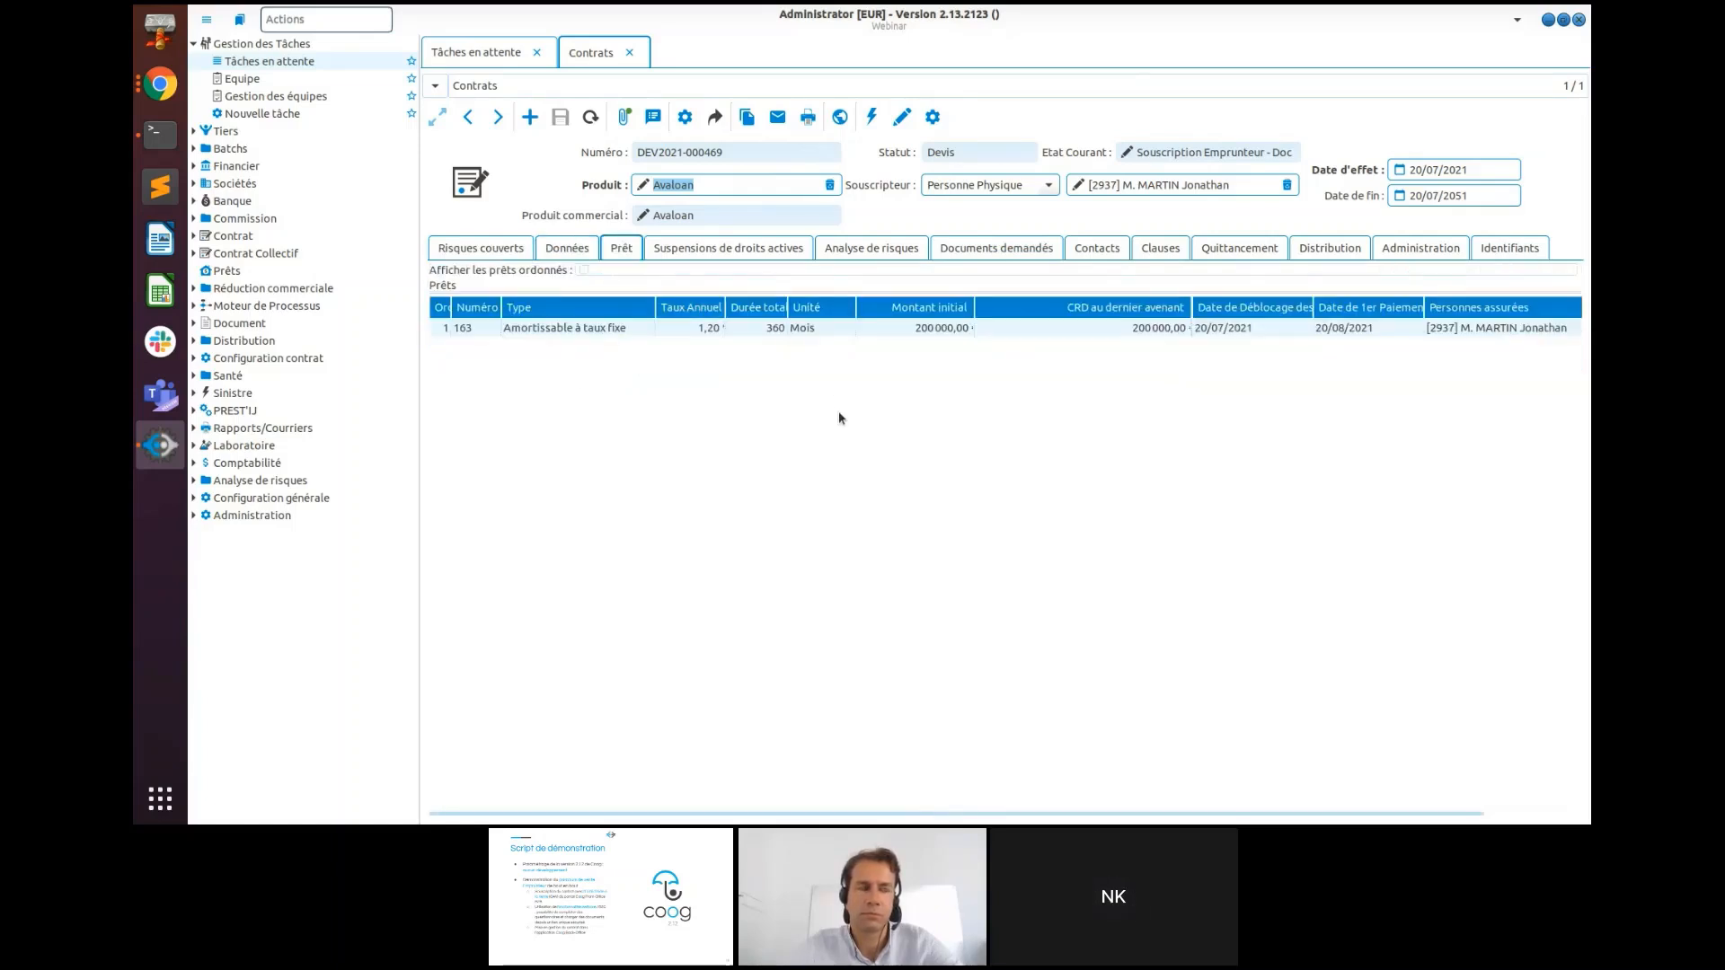
{"action": "left_click", "coordinate": [1011, 255]}
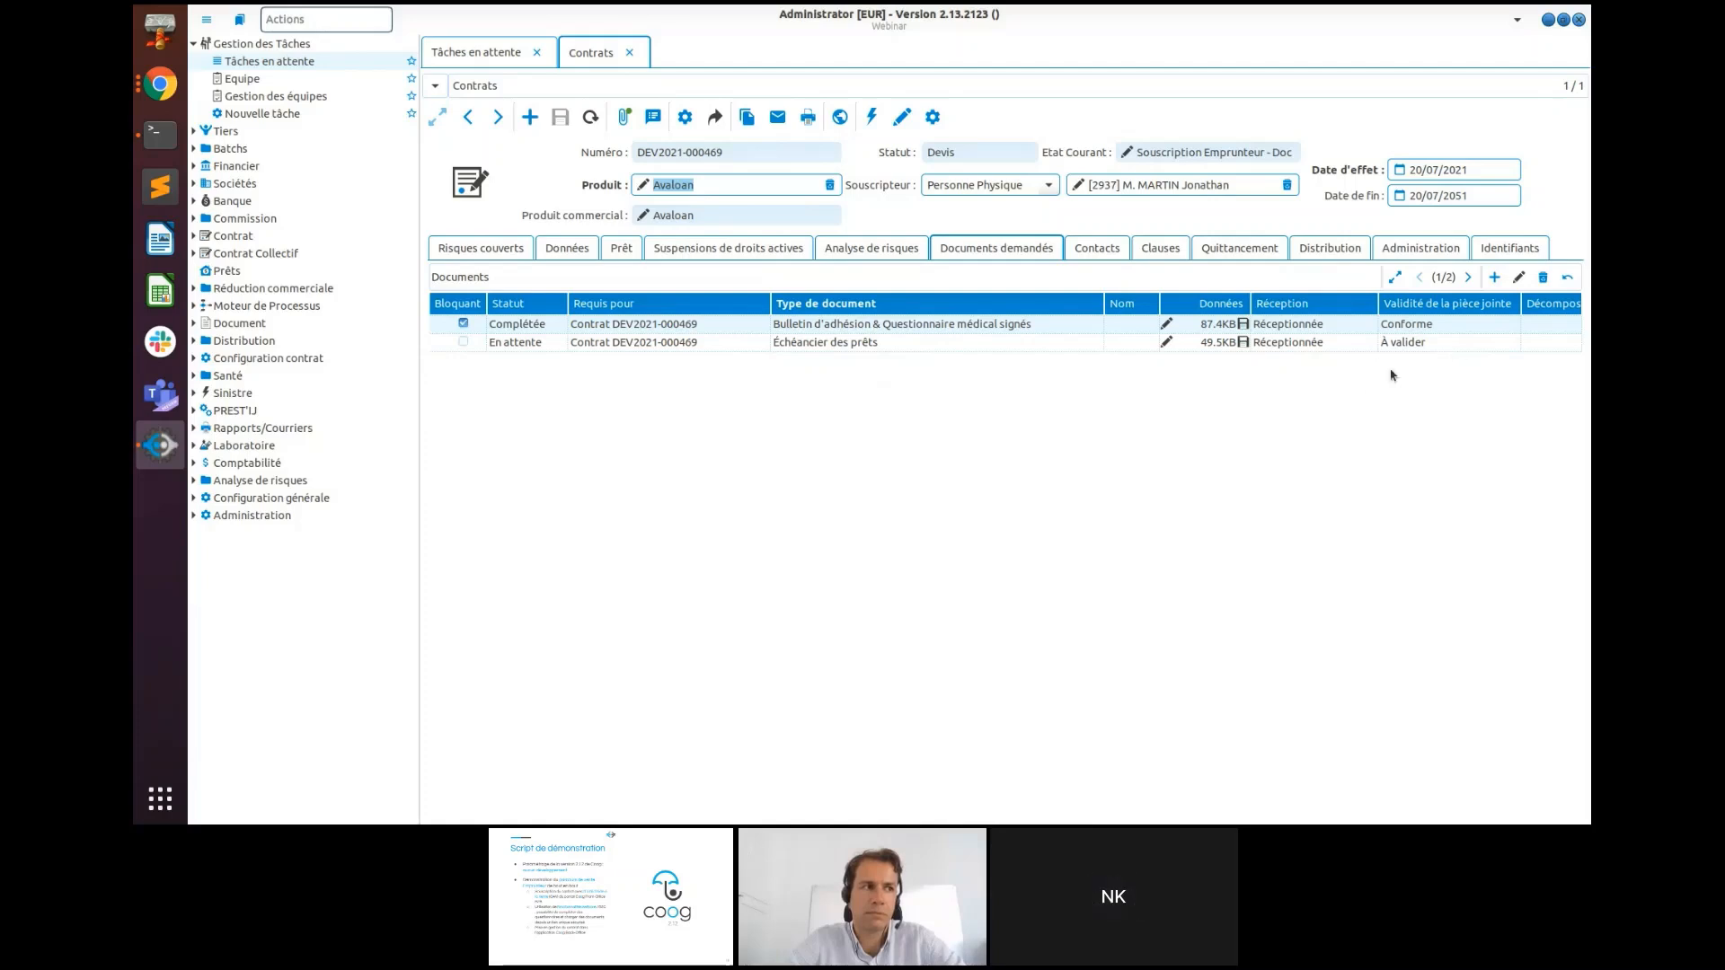
- Check the tableau-amortissement.jpg attachment before validating the loan schedule
{"action": "left_click", "coordinate": [1492, 344]}
{"action": "left_click", "coordinate": [1500, 345]}
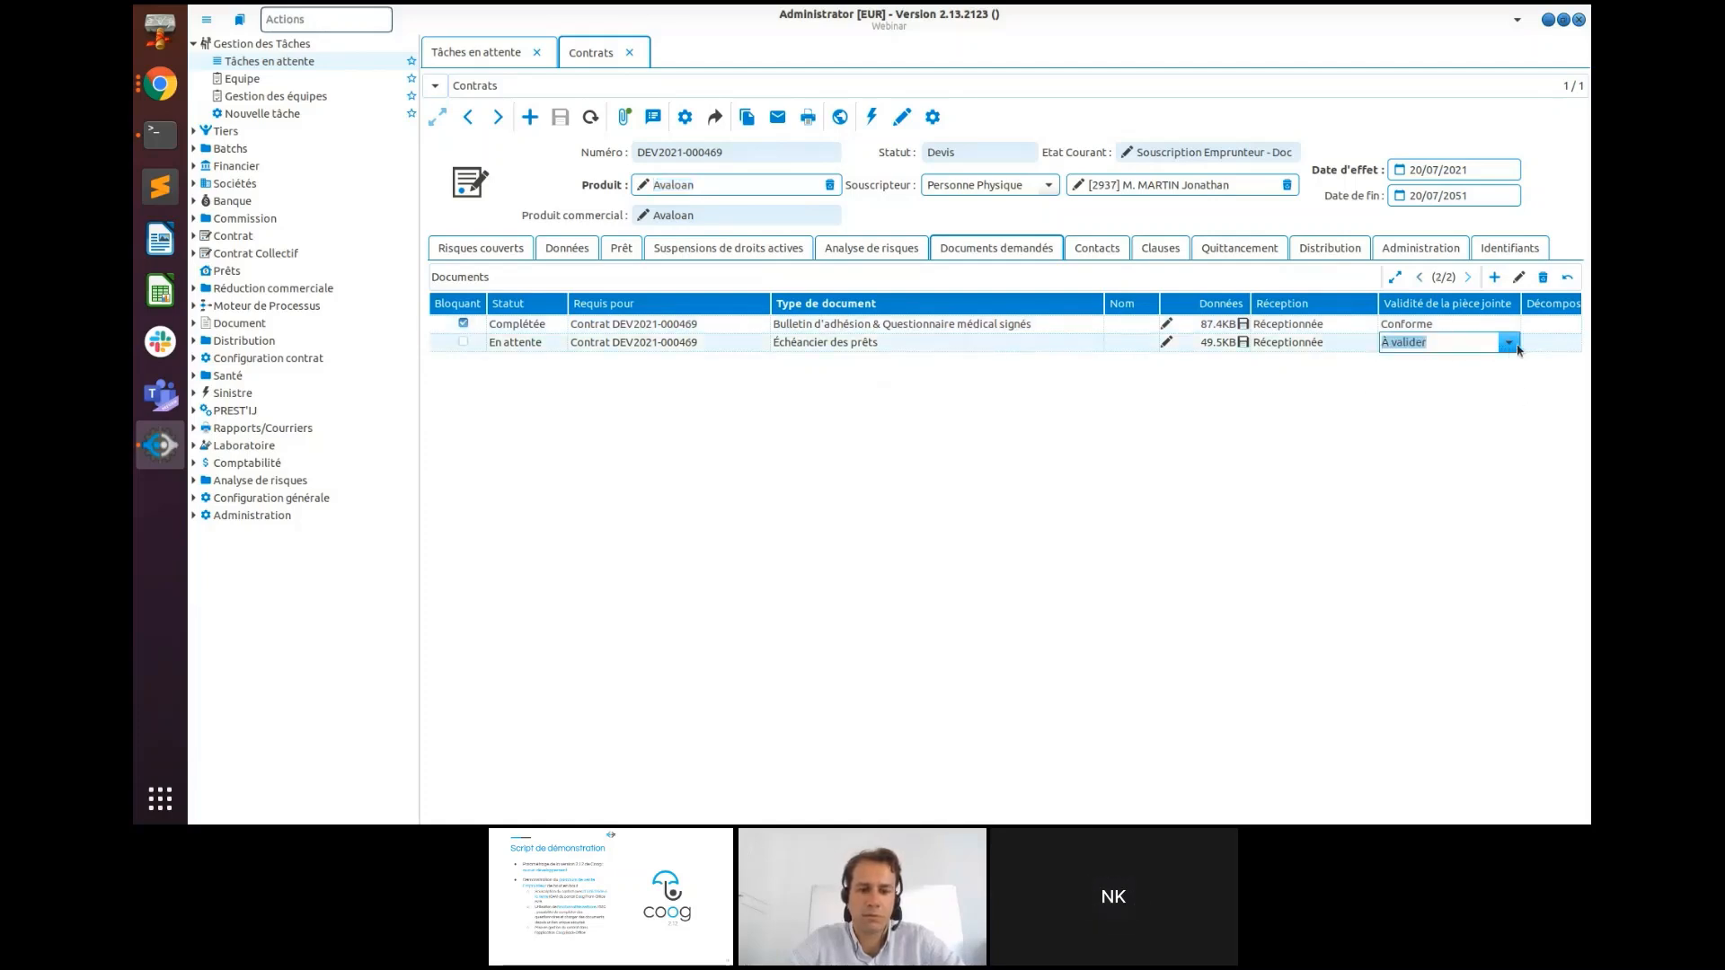
{"action": "left_click", "coordinate": [1509, 344]}
{"action": "left_click", "coordinate": [1509, 349]}
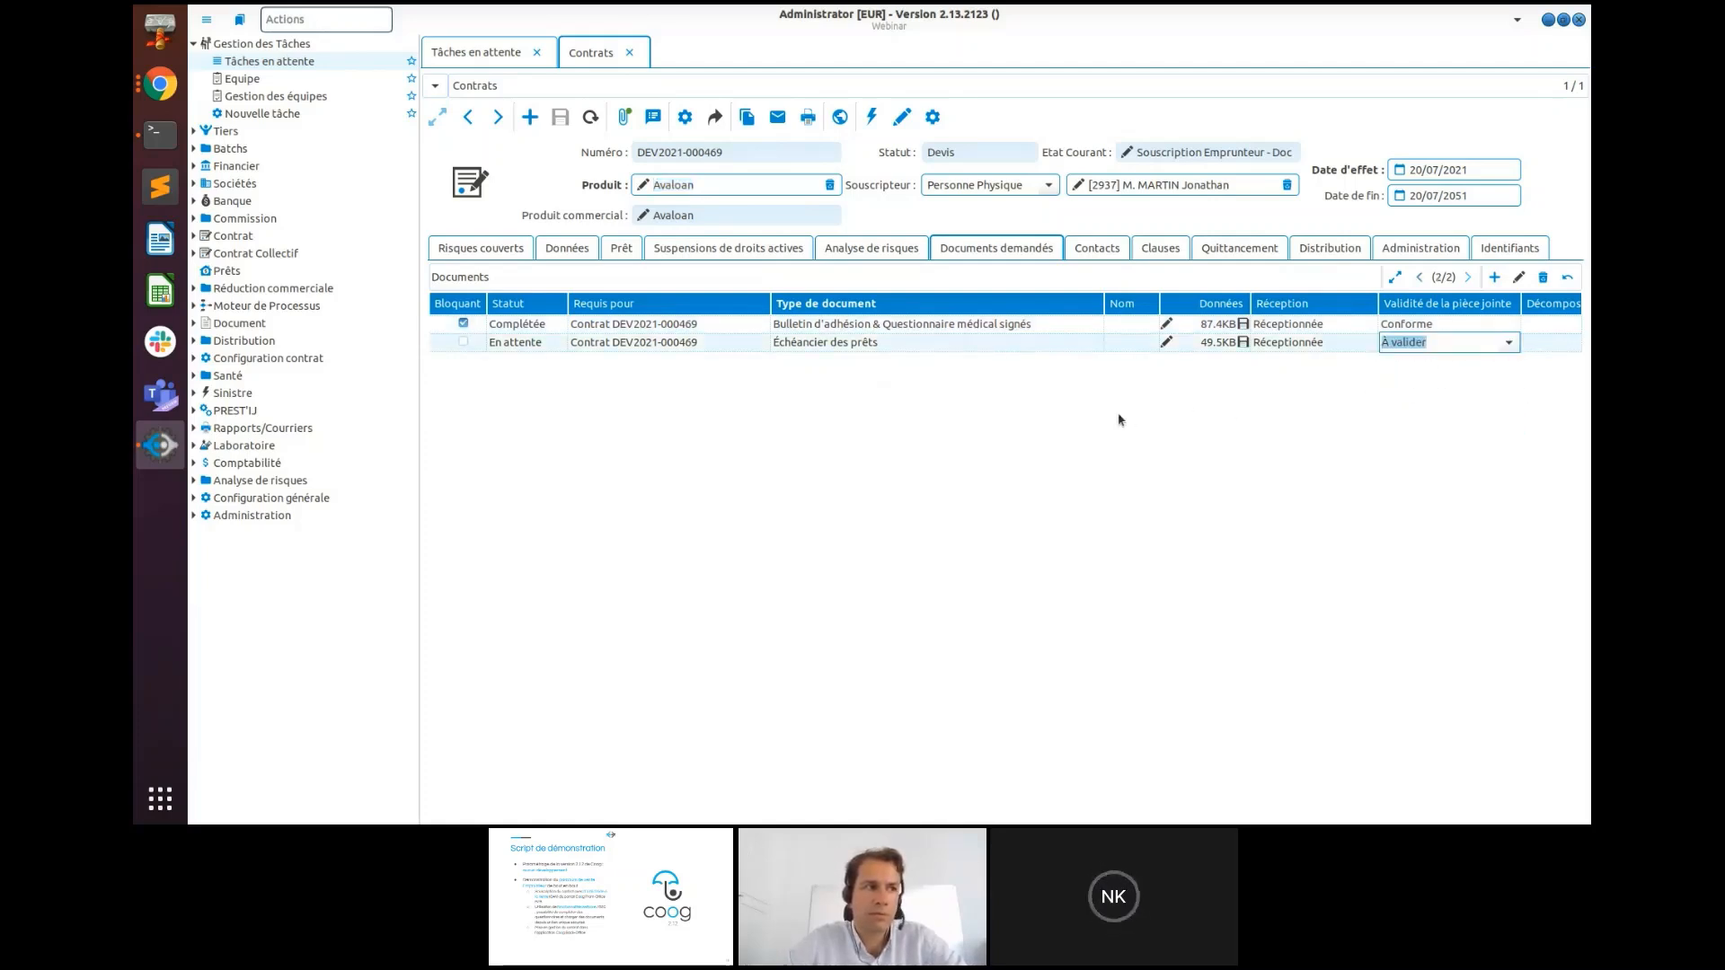
{"action": "left_click", "coordinate": [1117, 415]}
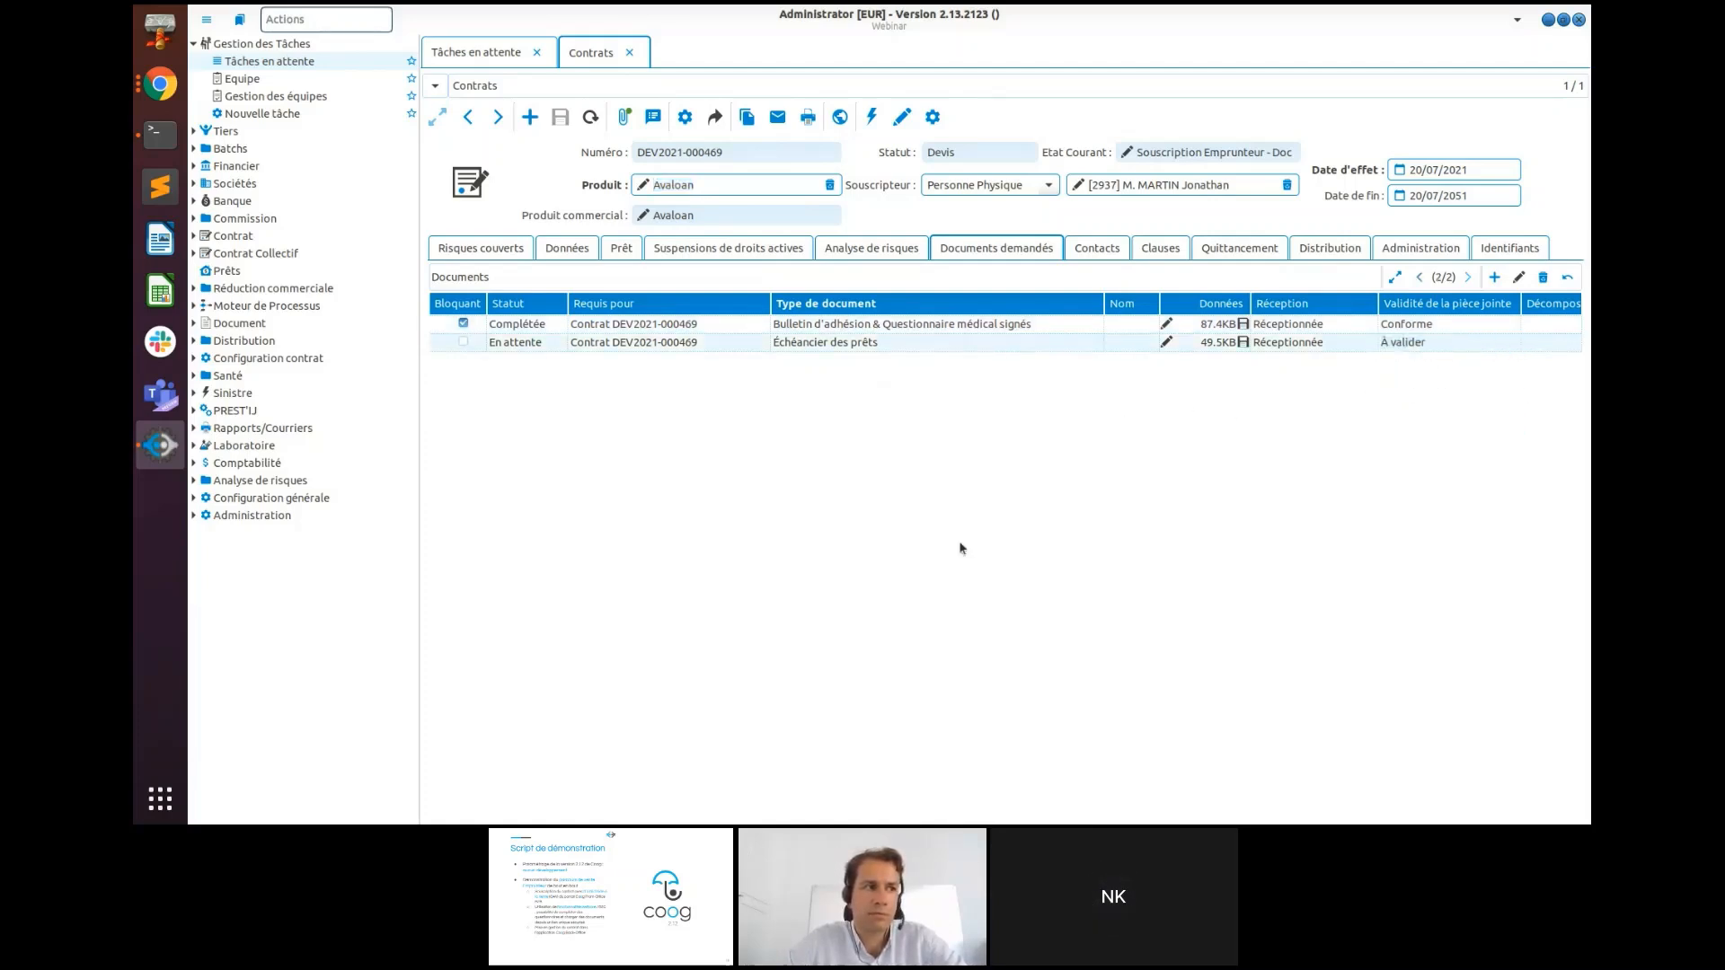
{"action": "left_click", "coordinate": [625, 119]}
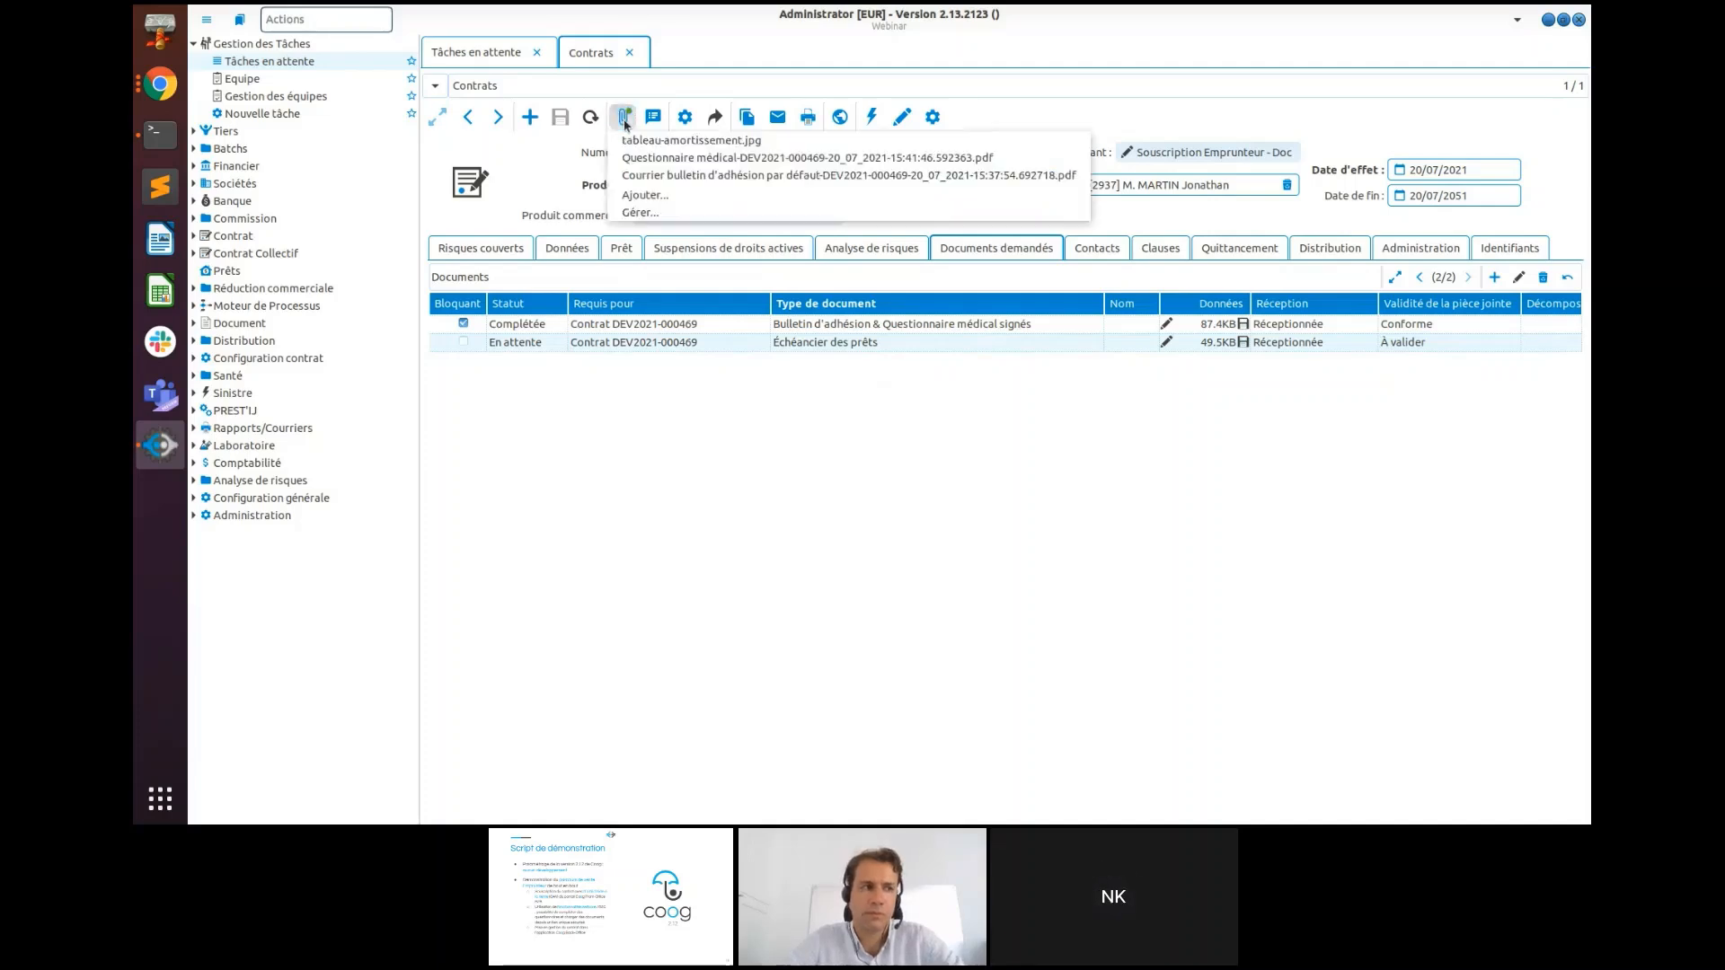
{"action": "left_click", "coordinate": [669, 141]}
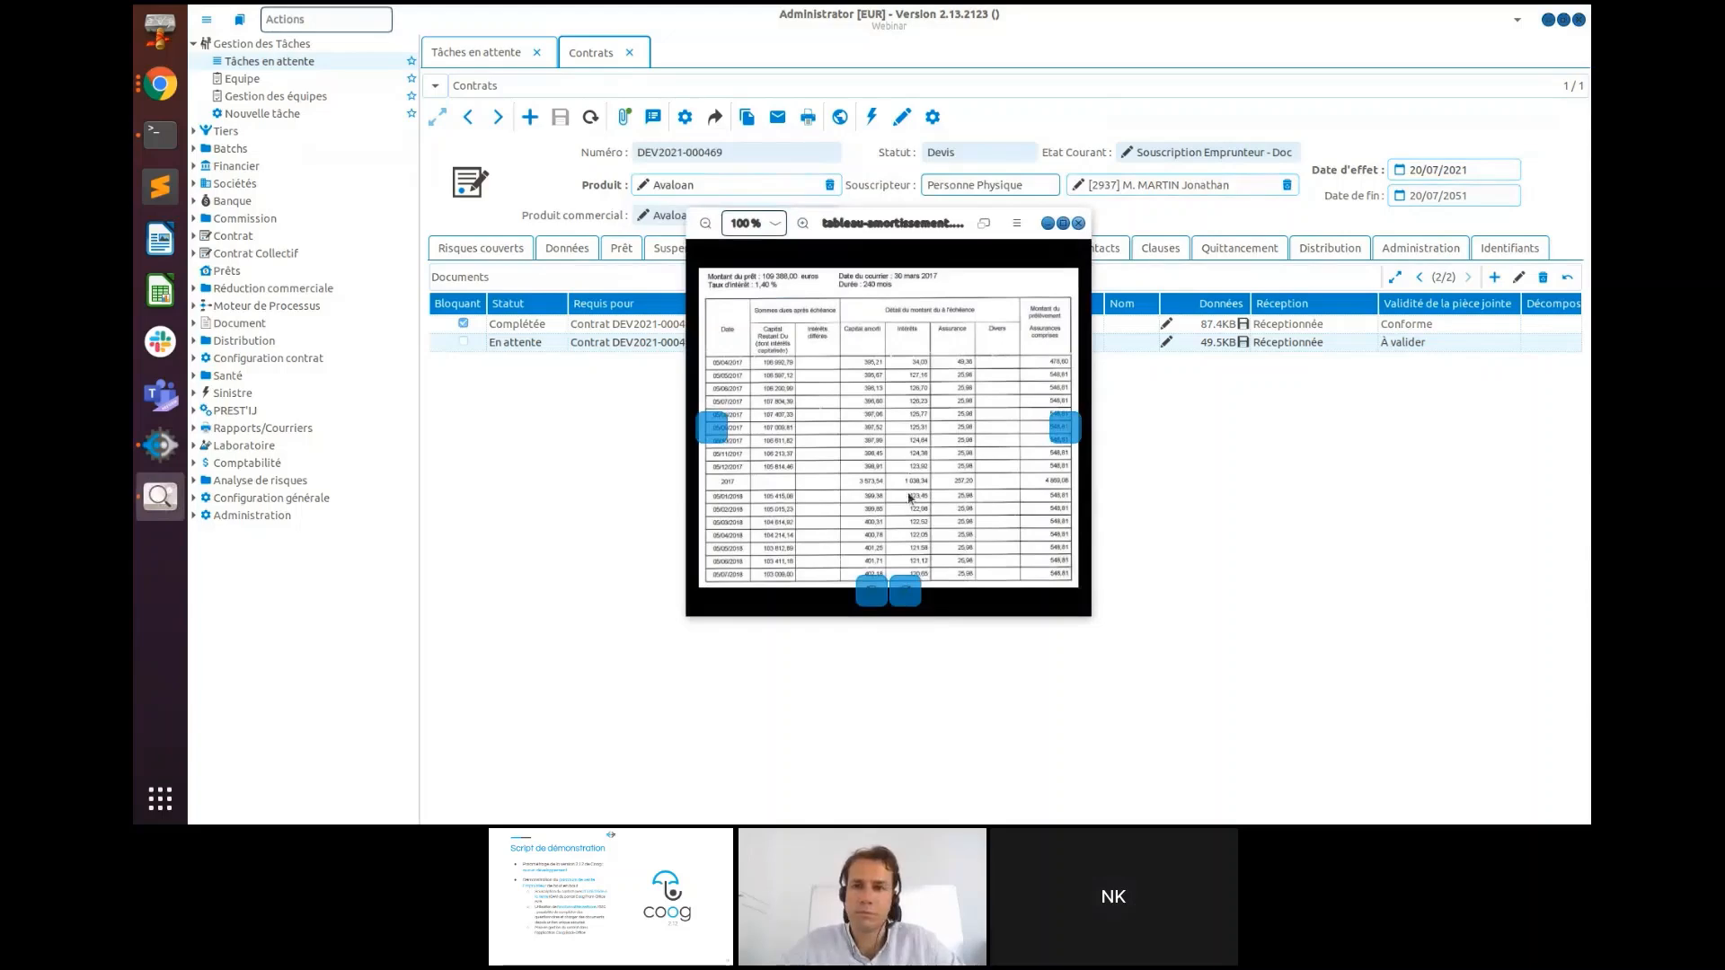
{"action": "left_click", "coordinate": [1078, 222]}
- Mark the Échéancier des prêts as Conforme and save the contract
{"action": "left_click", "coordinate": [1477, 342]}
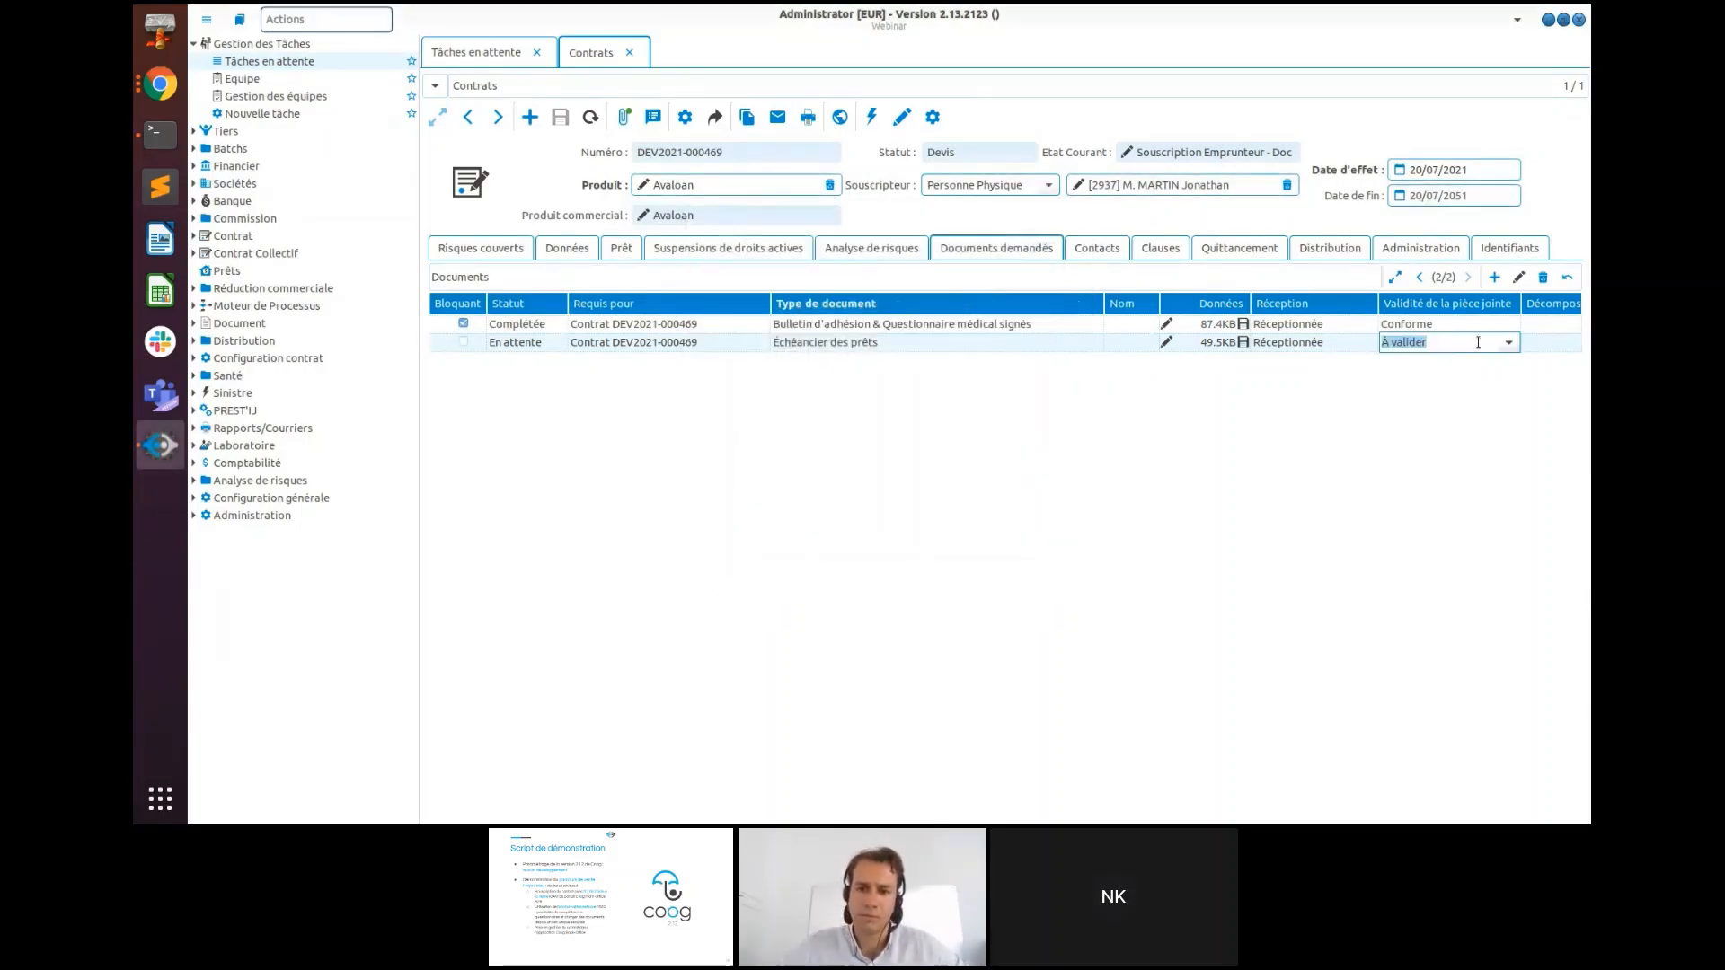
{"action": "left_click", "coordinate": [1508, 342]}
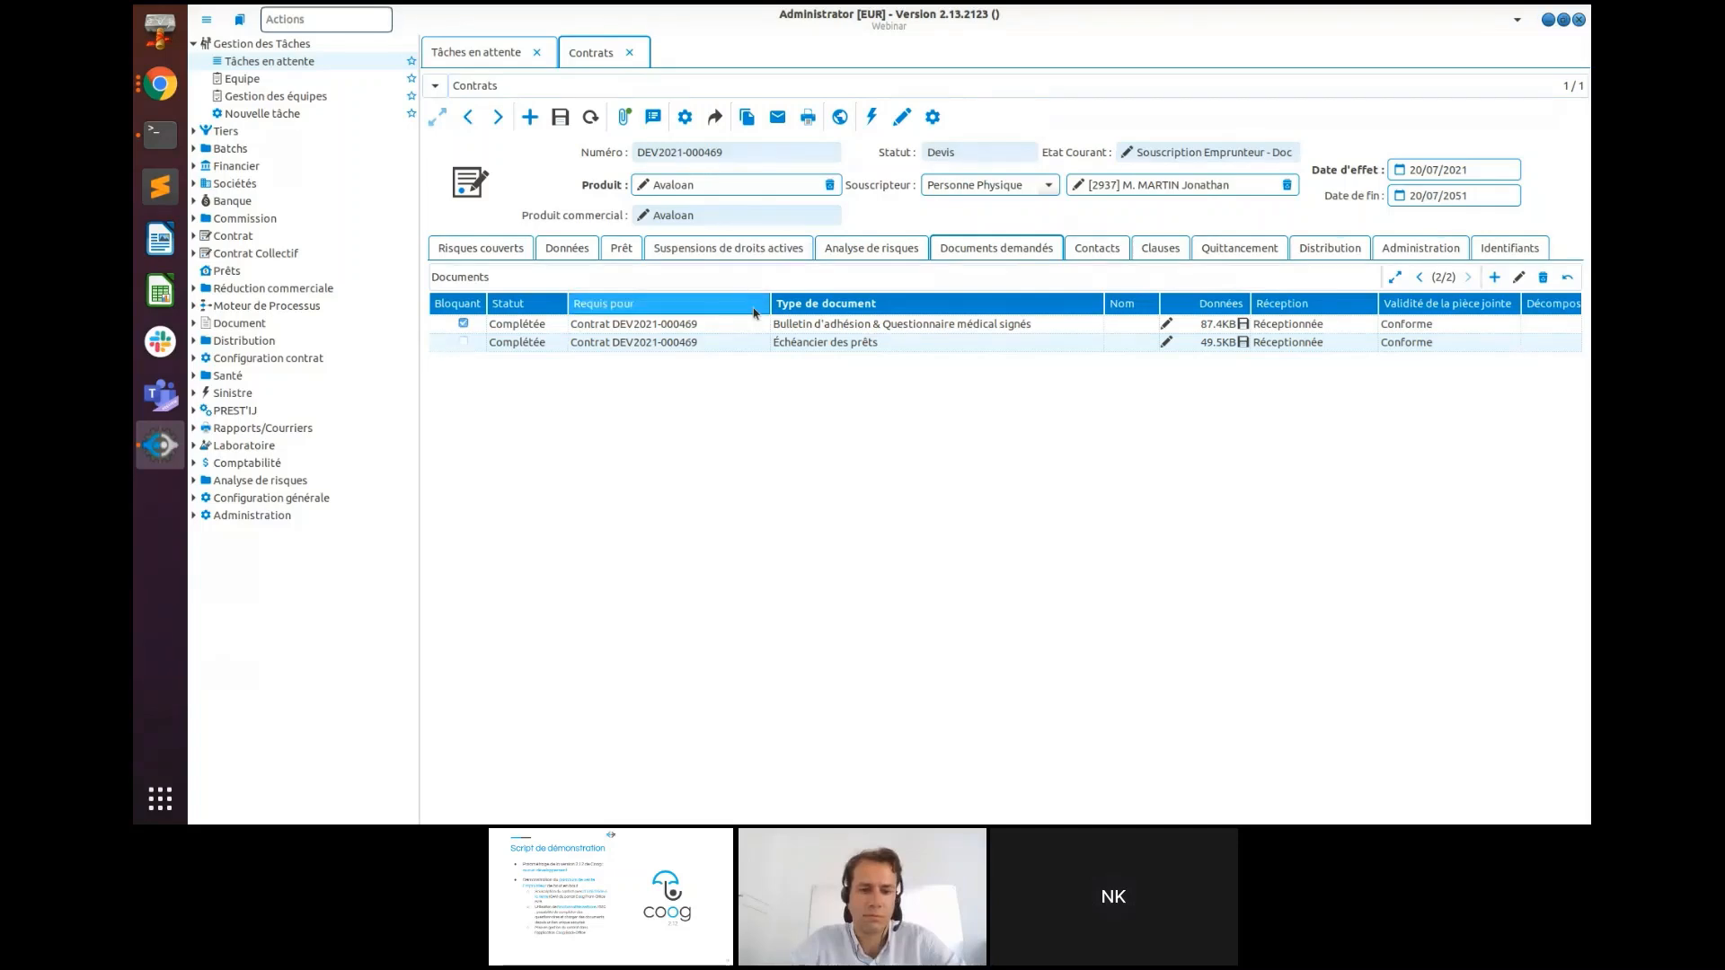
{"action": "left_click", "coordinate": [559, 120]}
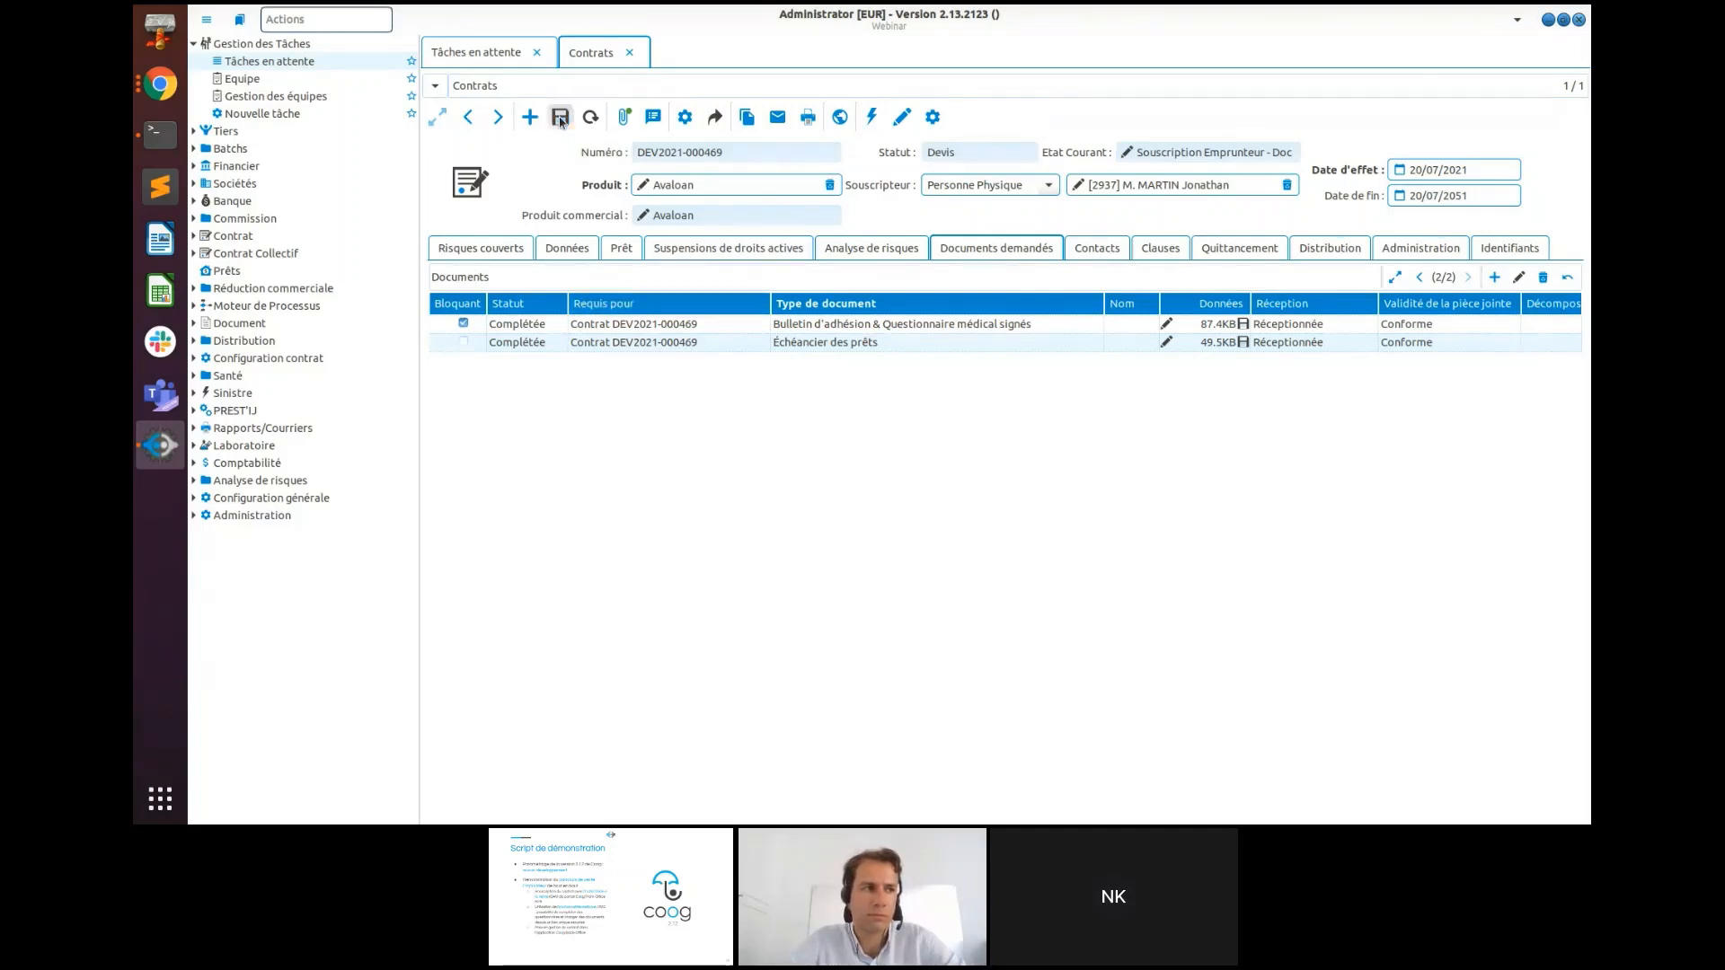